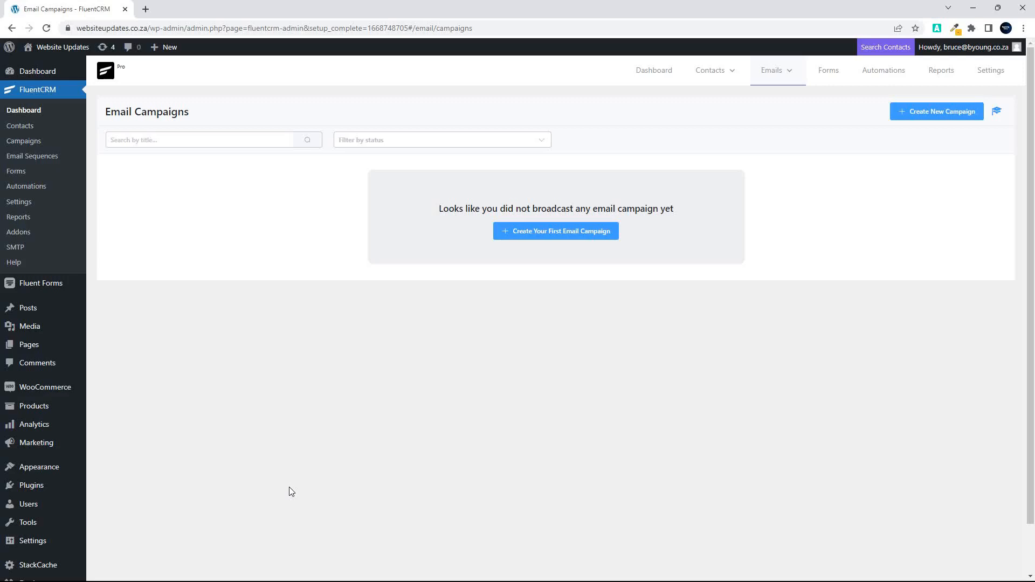
- Create a new email campaign titled "Test"
mouse_move(49, 78)
click(565, 233)
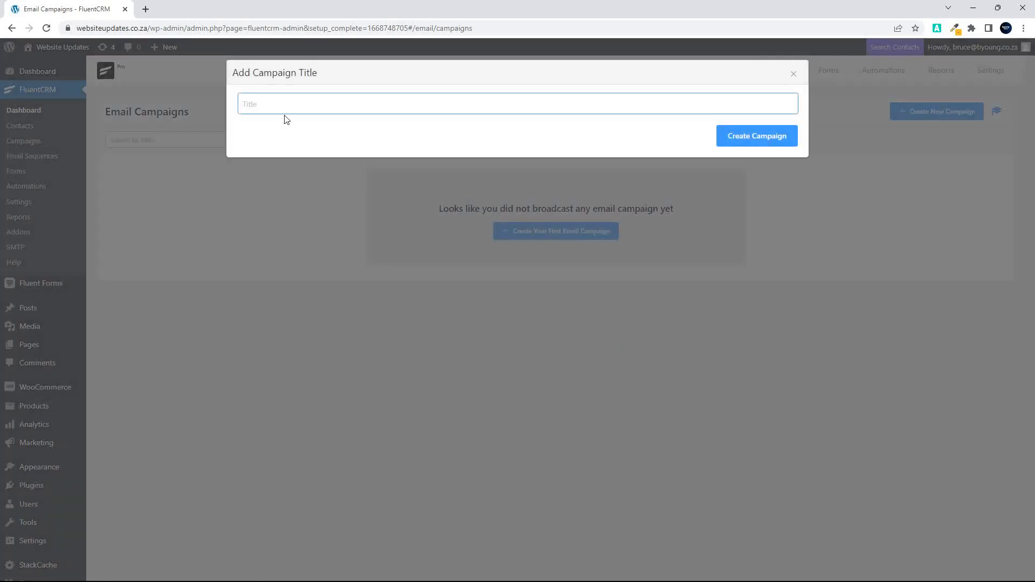
click(753, 139)
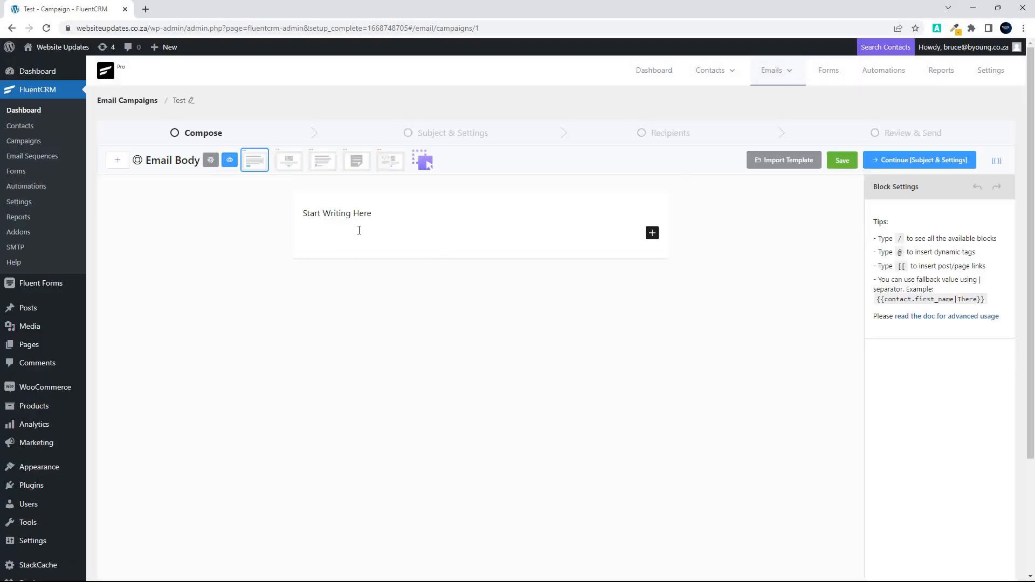
- Switch the email body to the visual builder and start from the Standard starter design
click(420, 163)
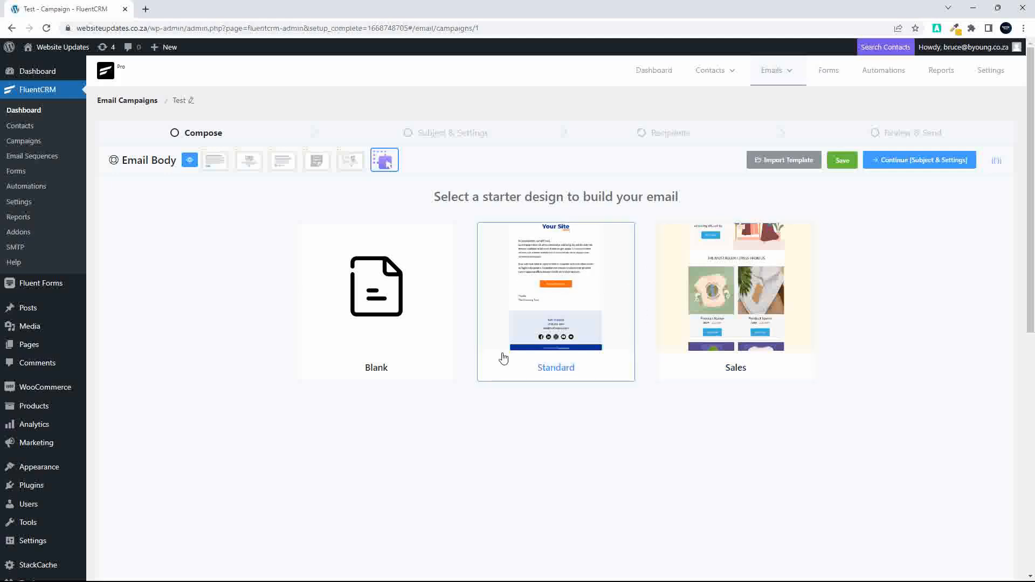
click(573, 307)
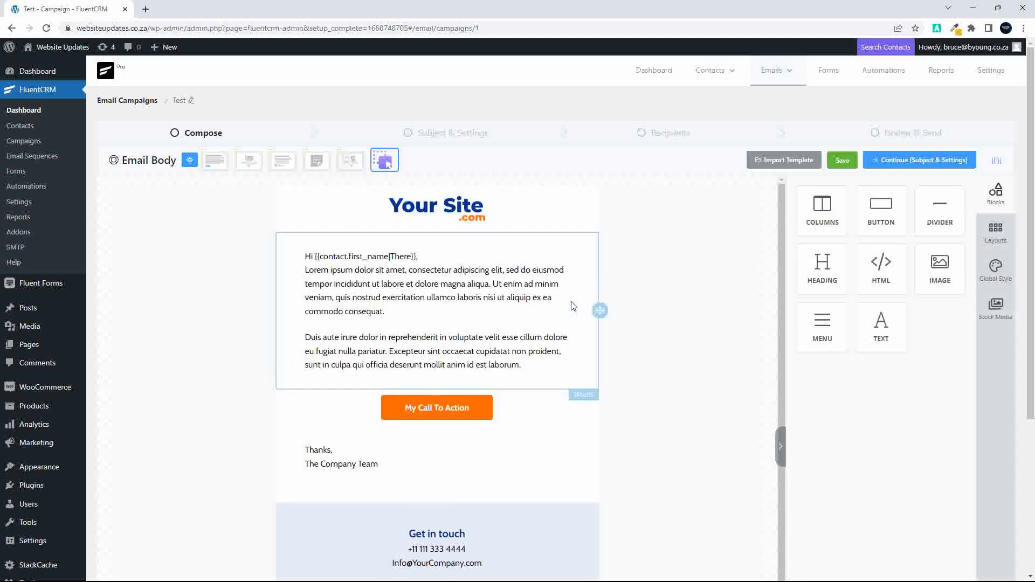
scroll(512, 323, down, 1)
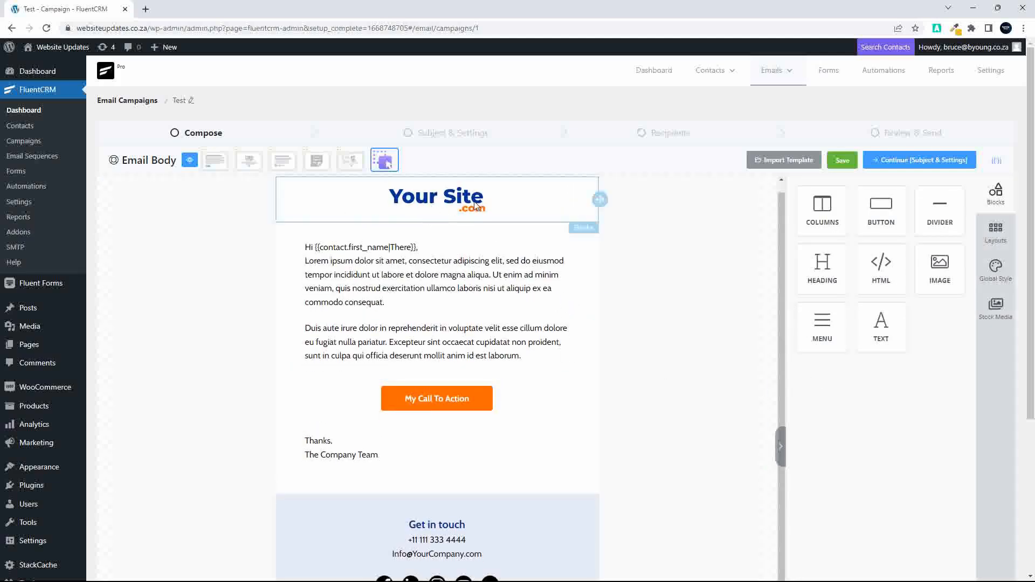
- Examine the settings of the template's logo, body text and call-to-action blocks, and look over the footer
click(488, 202)
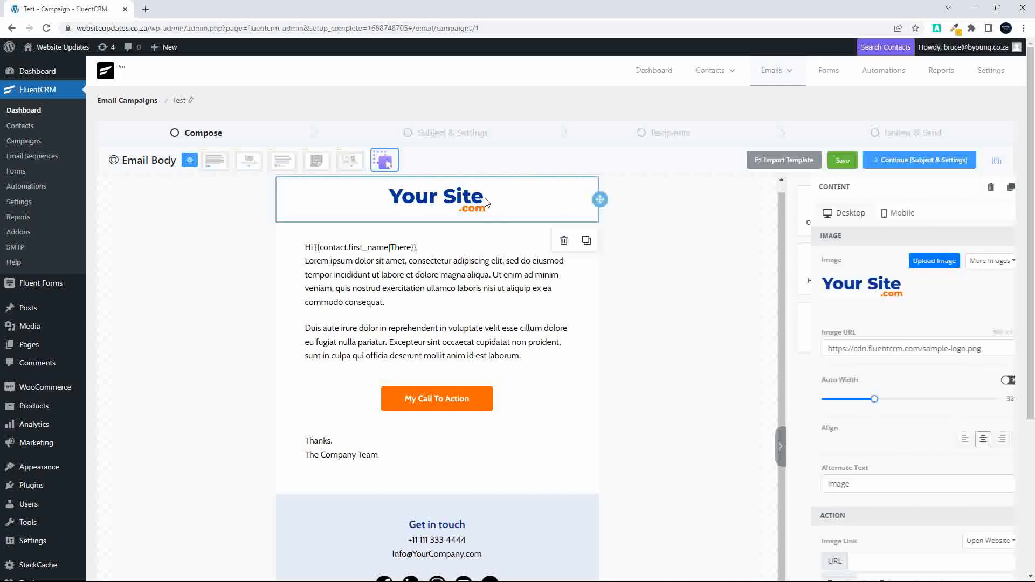
click(392, 305)
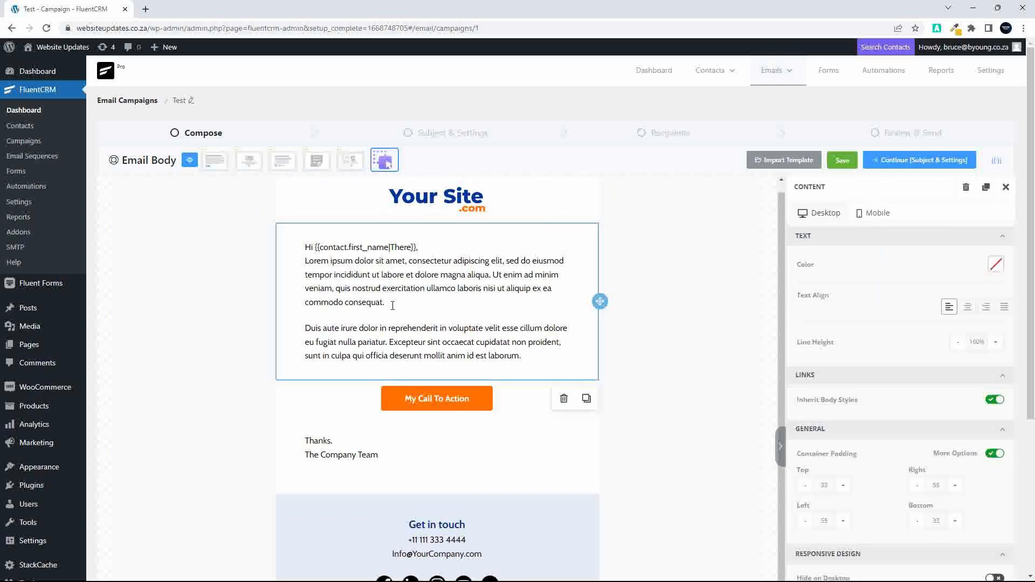
click(511, 407)
scroll(358, 458, down, 3)
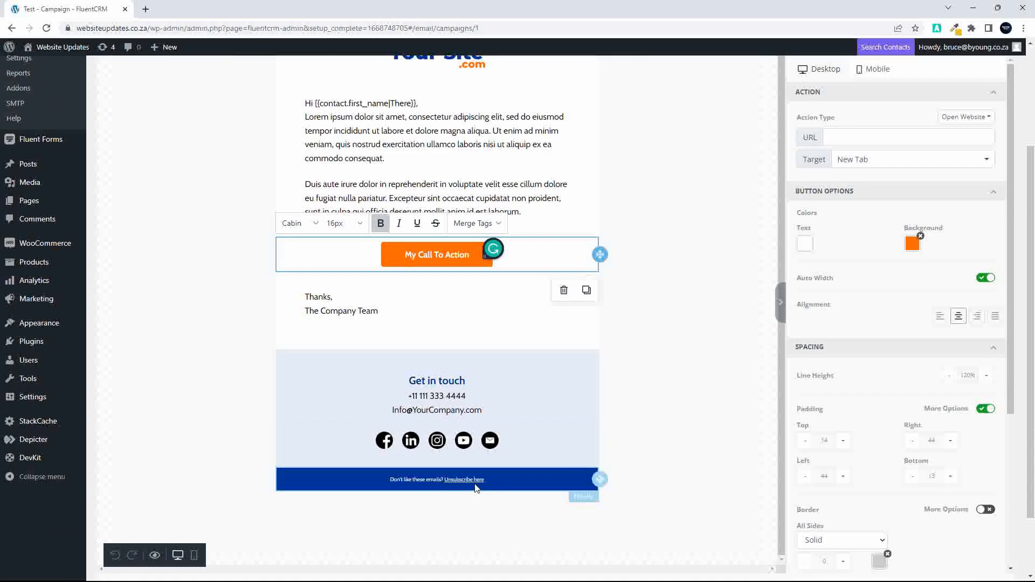
scroll(527, 482, up, 3)
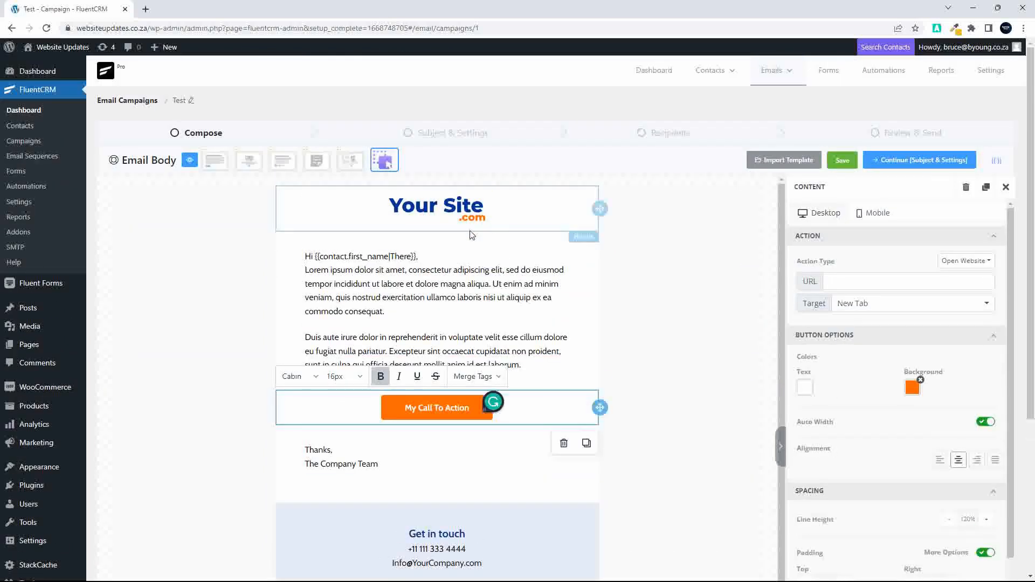
- Replace the header logo with the WordPress pennant image from the media library
click(446, 212)
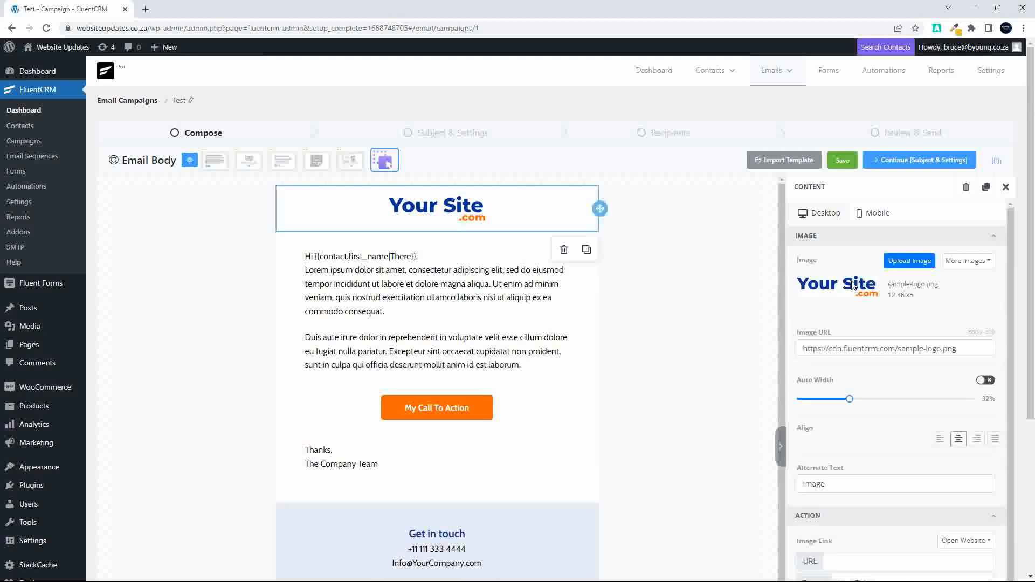
click(916, 263)
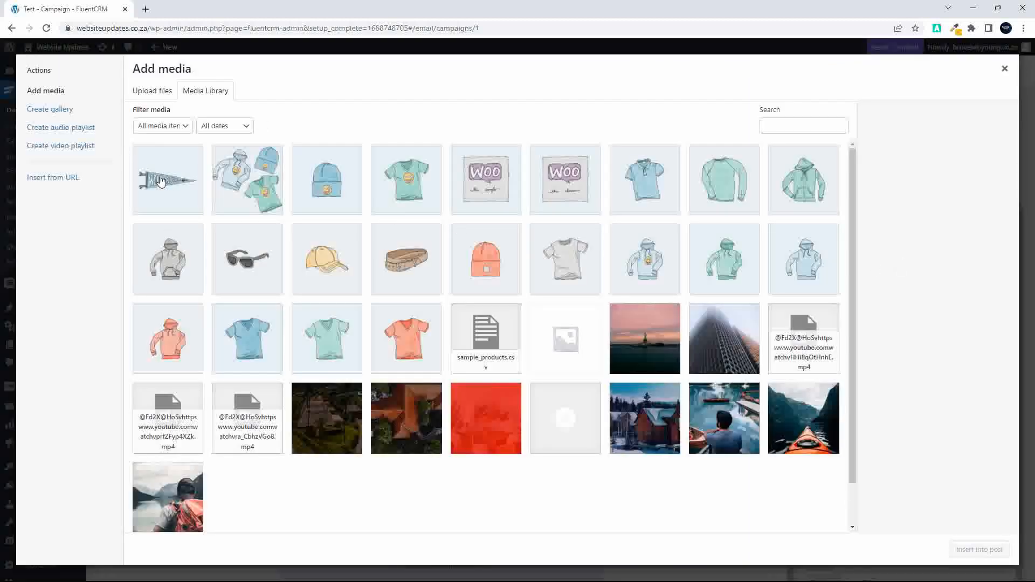
click(160, 181)
click(968, 551)
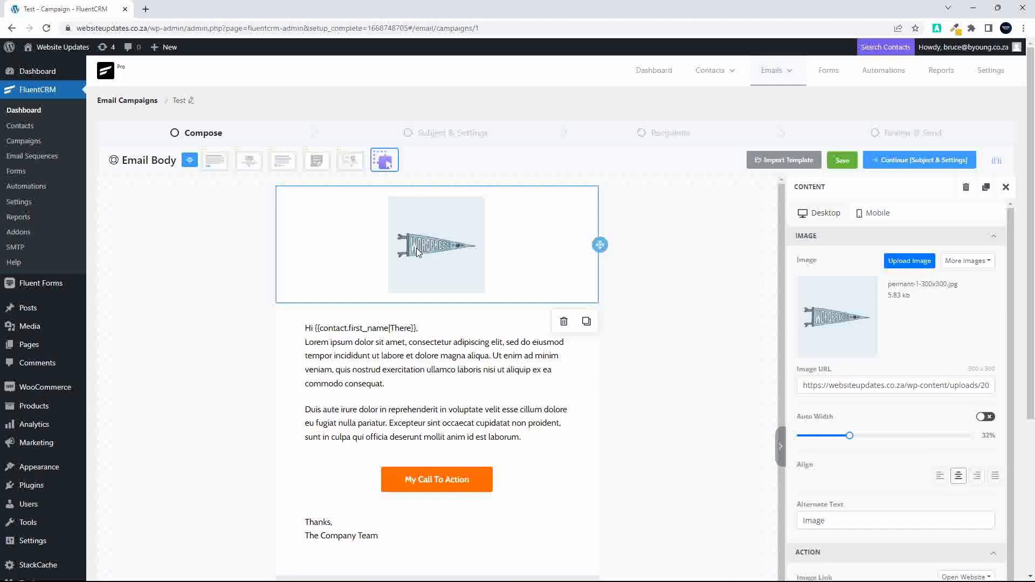
- Swap the header image for the Statue of Liberty sunset photo at Medium size, 300 × 200
click(904, 263)
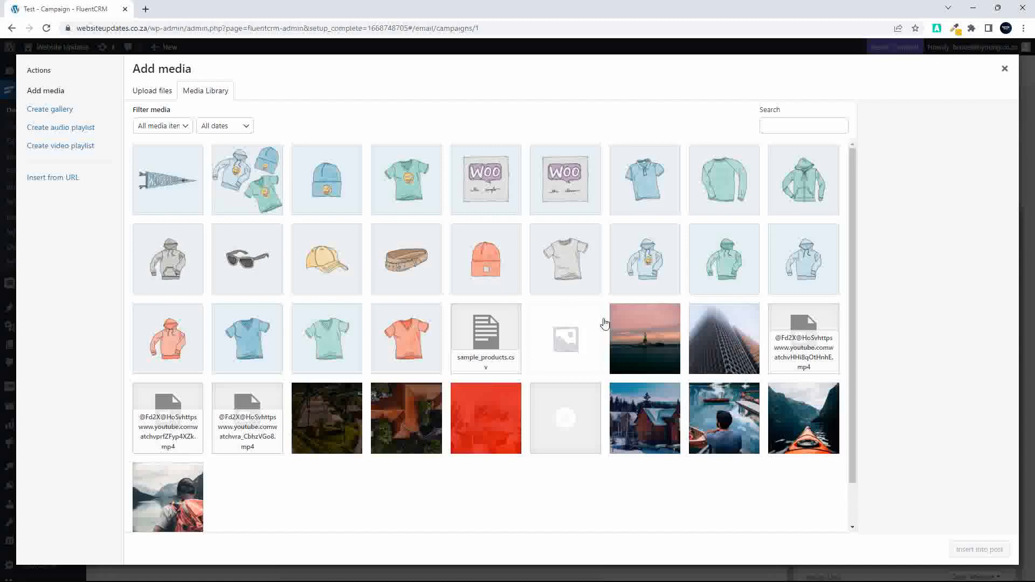
click(641, 344)
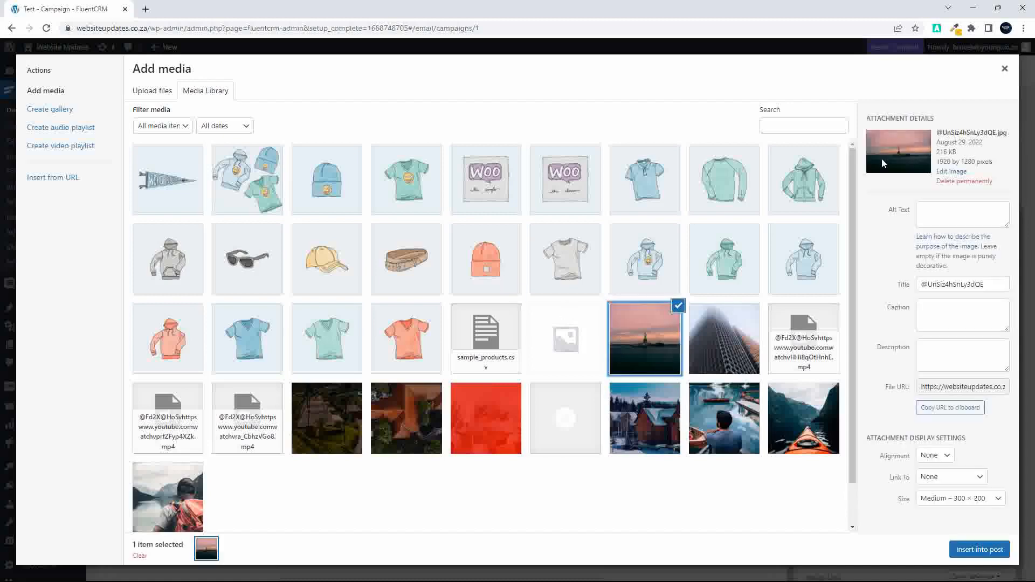
click(967, 550)
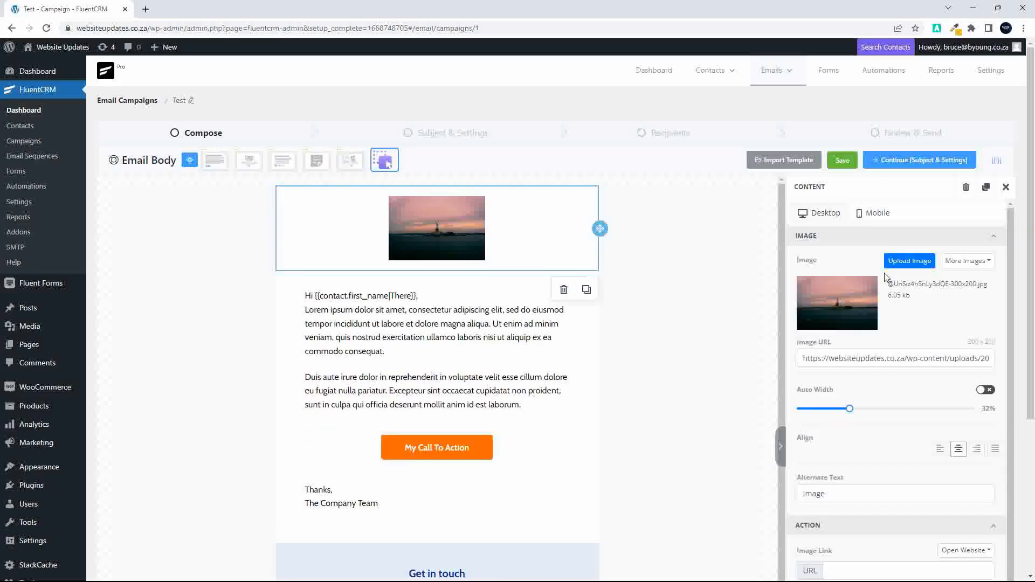
- Reinsert the Statue of Liberty photo in the header at Large size, 1024 × 683
click(906, 263)
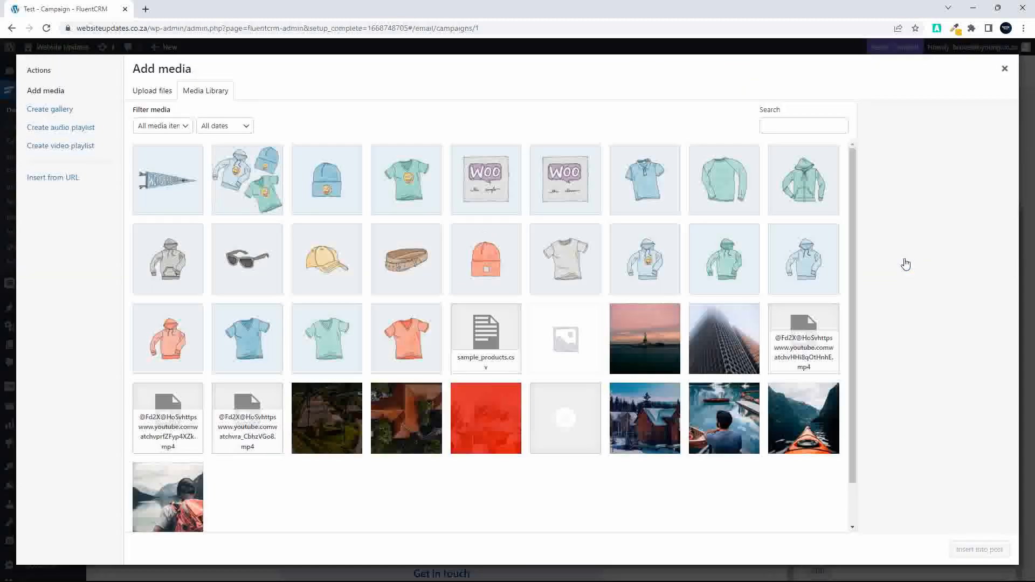
click(666, 340)
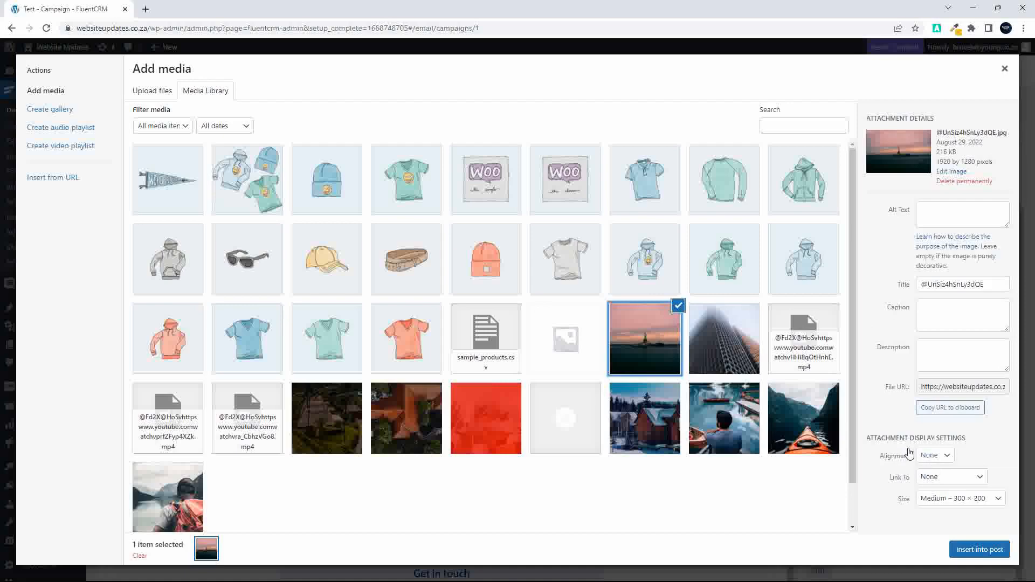
drag(874, 436, 979, 444)
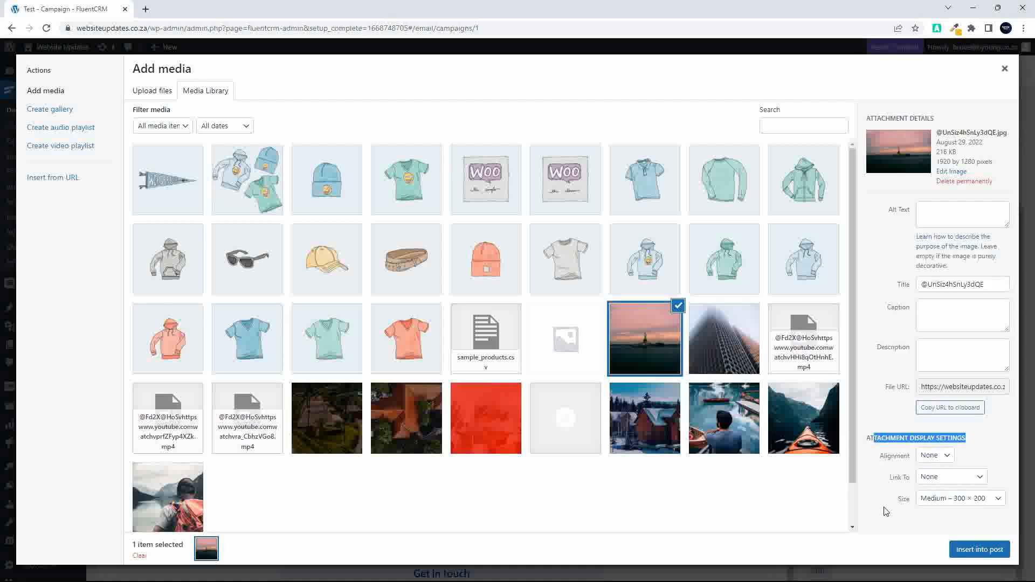
click(998, 503)
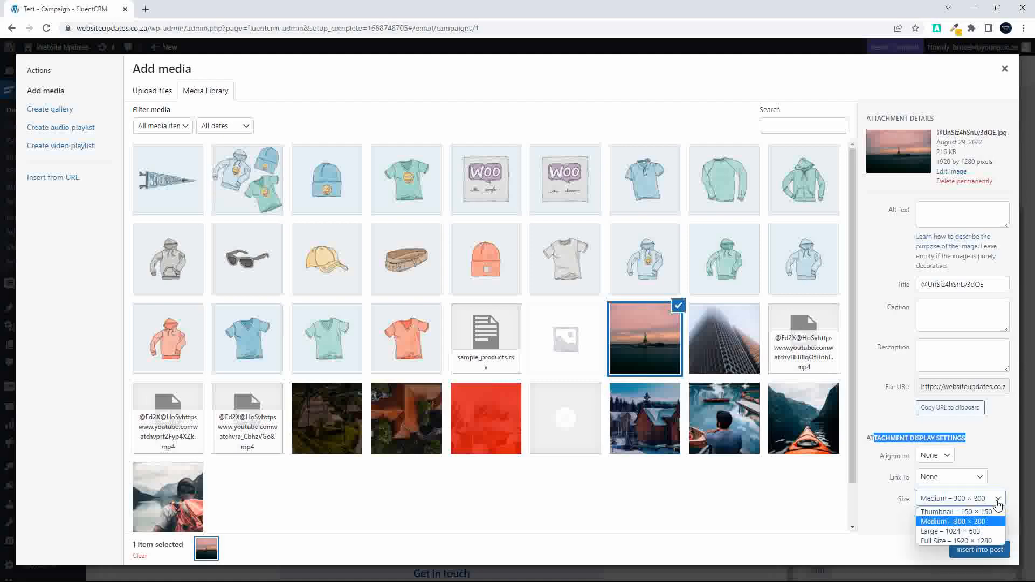
click(949, 531)
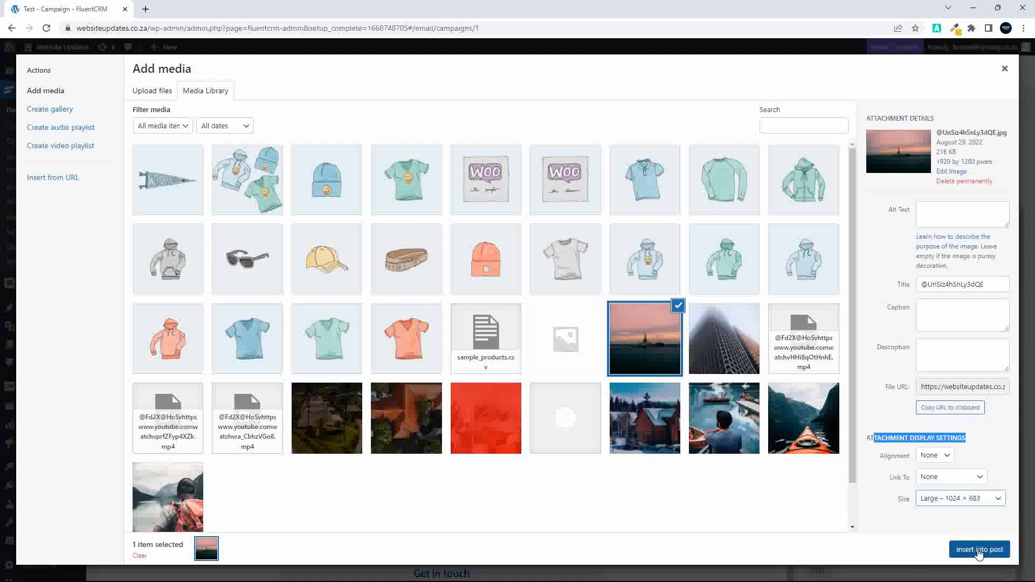
click(977, 551)
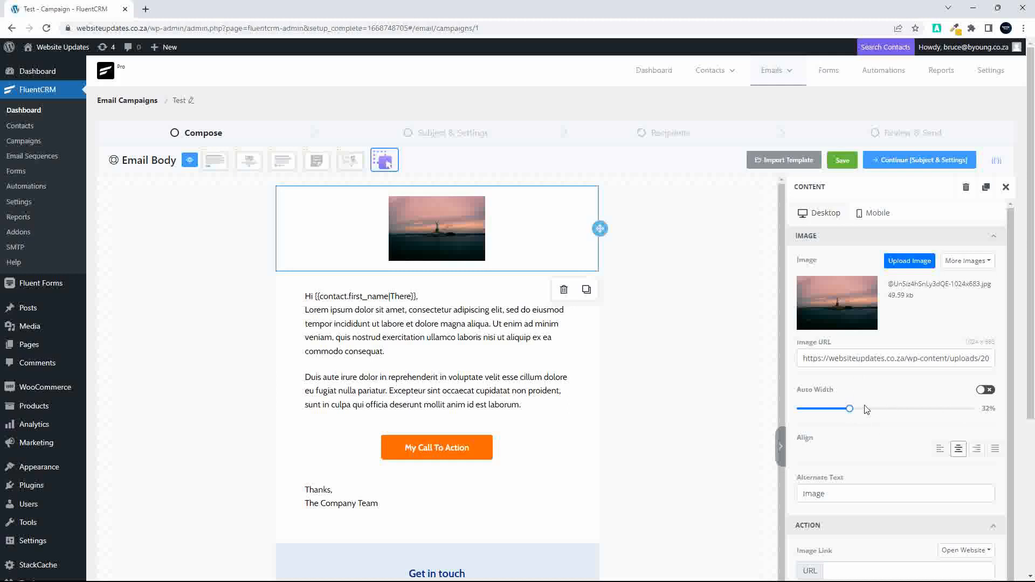
- Set the header image's width to 100%
drag(848, 411, 983, 421)
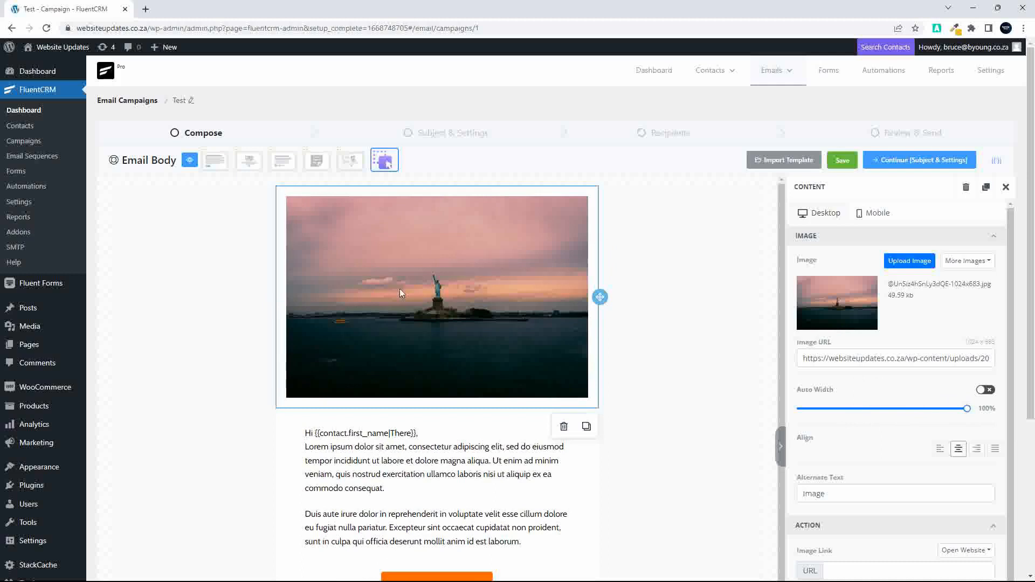
click(429, 434)
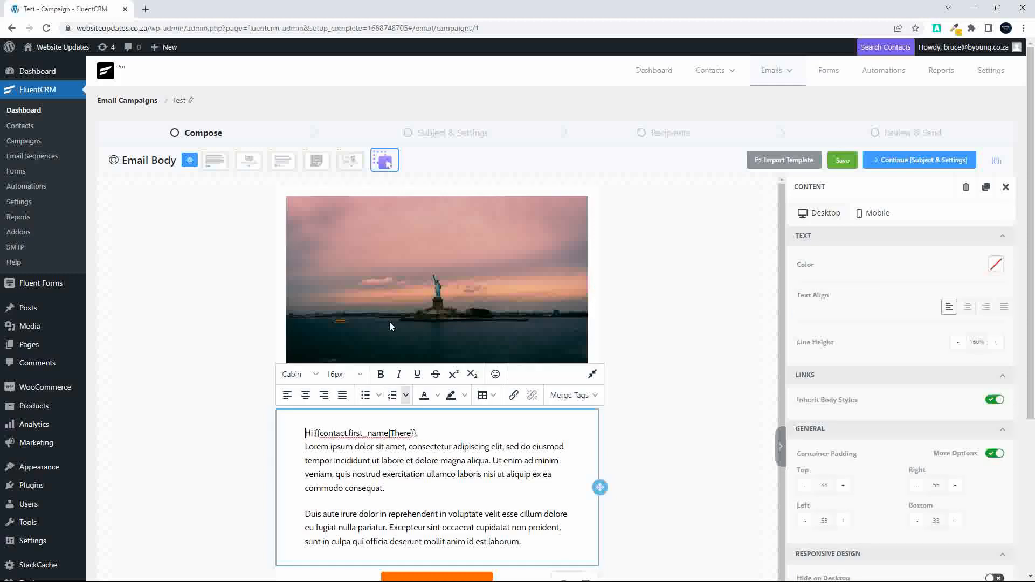
click(391, 289)
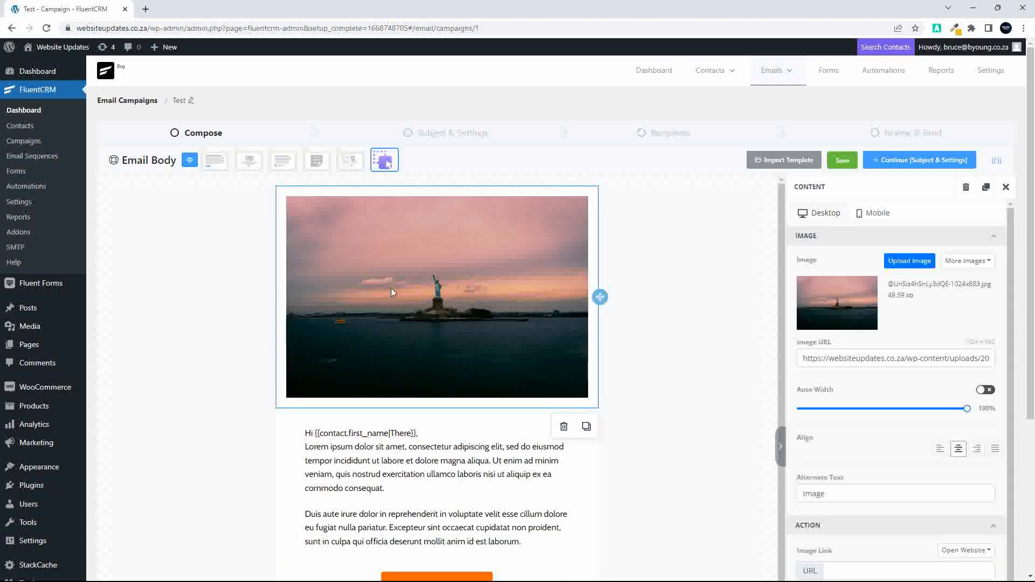
- Replace the header image with the WordPress pennant at Thumbnail size, 150 × 150
click(911, 261)
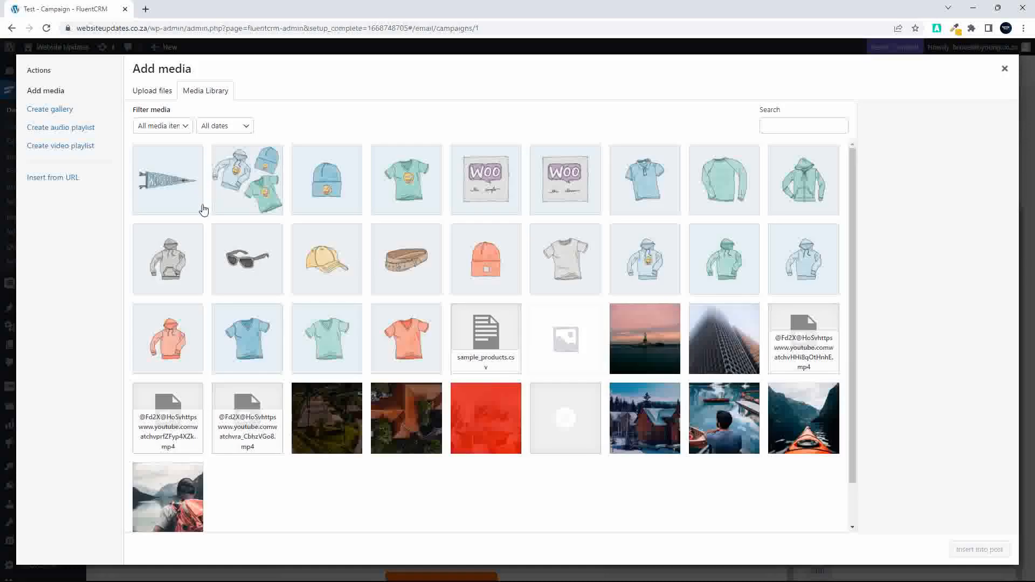
click(168, 183)
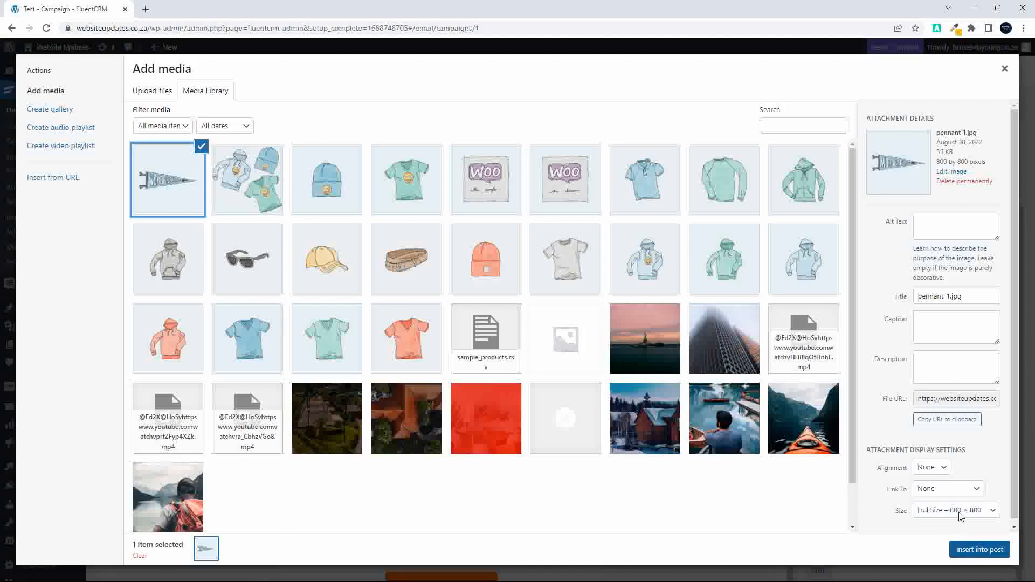
click(955, 489)
click(875, 515)
click(940, 515)
click(944, 523)
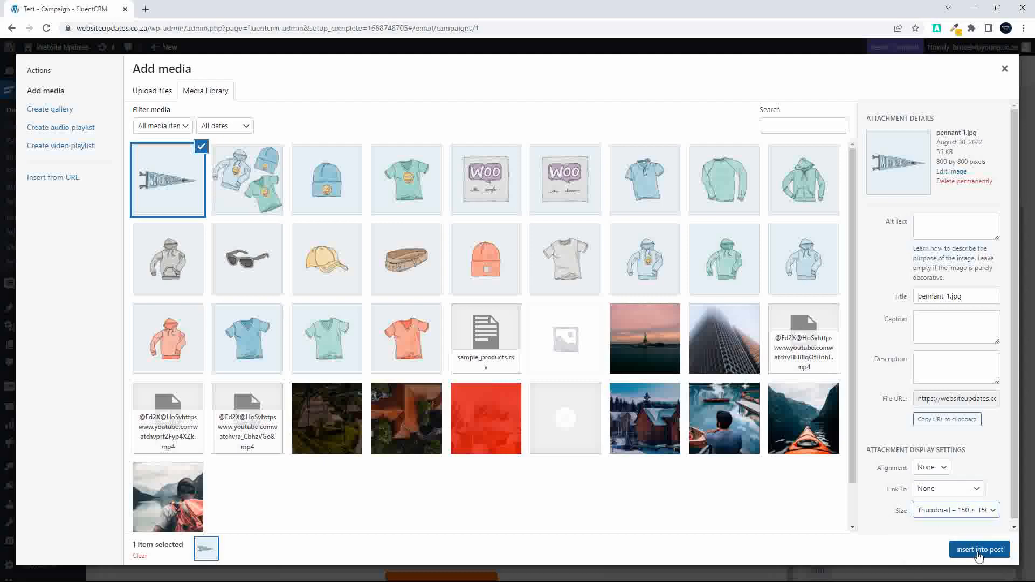
click(978, 550)
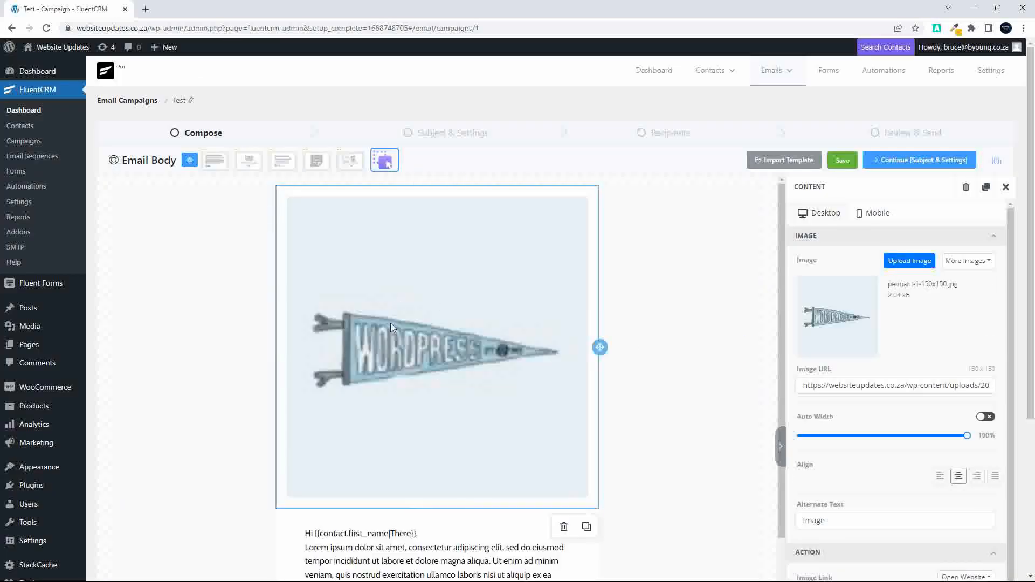
- Reinsert the pennant image in the header at Full Size, 800 × 800
click(915, 263)
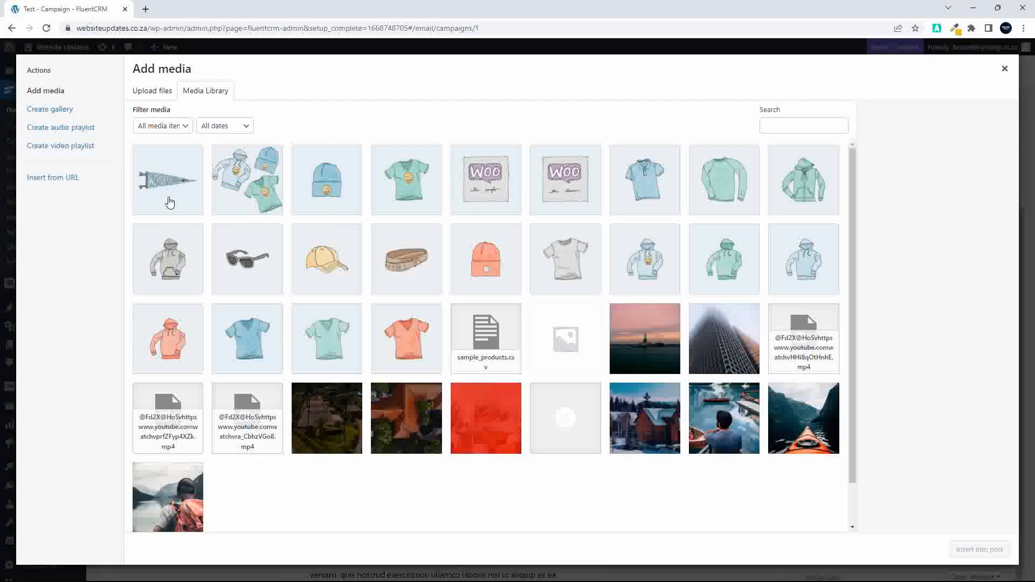
click(170, 200)
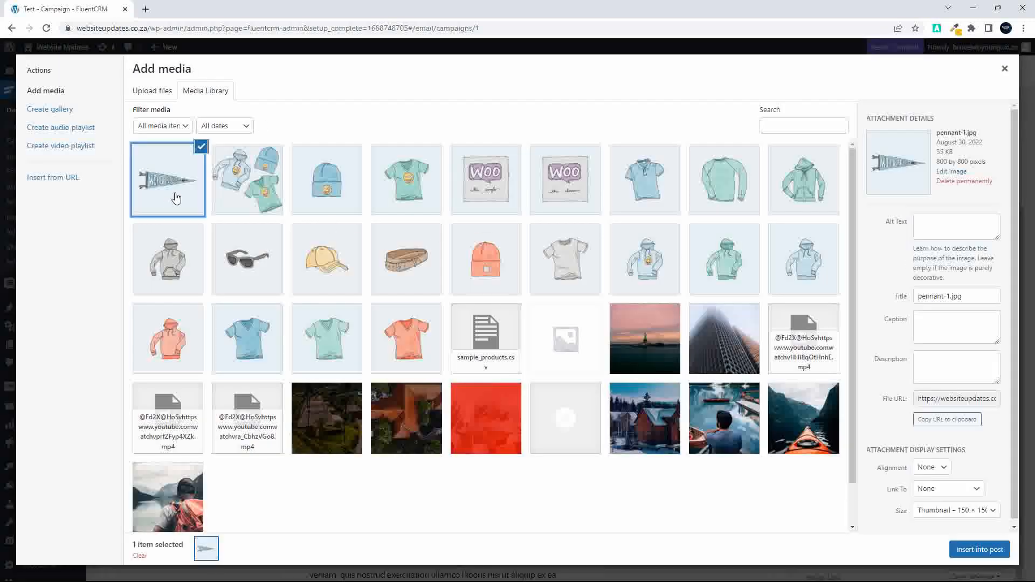
click(956, 511)
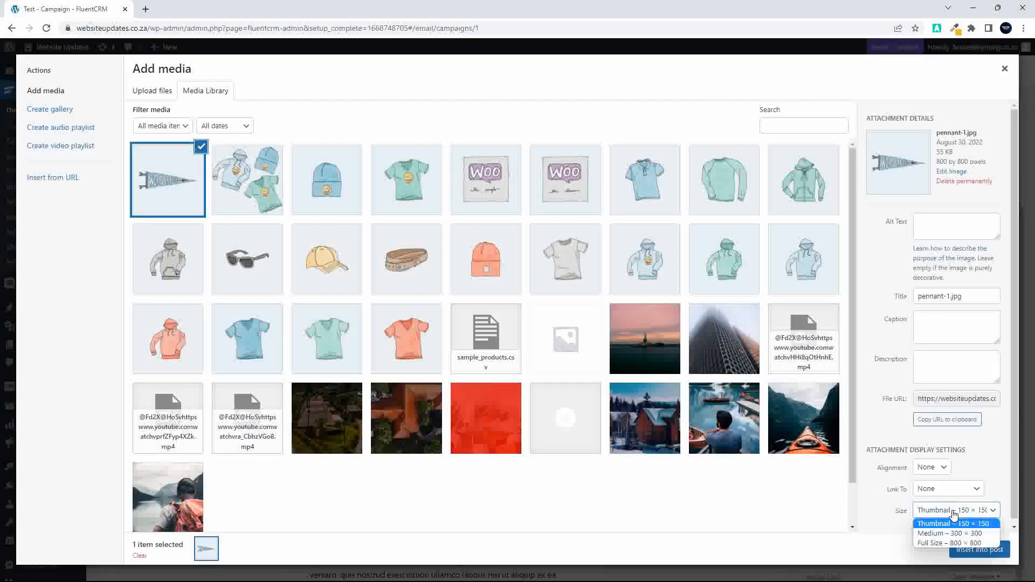
click(937, 542)
click(965, 553)
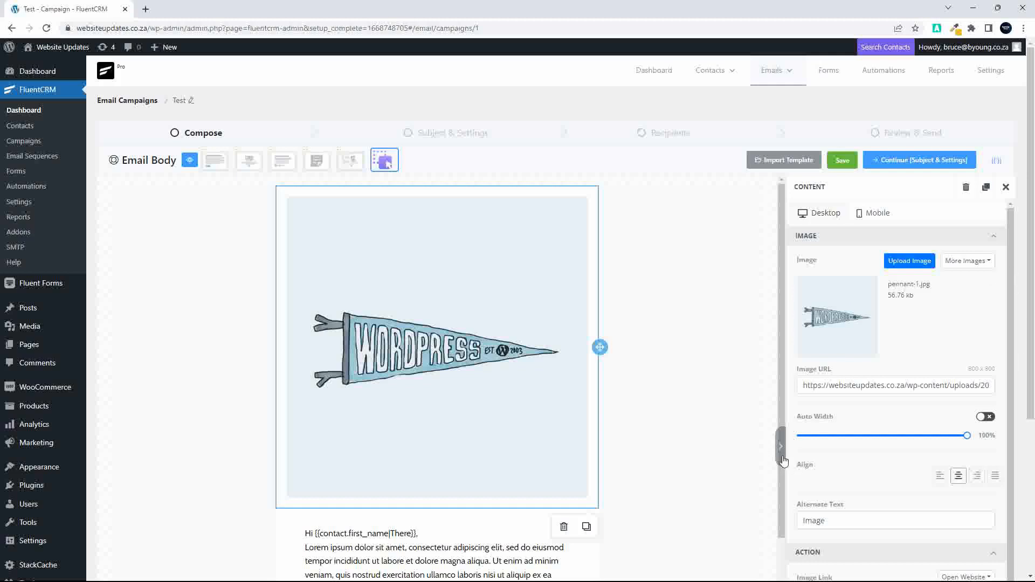
- Turn on Auto Width for the header image and replace it with the photo of a man overlooking boats on a lake
click(984, 418)
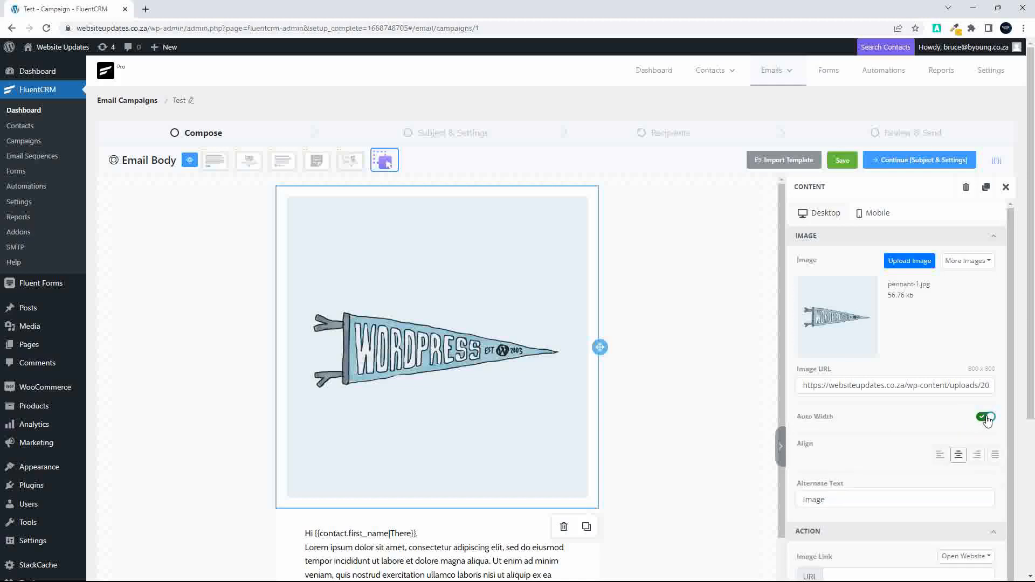
click(906, 266)
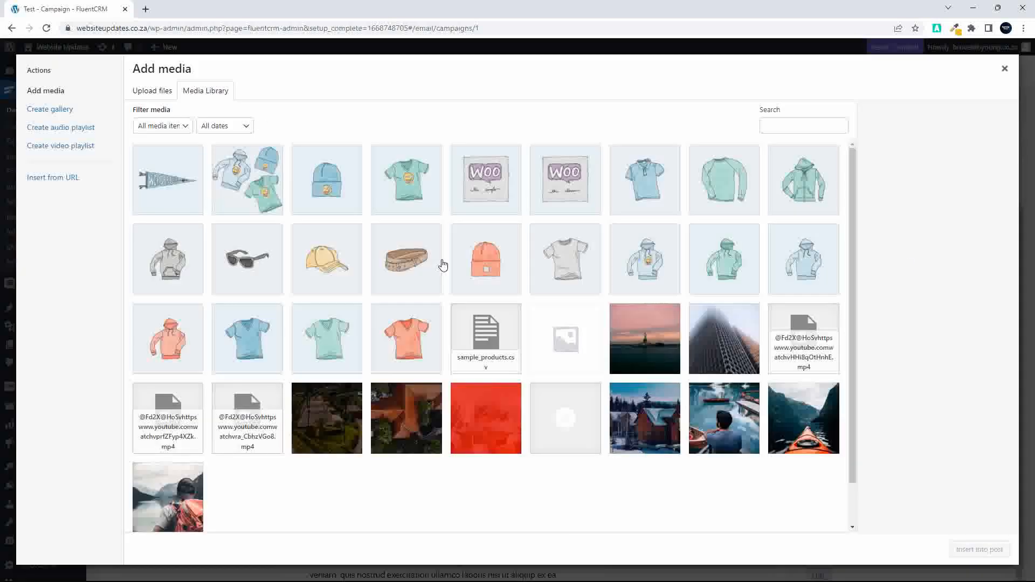
click(723, 431)
click(959, 549)
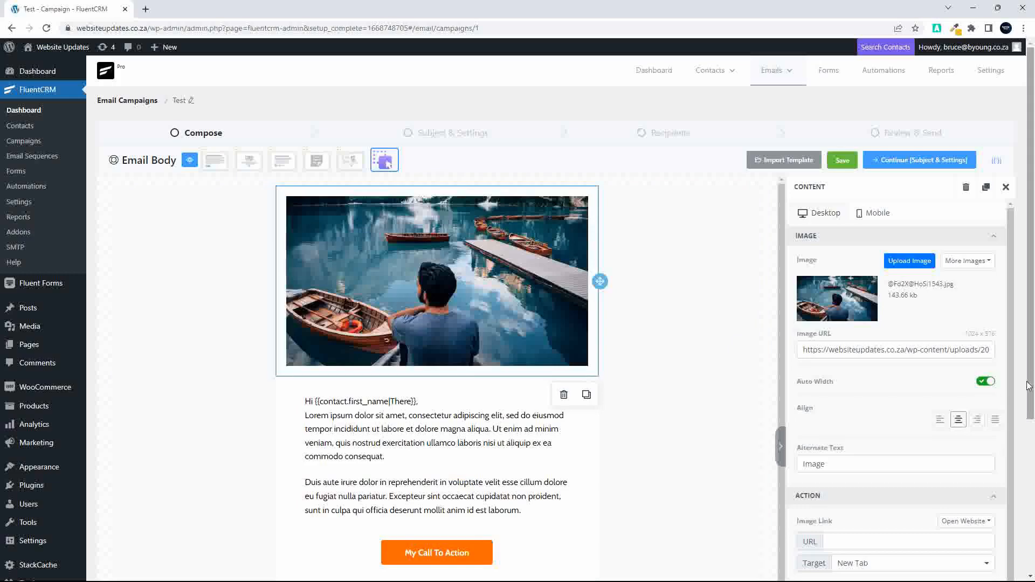
- Try the header image at 32% width with Auto Width off, and turn Auto Width back on
click(987, 386)
drag(969, 403, 852, 405)
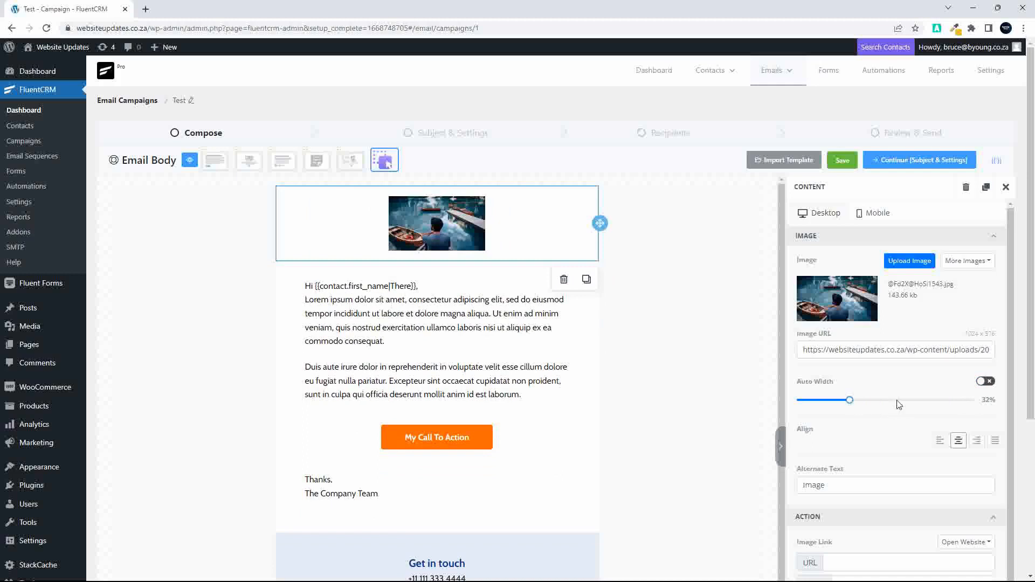
click(985, 382)
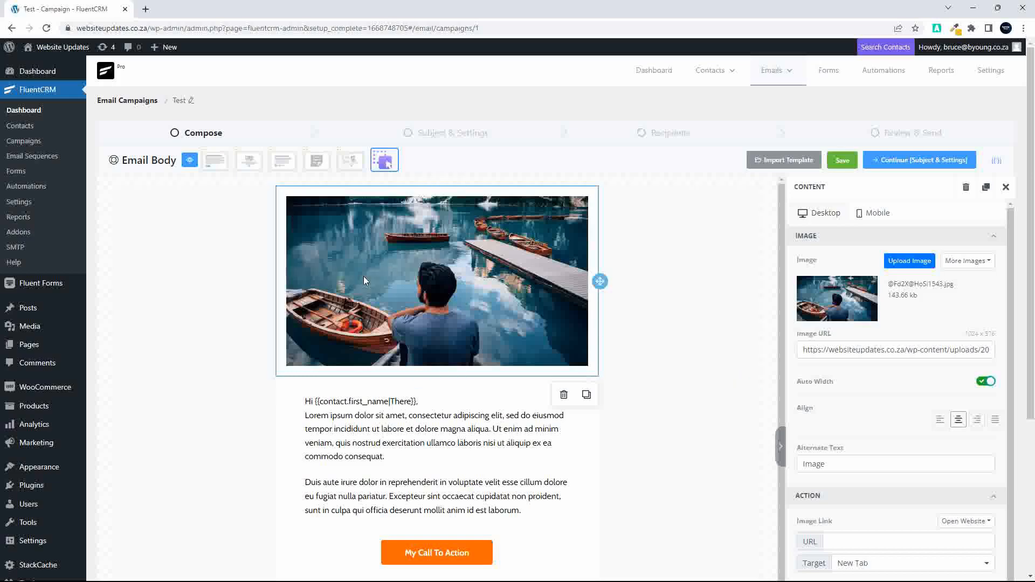
click(986, 382)
click(986, 381)
- Search the stock images for cityscape and replace the header image with the night photo of a city skyline above scattered lights
click(979, 262)
click(973, 287)
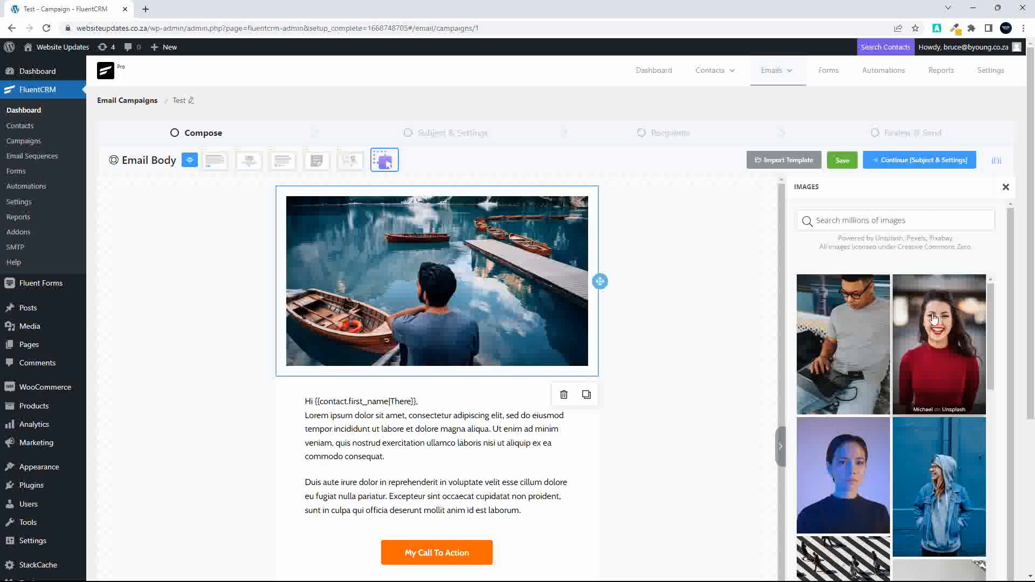
scroll(926, 332, down, 5)
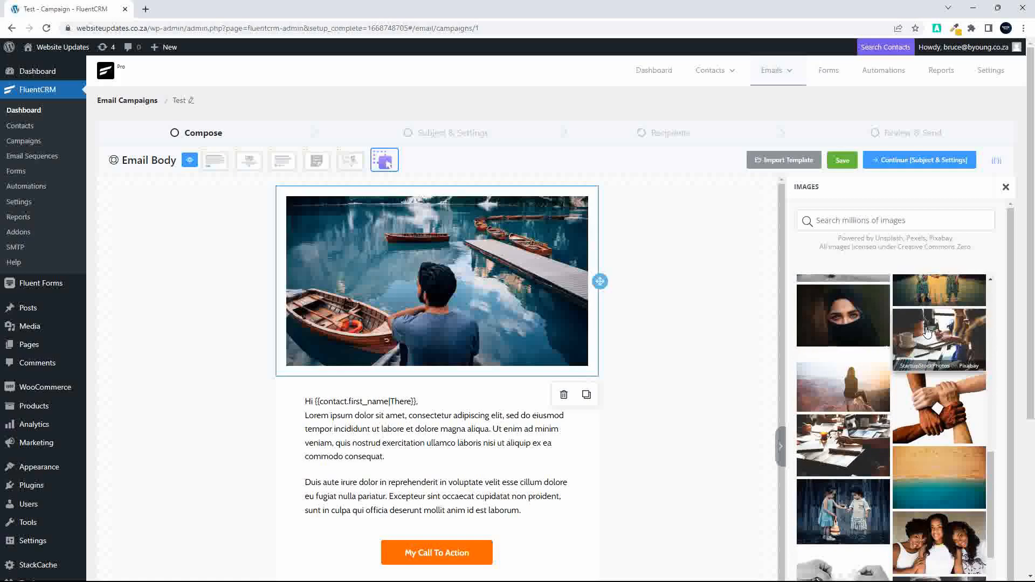
scroll(927, 332, up, 10)
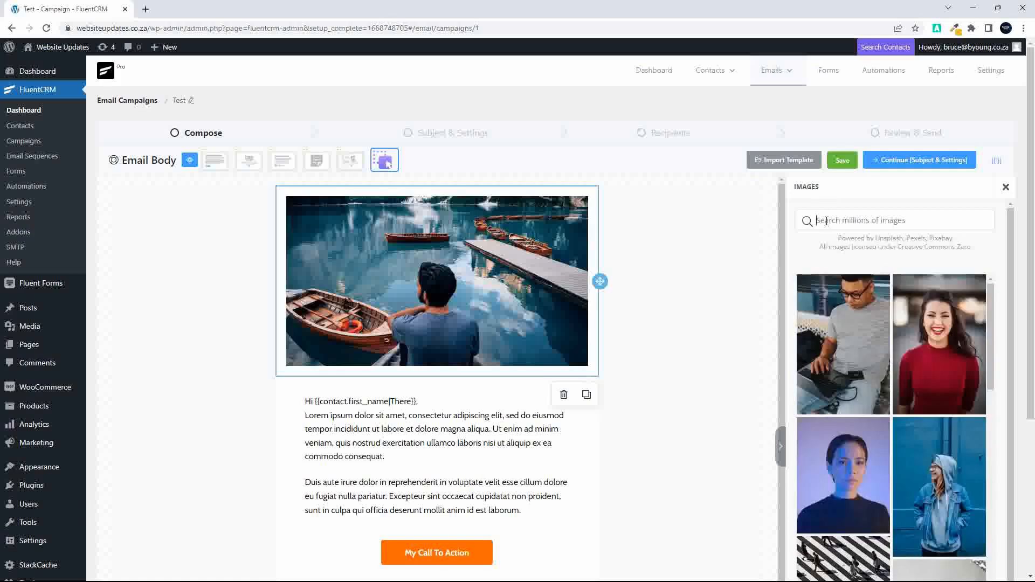
click(826, 220)
text(cityscape)
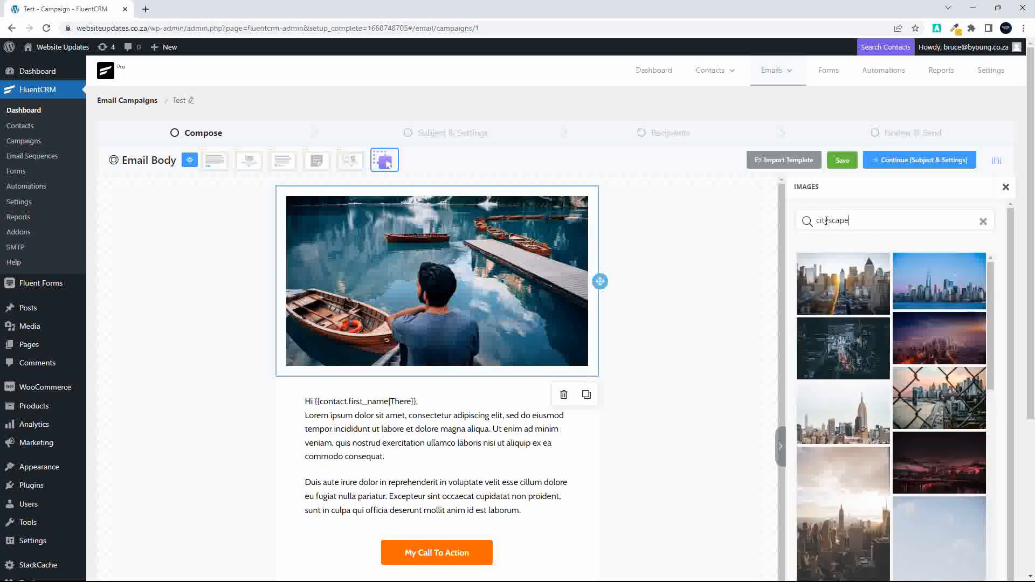
scroll(852, 372, down, 5)
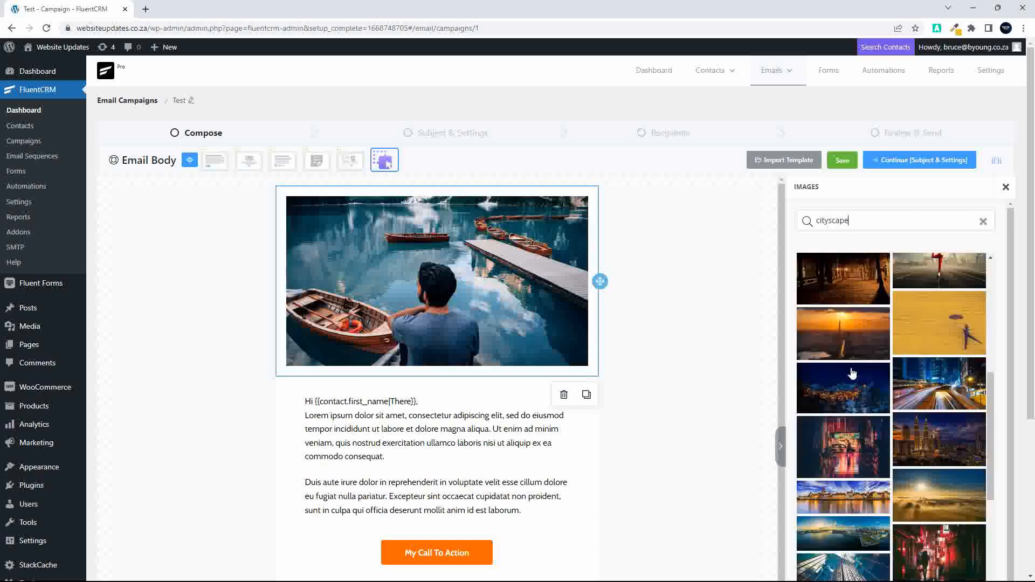
scroll(851, 372, down, 1)
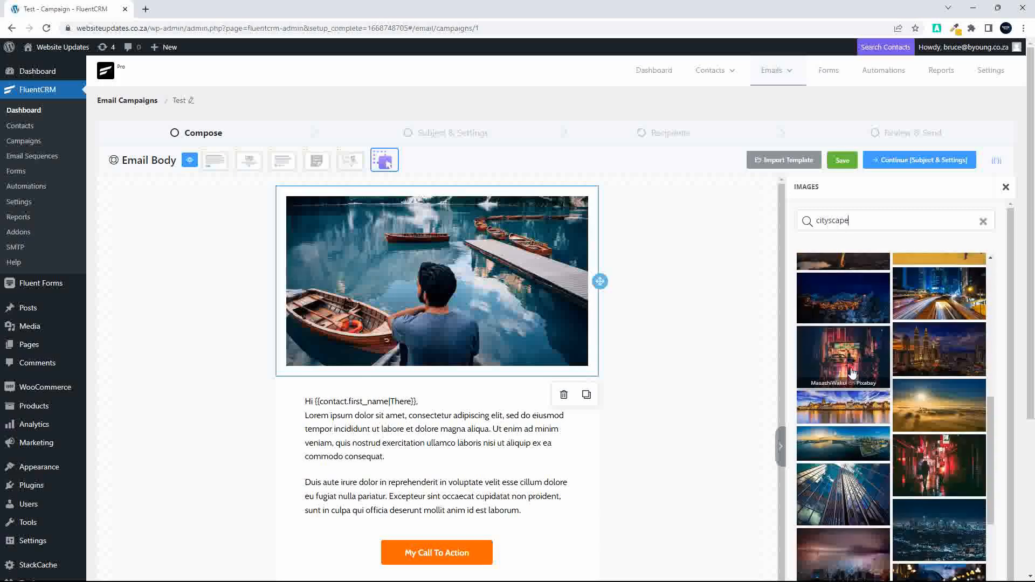
scroll(851, 372, down, 3)
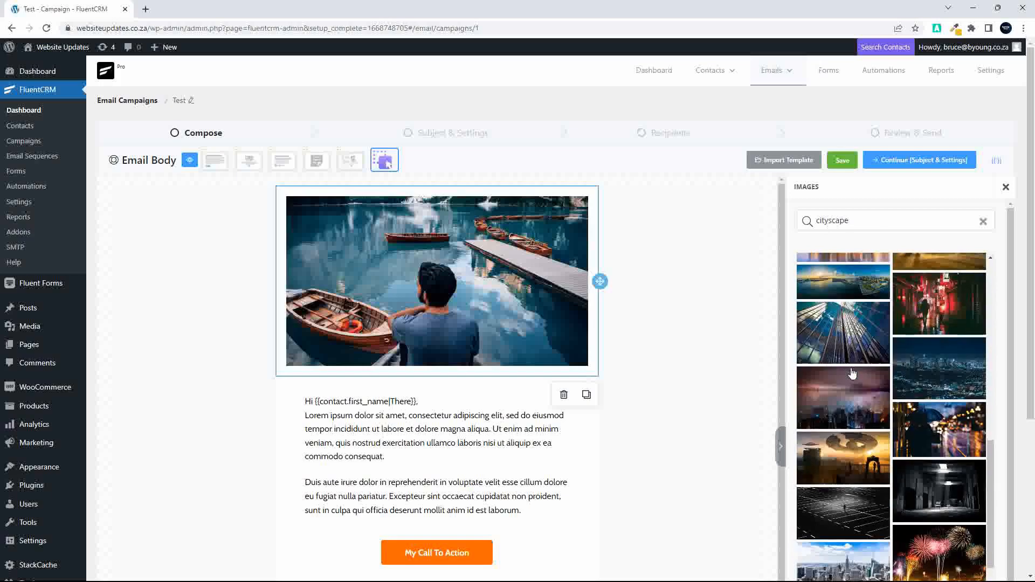
click(937, 377)
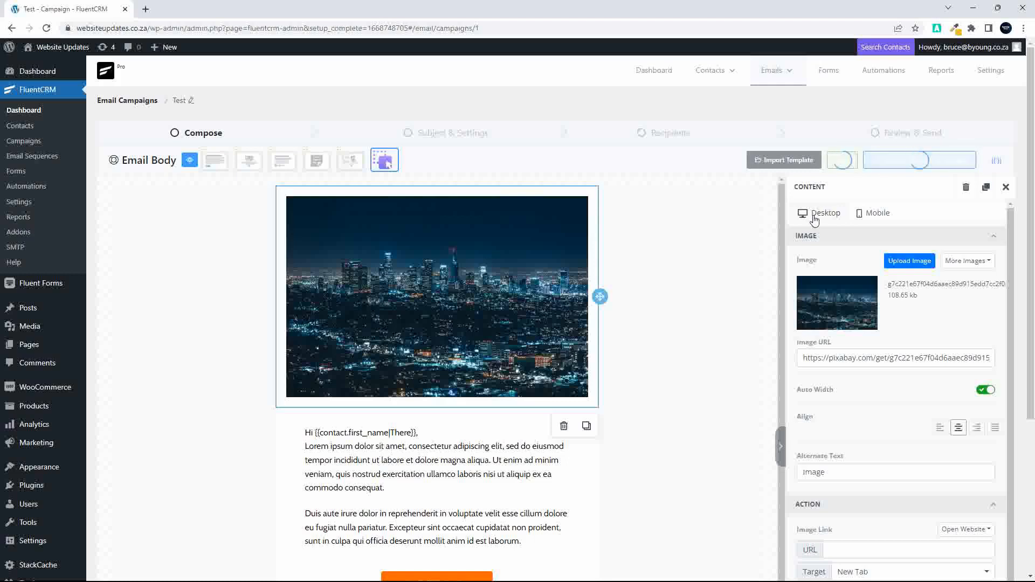
- Open the WordPress Media Library in a new browser tab to review its images, and return to the campaign
right_click(27, 325)
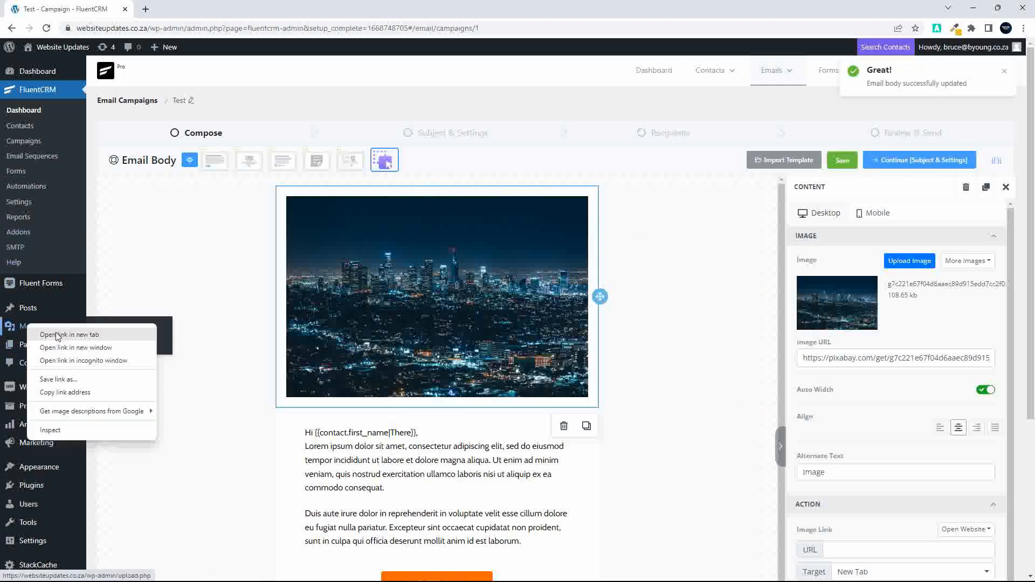
click(69, 335)
click(189, 9)
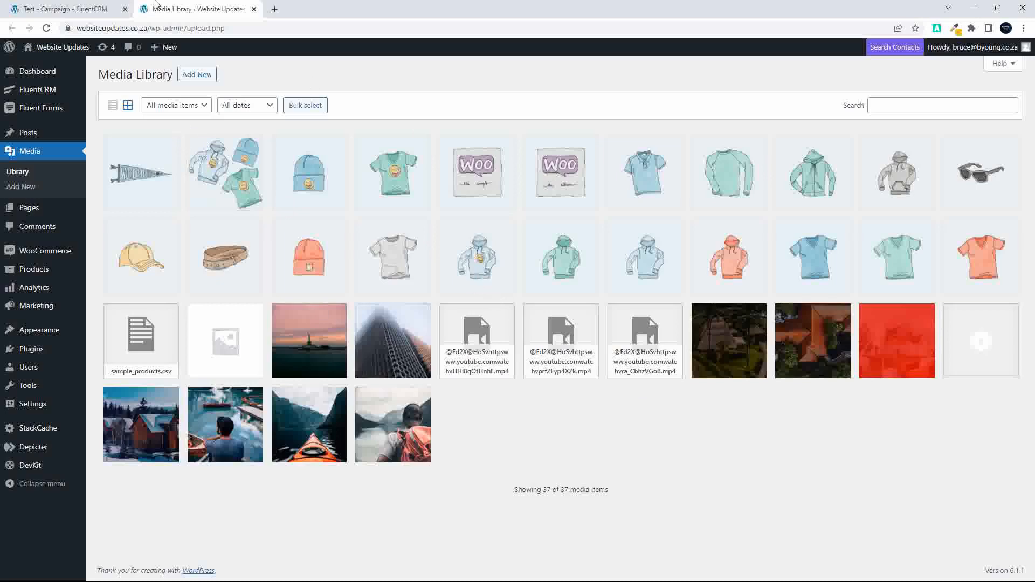
click(70, 9)
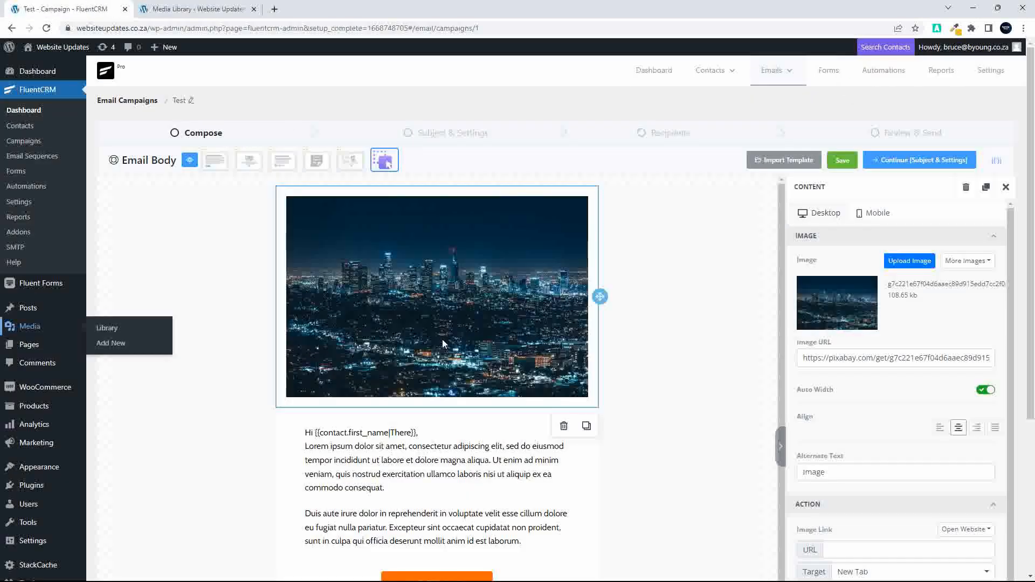
- Close the header image's settings and add an Image block between the header photo and the greeting text
scroll(441, 338, down, 3)
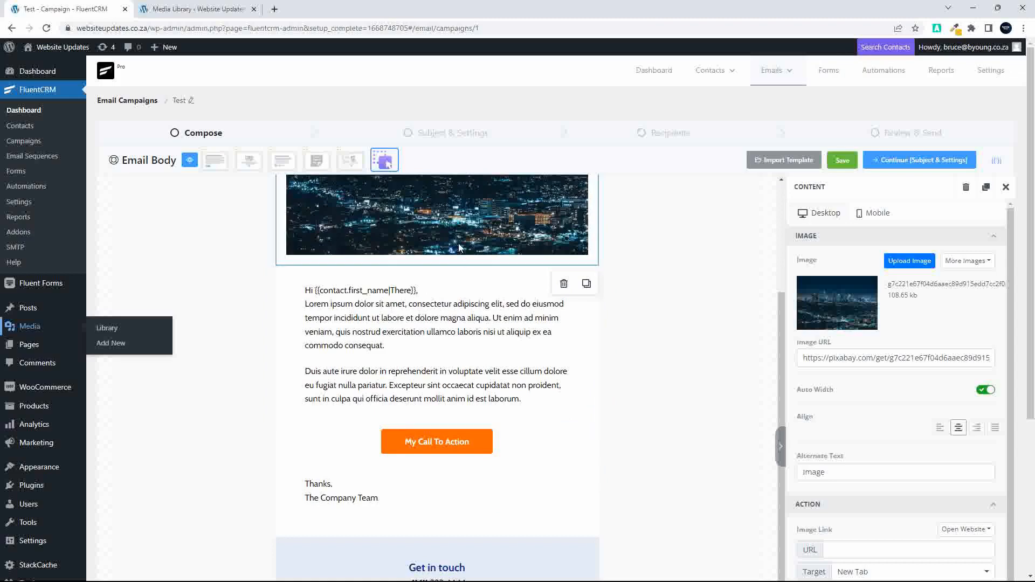
scroll(465, 241, up, 3)
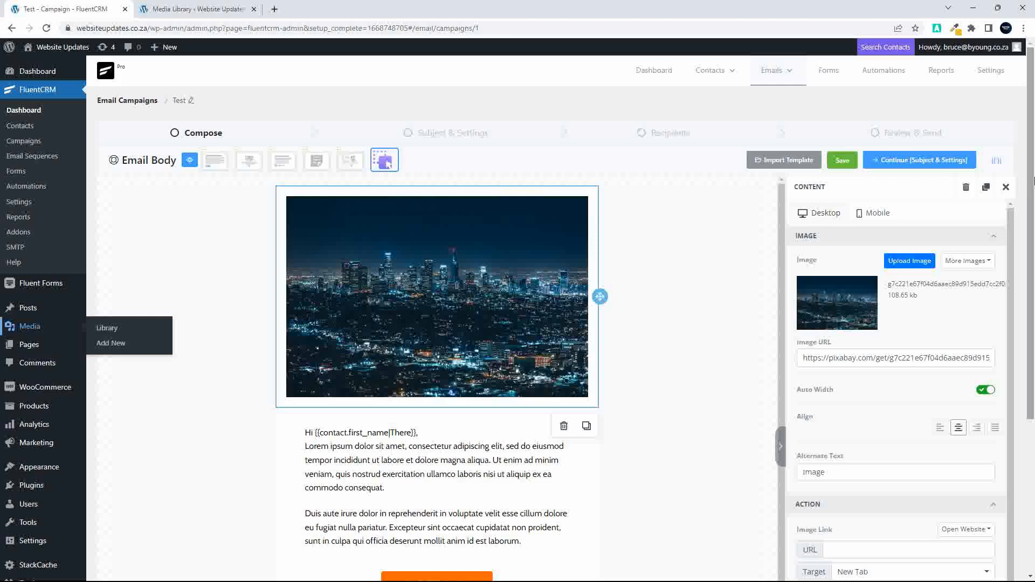
click(1006, 187)
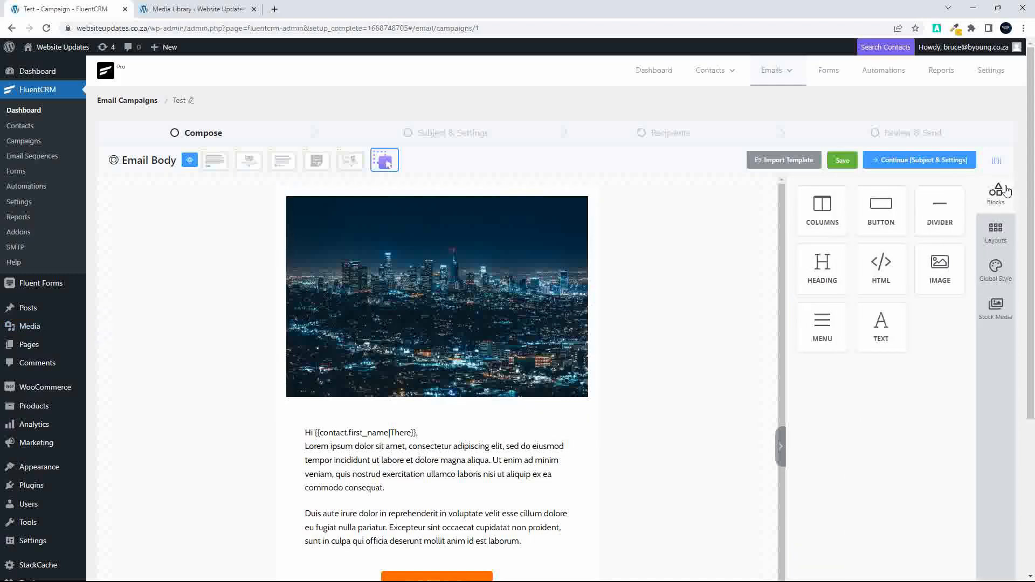
drag(940, 263, 432, 447)
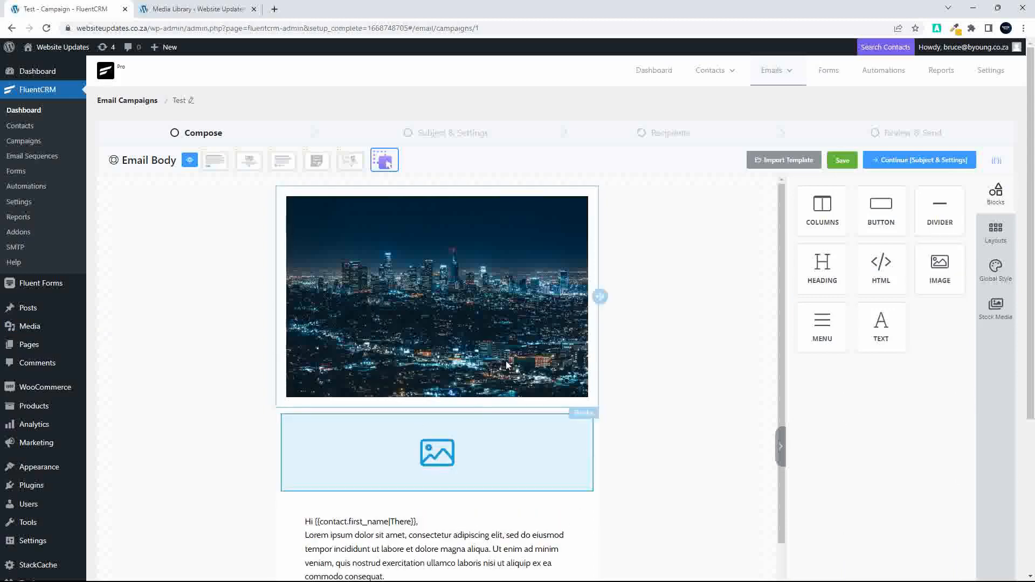
scroll(444, 337, down, 2)
- Fill the new image block with pennant-1.jpg from the media library at Full Size, 800 × 800
click(438, 348)
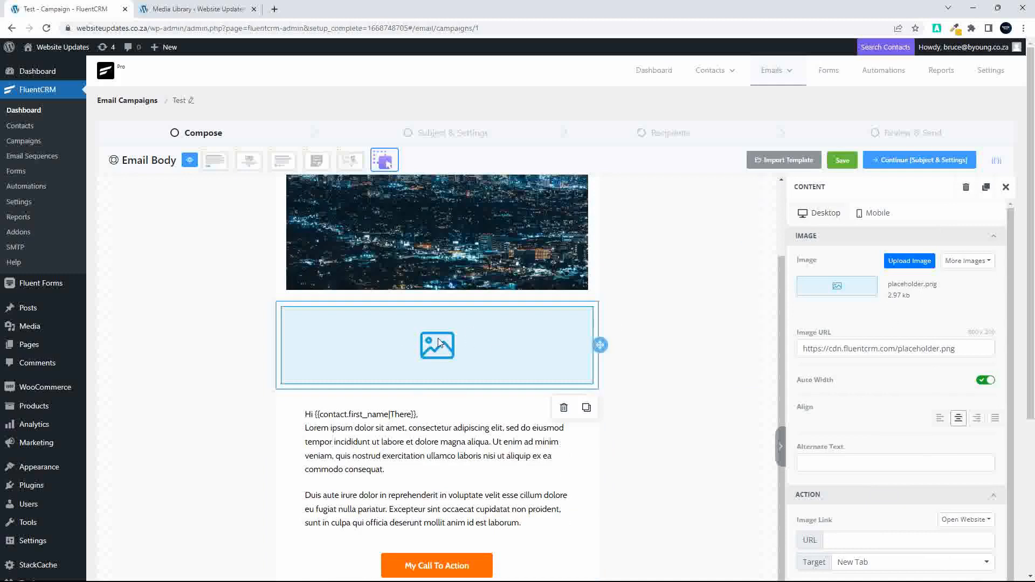
click(919, 268)
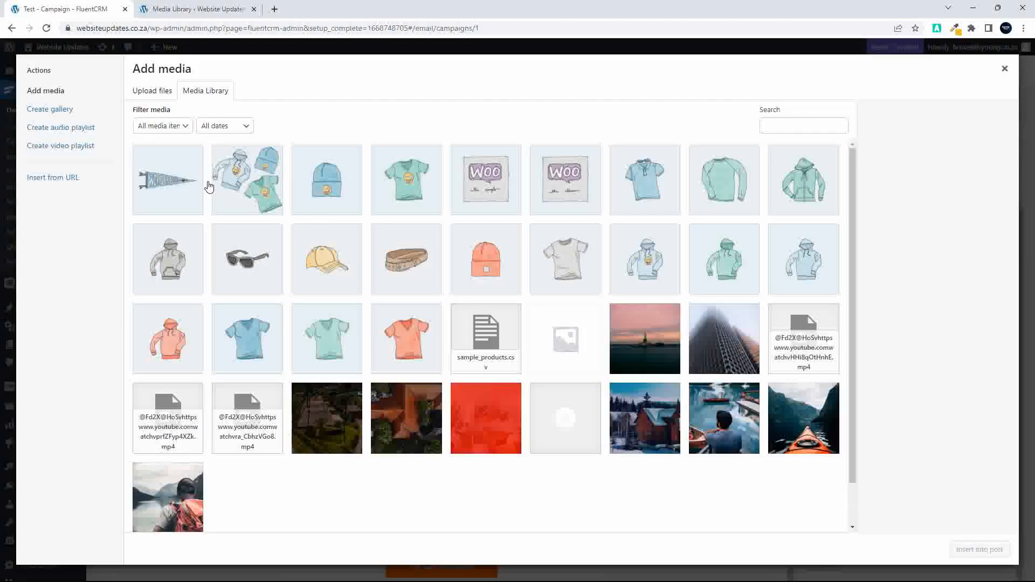
click(173, 188)
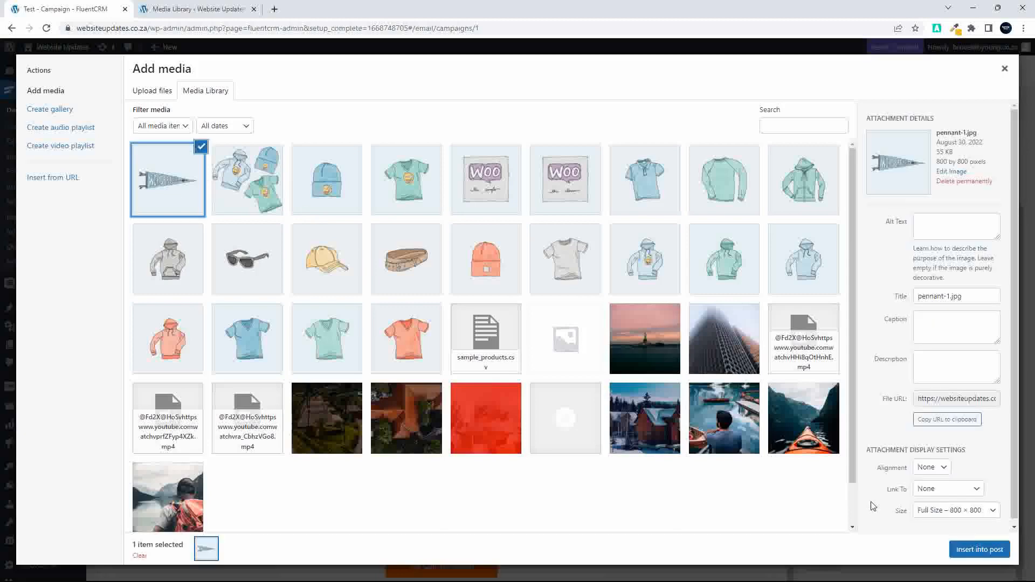
click(970, 550)
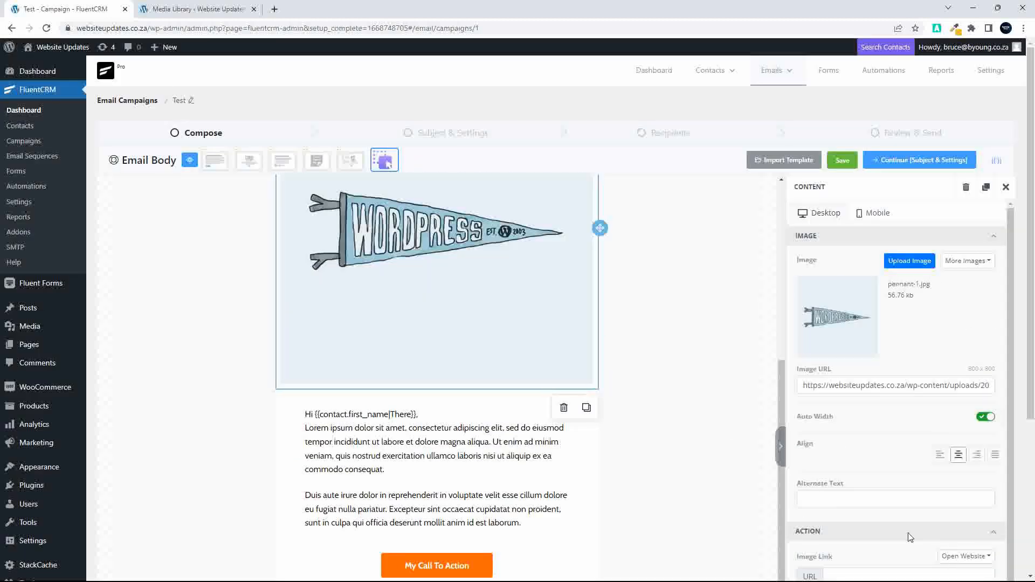
- Turn off Auto Width for the pennant image and set its width to 34%
scroll(666, 399, up, 3)
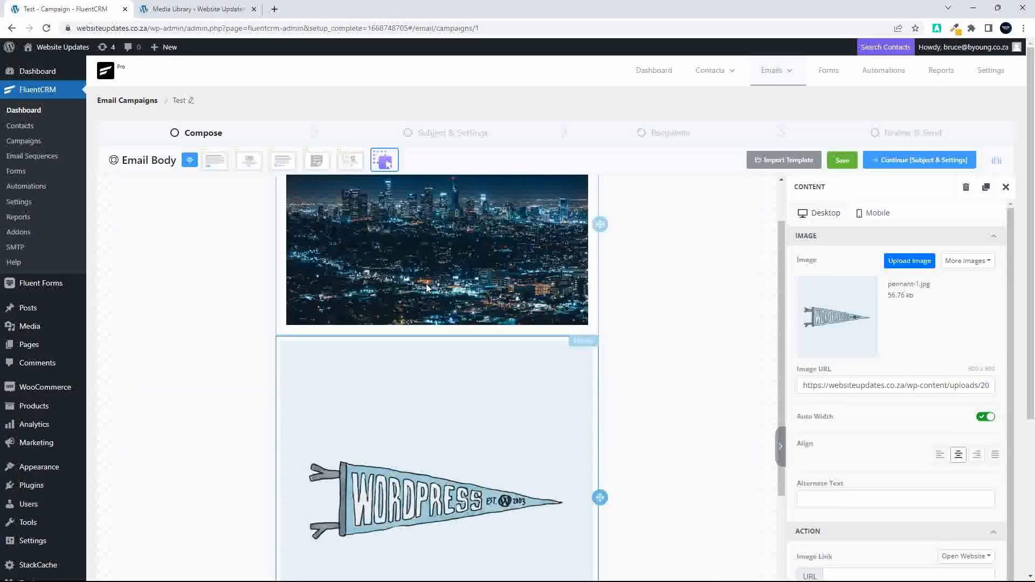
scroll(477, 400, down, 2)
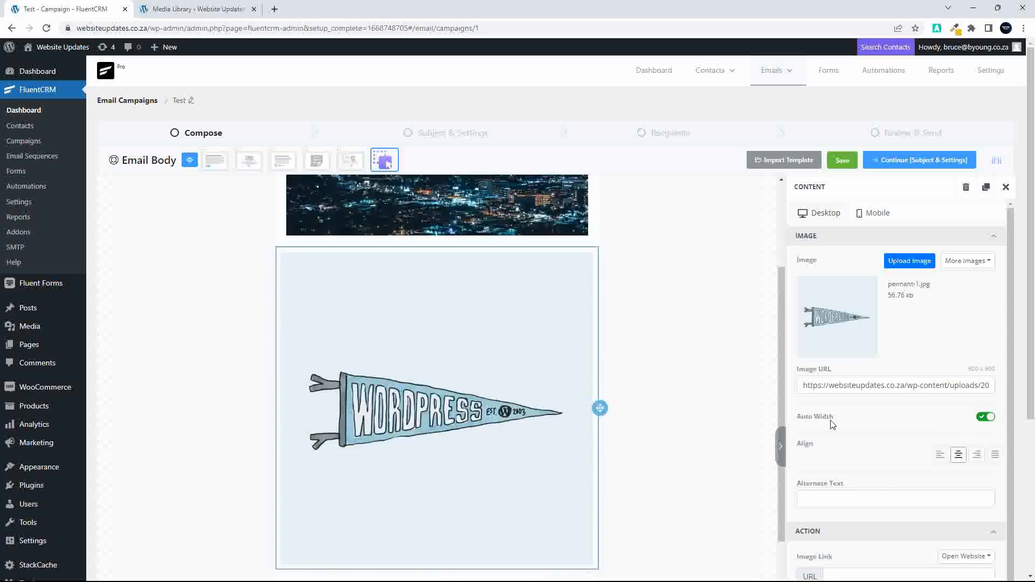
click(986, 418)
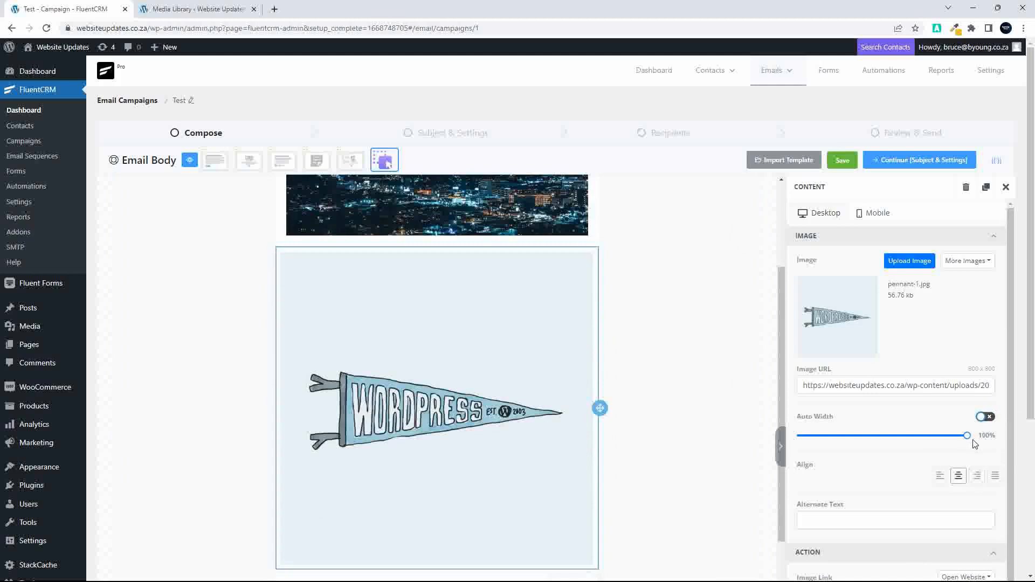
drag(966, 436, 855, 442)
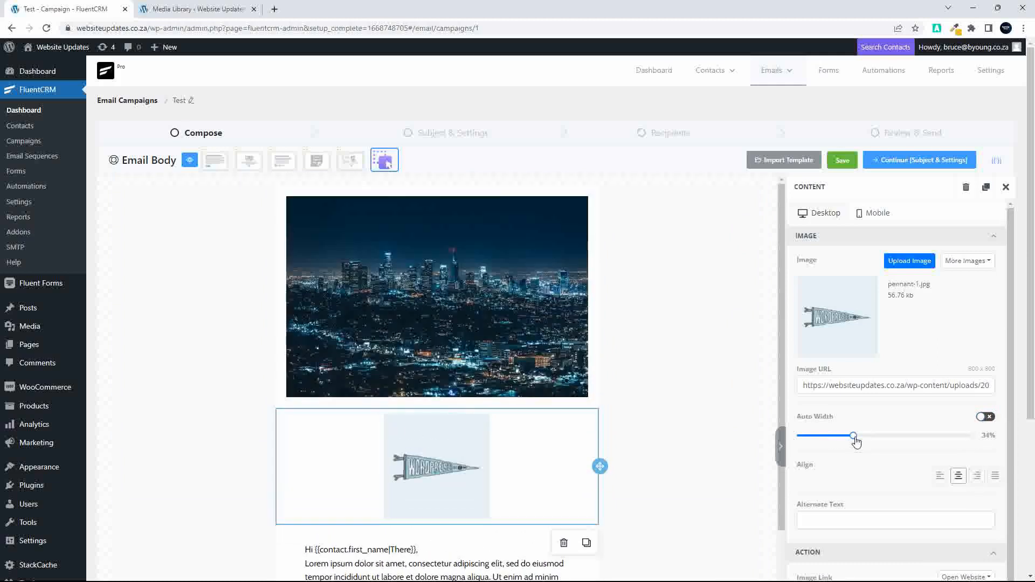
scroll(753, 430, down, 2)
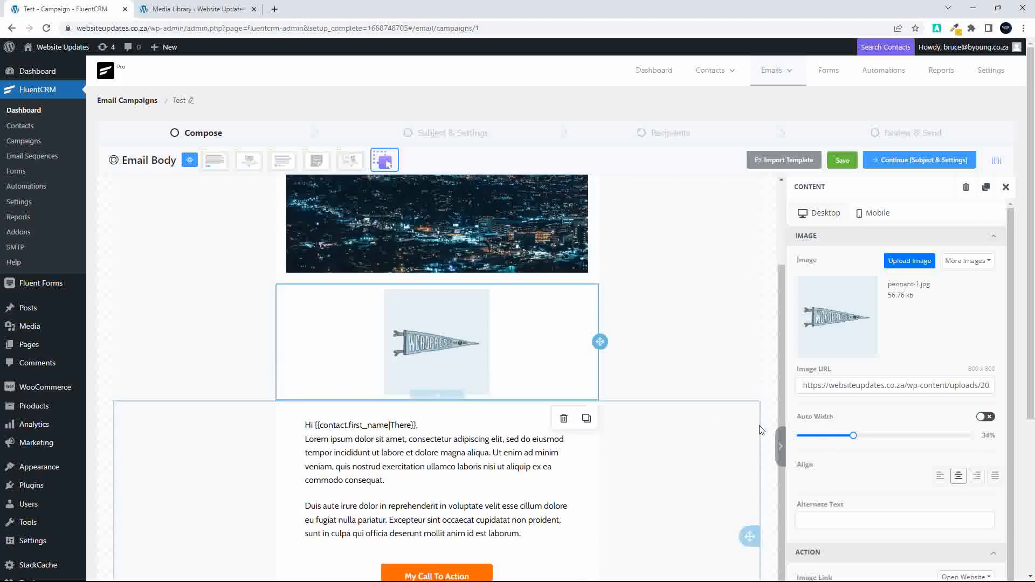
scroll(741, 424, up, 2)
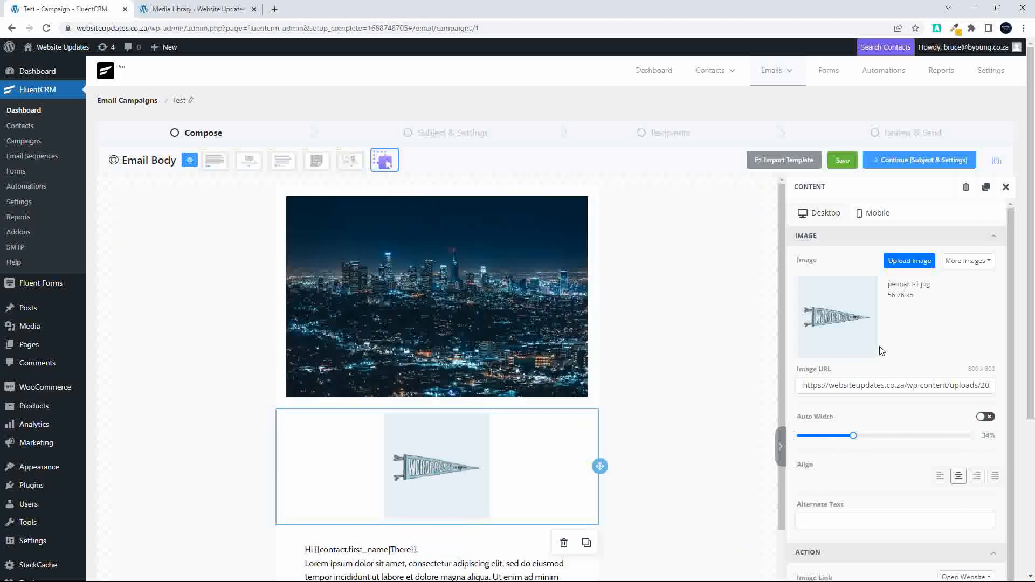
- Set the alternate text of the night skyline header image to City by Night
click(448, 306)
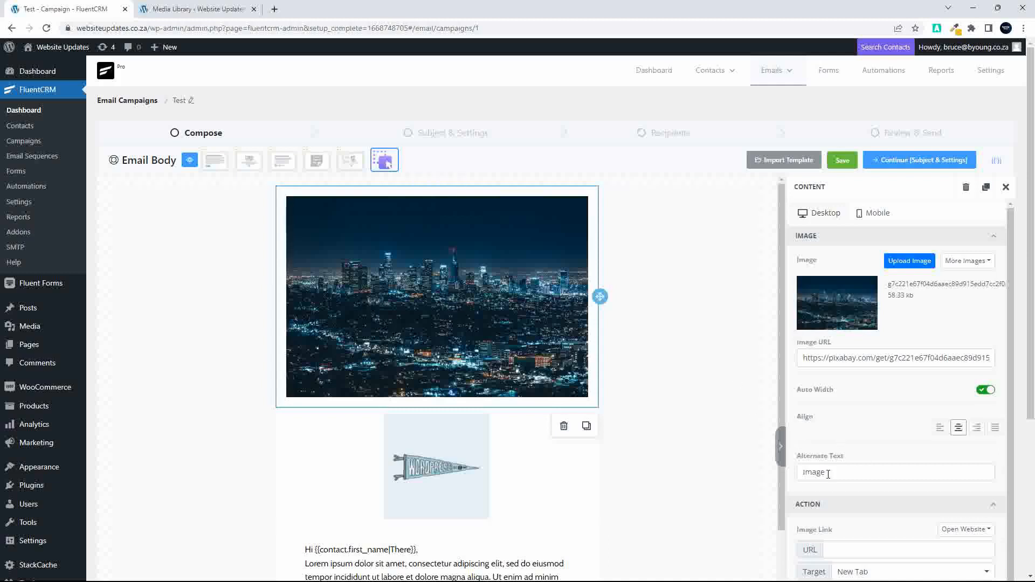
drag(839, 472, 798, 479)
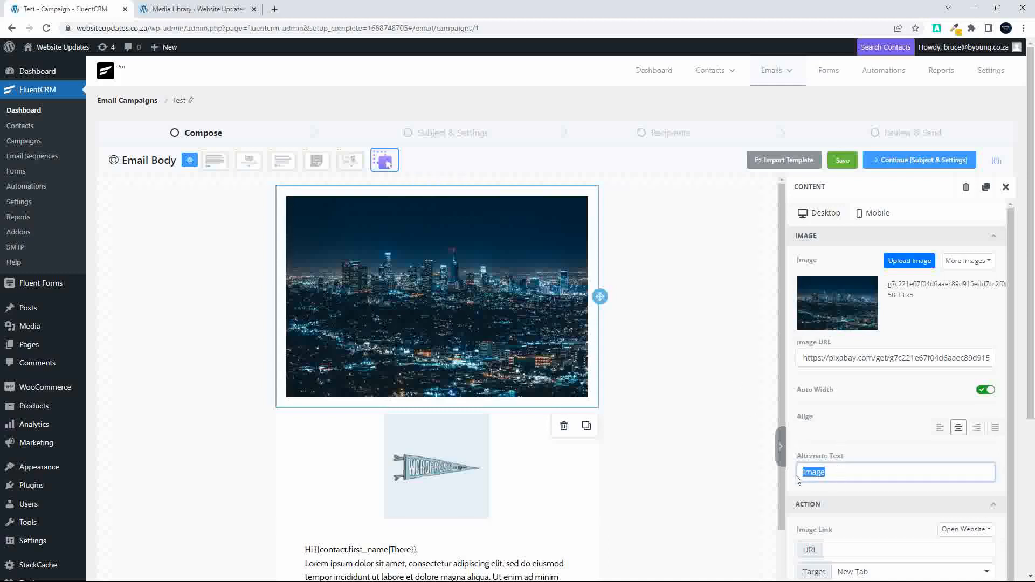
text(City by Night)
- Review the header image's link types and set its image link to Call Phone Number
scroll(894, 477, down, 1)
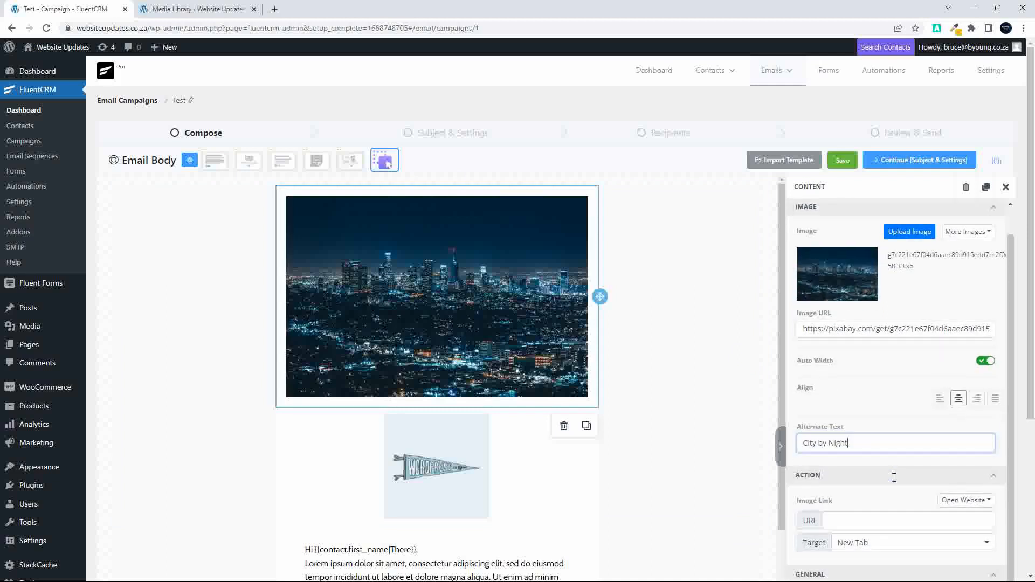
click(845, 520)
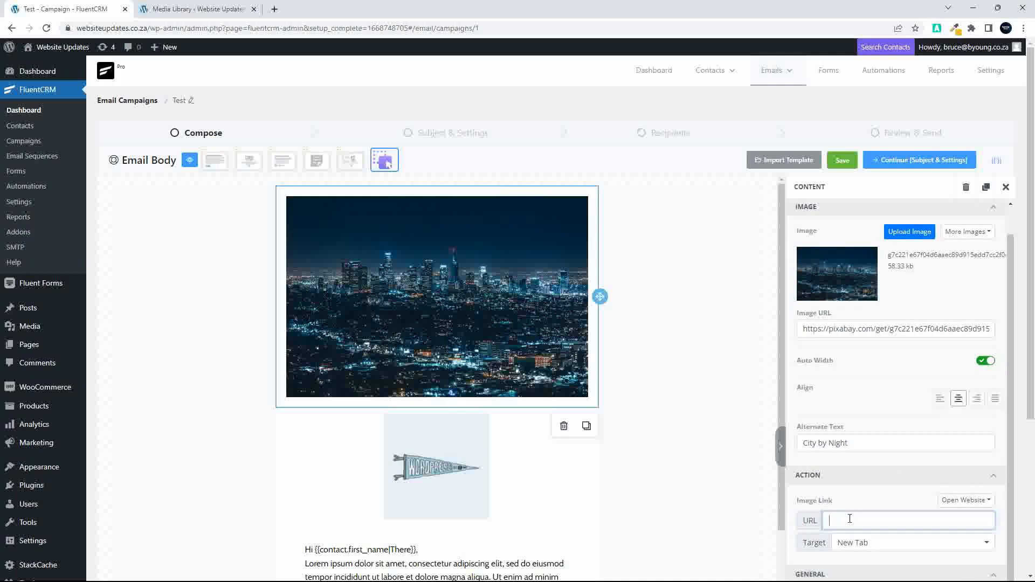
click(986, 501)
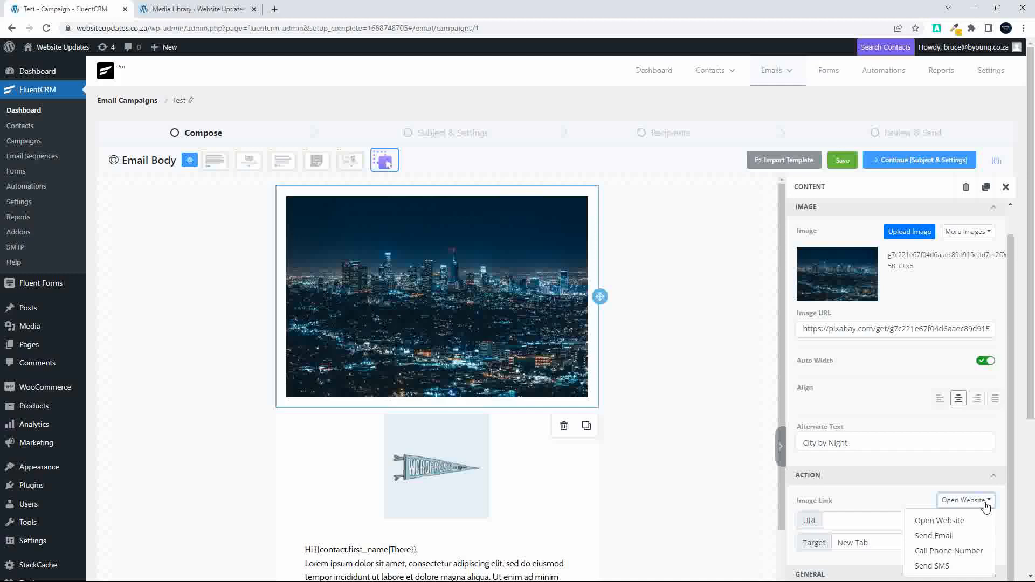
click(982, 502)
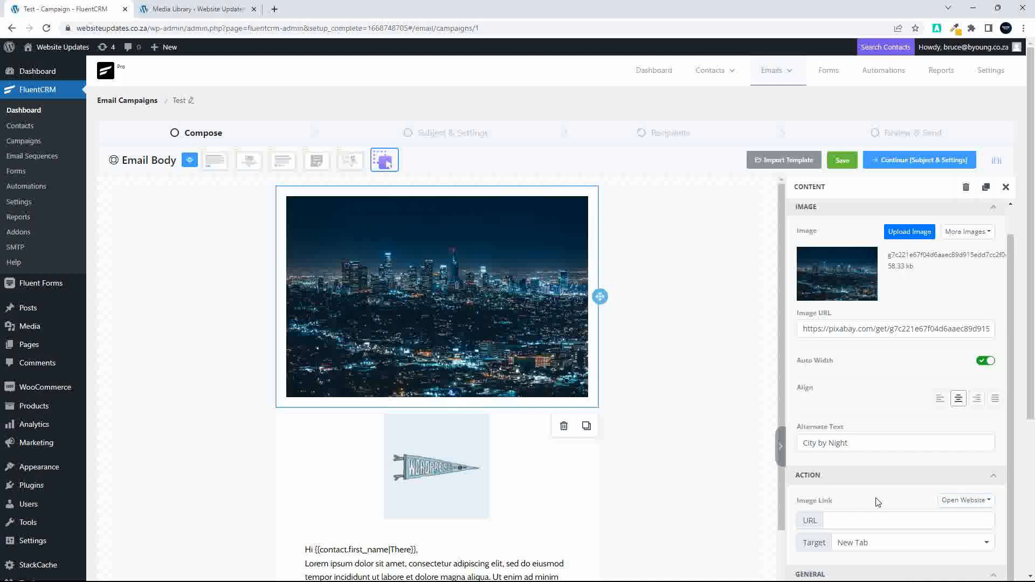
click(952, 505)
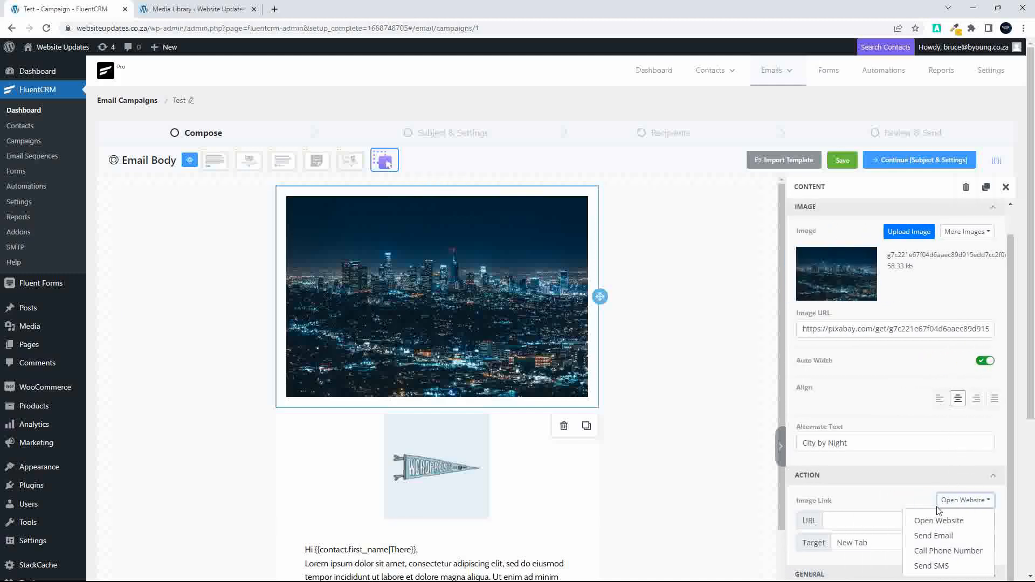
click(969, 555)
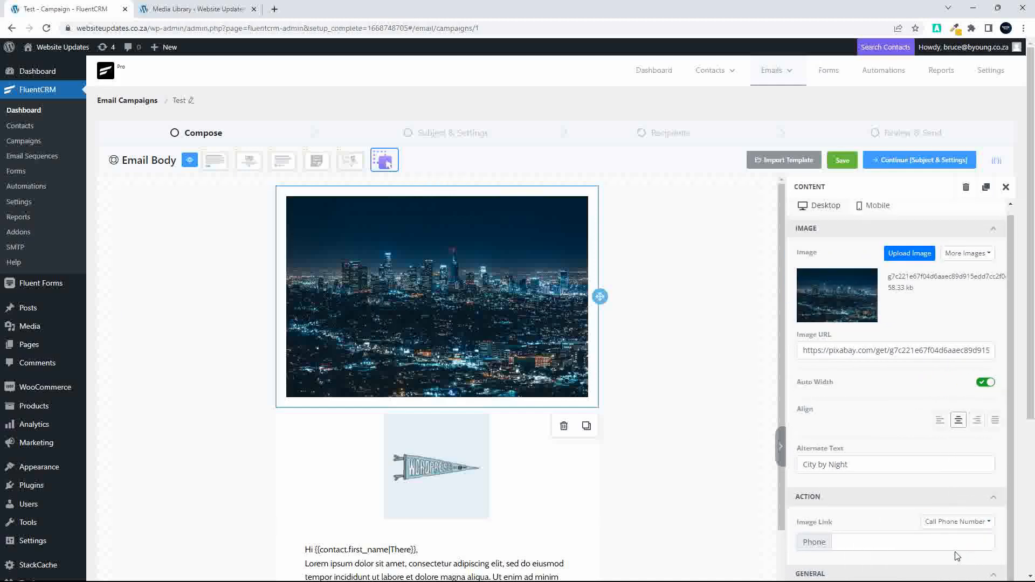
- Enter a sample phone number for the header image's call link and clear it again
click(867, 540)
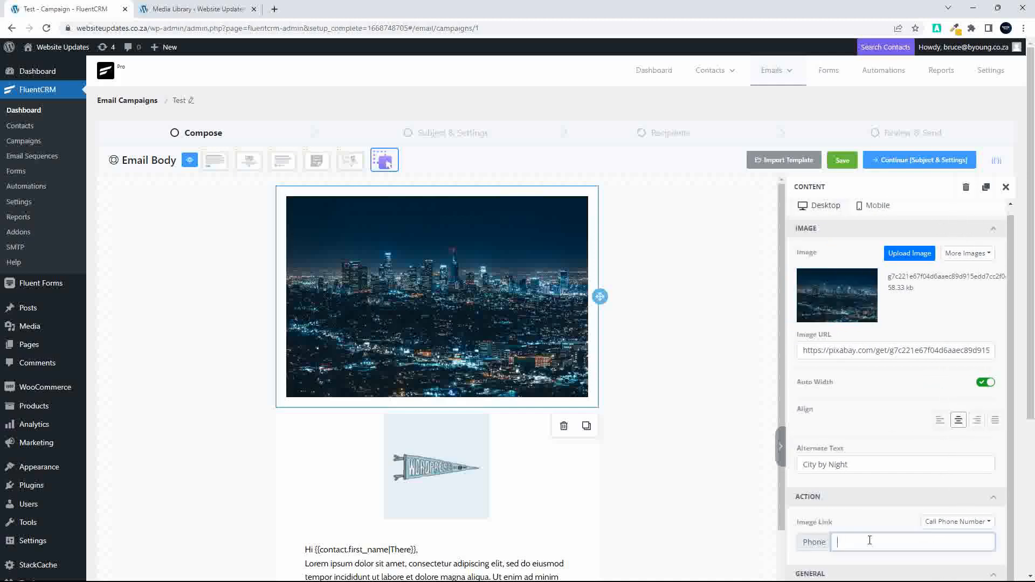
text(123456789)
drag(889, 542, 837, 546)
key(BackSpace)
- Set the header image's link type to Open Website and review its target options
click(985, 524)
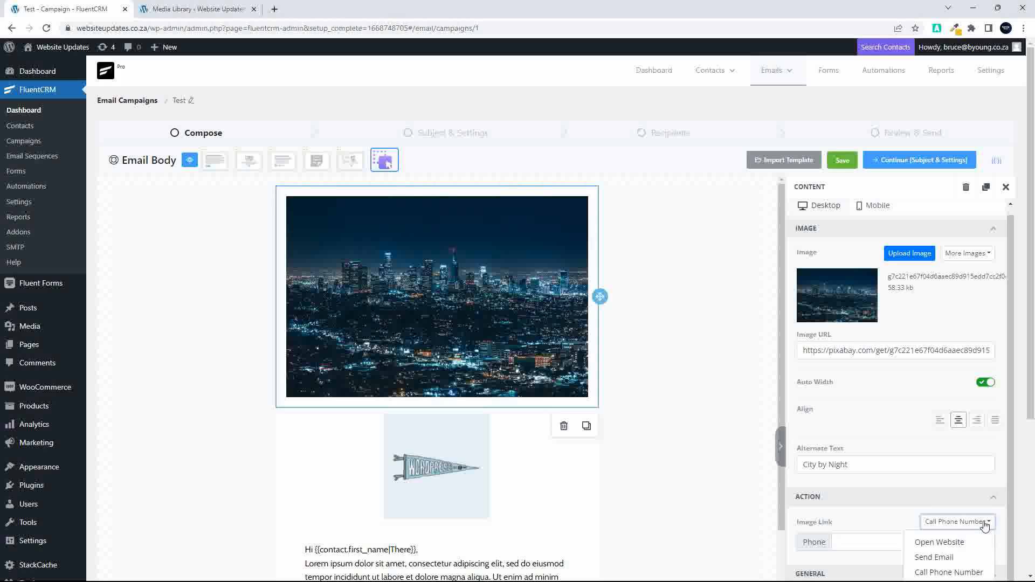
scroll(984, 526, down, 1)
scroll(985, 525, down, 3)
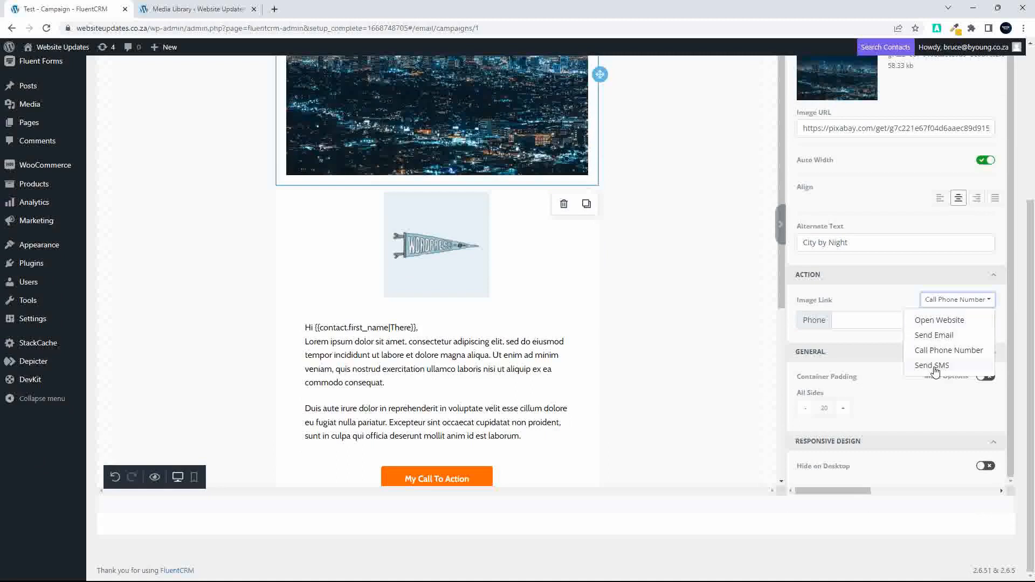
scroll(936, 371, up, 1)
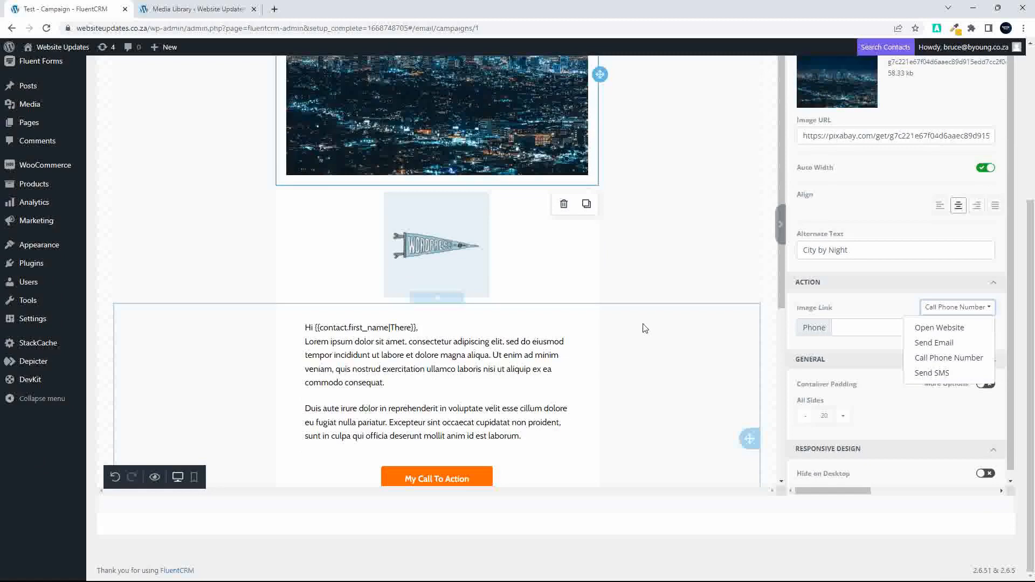
scroll(642, 328, down, 1)
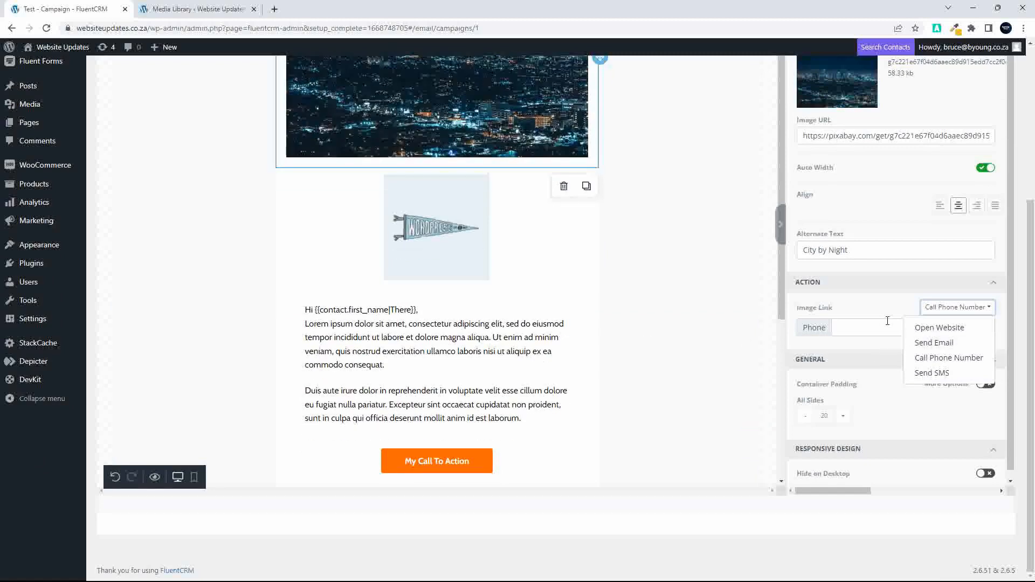
click(953, 328)
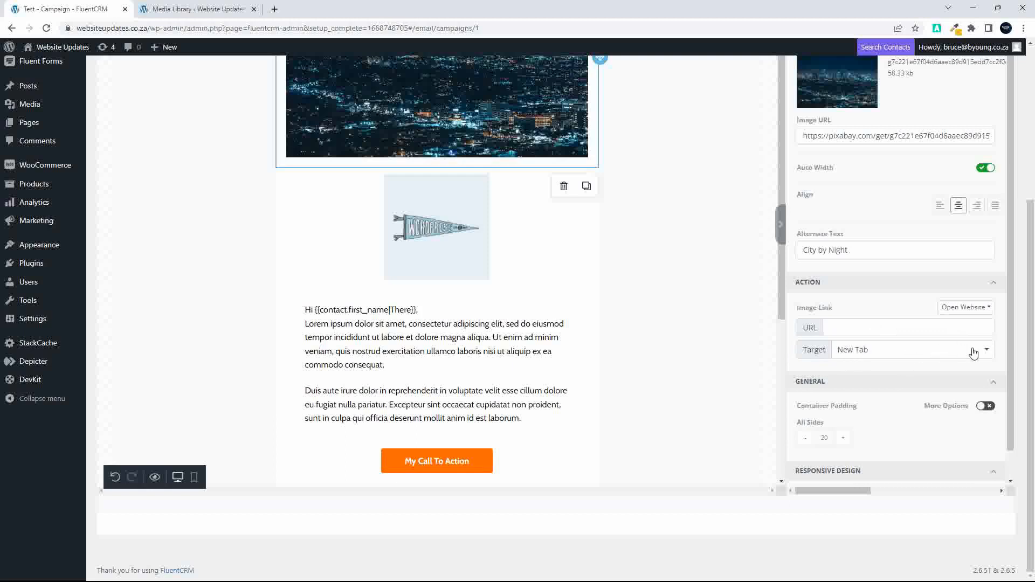
click(851, 353)
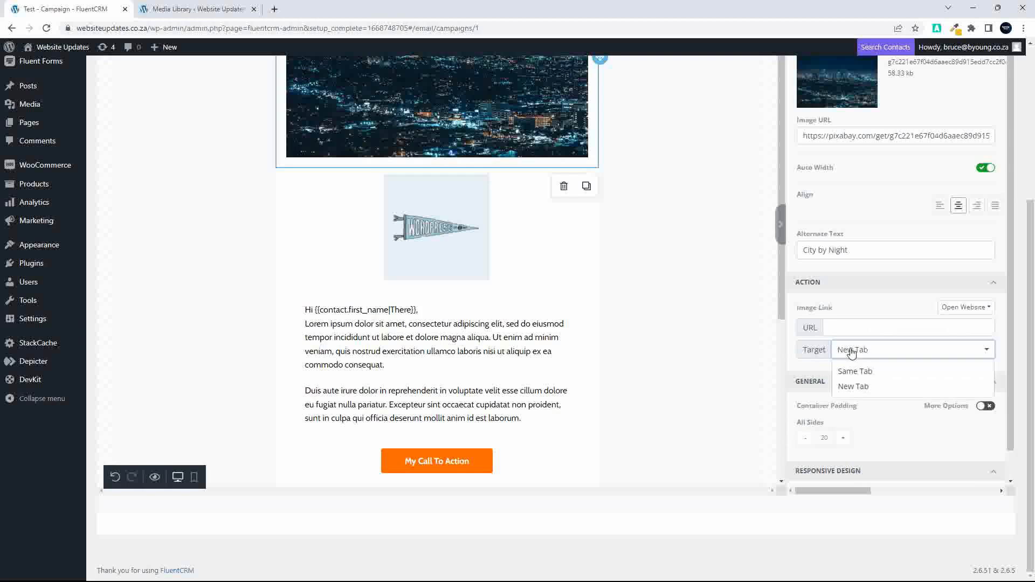
click(851, 353)
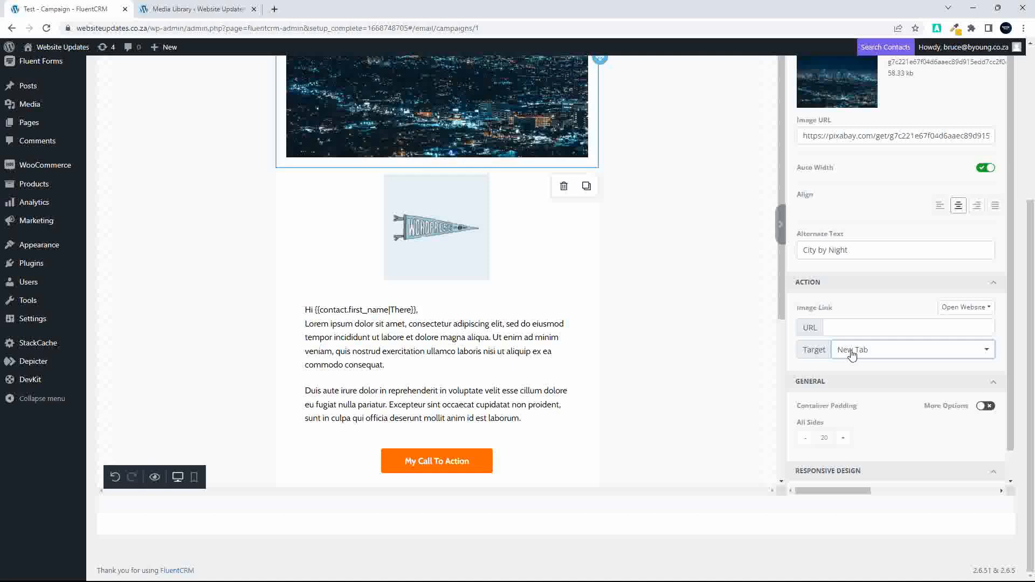
- Reduce the night skyline header image's container padding to 0 on all sides
scroll(857, 431, right, 3)
scroll(867, 428, left, 3)
scroll(526, 244, up, 1)
scroll(609, 170, up, 5)
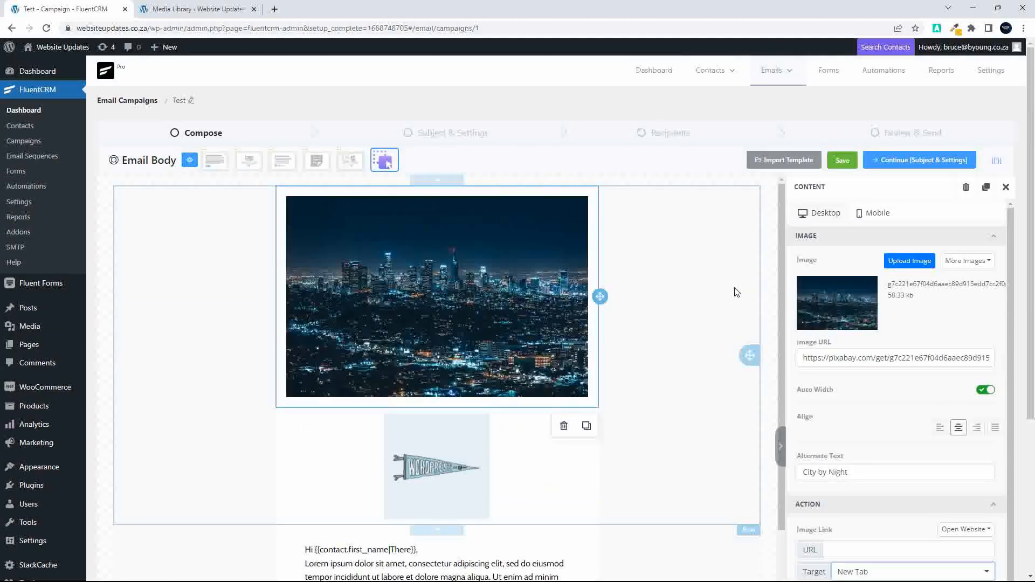
scroll(932, 393, down, 1)
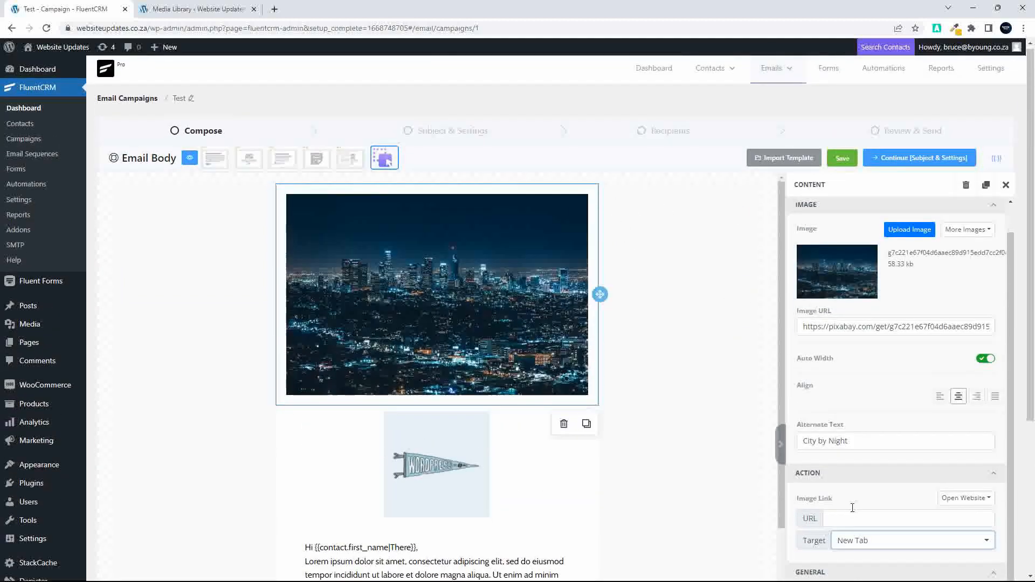
scroll(853, 507, down, 4)
click(808, 412)
click(808, 413)
click(808, 412)
click(808, 412)
click(808, 412)
click(808, 413)
click(808, 413)
click(808, 413)
click(808, 413)
click(807, 413)
click(807, 413)
click(807, 413)
click(807, 413)
click(807, 413)
click(807, 413)
click(807, 413)
click(807, 413)
click(807, 413)
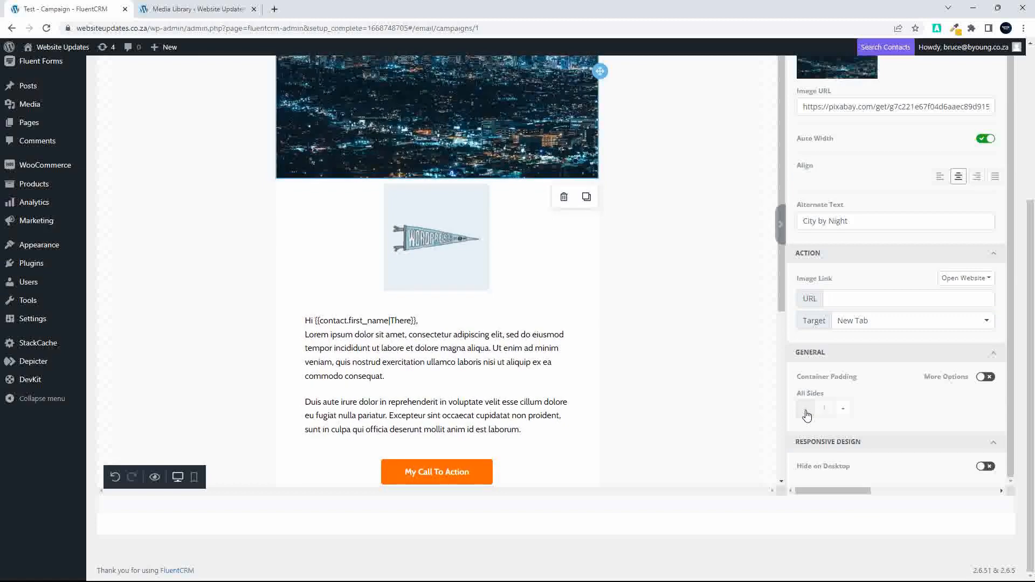
scroll(512, 372, up, 4)
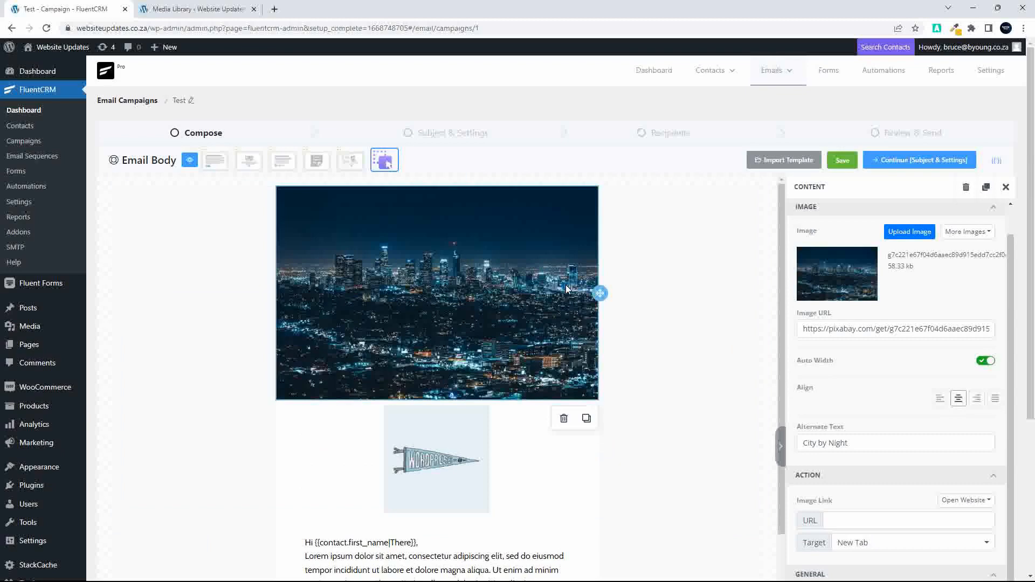
- Try the left, right and justified alignments on the pennant image and return it to centred
scroll(543, 426, down, 3)
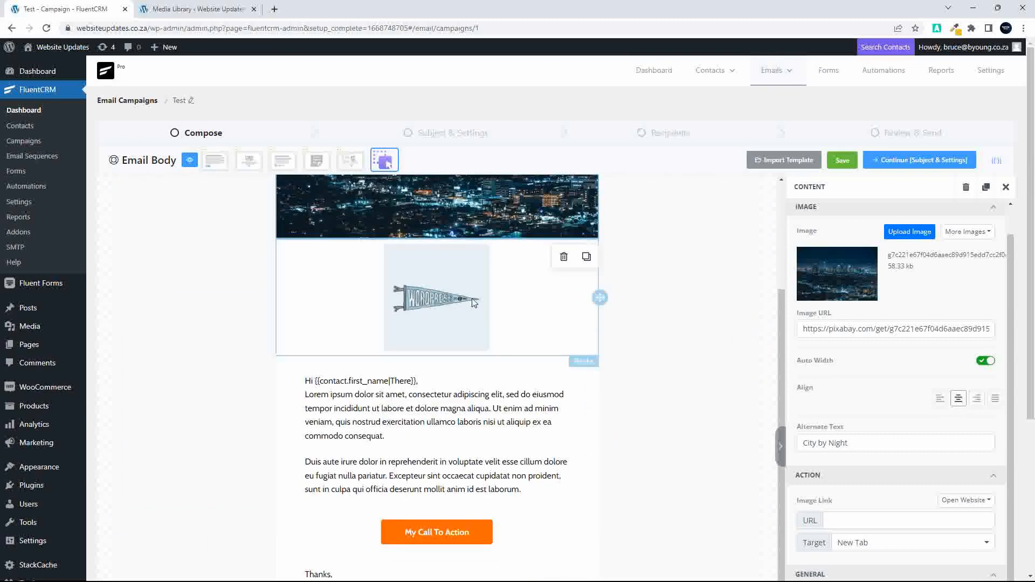
scroll(933, 416, down, 4)
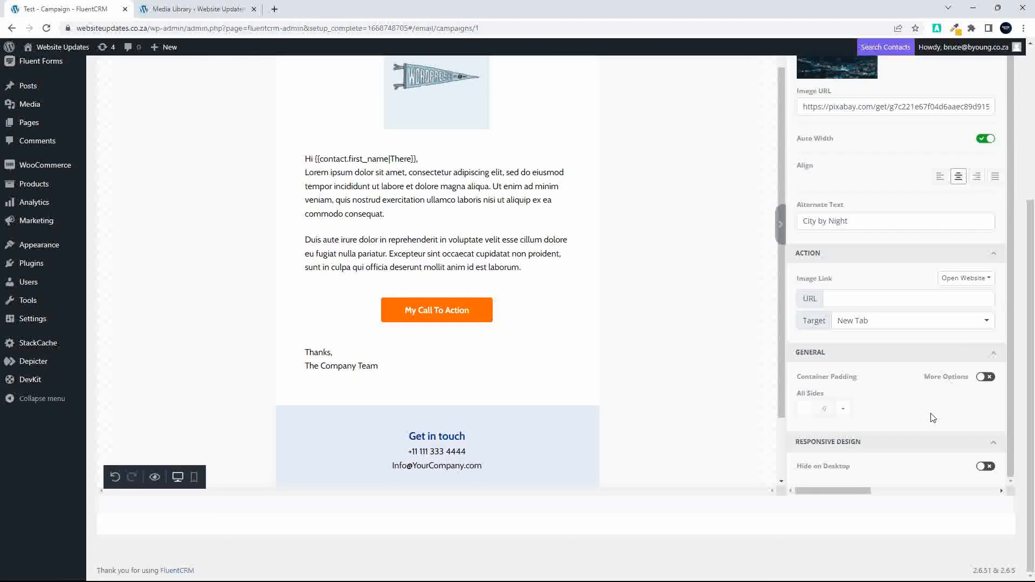
scroll(933, 417, up, 1)
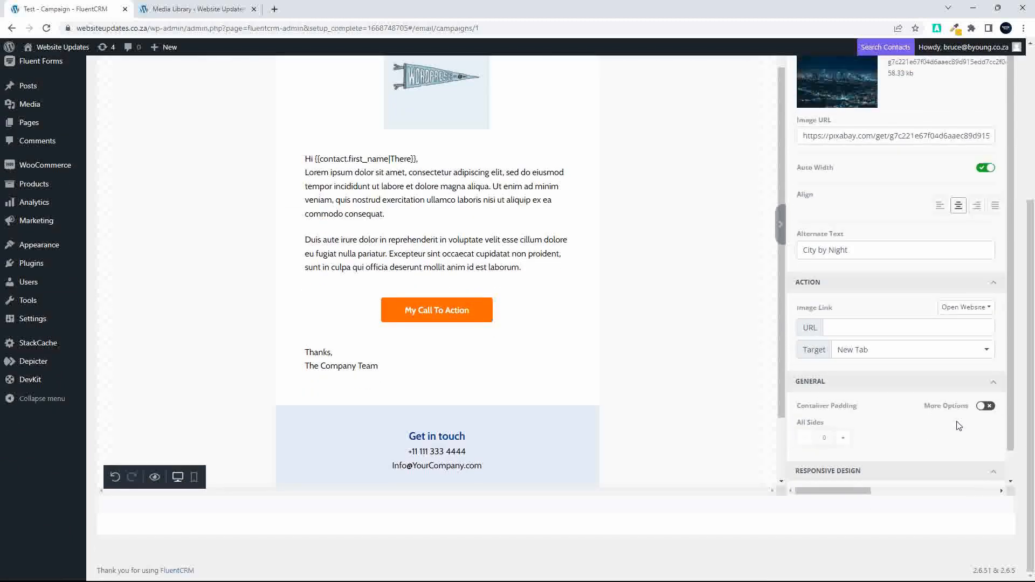
scroll(958, 426, up, 4)
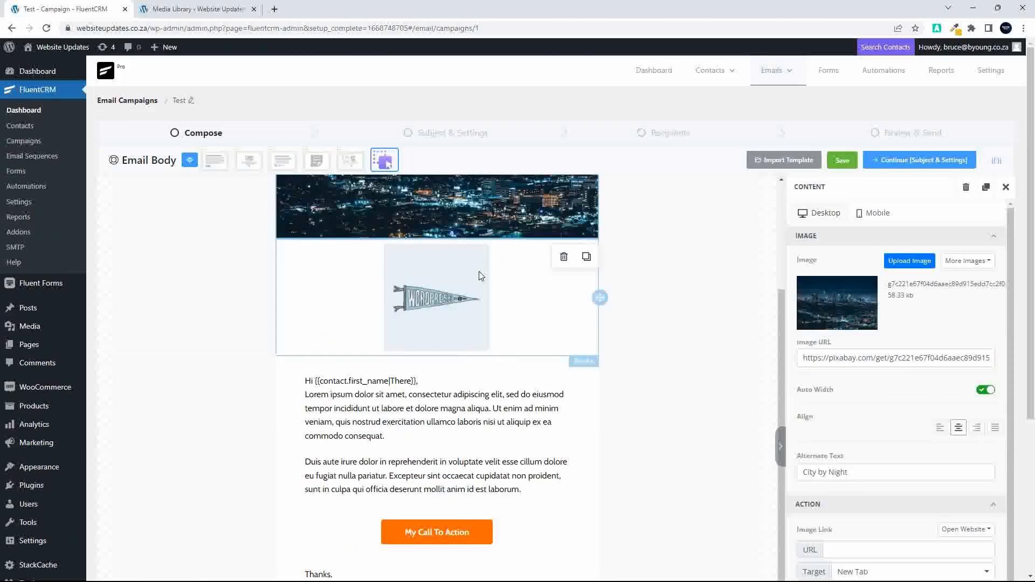
click(466, 287)
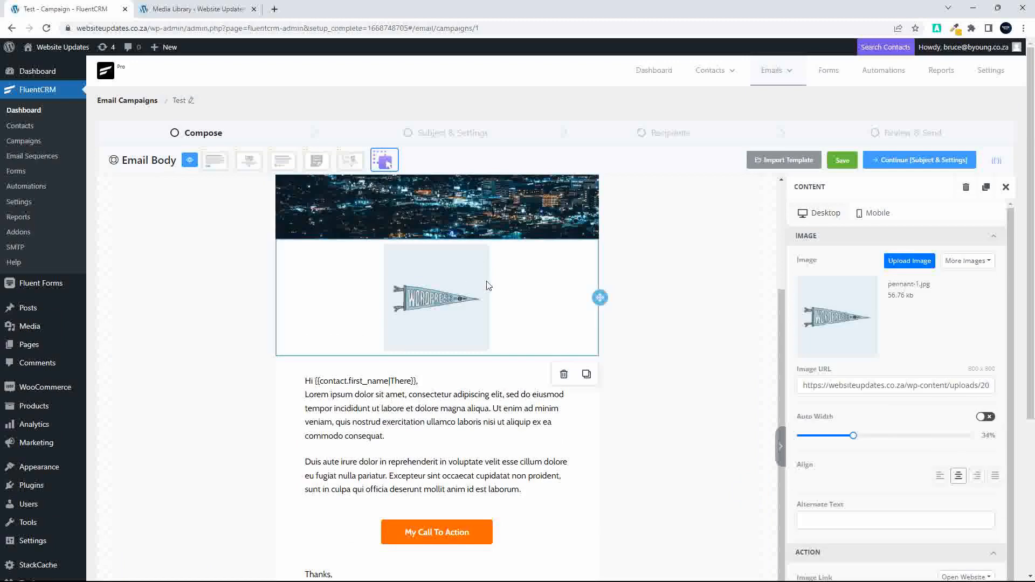
click(939, 476)
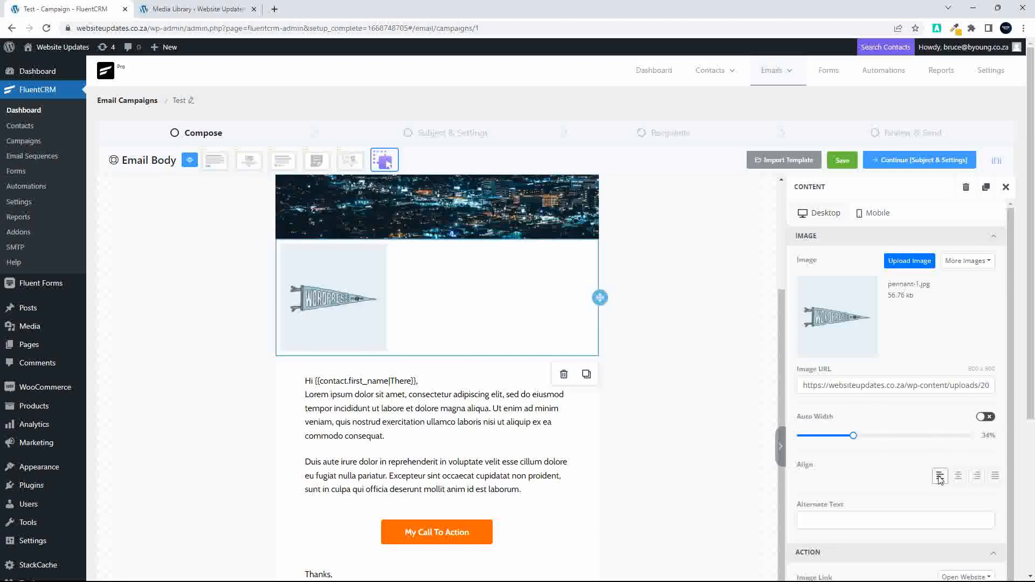
click(977, 476)
click(995, 476)
click(977, 476)
click(959, 478)
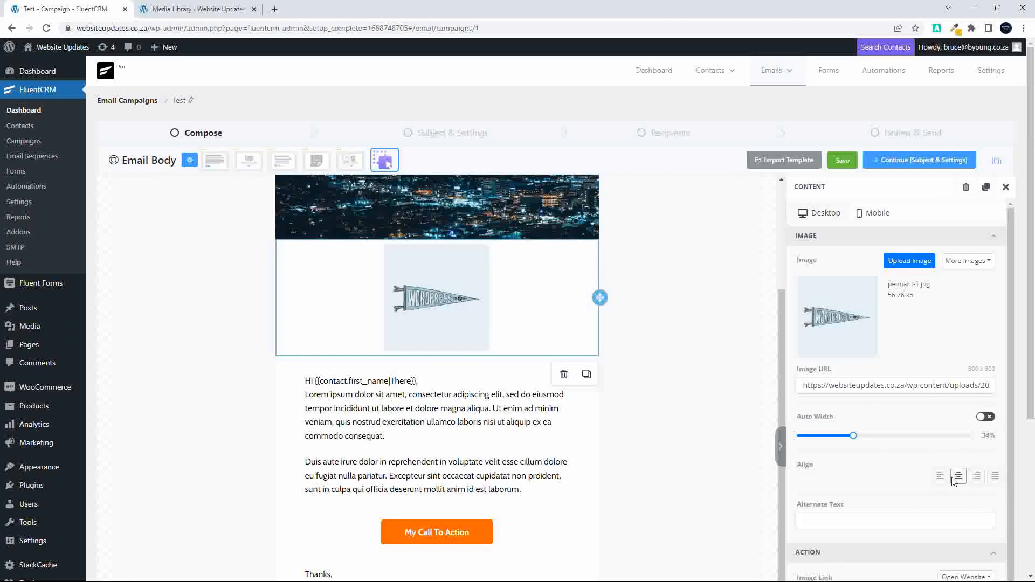
click(940, 477)
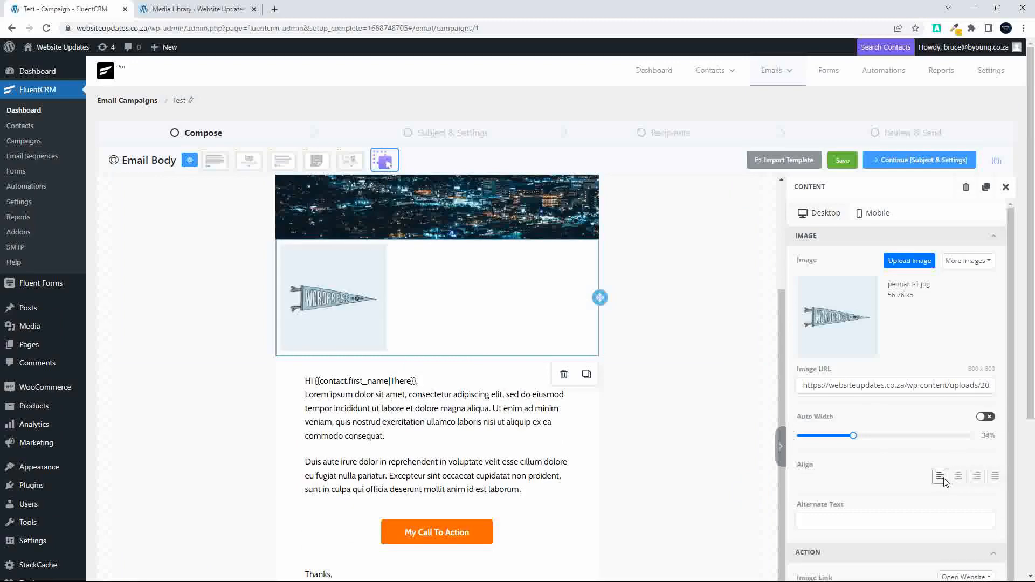
click(957, 477)
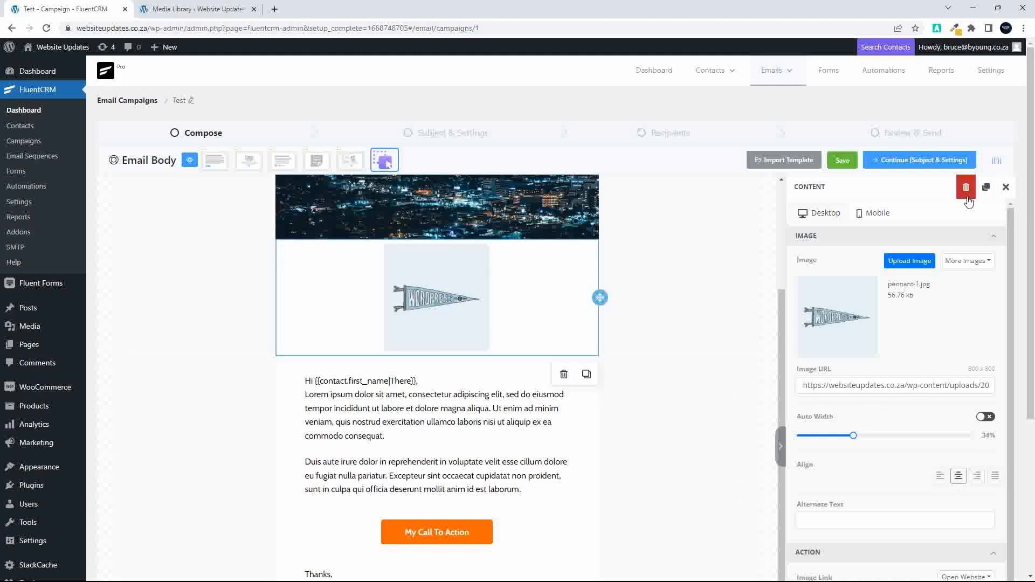
- Try Hide on Desktop for the pennant image and turn it back off
scroll(927, 348, down, 2)
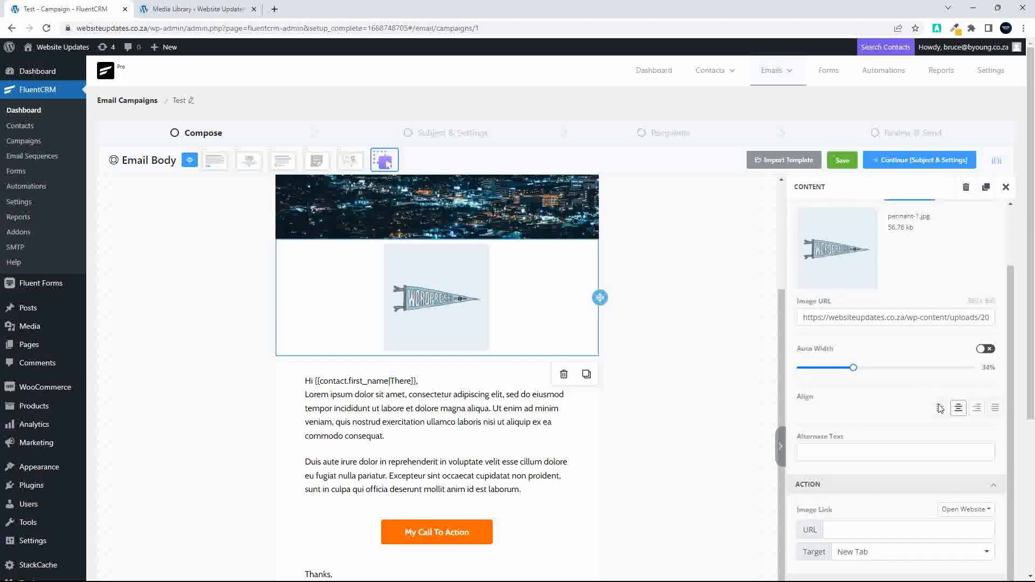
scroll(939, 408, down, 4)
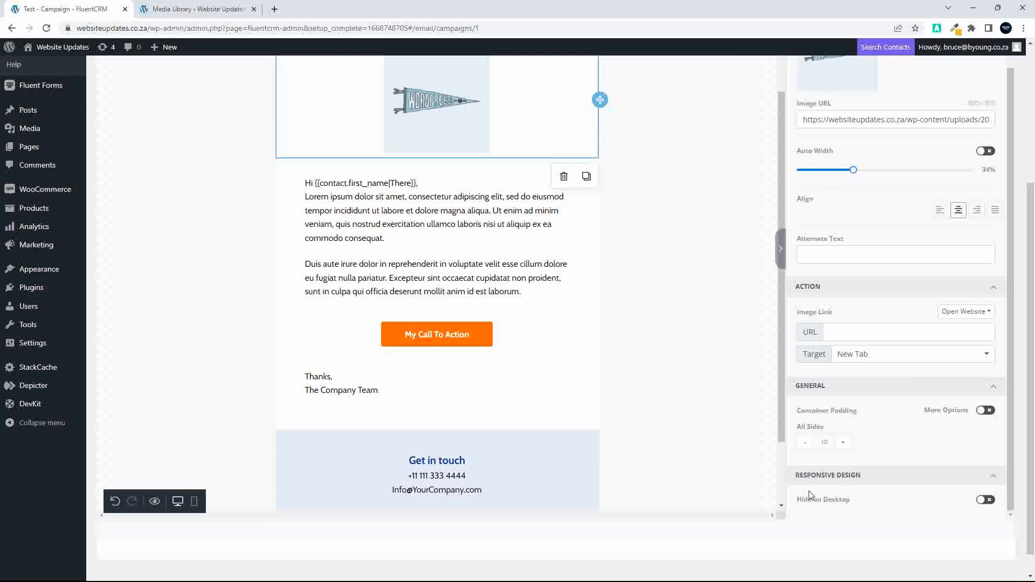
click(984, 500)
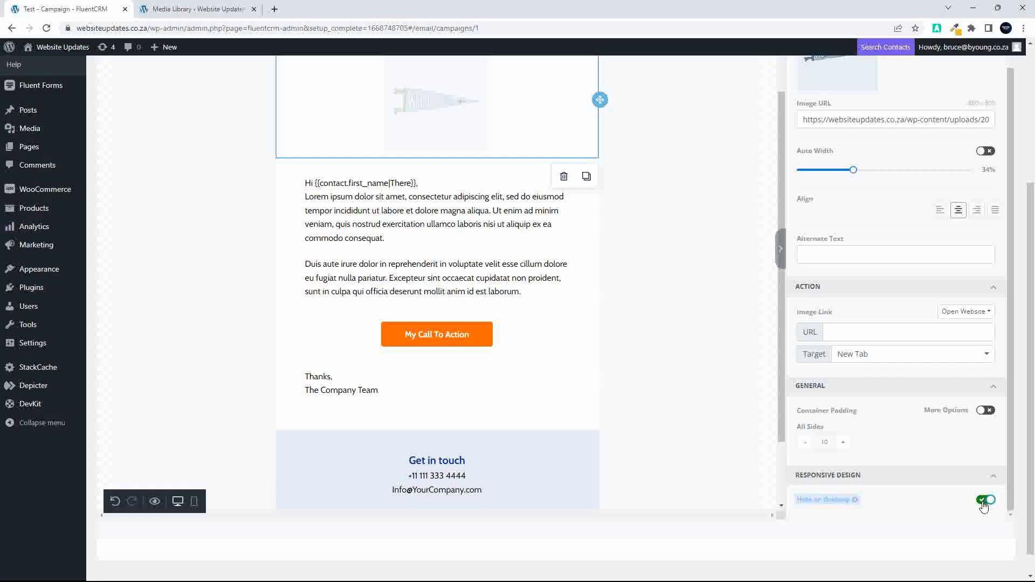
click(984, 502)
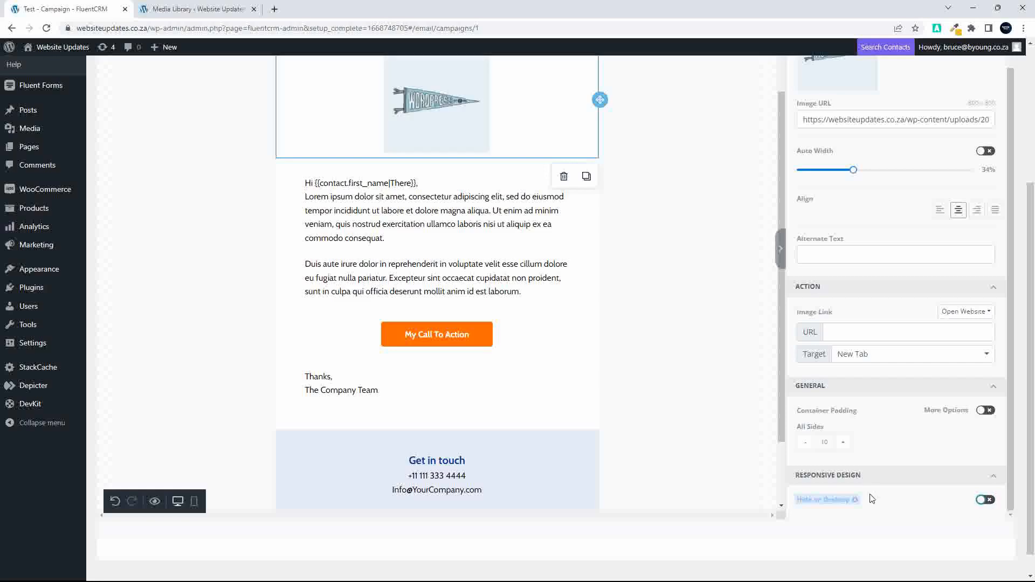
- Insert a Columns block directly below the pennant image and give the row two equal columns
scroll(874, 502, up, 2)
scroll(554, 365, up, 3)
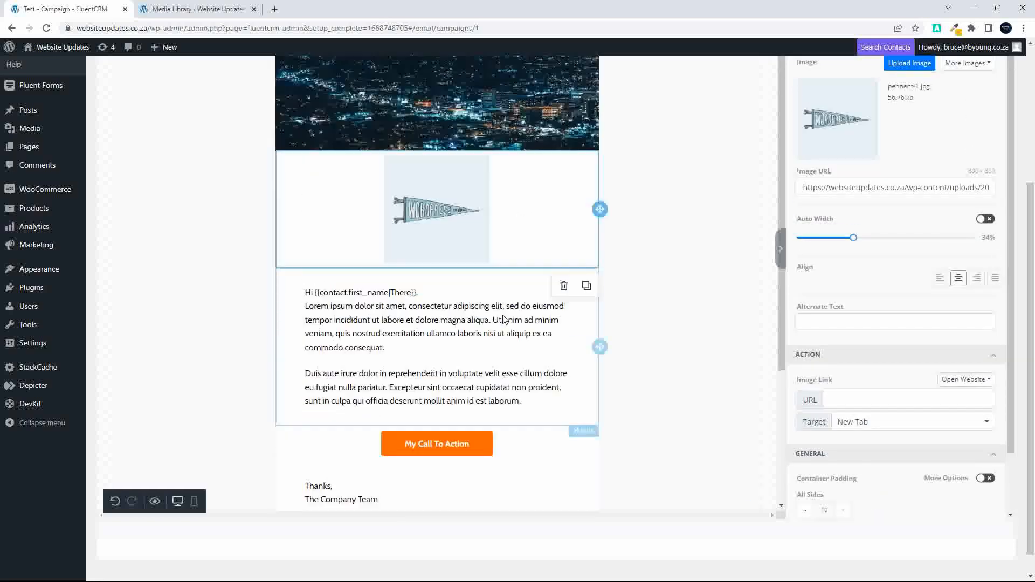
scroll(539, 321, up, 4)
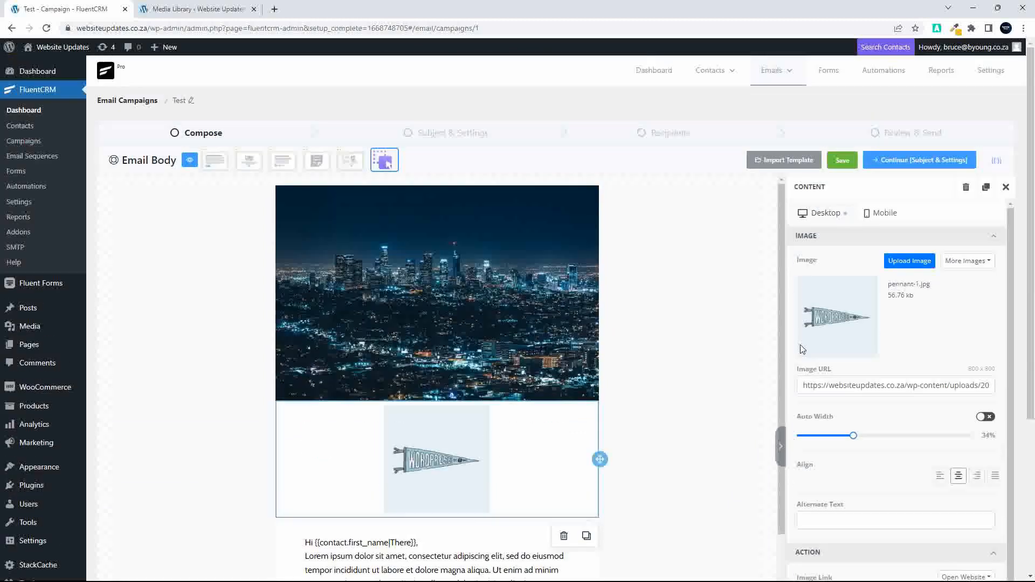
scroll(619, 322, down, 2)
scroll(620, 322, up, 2)
click(1005, 187)
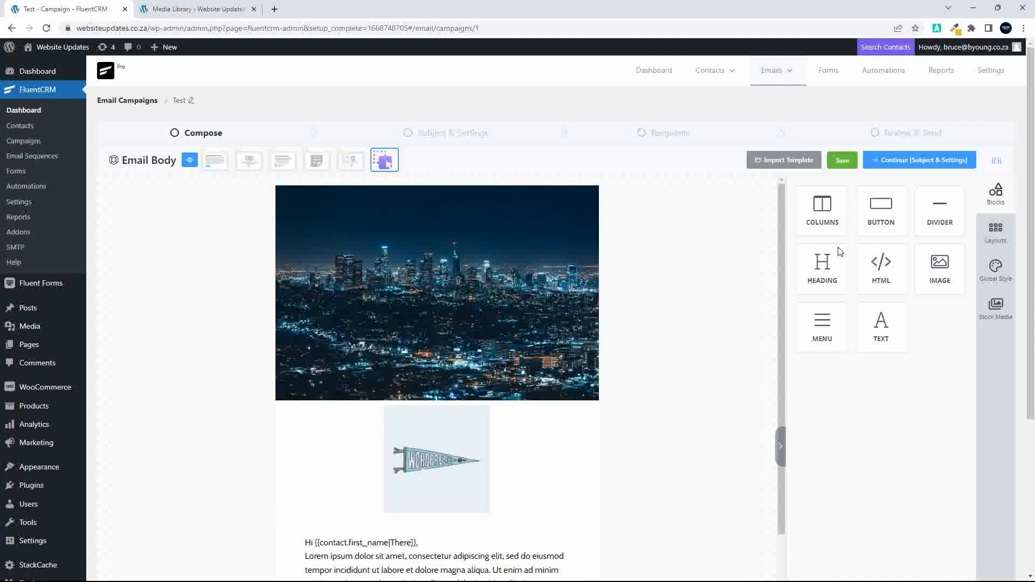
drag(823, 211, 497, 493)
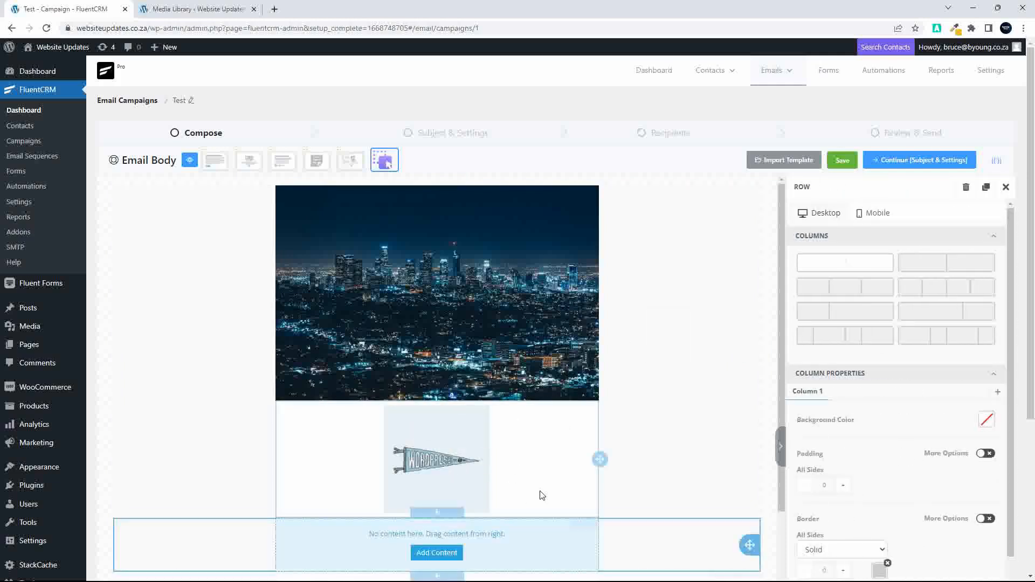
scroll(580, 493, down, 3)
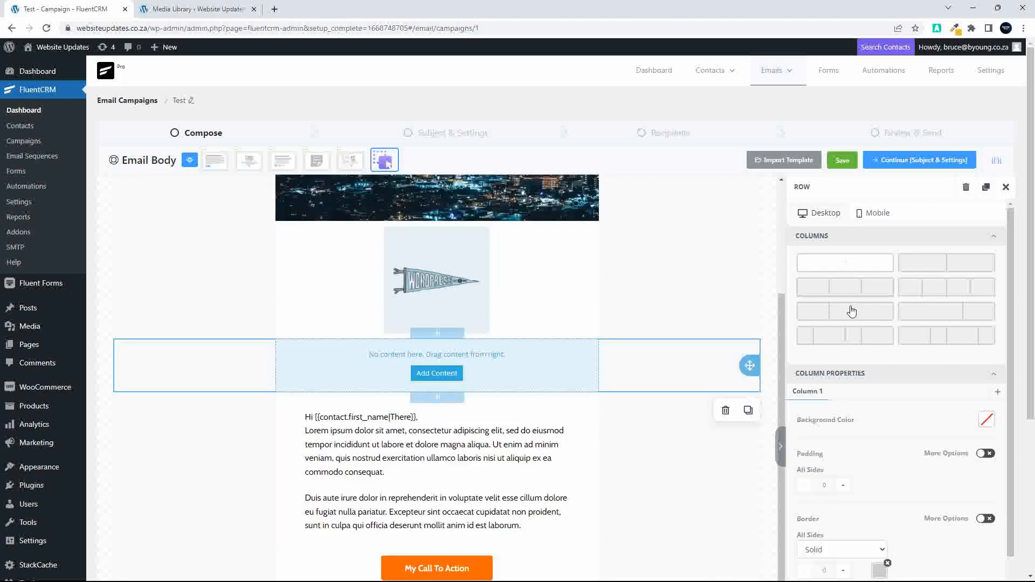
click(942, 267)
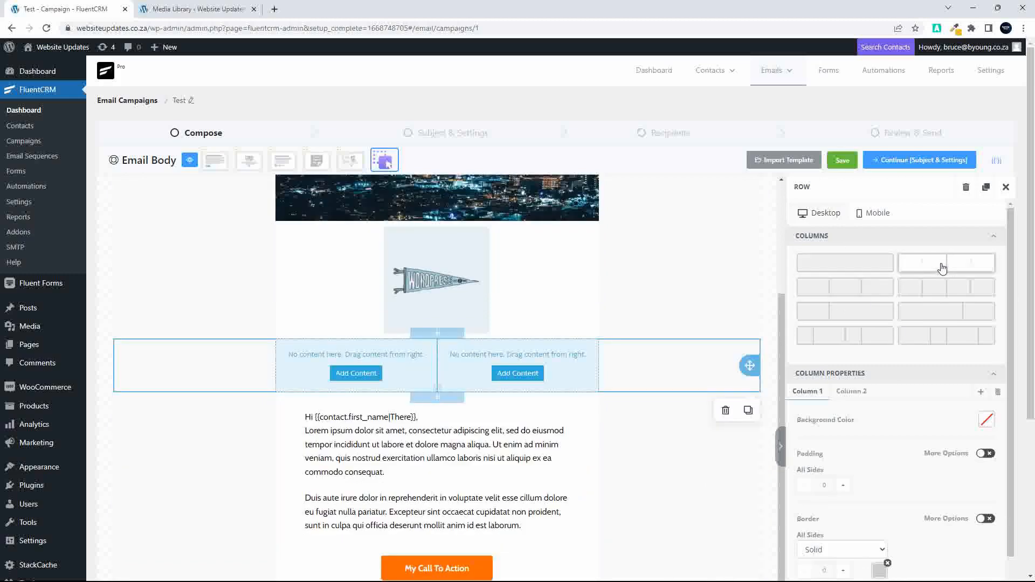
- Move the pennant image into the left column of the two-column row and turn on its Auto Width
click(456, 298)
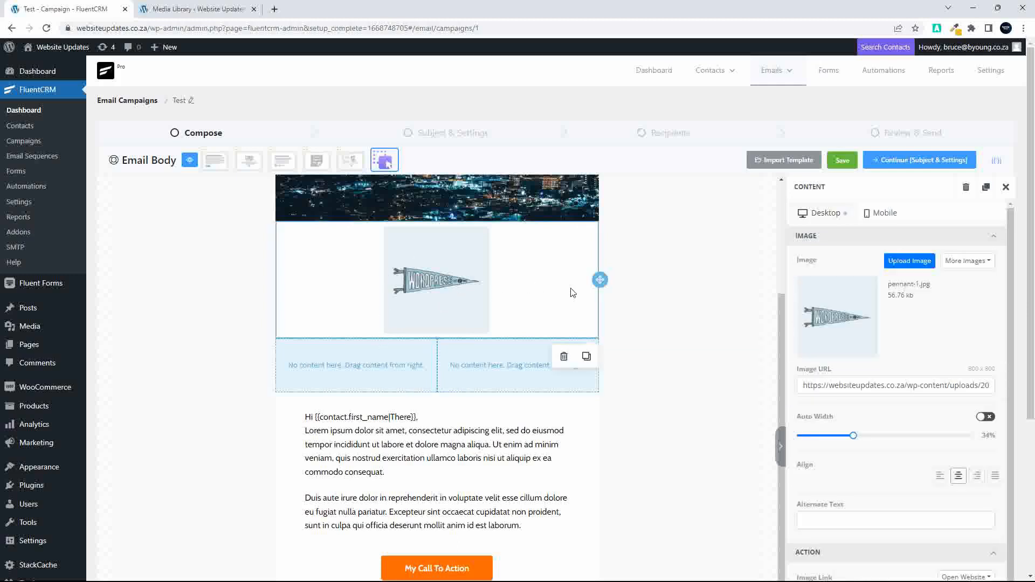
drag(599, 279, 380, 373)
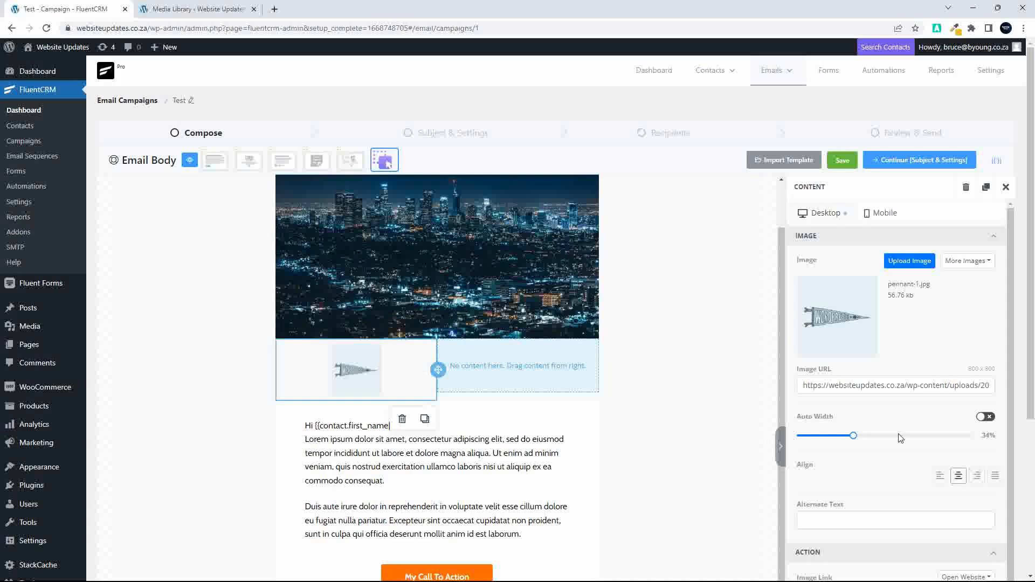
click(985, 418)
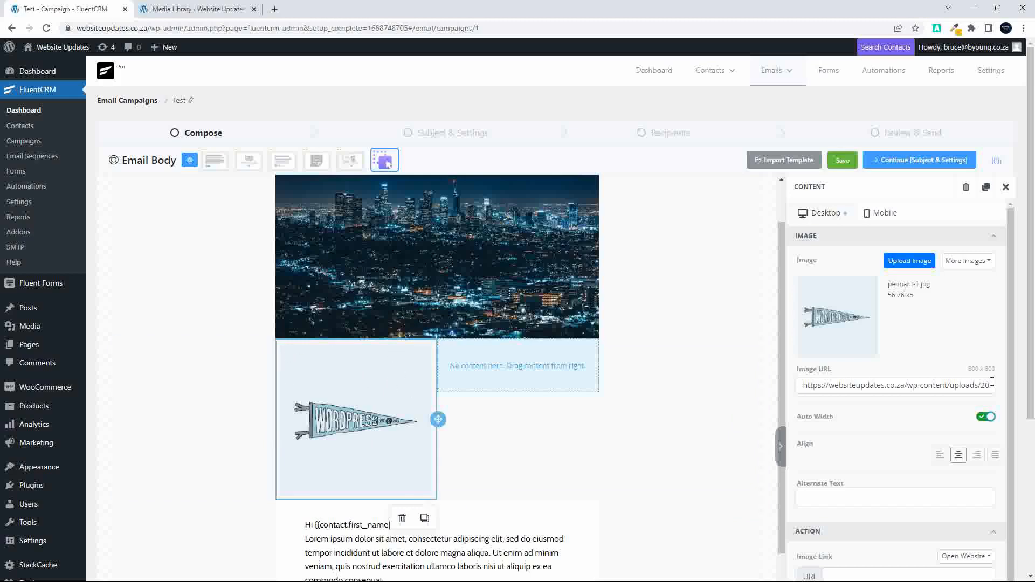
drag(1031, 380, 1033, 521)
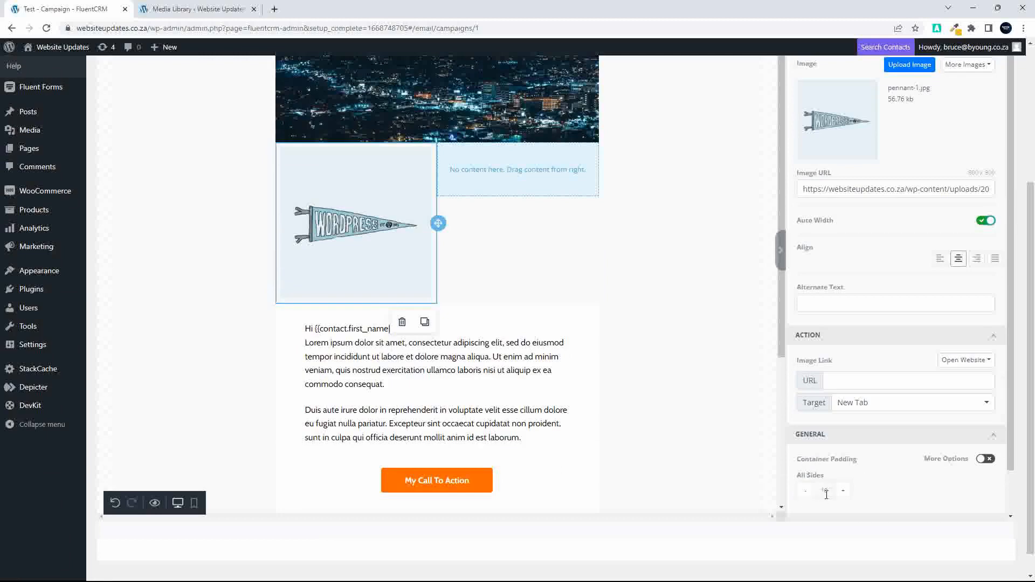
- Try the separate per-side container padding options for the pennant image and return to the single all-sides padding
scroll(572, 102, up, 1)
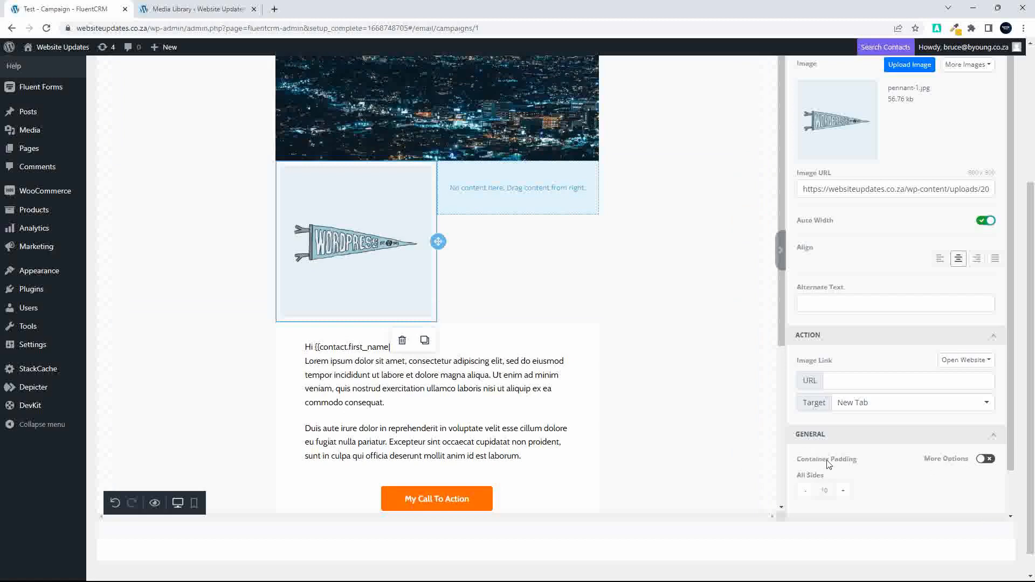
click(986, 463)
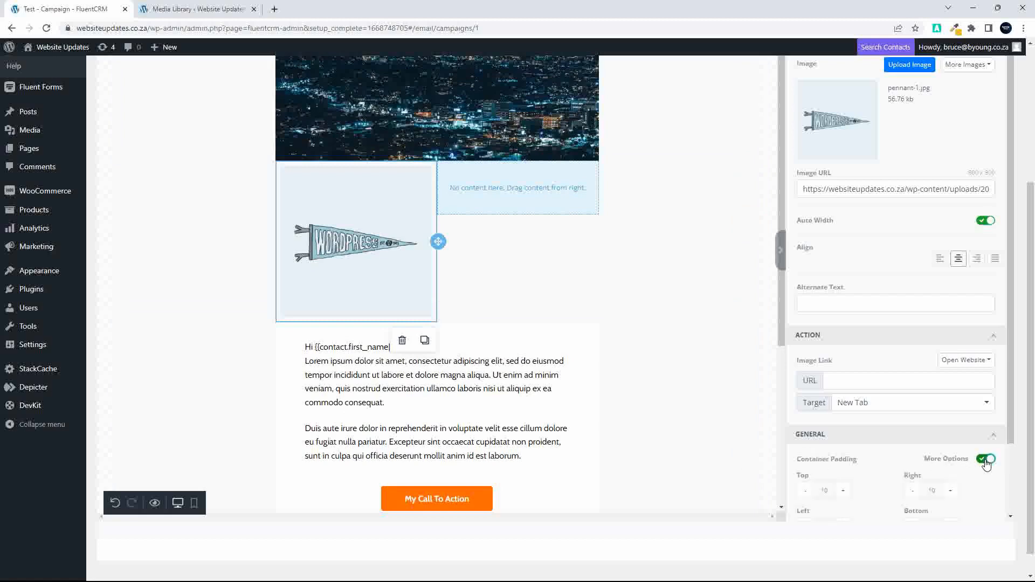
scroll(984, 485, down, 2)
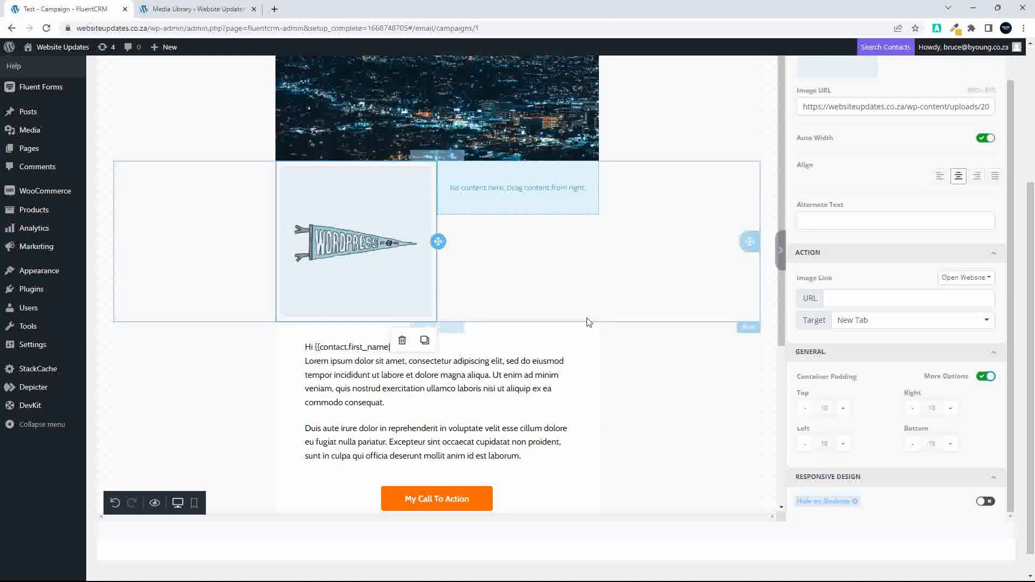
click(986, 377)
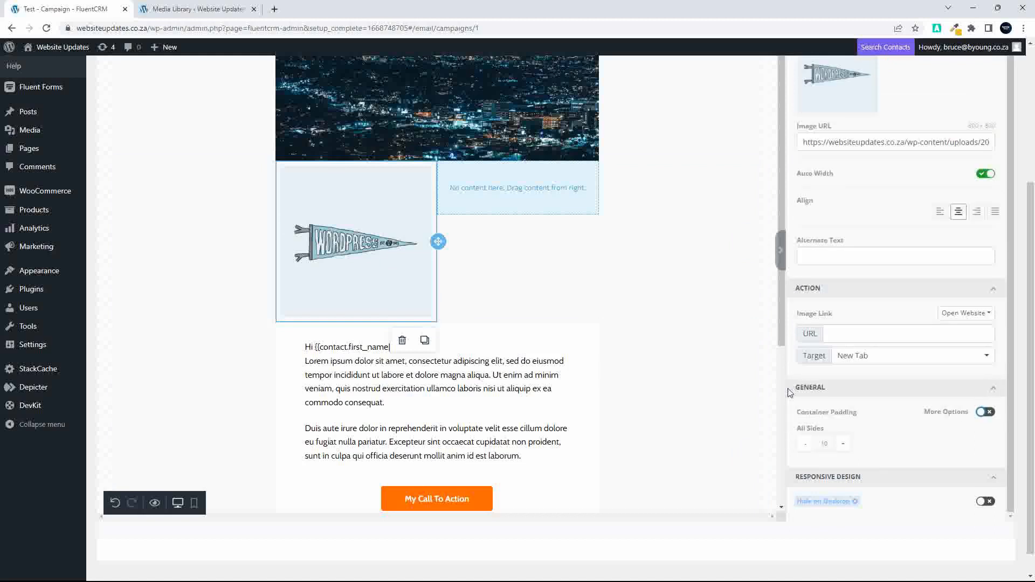
scroll(519, 256, up, 1)
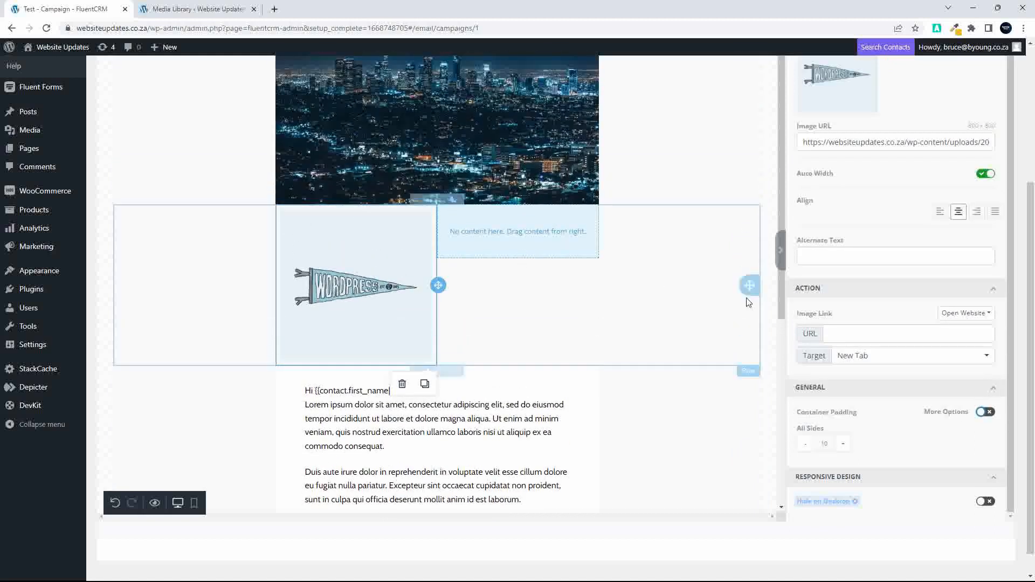
scroll(923, 312, up, 1)
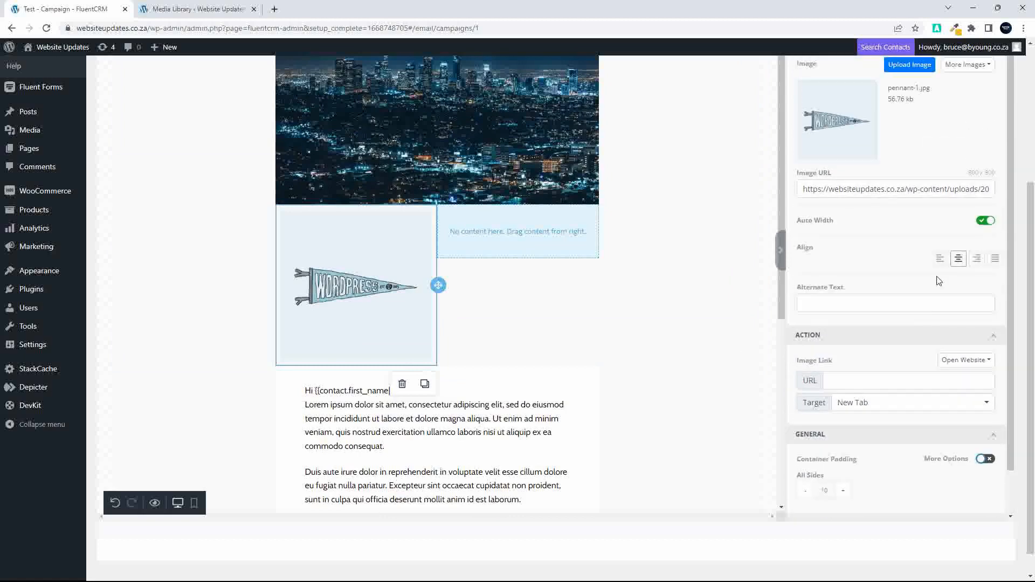
- Add a Text block to the empty column beside the pennant image and place a Button block directly below the text
scroll(932, 297, up, 4)
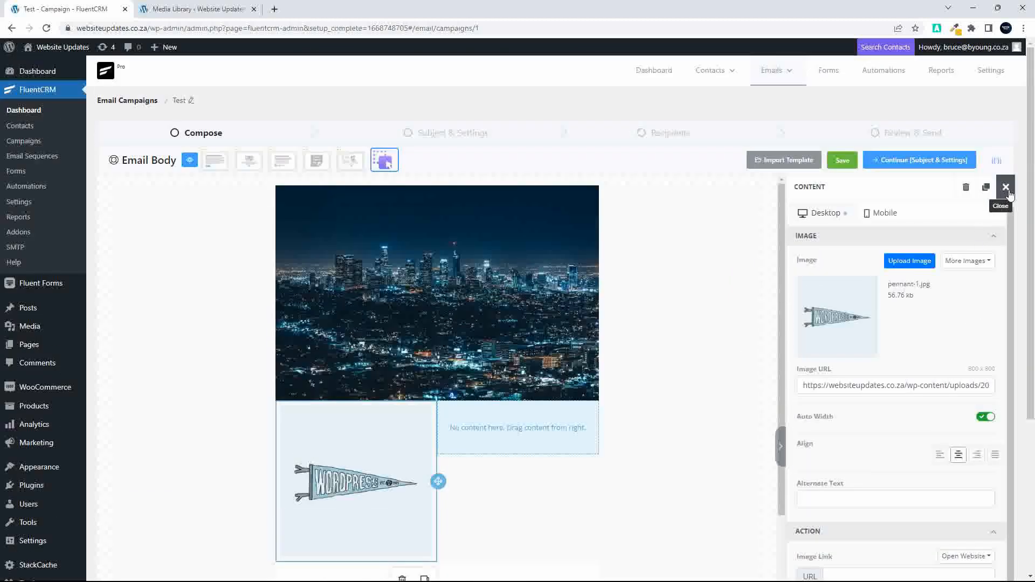
click(1006, 187)
scroll(771, 336, down, 1)
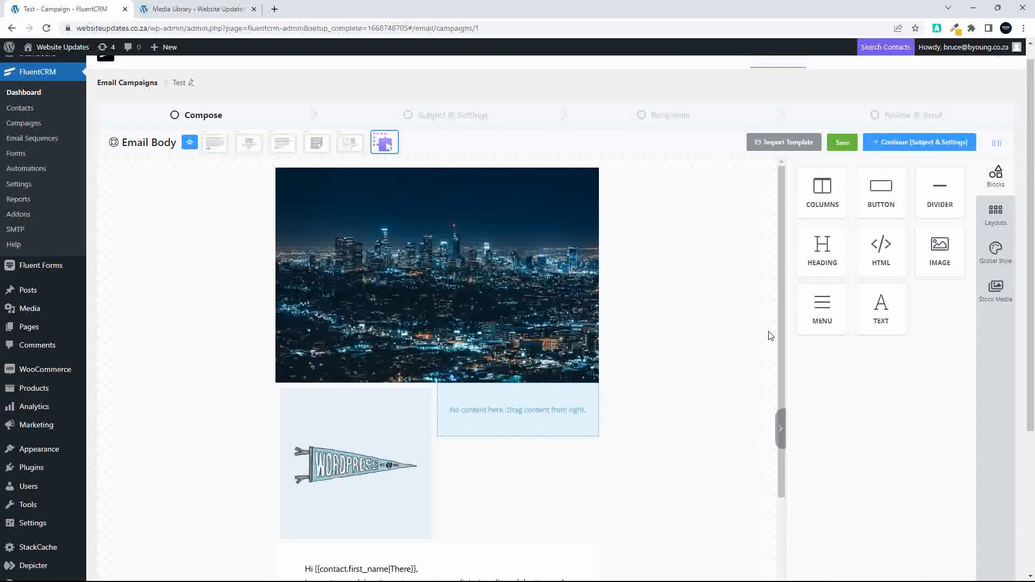
scroll(770, 336, down, 2)
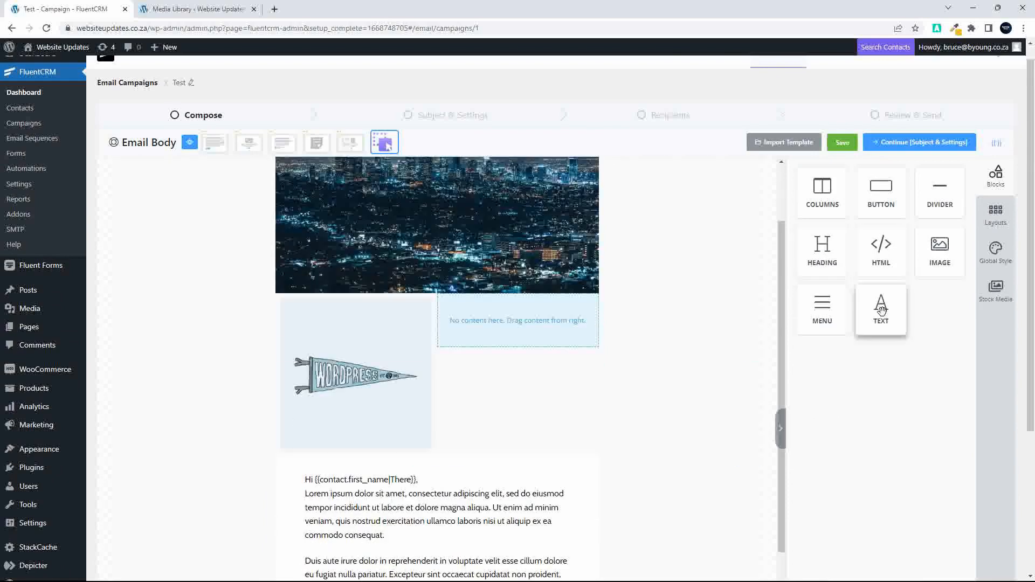
drag(886, 312, 501, 318)
drag(885, 203, 496, 351)
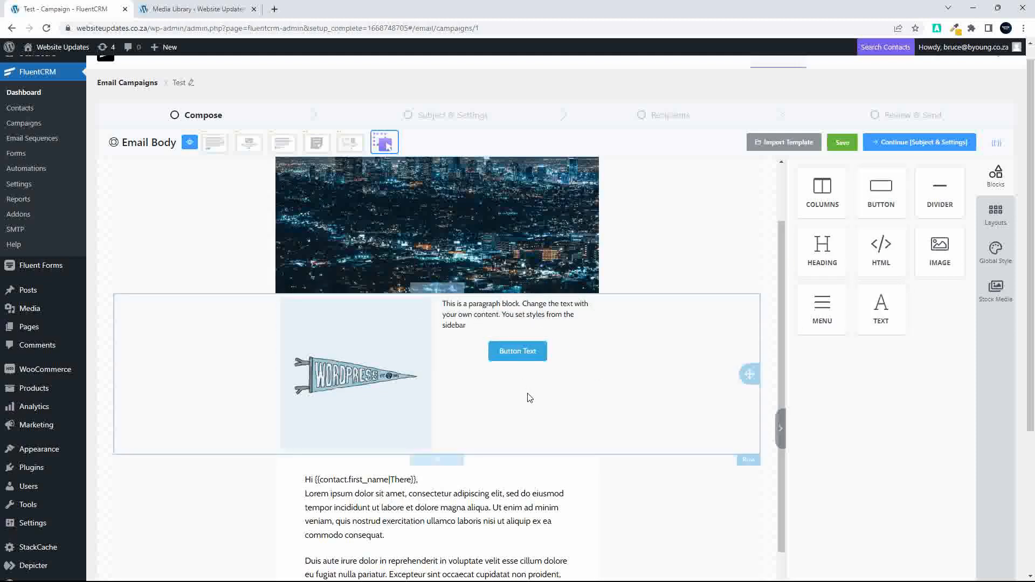
- Set the padding on all sides of Column 2 in the pennant row to 20
scroll(530, 384, up, 1)
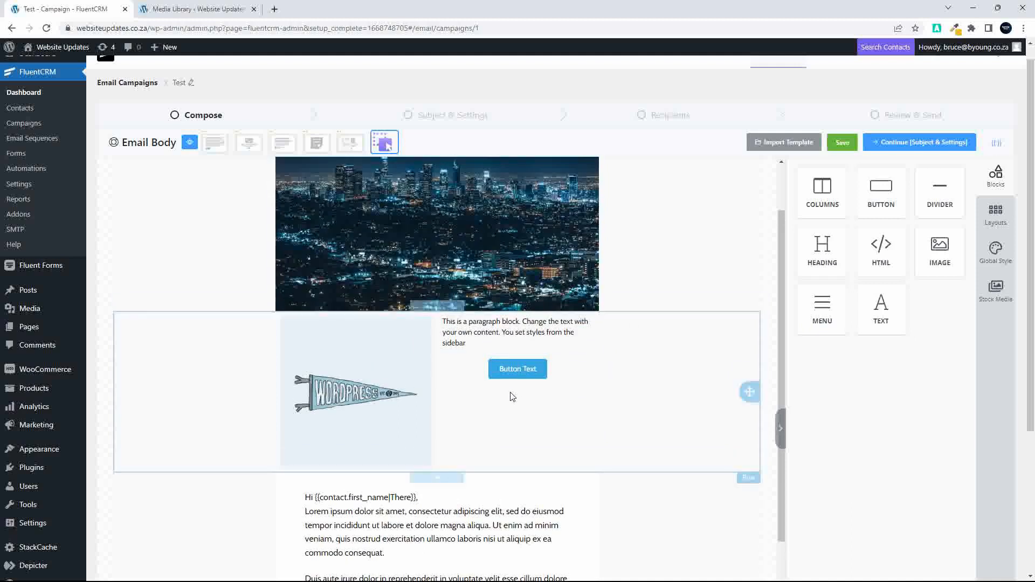
click(496, 424)
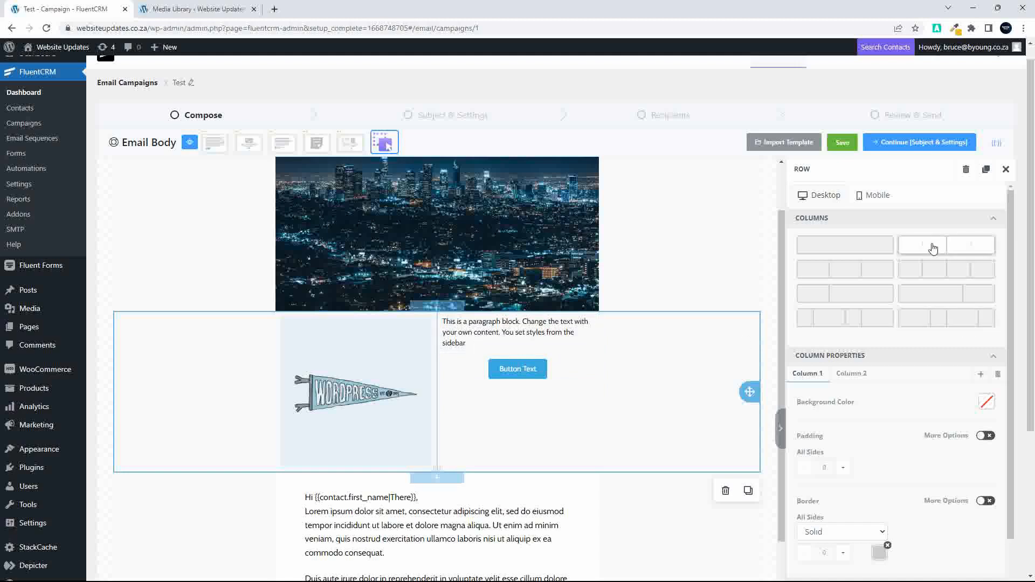
scroll(914, 381, down, 3)
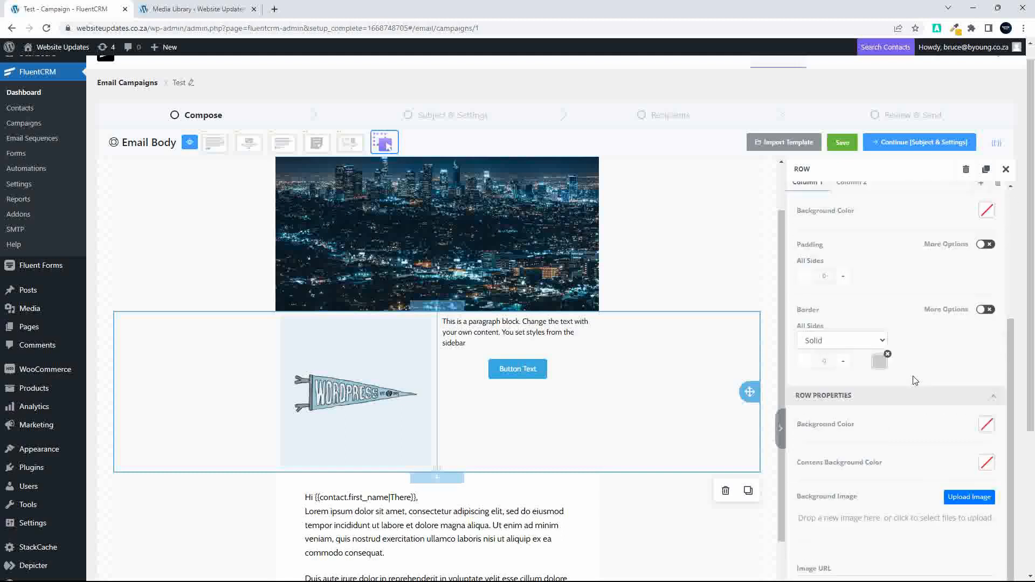
scroll(915, 381, up, 2)
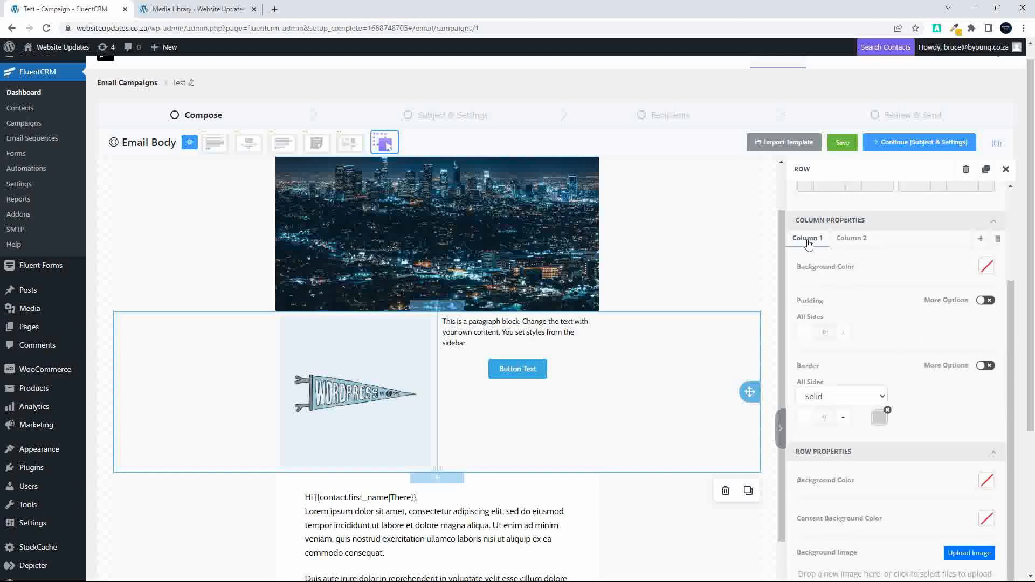
click(852, 242)
click(984, 302)
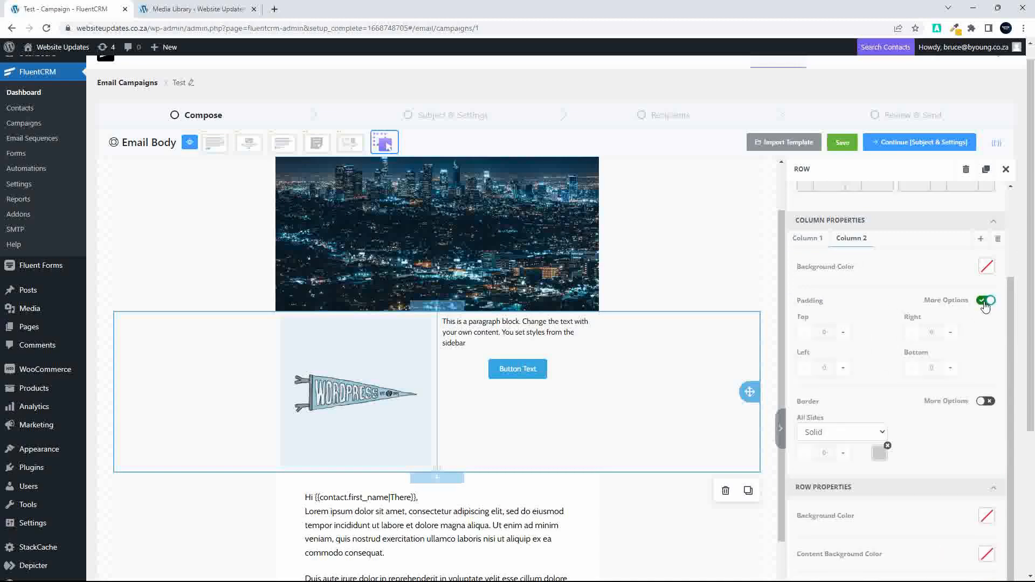
click(985, 302)
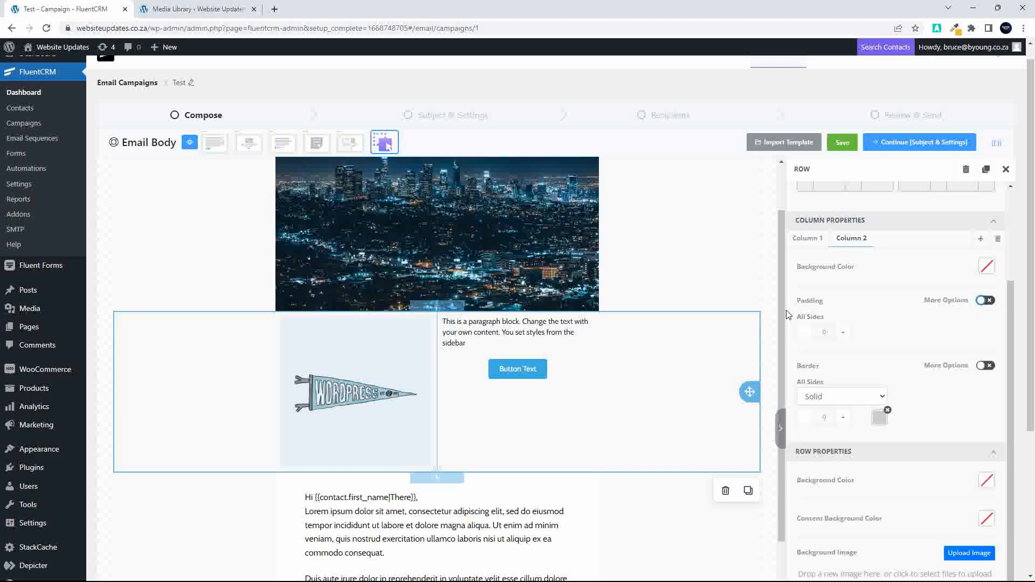
click(823, 335)
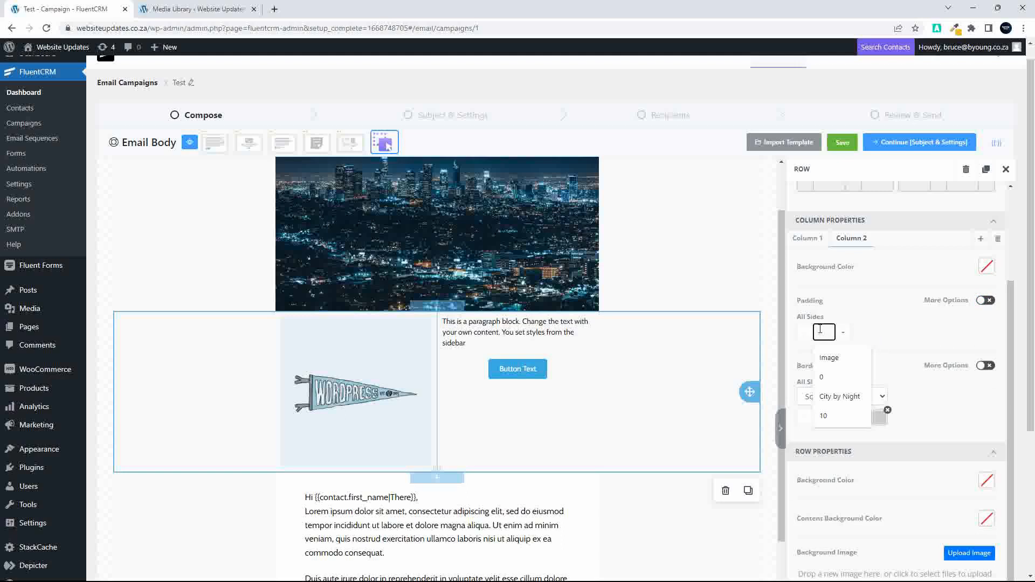
text(20)
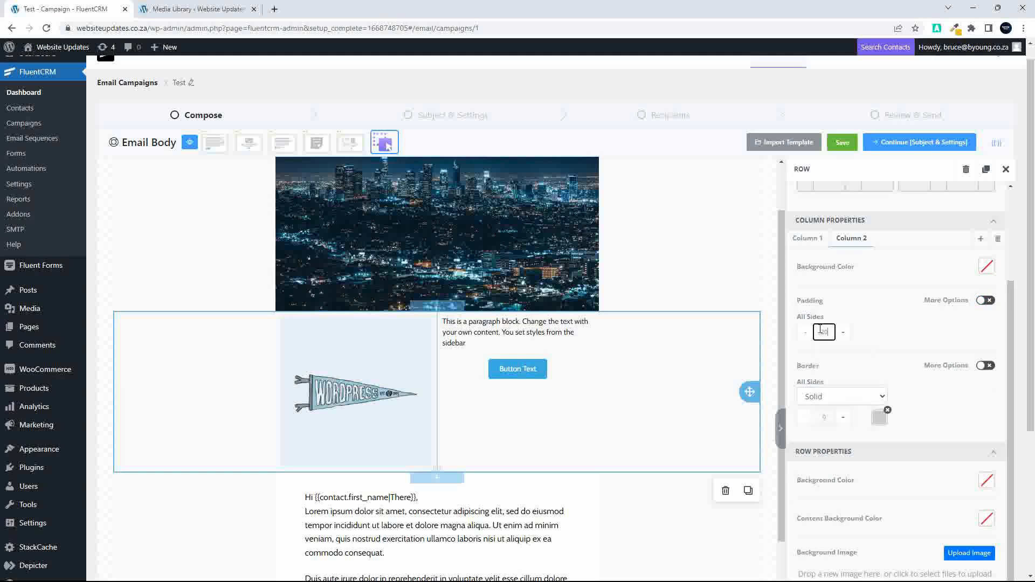
click(856, 353)
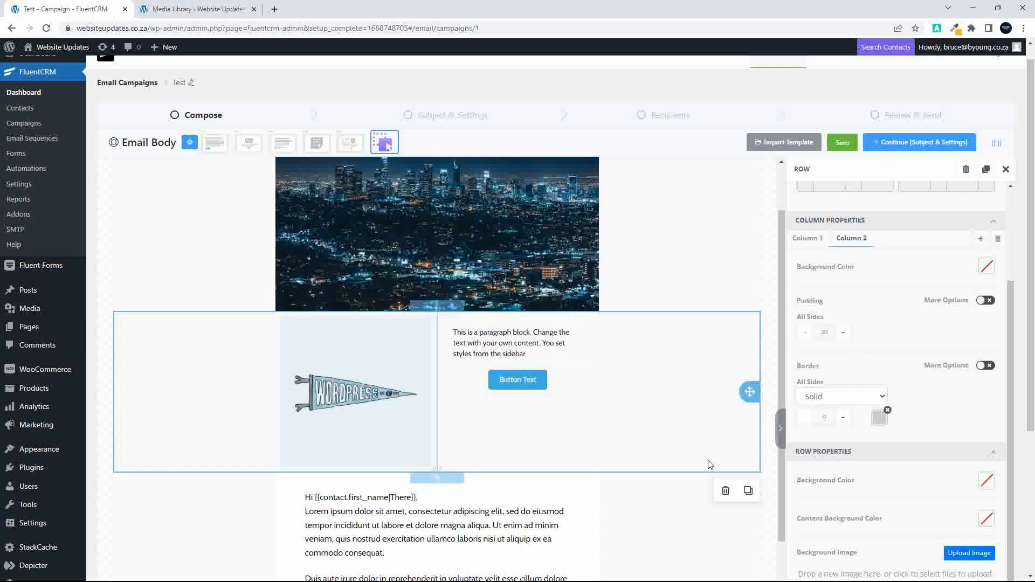
- Give Column 2 of the pennant row a solid border with a width of 11 on all sides
scroll(900, 457, down, 2)
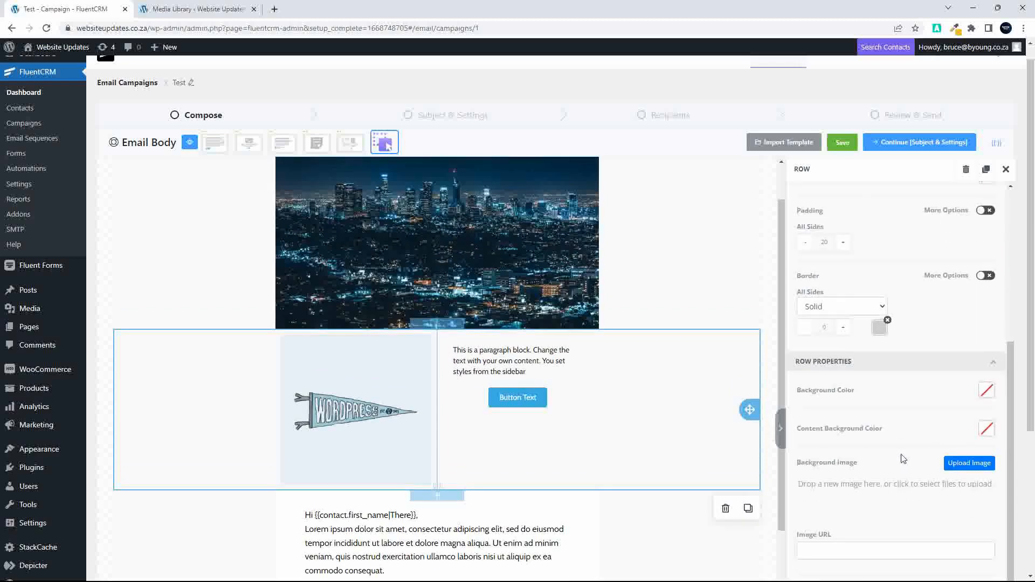
scroll(904, 459, up, 2)
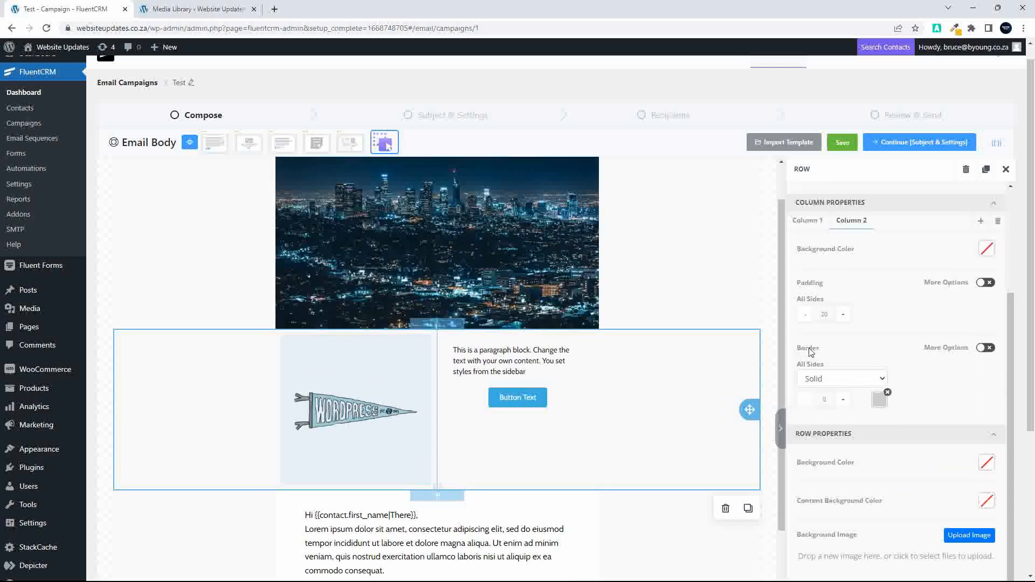
click(843, 400)
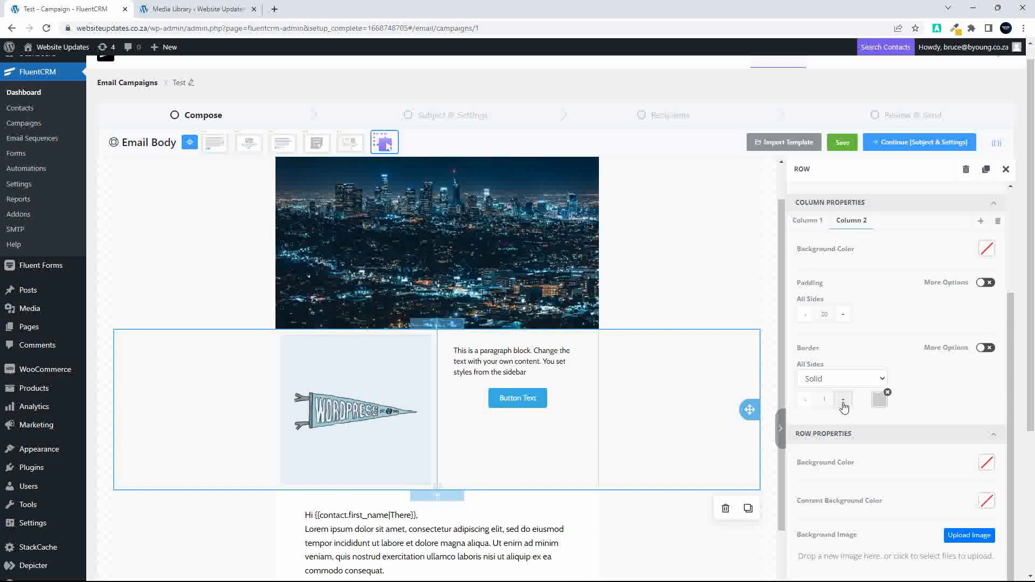
click(843, 402)
click(843, 401)
click(843, 402)
click(843, 401)
click(843, 402)
click(843, 401)
click(843, 401)
click(843, 401)
click(843, 401)
click(843, 402)
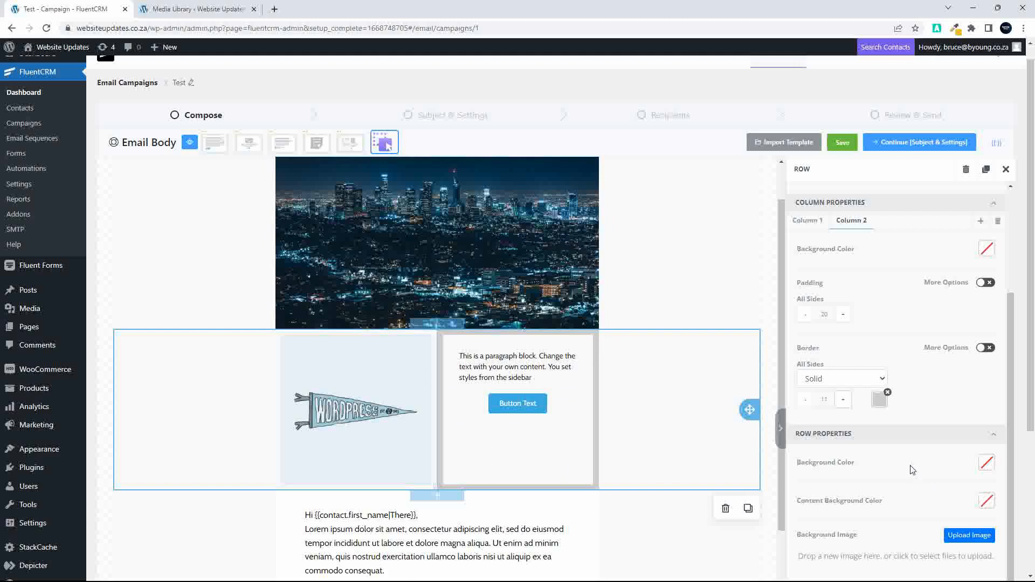
- Set the background color of the whole pennant row to the muted brown 9B7C7C
scroll(912, 470, down, 2)
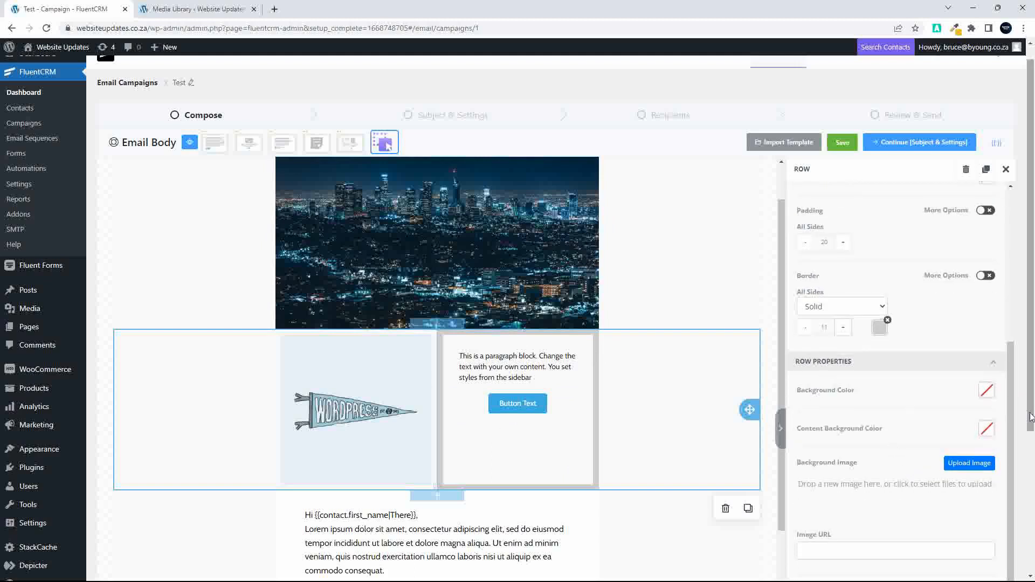
click(988, 398)
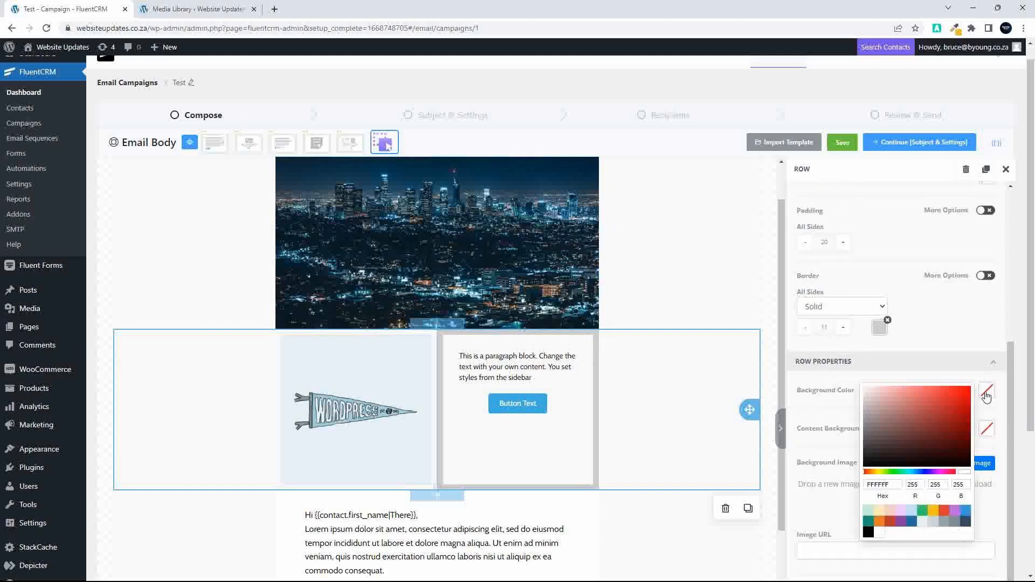
click(921, 428)
mouse_move(921, 428)
mouse_down()
mouse_move(955, 403)
mouse_move(893, 416)
mouse_move(875, 396)
mouse_move(885, 419)
mouse_up()
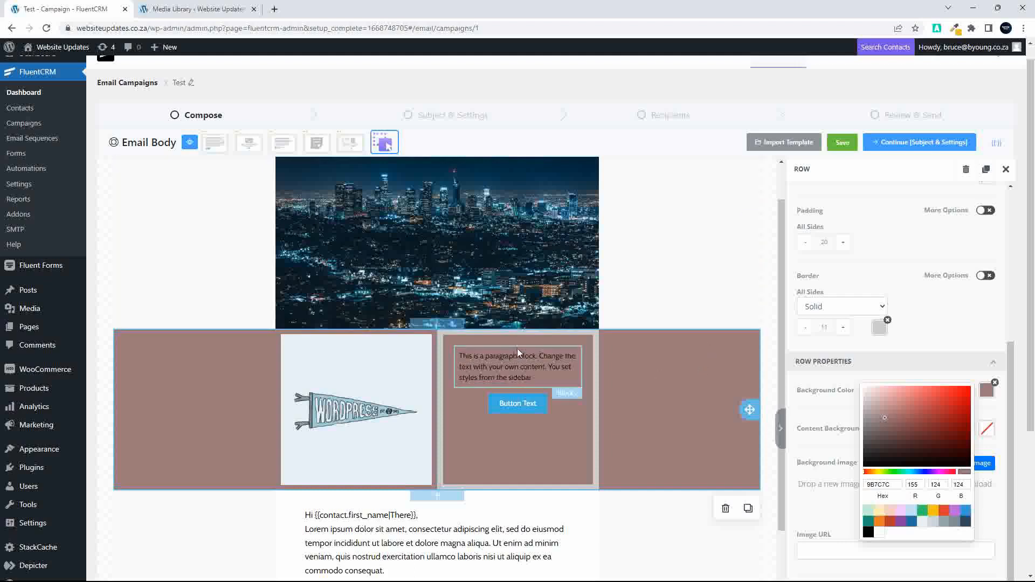
click(685, 380)
click(684, 339)
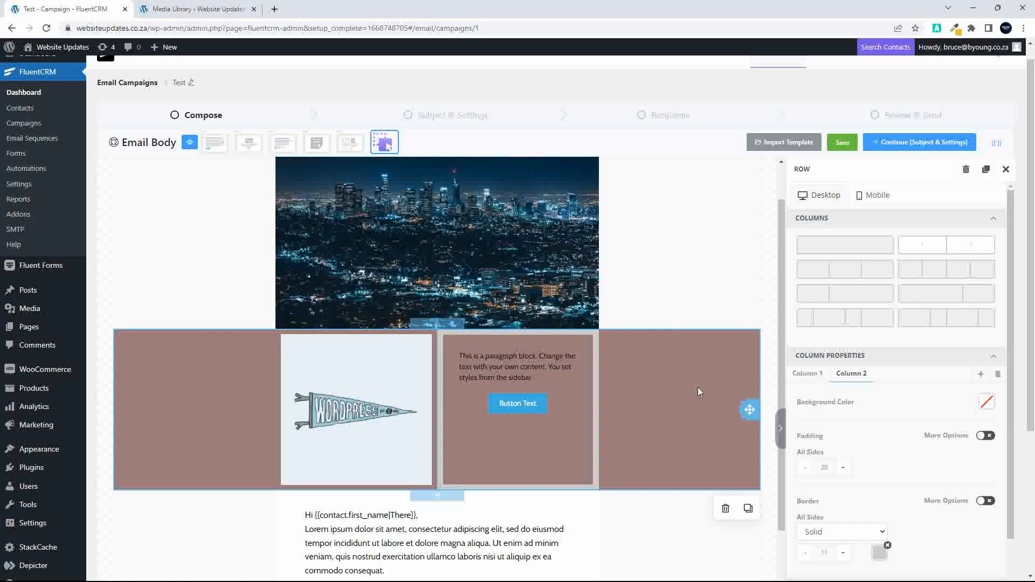
- Try the red background color C23030 on Column 2 of the pennant row and clear it again
scroll(699, 390, down, 2)
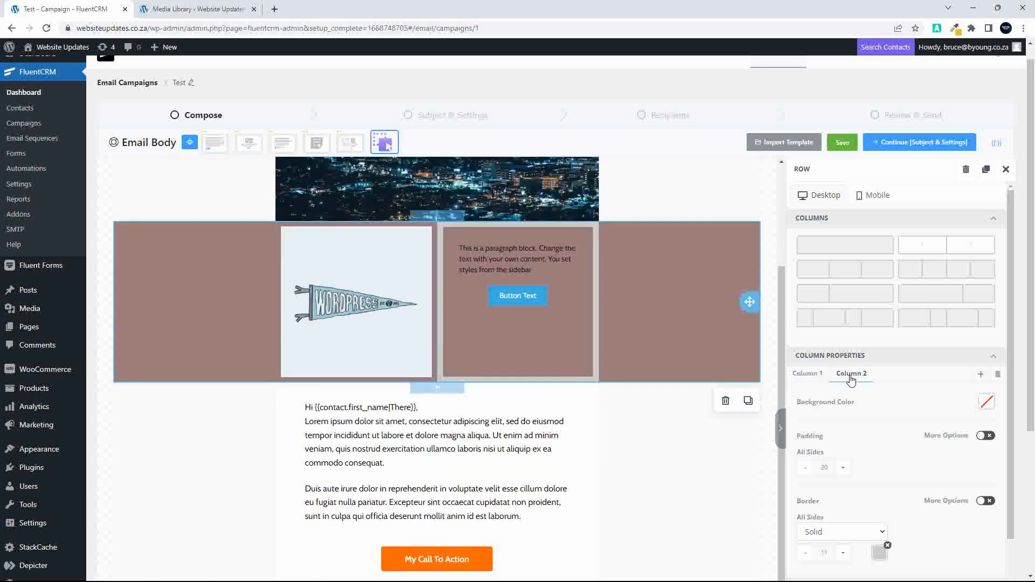
click(986, 404)
click(987, 404)
click(987, 404)
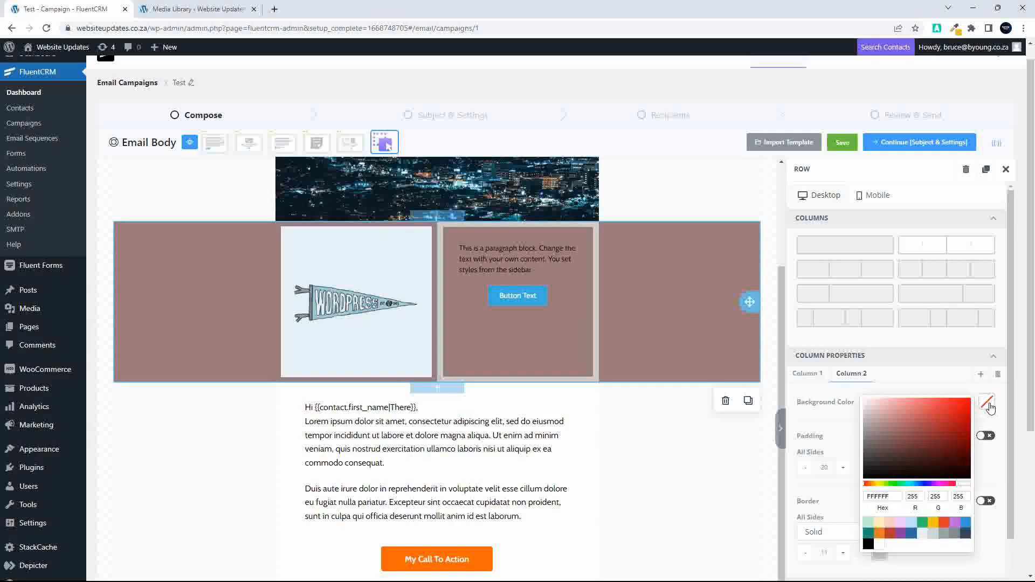
scroll(889, 422, up, 1)
drag(935, 433, 943, 435)
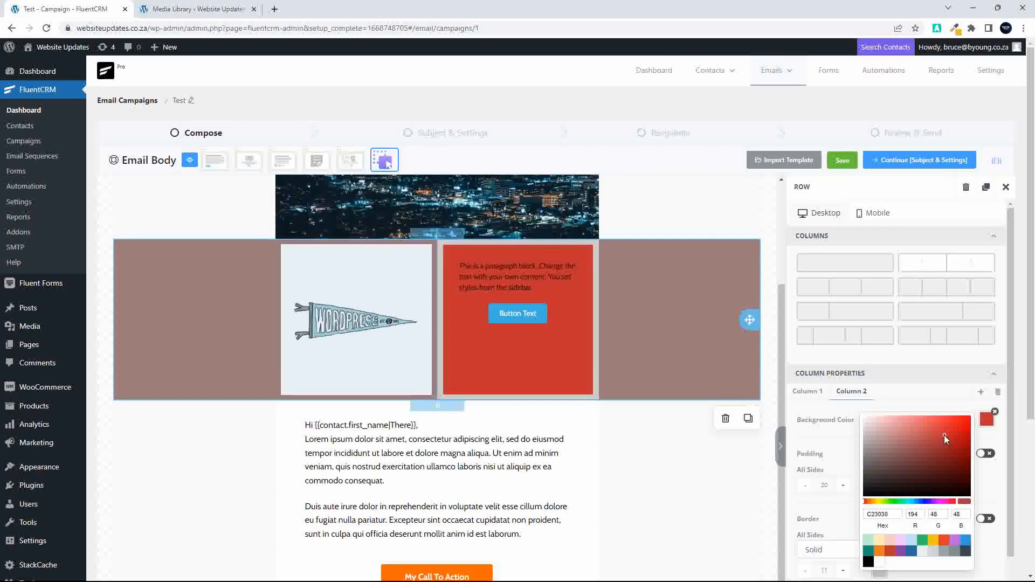
click(697, 300)
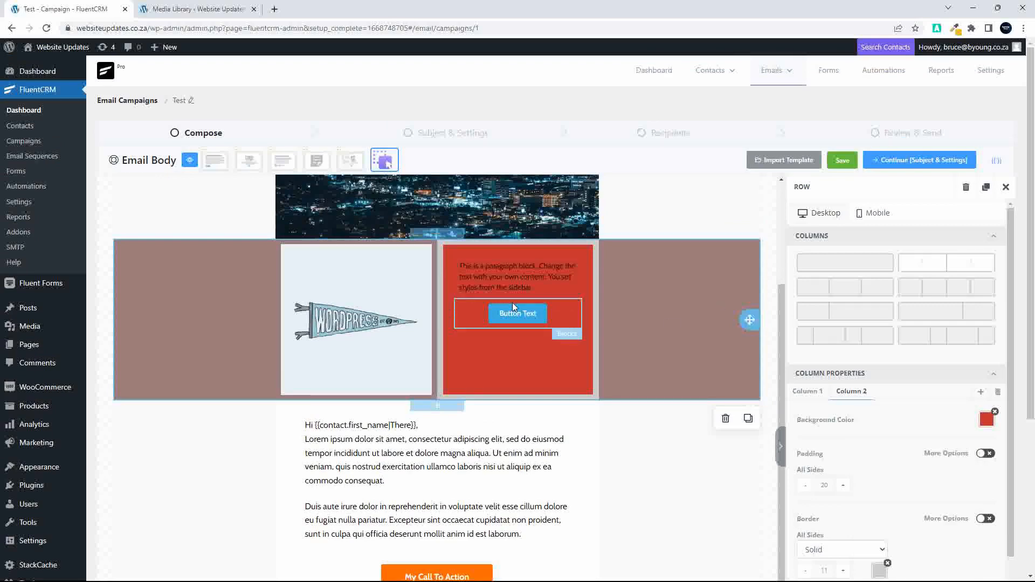
click(994, 413)
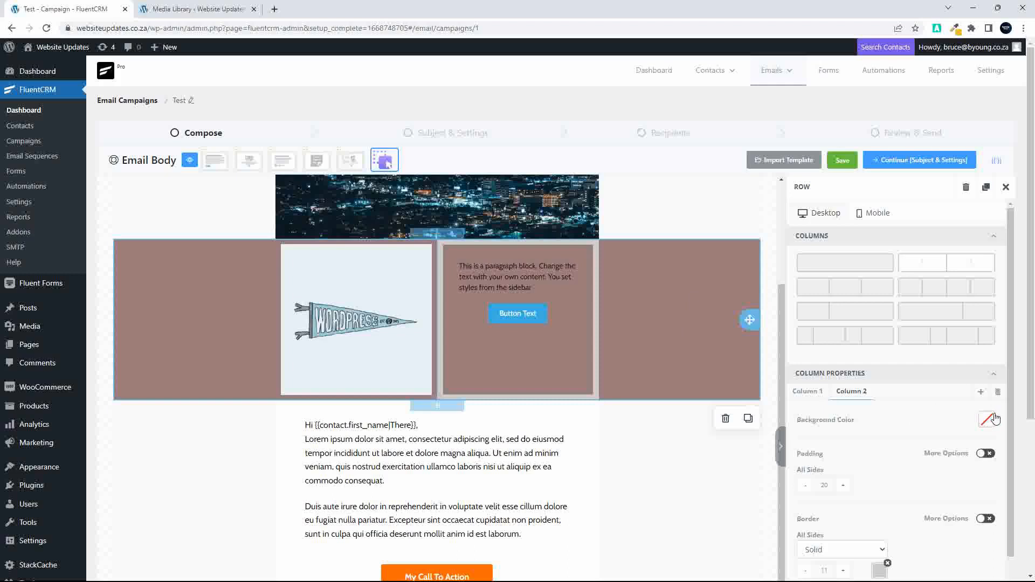
click(642, 227)
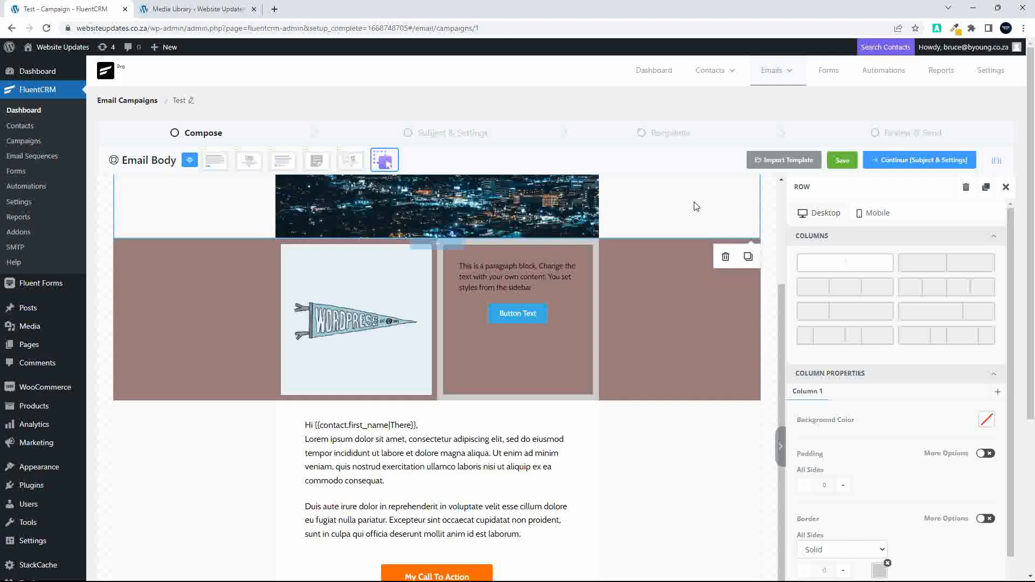
click(713, 328)
click(807, 392)
click(854, 393)
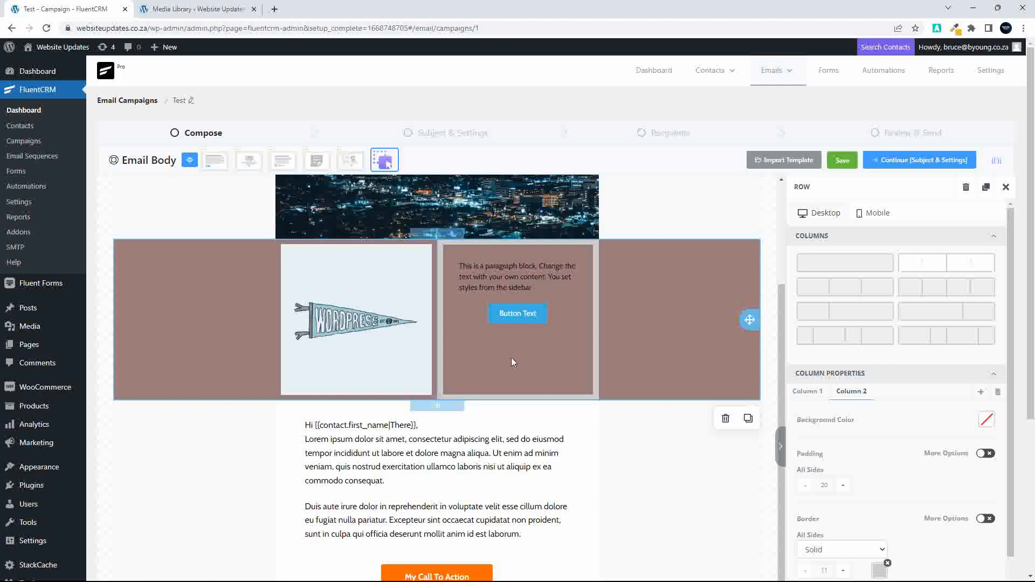
click(986, 420)
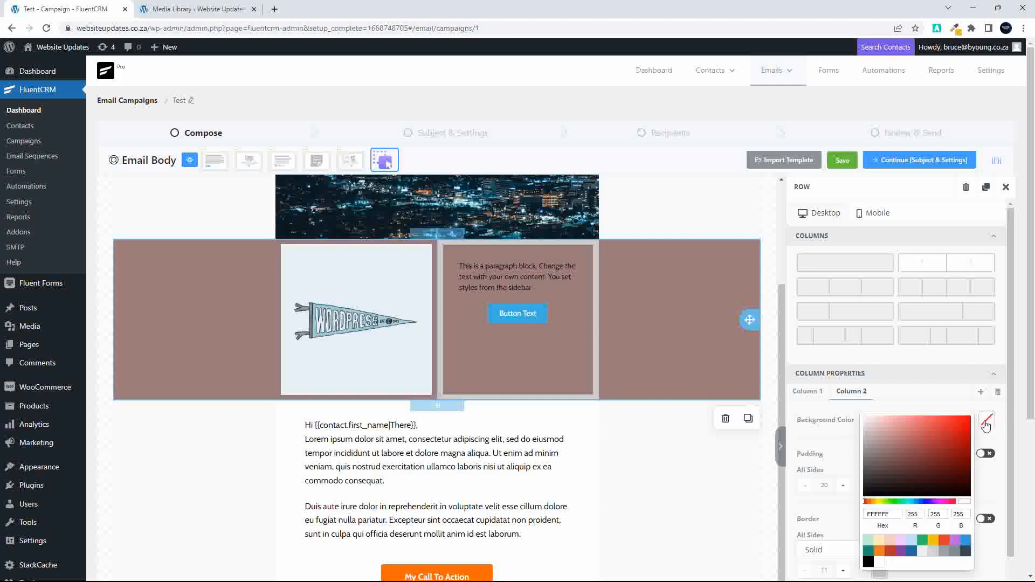
click(985, 423)
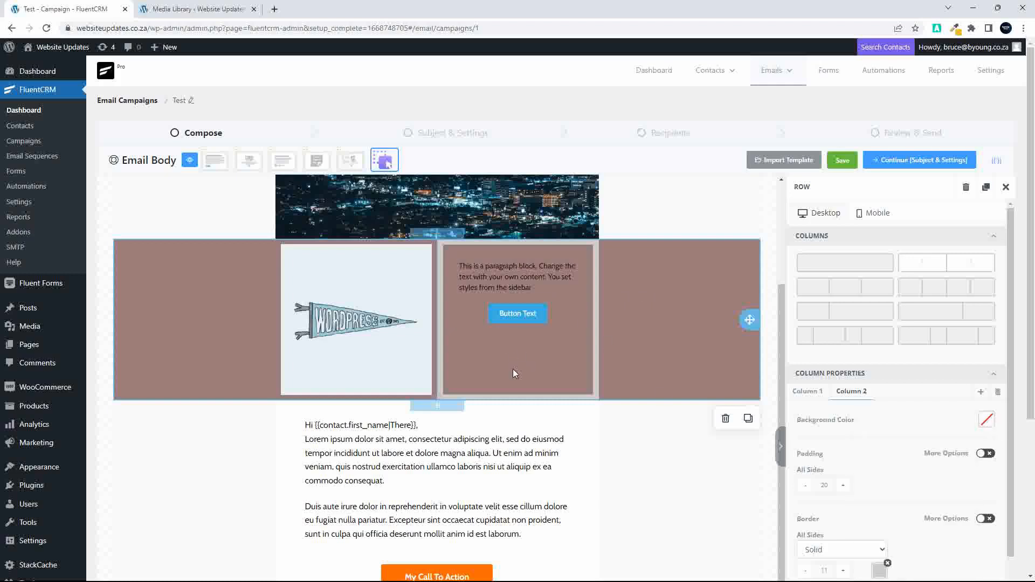
- Remove the muted brown background color from the whole pennant row
click(430, 376)
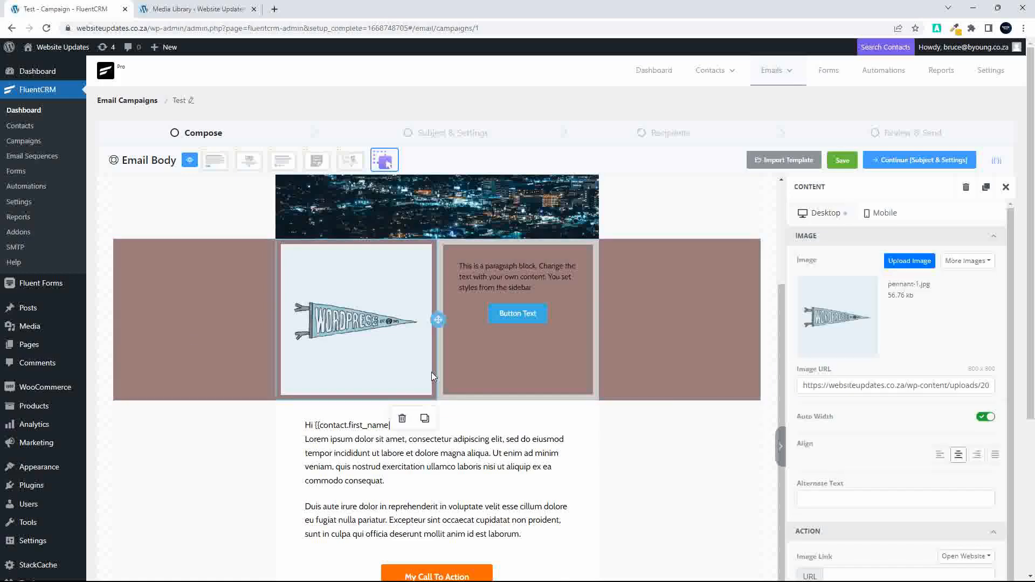
click(541, 380)
scroll(954, 420, down, 4)
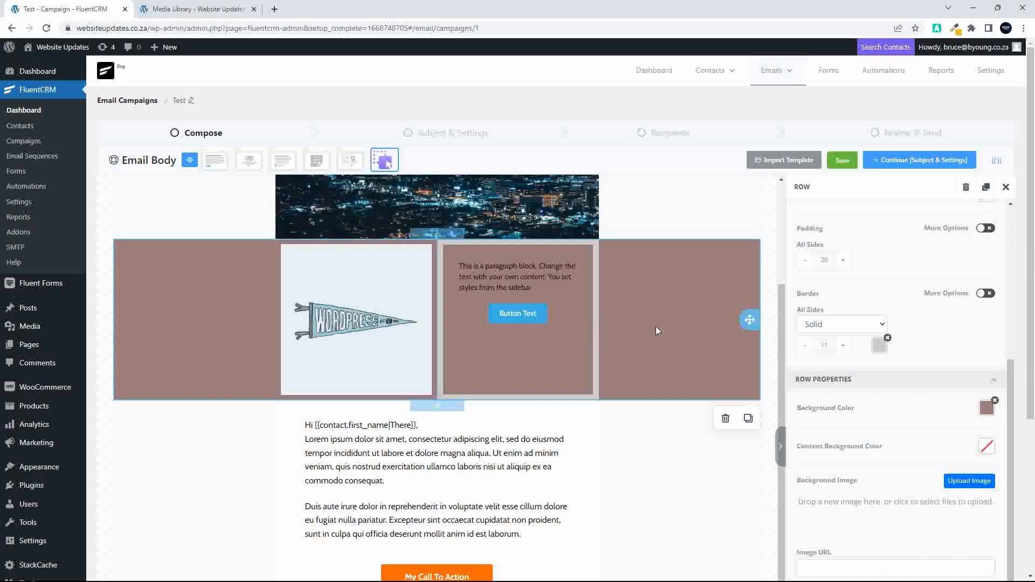
click(994, 400)
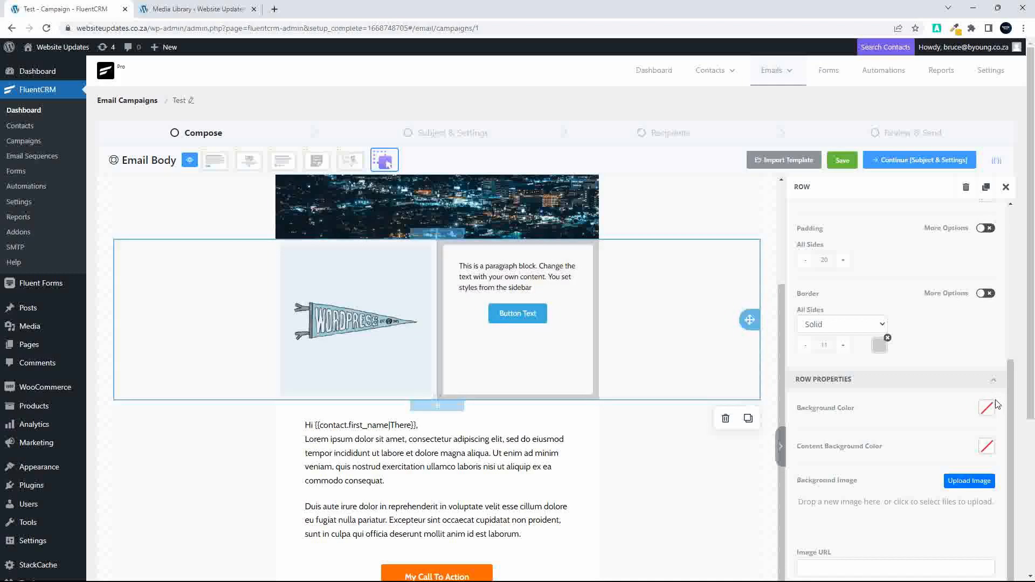
- Set the background color of Column 2 in the pennant row to the light pink FFDBDB
scroll(981, 389, up, 4)
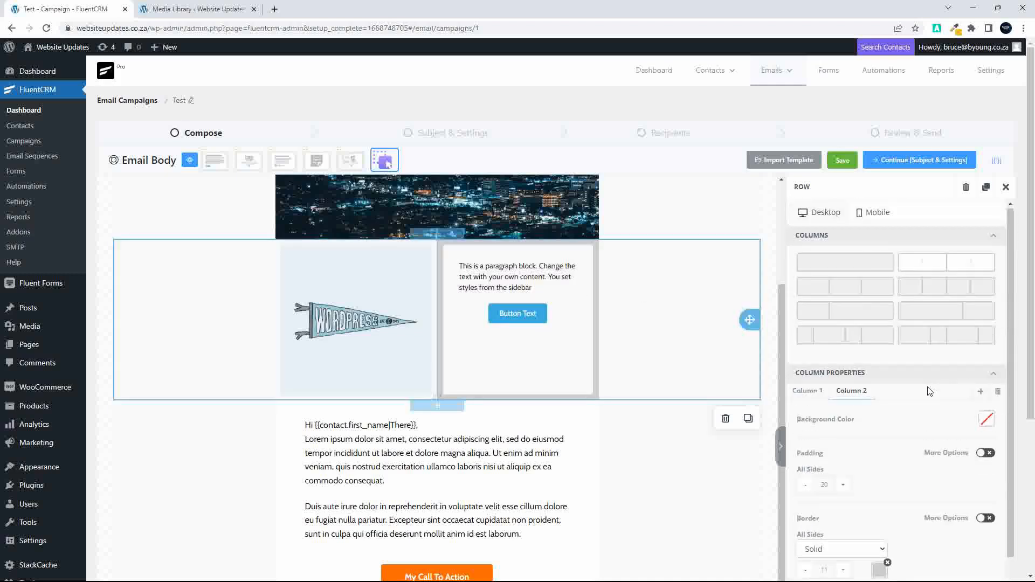
scroll(911, 378, down, 2)
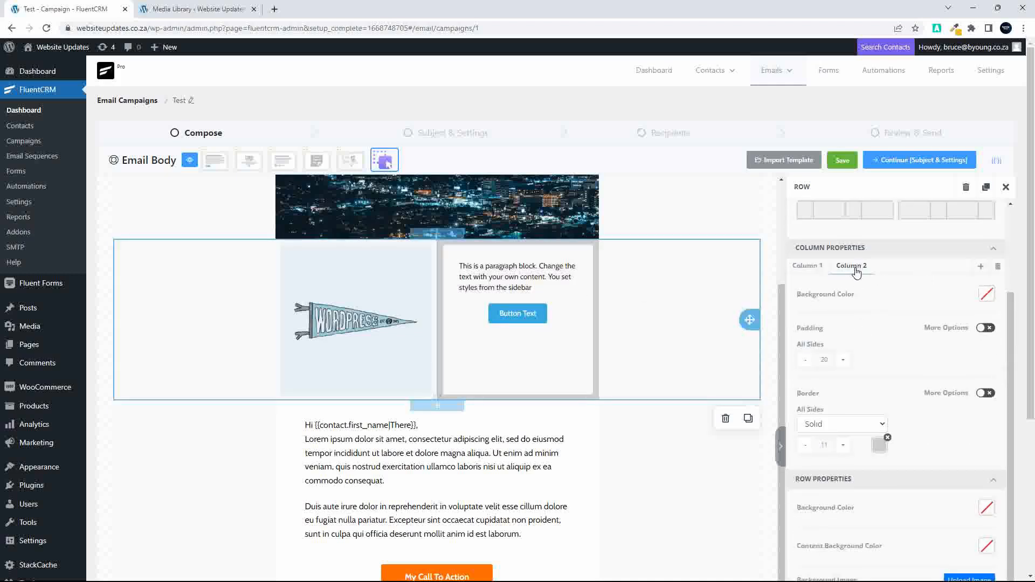
click(987, 294)
click(919, 321)
drag(919, 316, 878, 285)
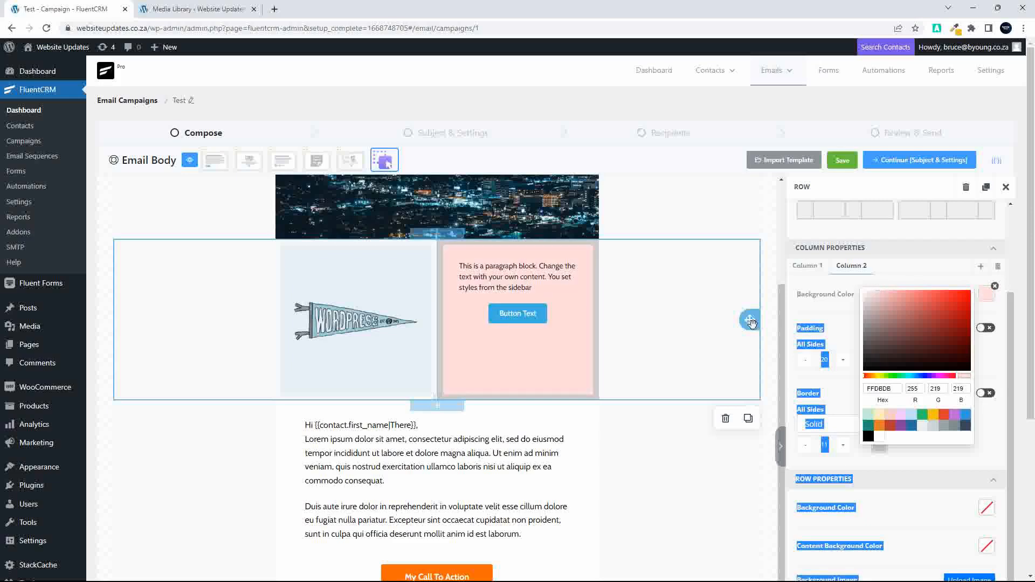
click(805, 270)
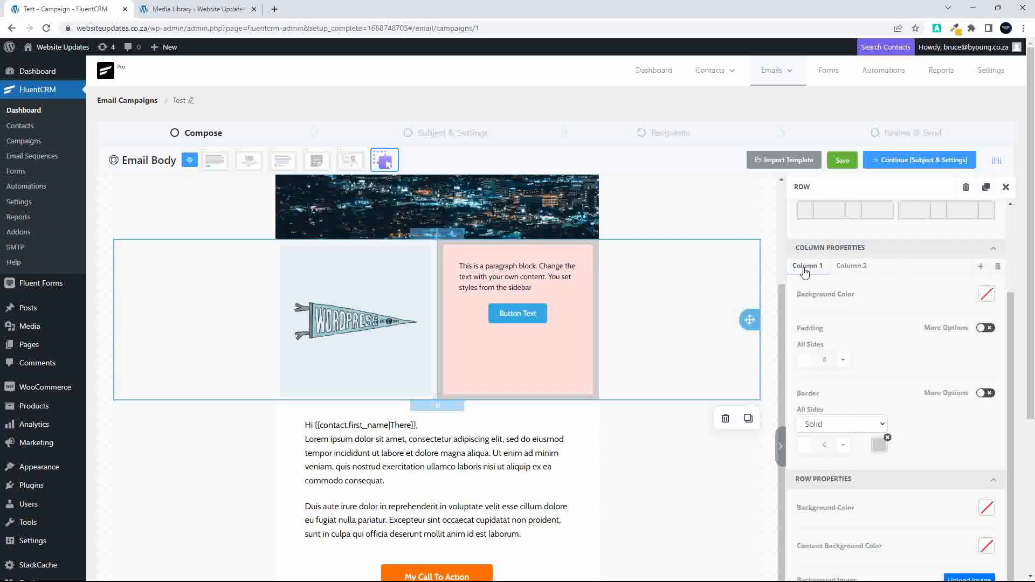
click(851, 268)
scroll(837, 432, down, 2)
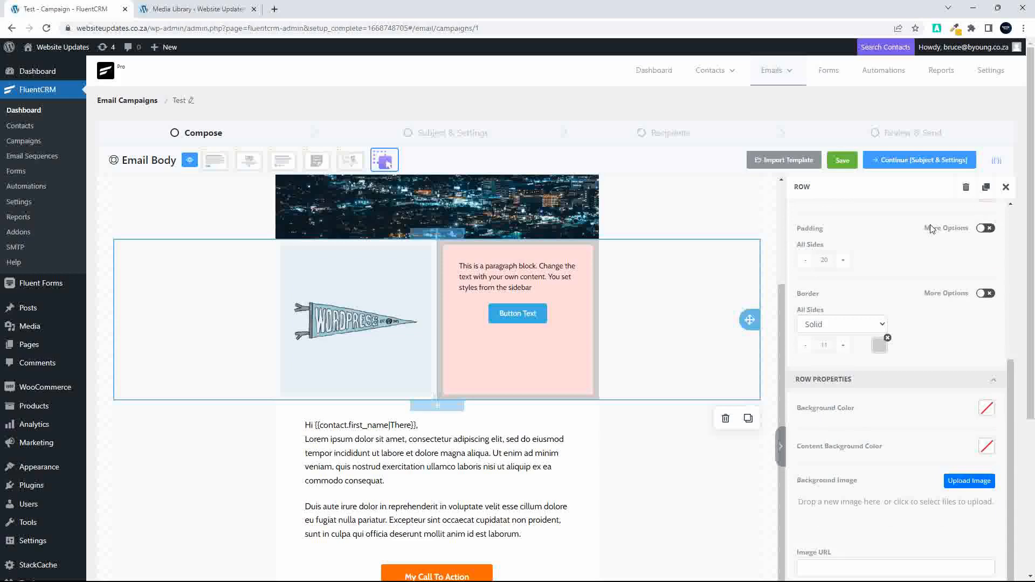
- Set the background color of the whole city image row to the dark red 490000
click(681, 219)
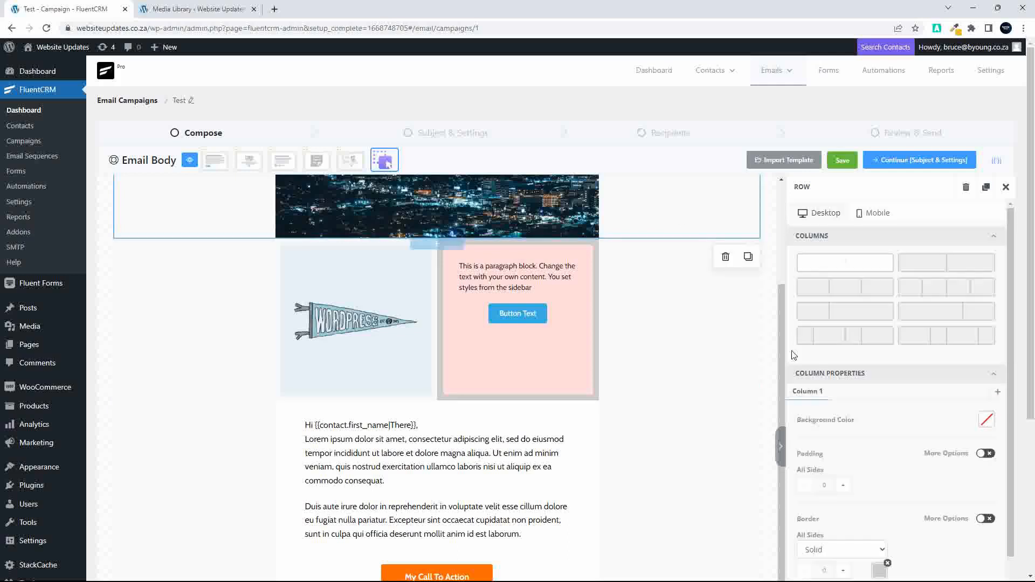
scroll(876, 434, down, 4)
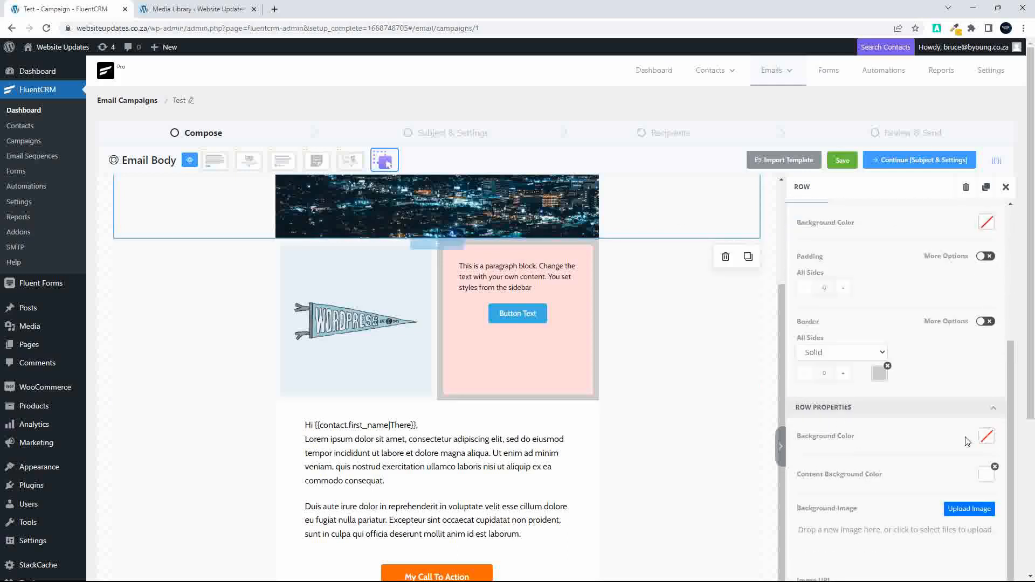
click(987, 437)
drag(931, 474, 1007, 474)
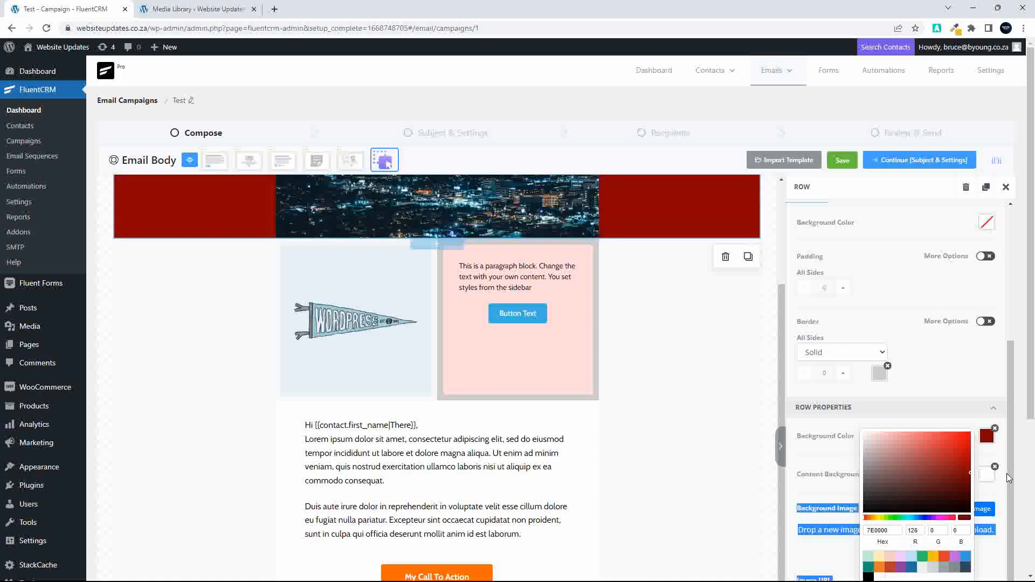
scroll(648, 377, up, 3)
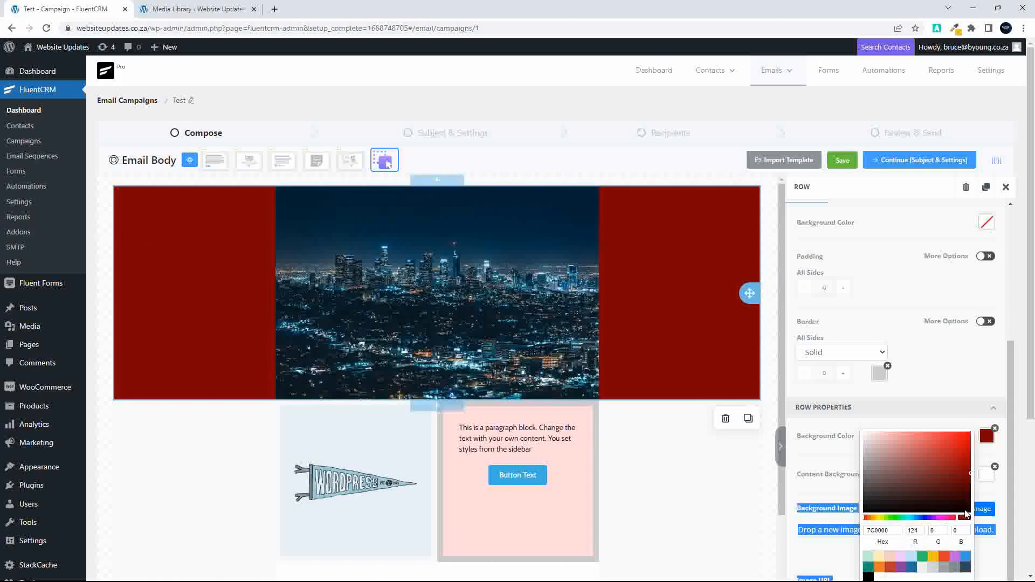
mouse_move(959, 477)
mouse_down()
mouse_move(978, 500)
mouse_move(983, 487)
mouse_move(987, 510)
mouse_move(1007, 441)
mouse_move(879, 418)
mouse_up()
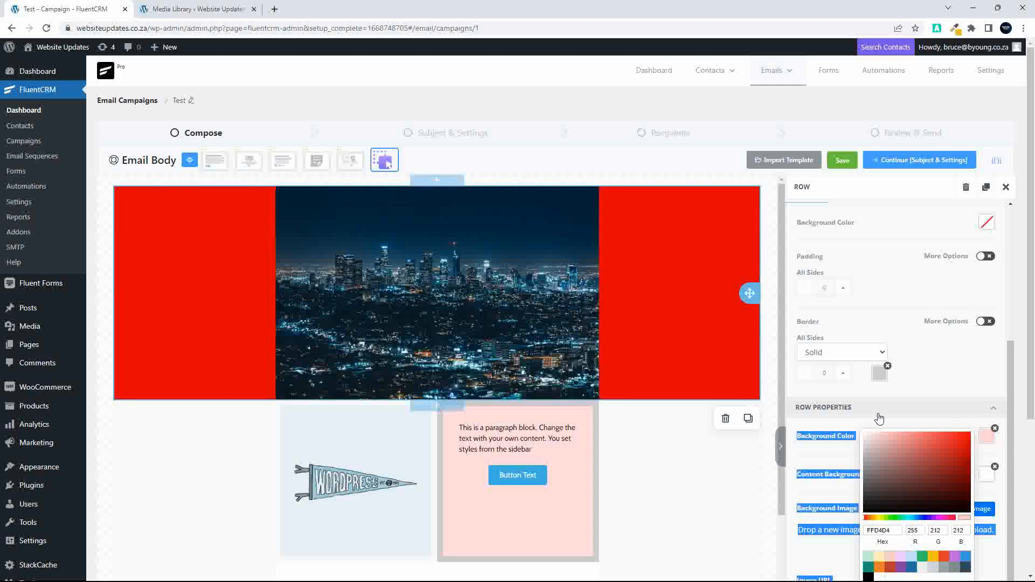
click(936, 432)
drag(935, 431, 984, 493)
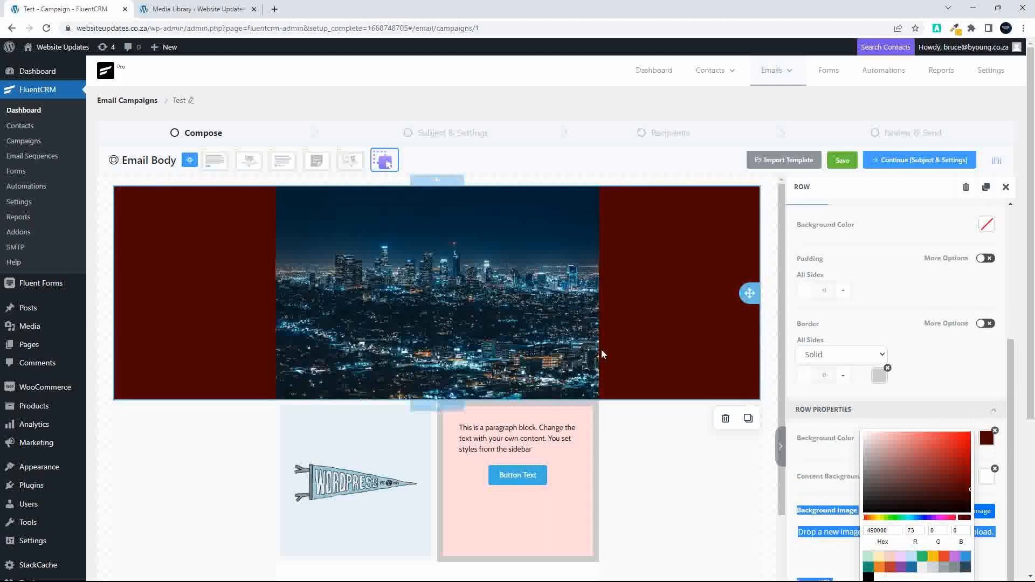
click(570, 325)
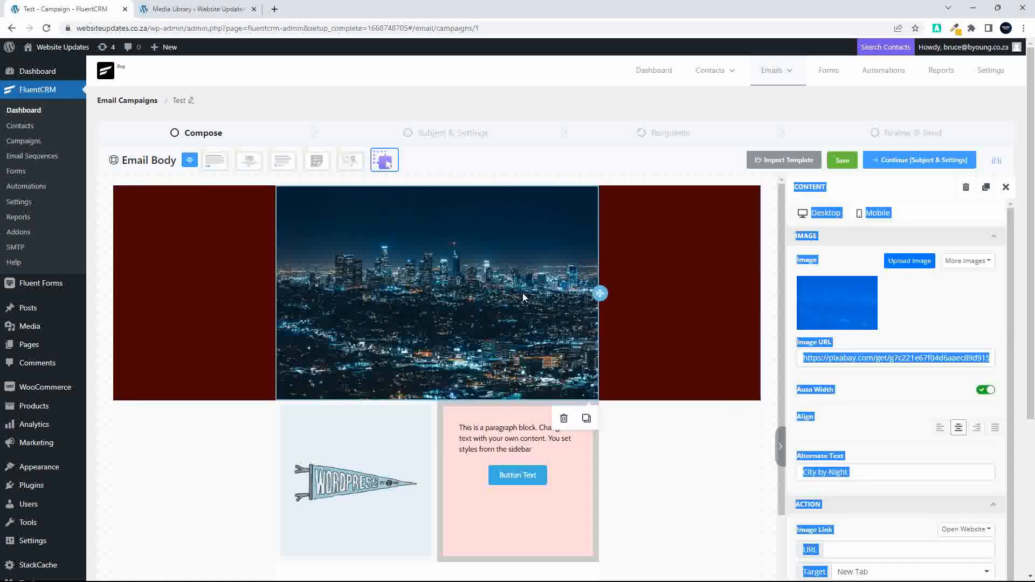
click(972, 341)
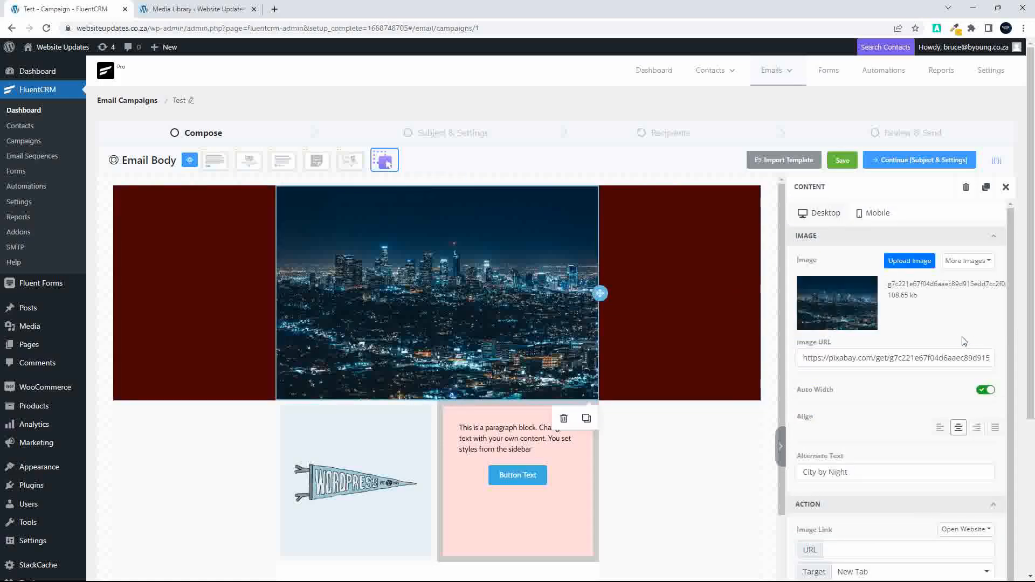
- Give Column 1 of the city image row a solid border with a width of 12 on all sides
click(688, 296)
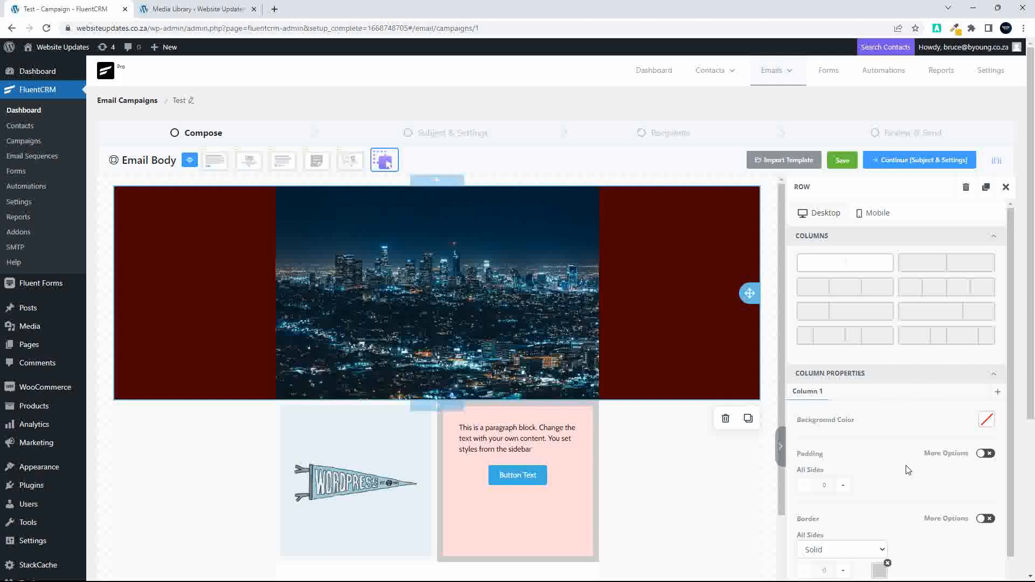
click(871, 548)
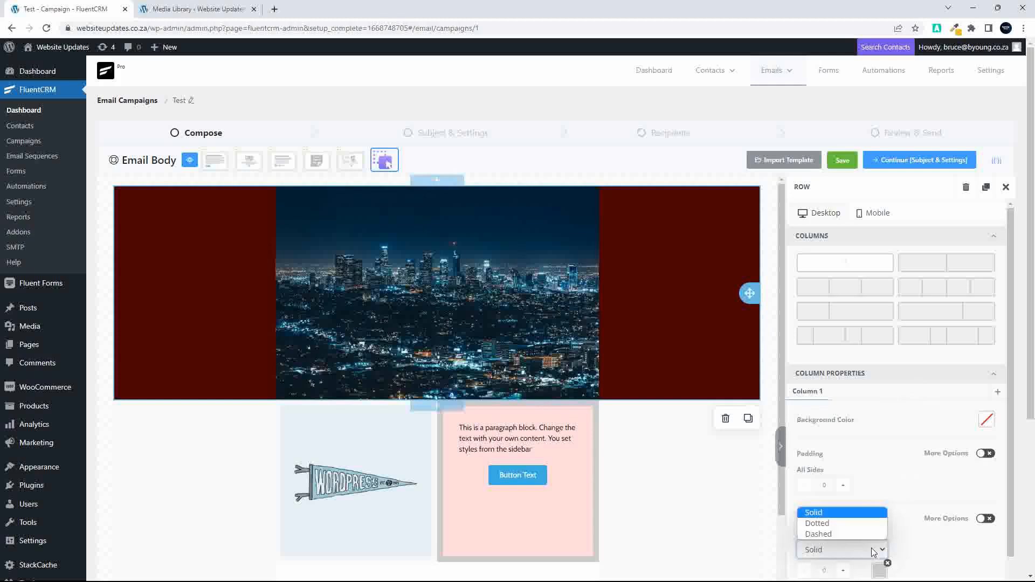
click(829, 533)
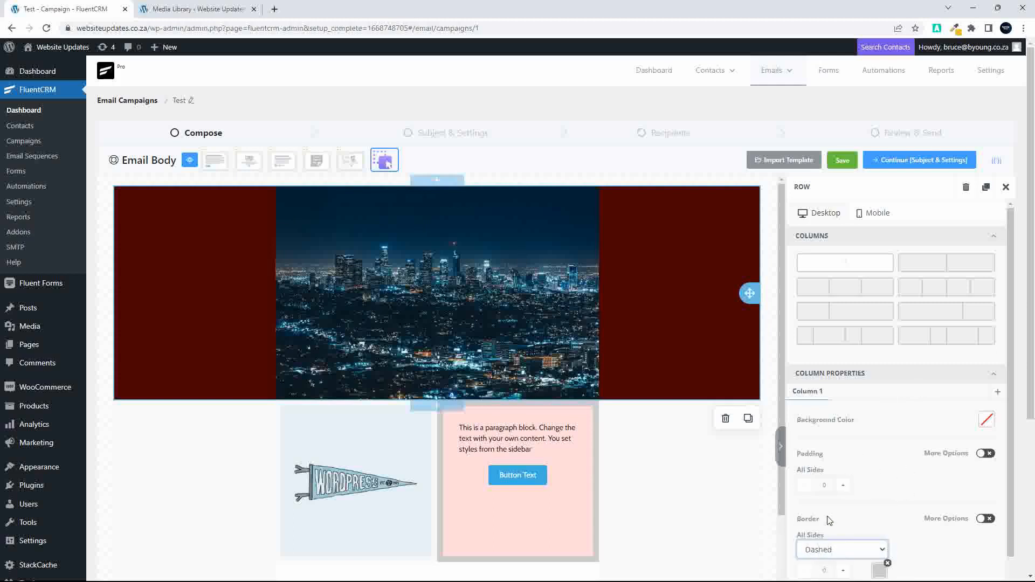
click(821, 554)
click(825, 515)
scroll(885, 546, down, 2)
click(843, 481)
click(843, 482)
click(843, 481)
click(843, 481)
click(843, 480)
click(843, 481)
click(843, 481)
click(843, 481)
click(843, 481)
click(843, 481)
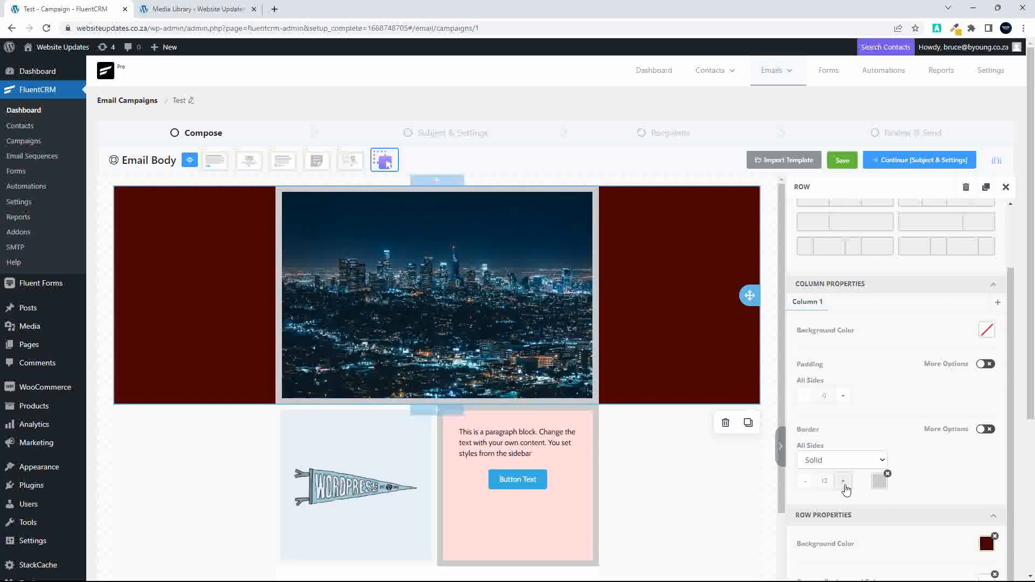
- Change the border color around the city image's column to an off-white, very light grey
click(879, 480)
click(800, 499)
drag(793, 499, 756, 478)
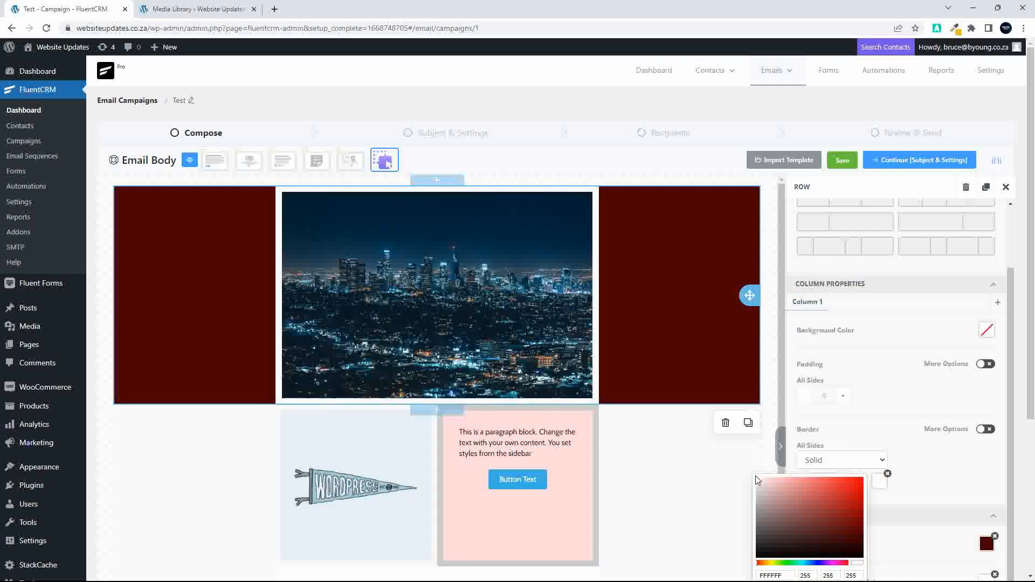
mouse_move(755, 496)
mouse_down()
mouse_move(752, 513)
mouse_move(755, 482)
mouse_up()
click(667, 448)
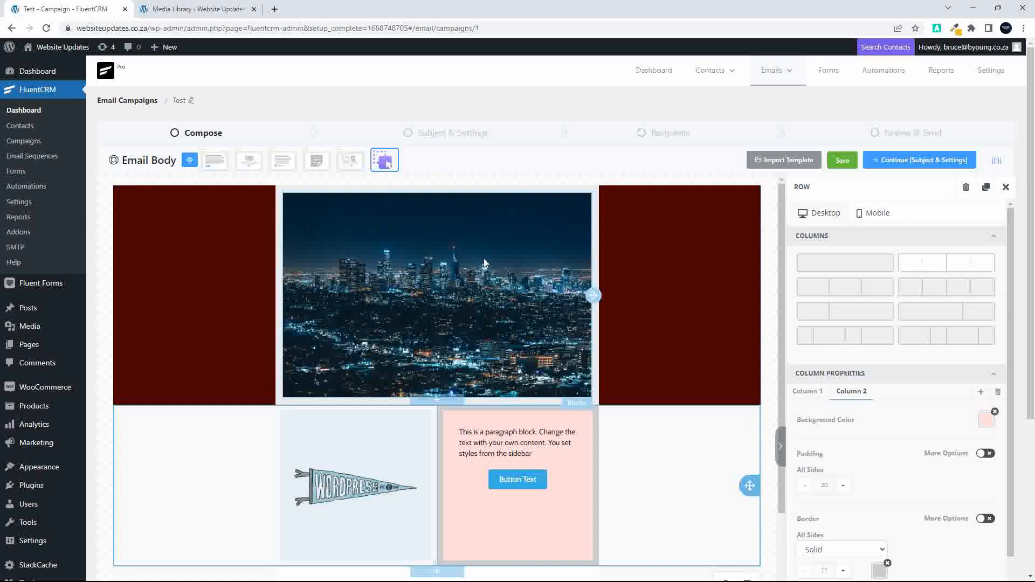
scroll(521, 319, down, 3)
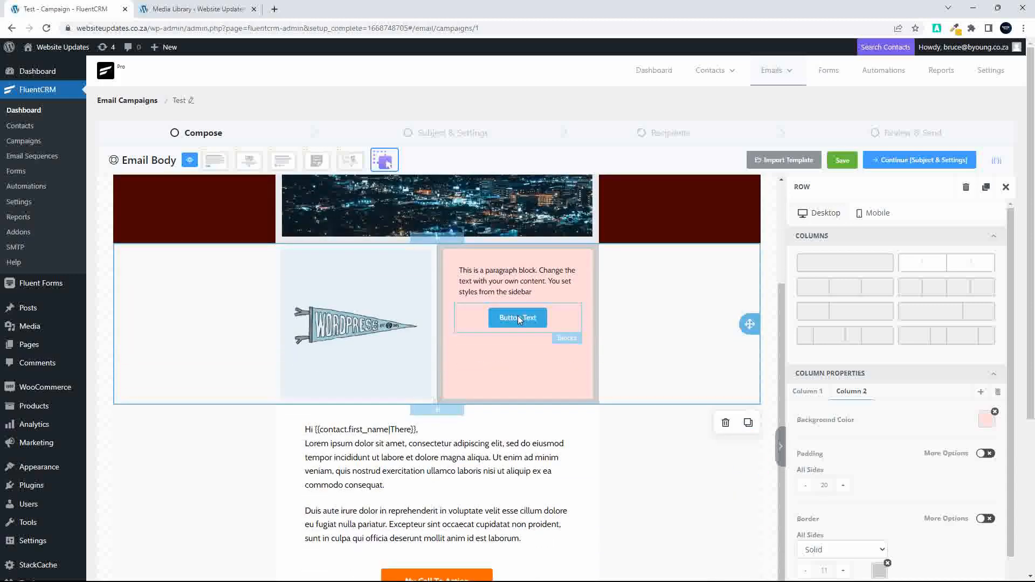
click(395, 371)
click(539, 367)
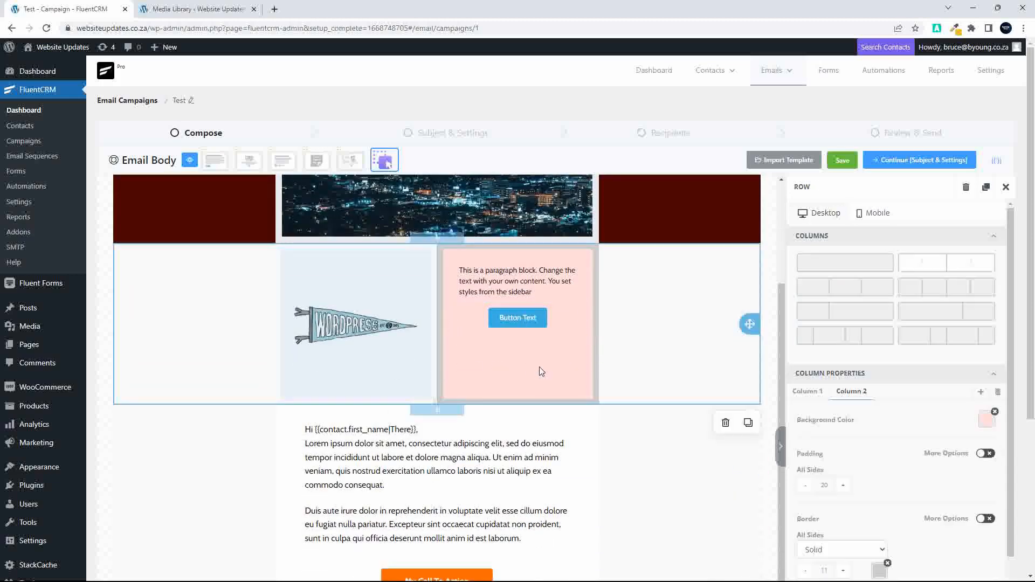
scroll(647, 376, up, 3)
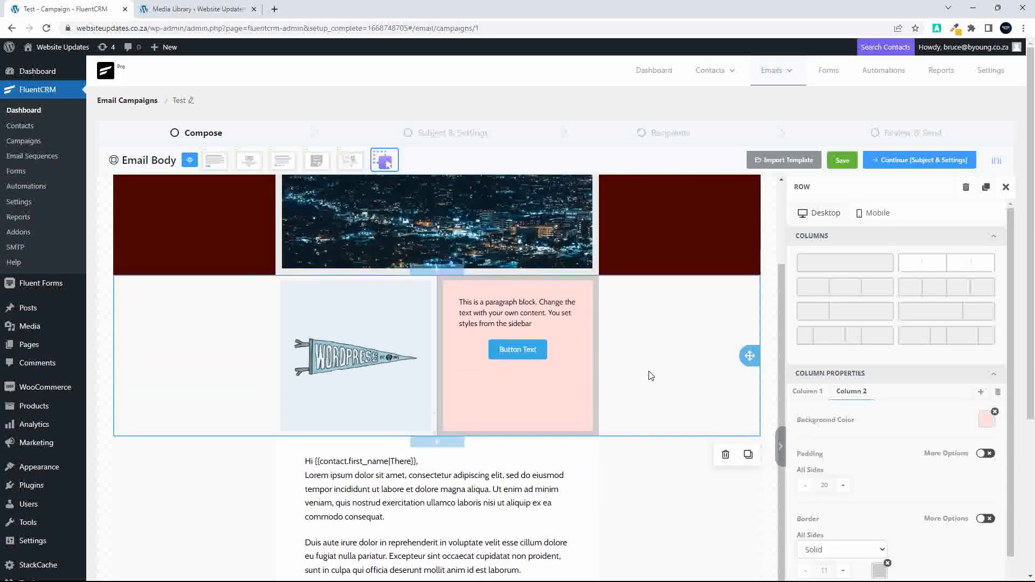
scroll(649, 371, down, 3)
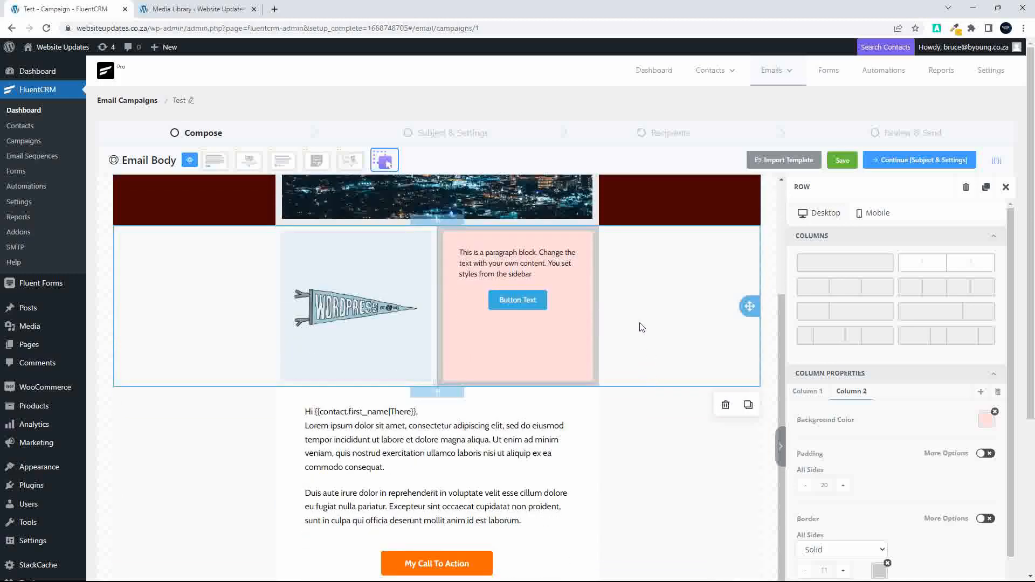
- Add the Statue of Liberty sunset photo from the media library as the pennant row's background image
scroll(914, 477, down, 4)
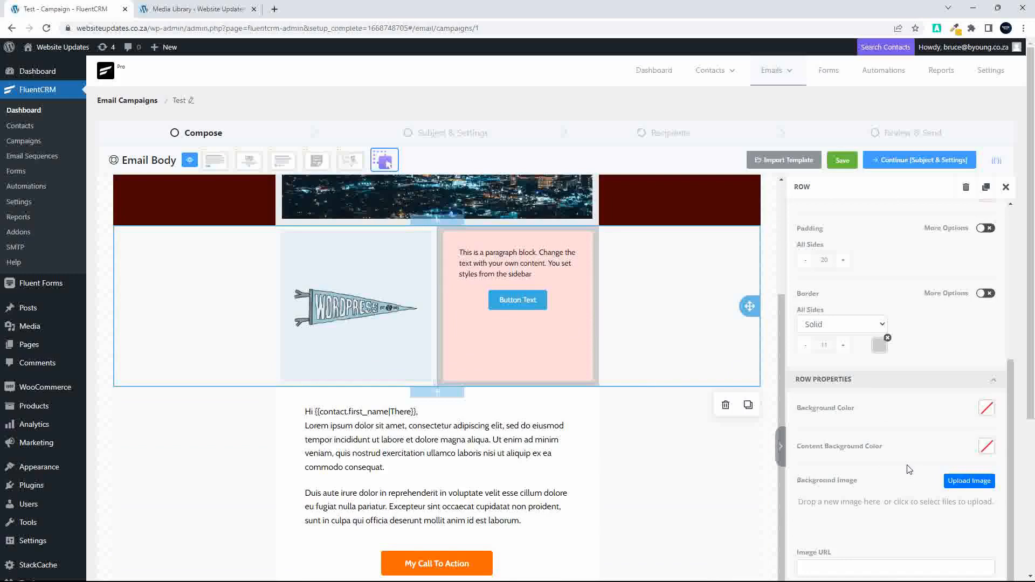
scroll(910, 470, down, 4)
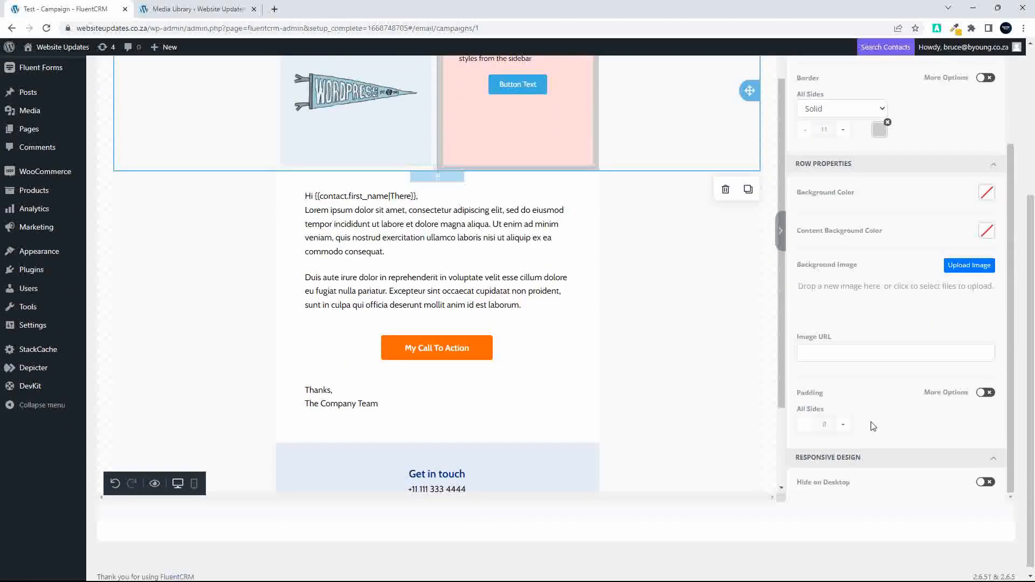
scroll(863, 243, up, 2)
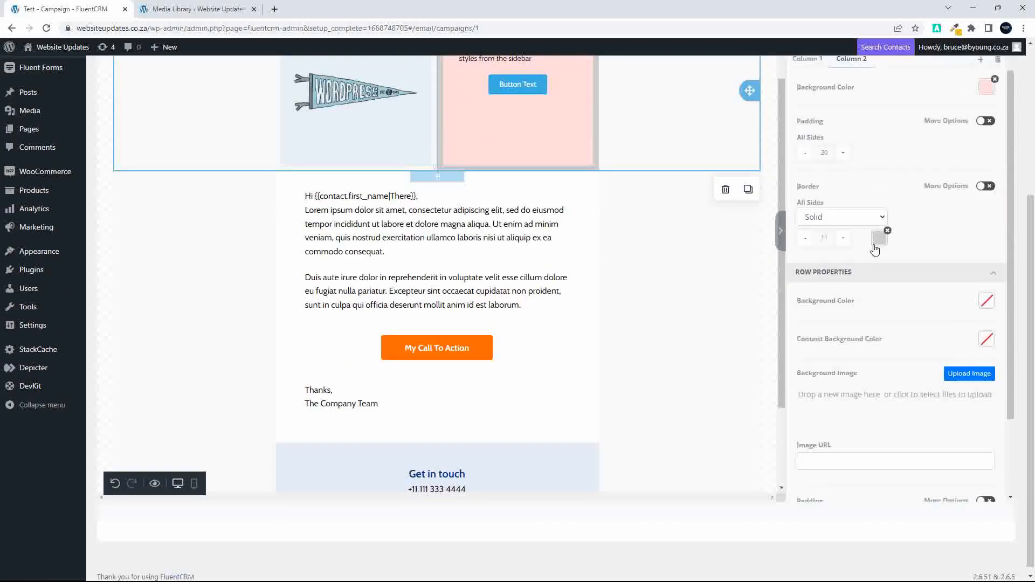
scroll(625, 248, up, 3)
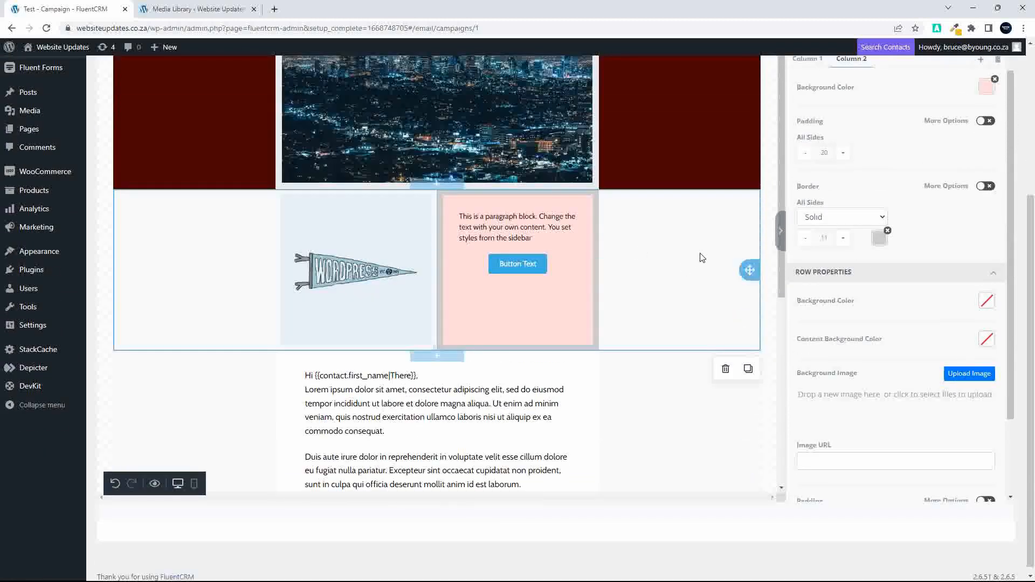
click(969, 375)
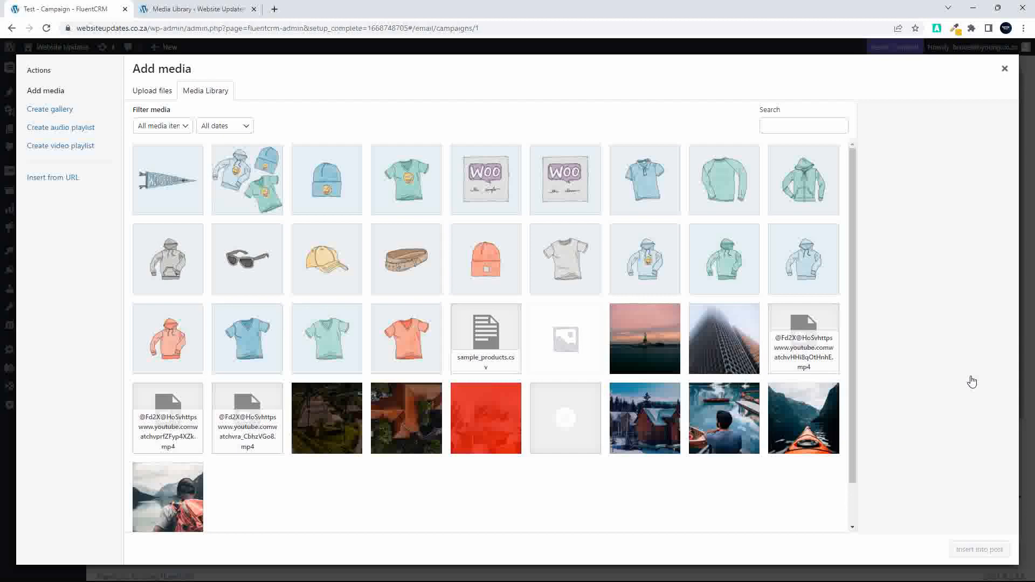
click(686, 319)
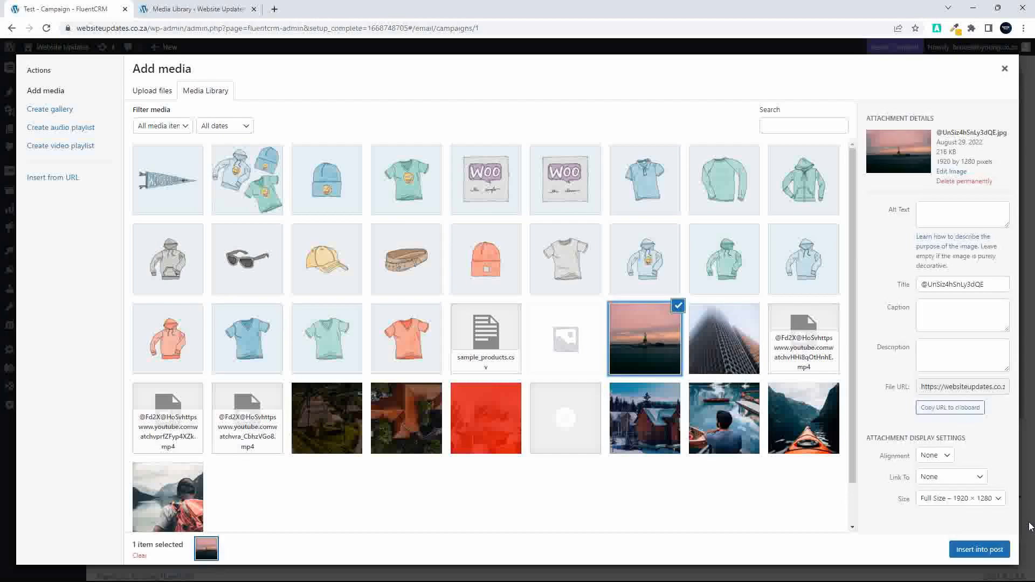
click(975, 550)
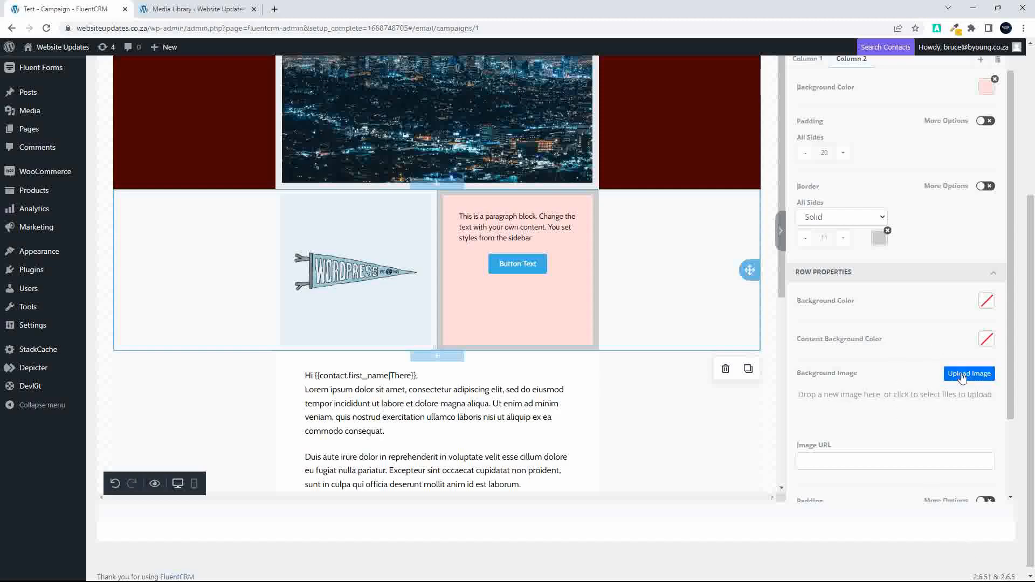
scroll(846, 414, down, 2)
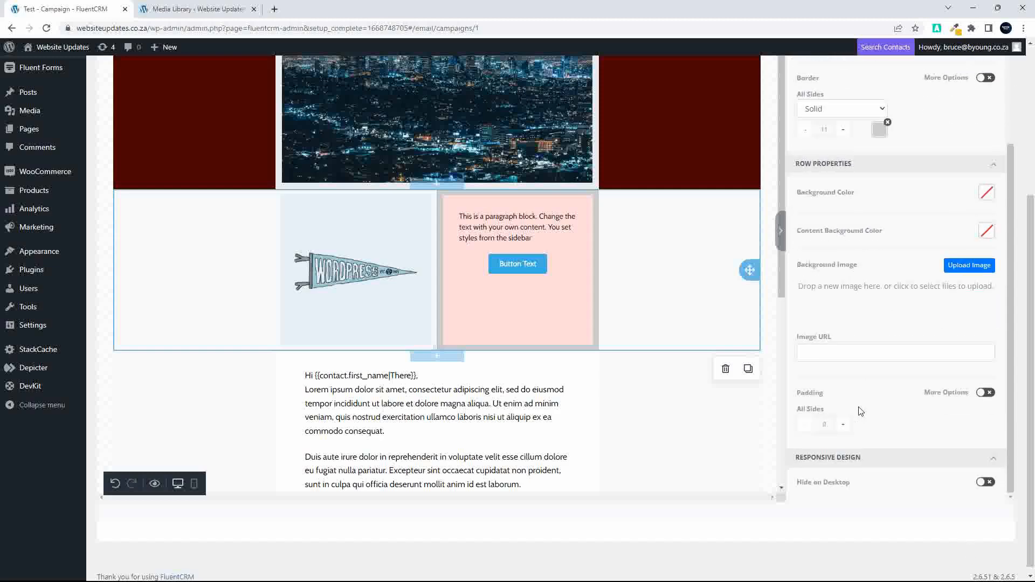
scroll(903, 422, up, 1)
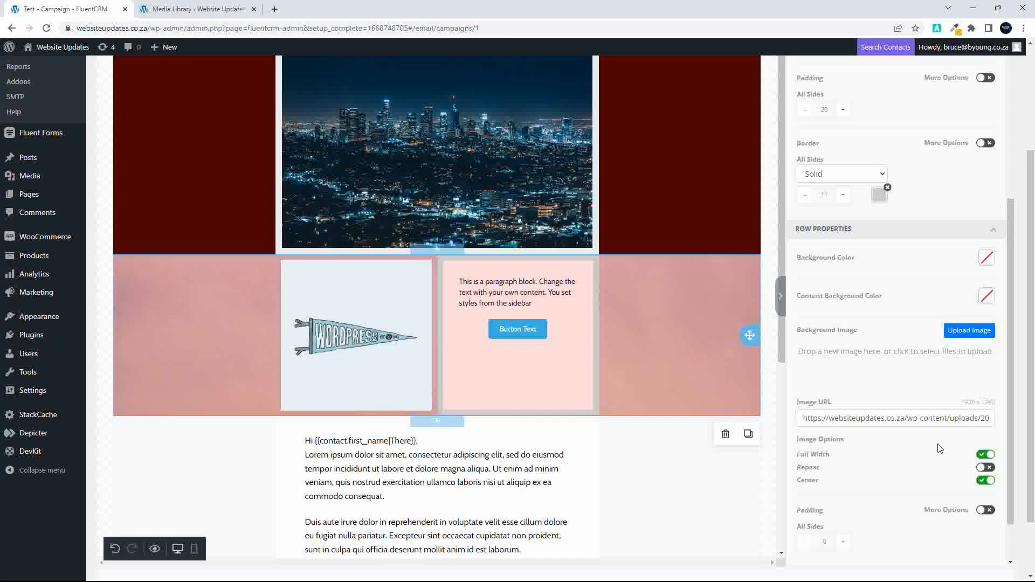
- Try the Repeat, Center and Full Width options off and on for the pennant row's background image
click(985, 467)
click(987, 468)
click(986, 480)
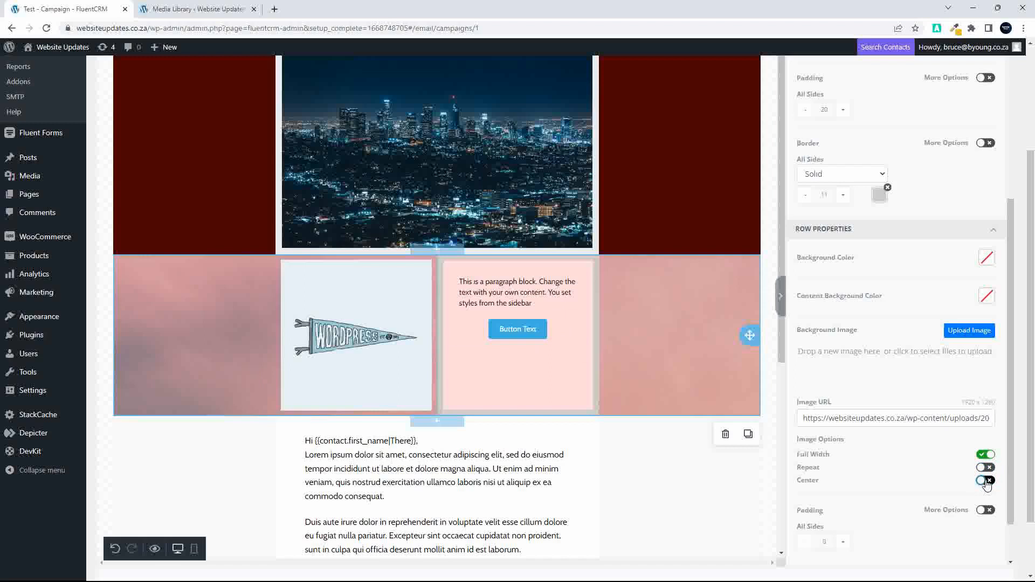
click(986, 455)
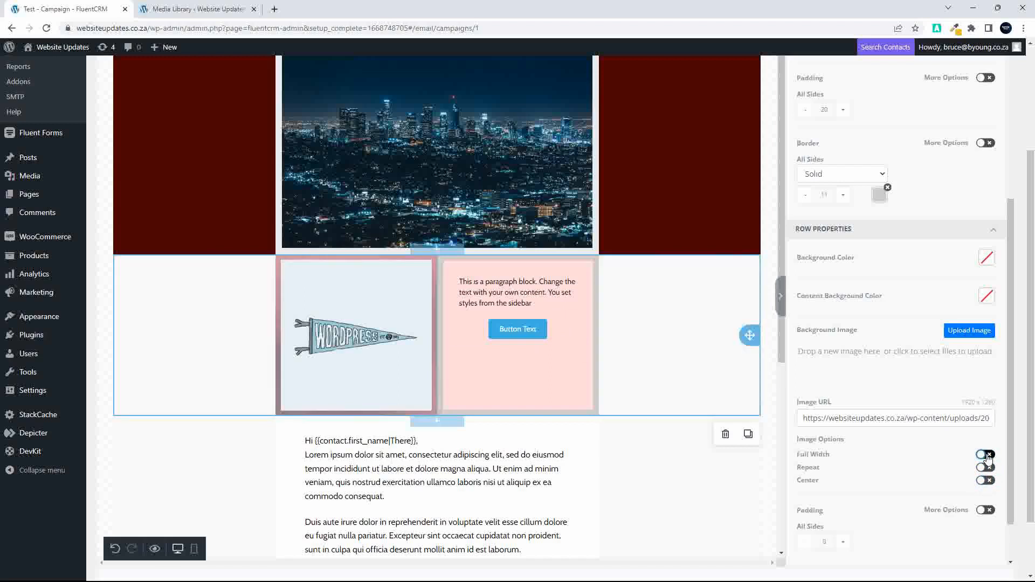
click(987, 455)
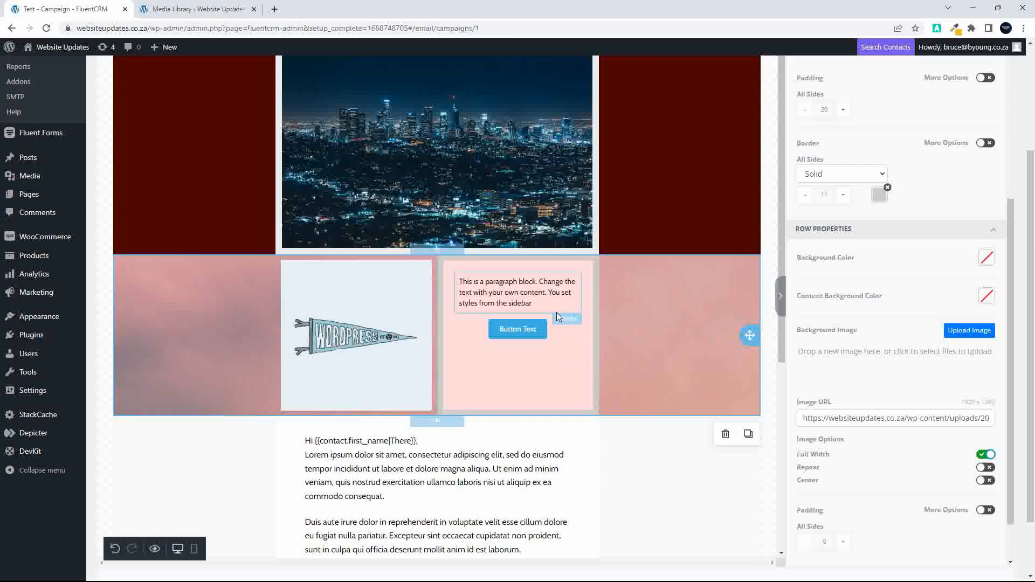
click(986, 481)
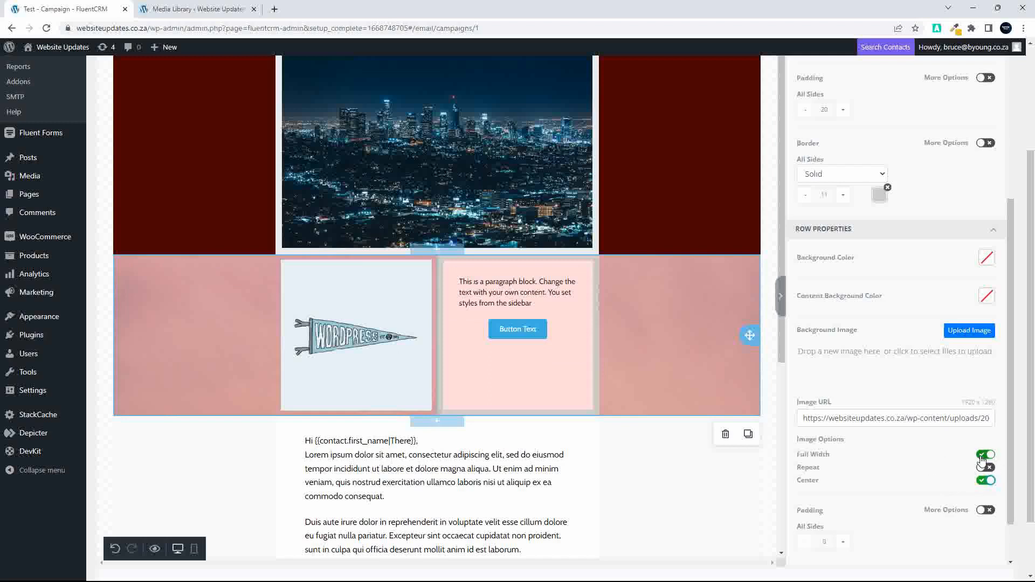
click(984, 456)
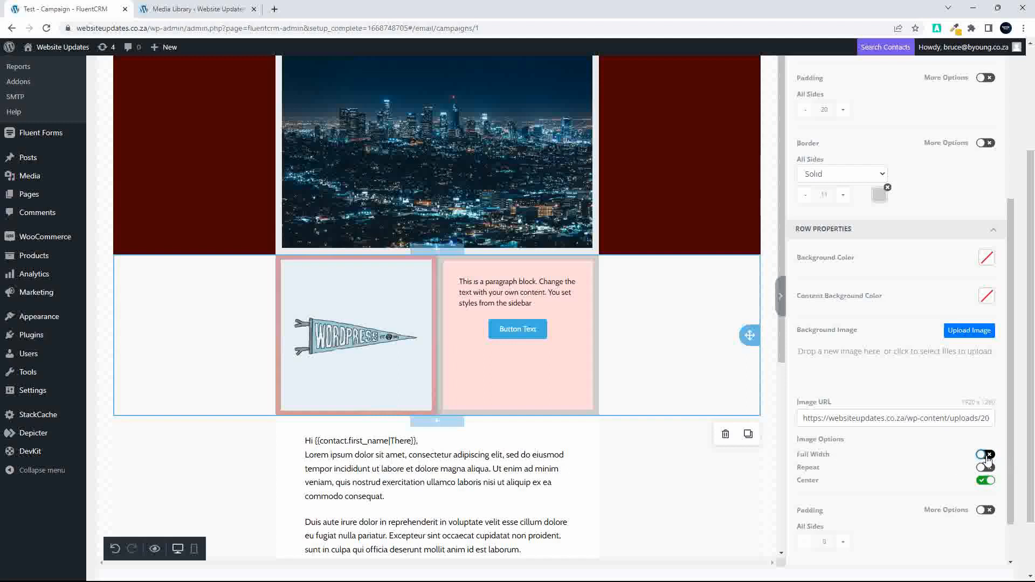
click(986, 455)
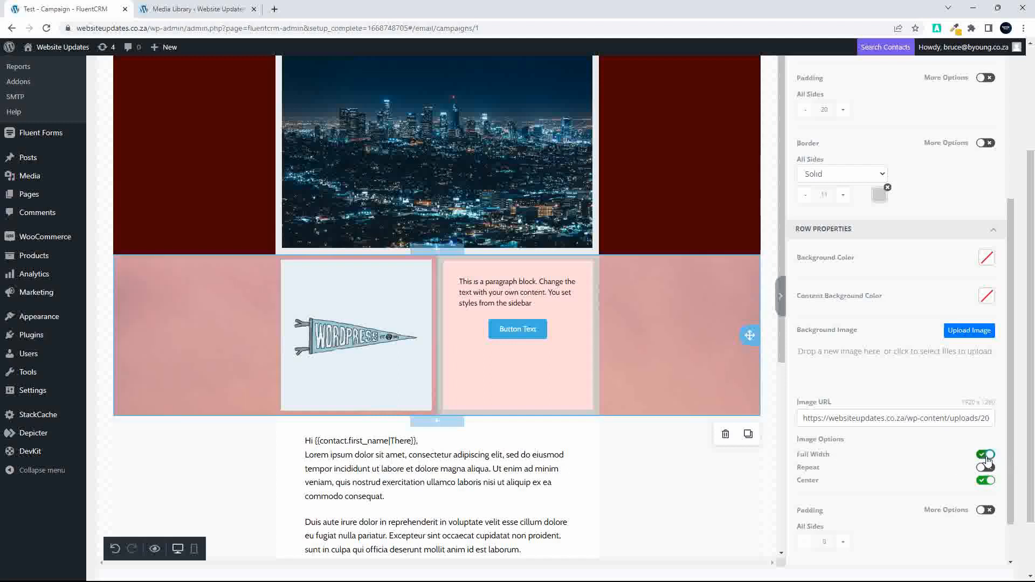
- Replace the pennant row's background image with the media library photo of the backpacker by the mountain lake
click(969, 331)
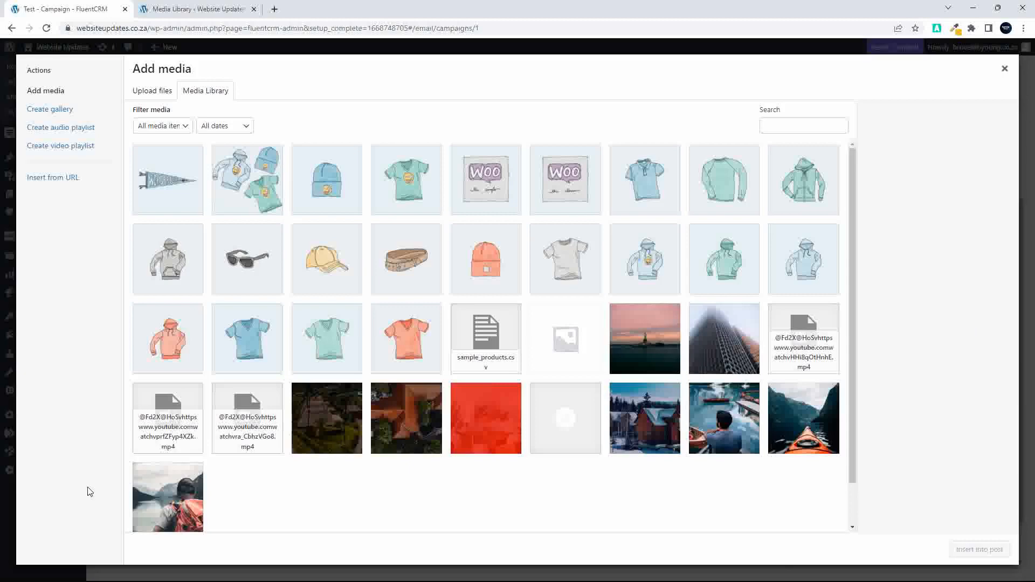
click(154, 499)
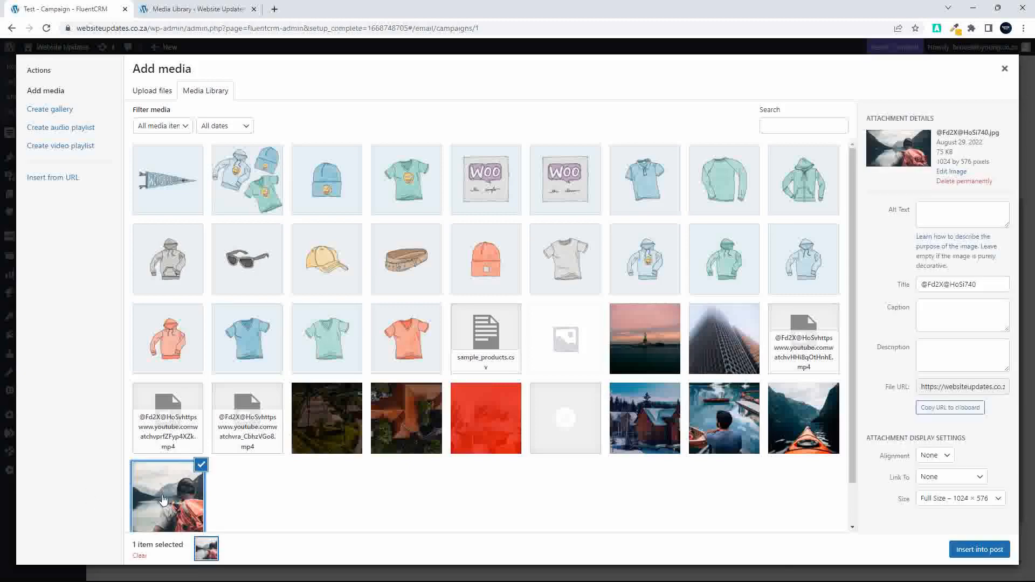
click(960, 551)
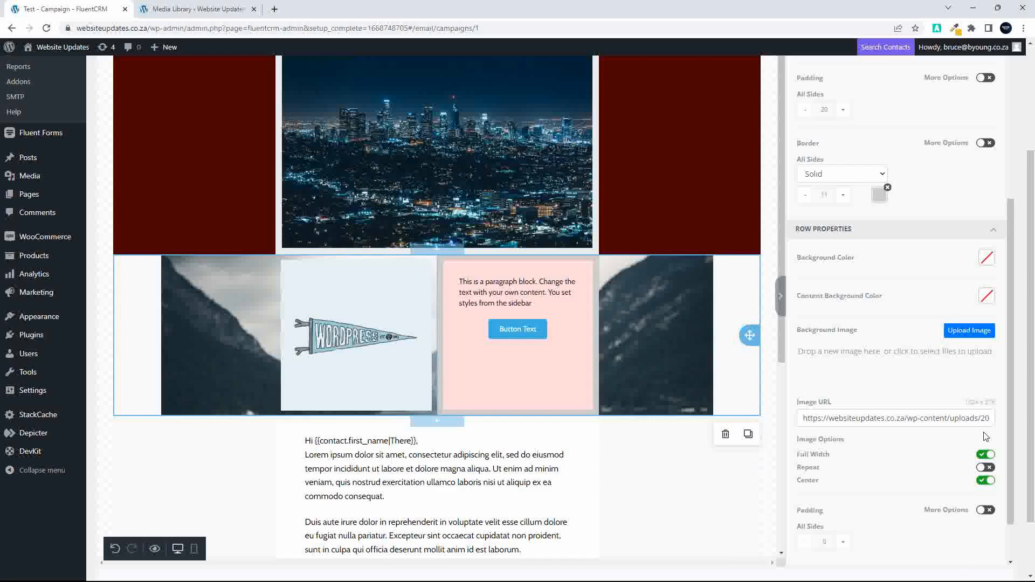
click(970, 331)
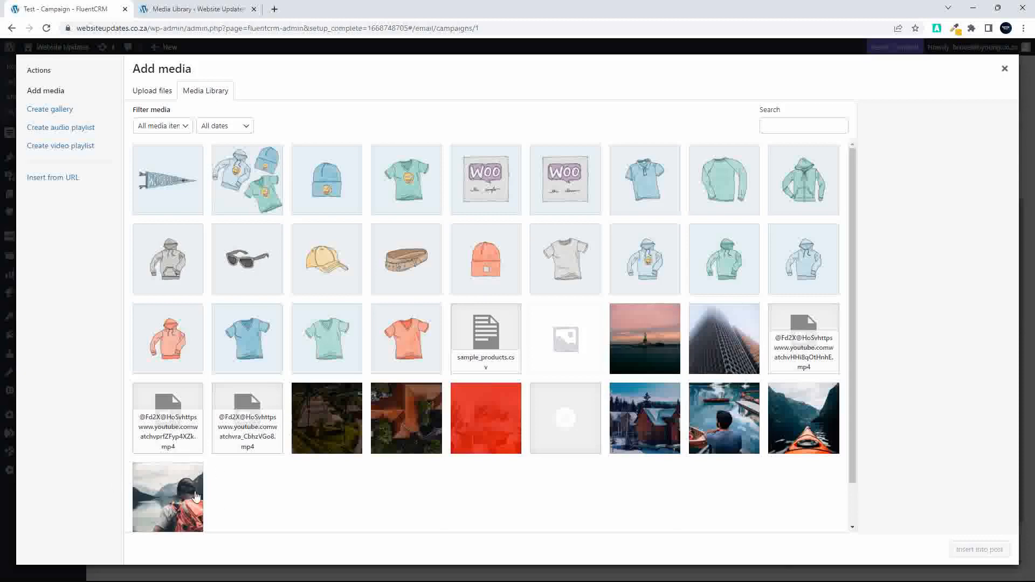
click(180, 491)
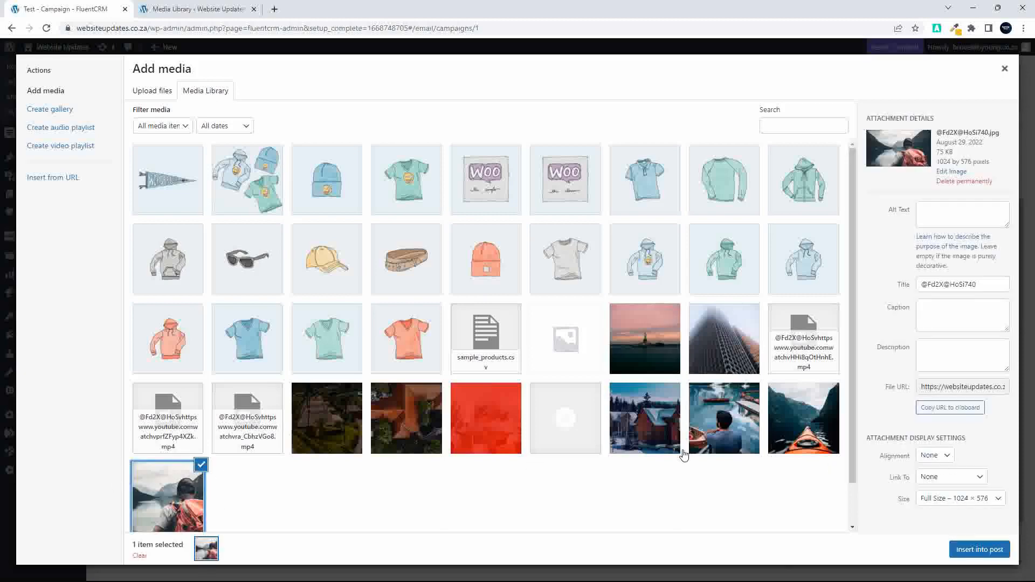
click(1002, 76)
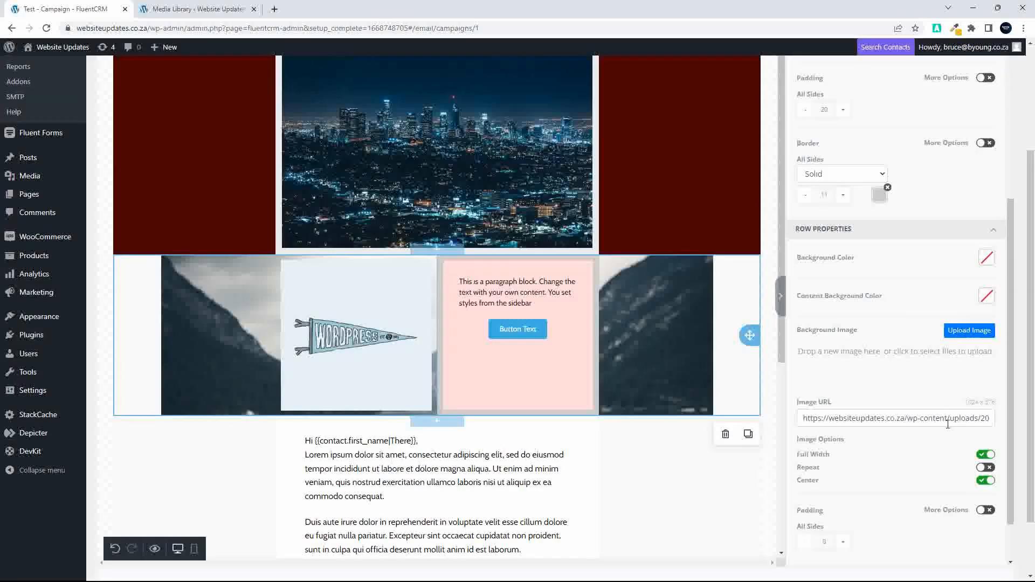
- Turn off Full Width and Center for the pennant row's background image, and remove the image by clearing its URL
click(986, 455)
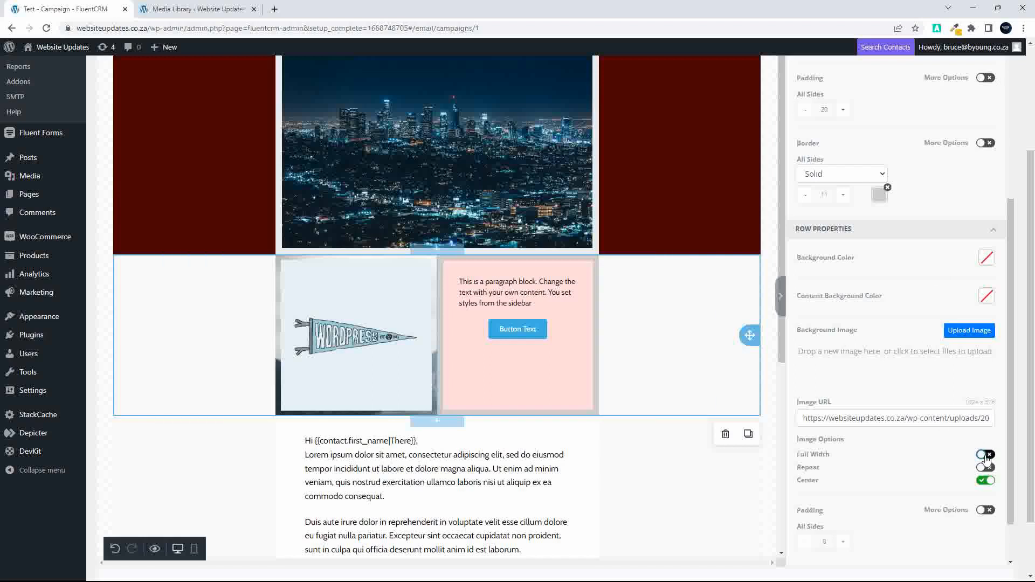
click(985, 480)
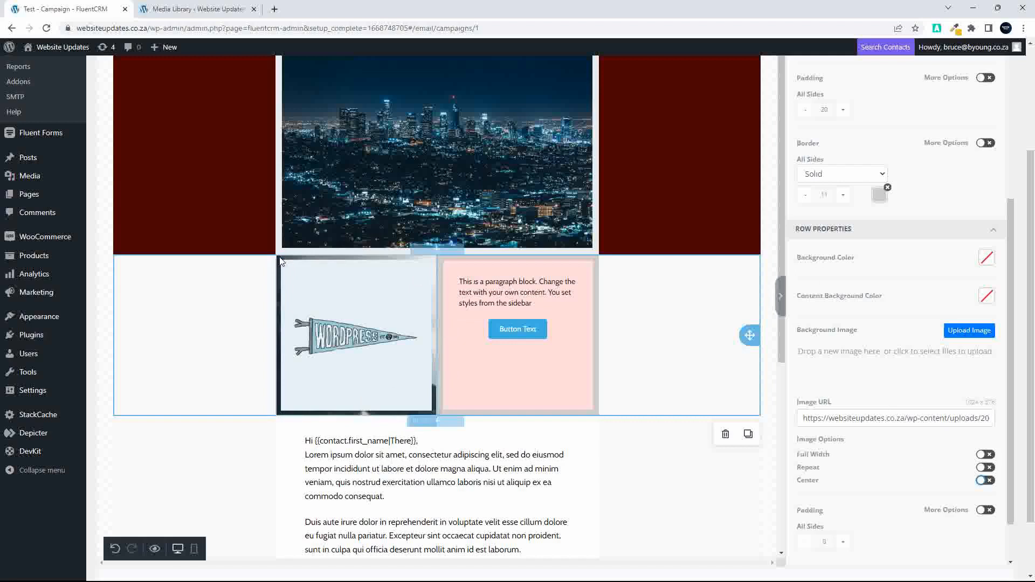
triple_click(927, 418)
key(BackSpace)
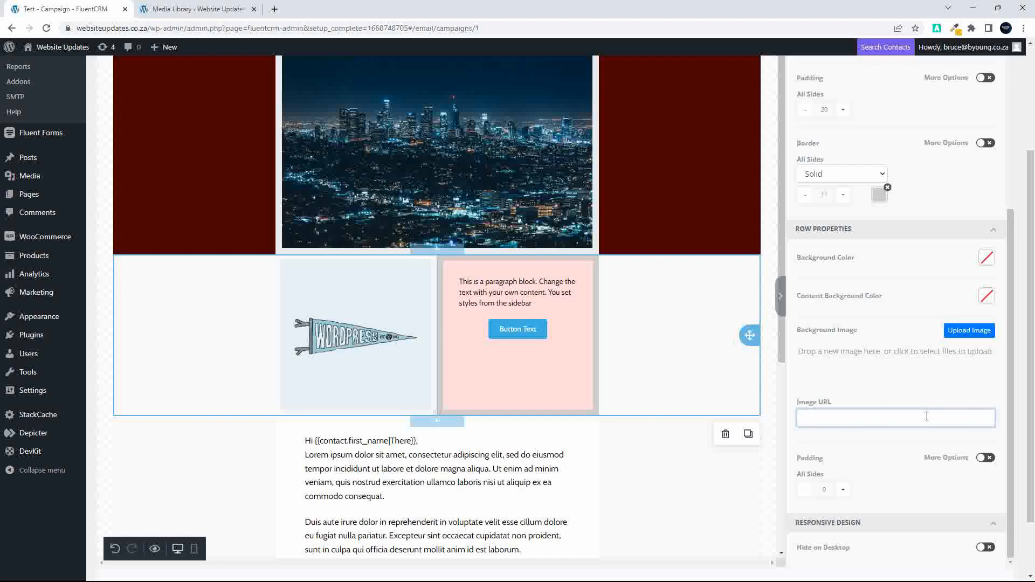
click(226, 313)
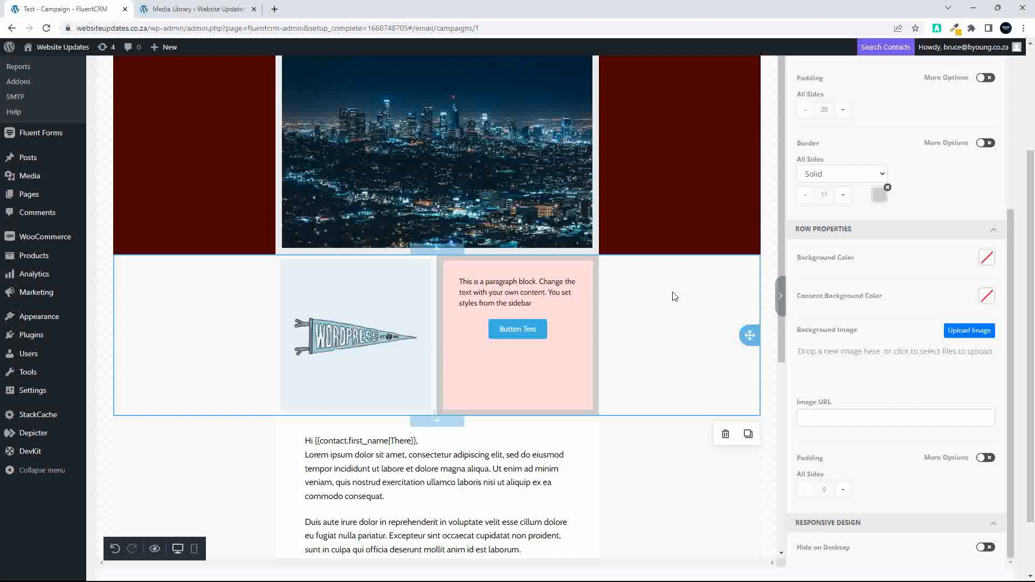
- Set the background color of the whole pennant row to the dark grey 4B4B4B
click(986, 258)
drag(897, 314, 853, 316)
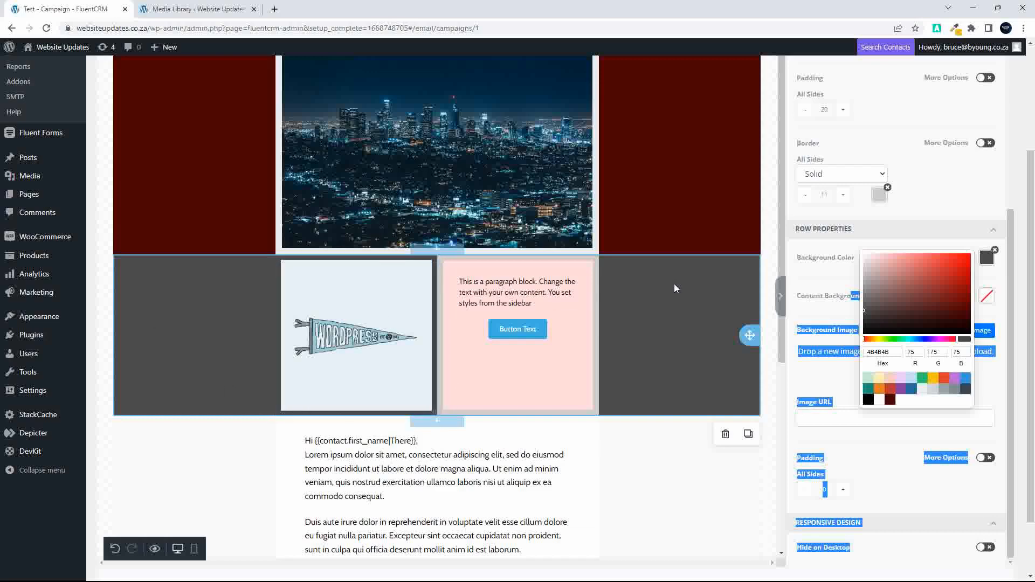
click(931, 235)
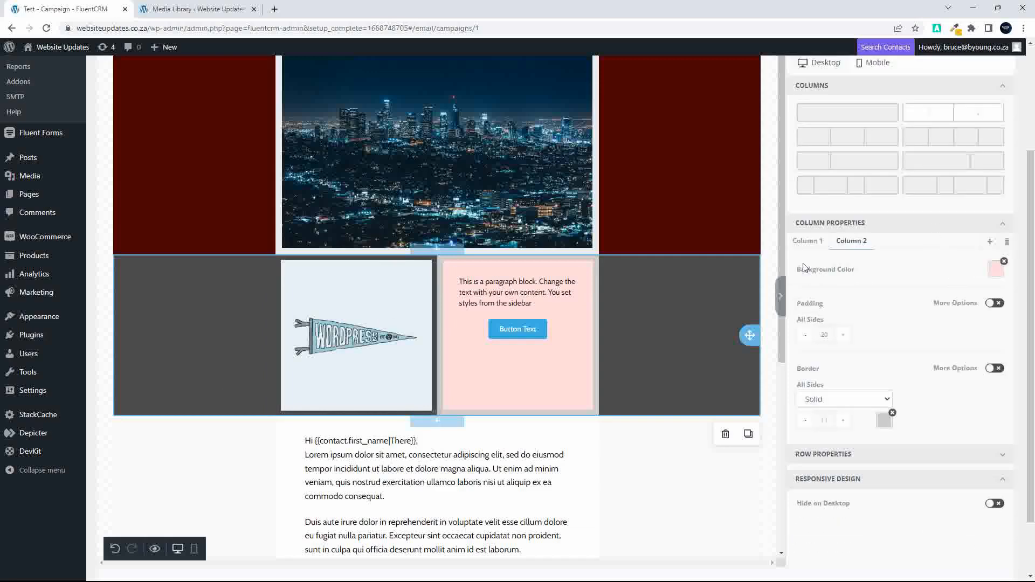
- Set the background color of Column 1 in the pennant row to the red A10000
click(809, 243)
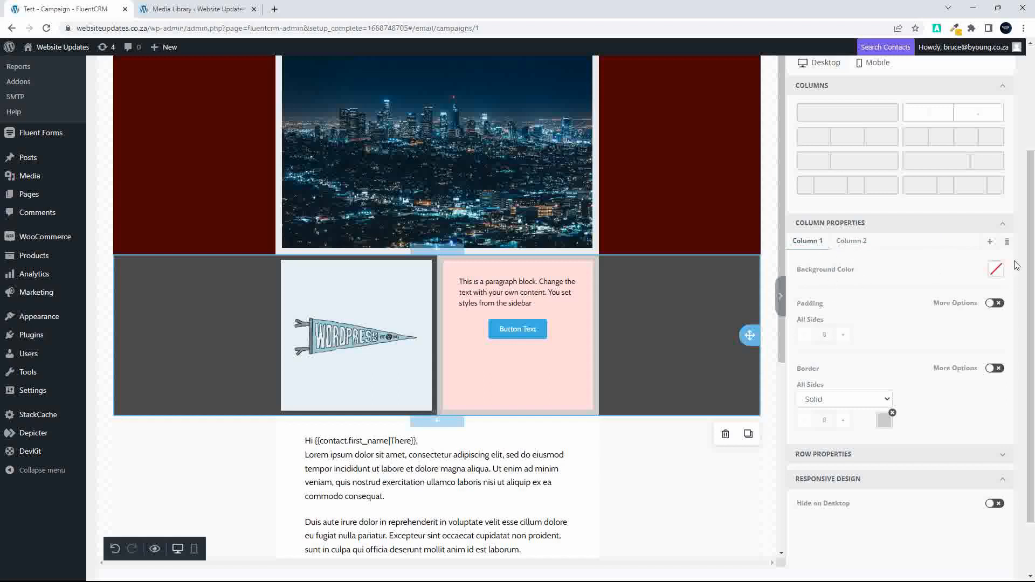
click(996, 271)
mouse_move(936, 331)
mouse_down()
mouse_move(992, 270)
mouse_move(992, 300)
mouse_up()
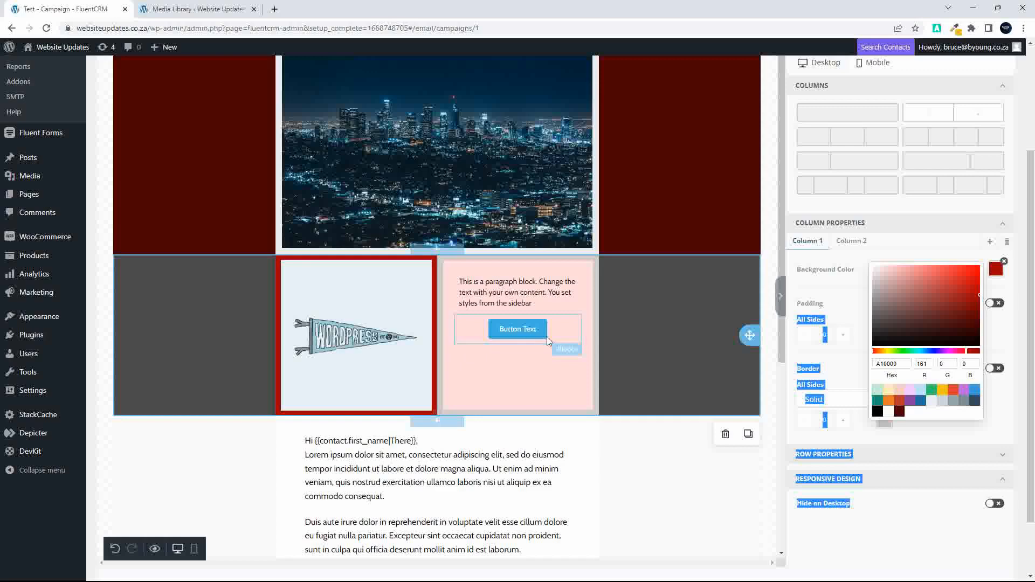
click(629, 319)
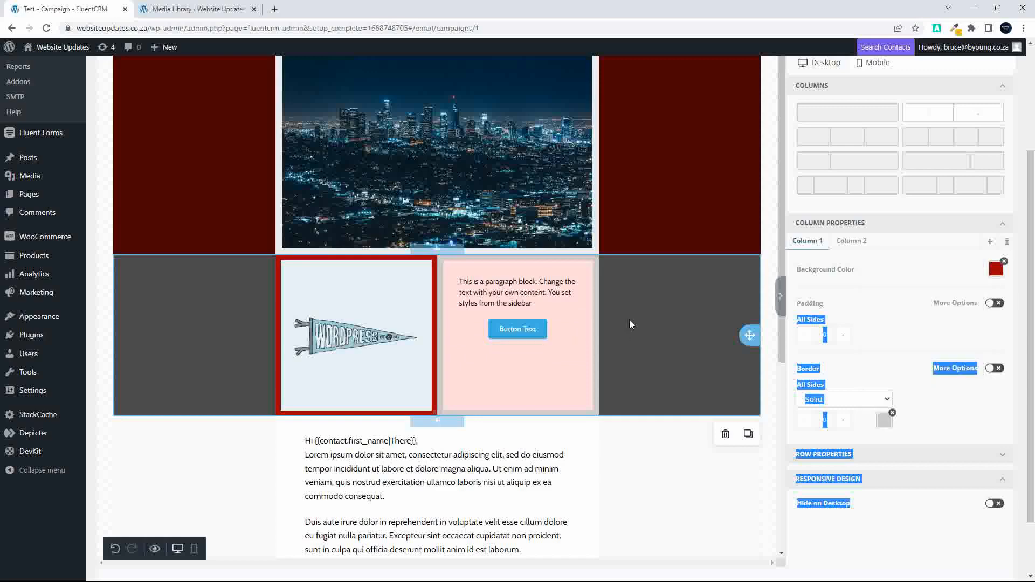
- Set the paragraph text in the pennant row's pink column to the dark red 860000 and center-align it
click(490, 292)
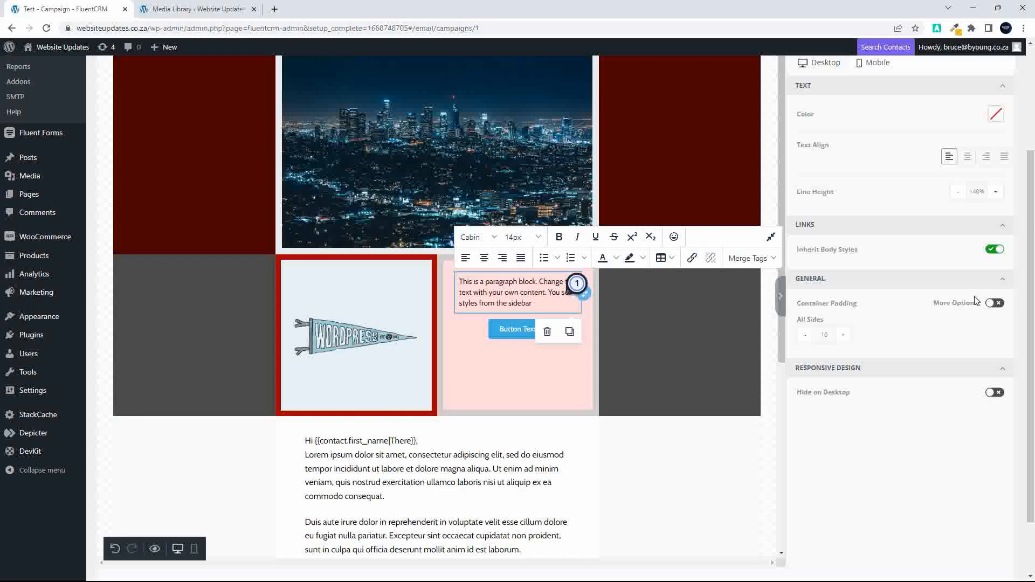
scroll(976, 300, up, 3)
scroll(975, 300, down, 2)
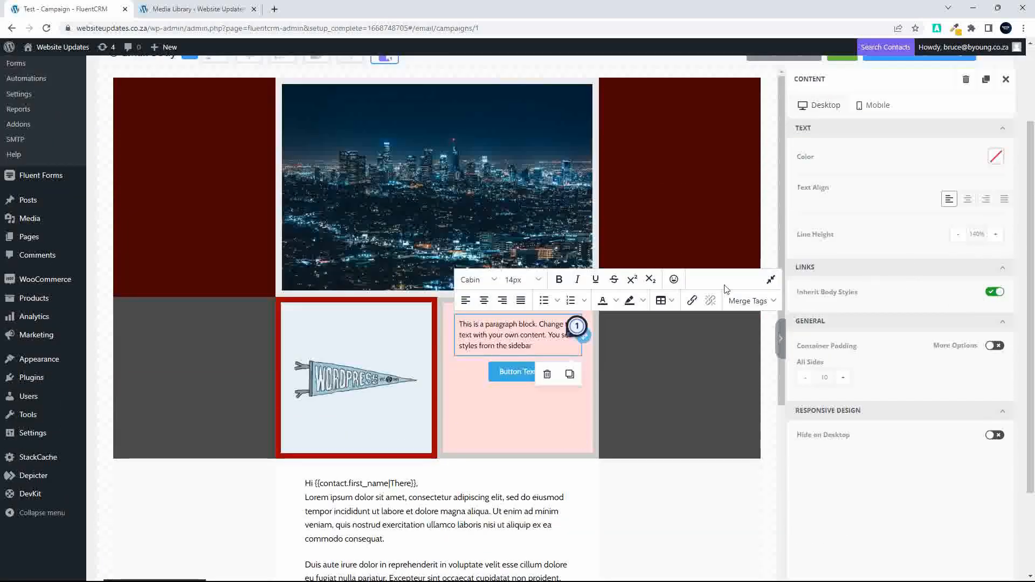
click(996, 161)
drag(965, 176, 988, 194)
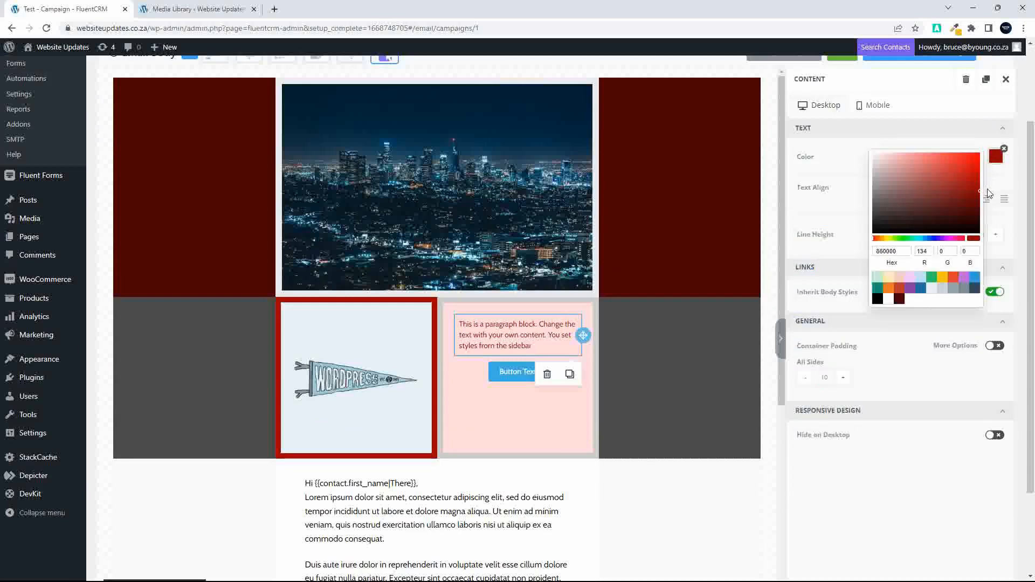
click(919, 142)
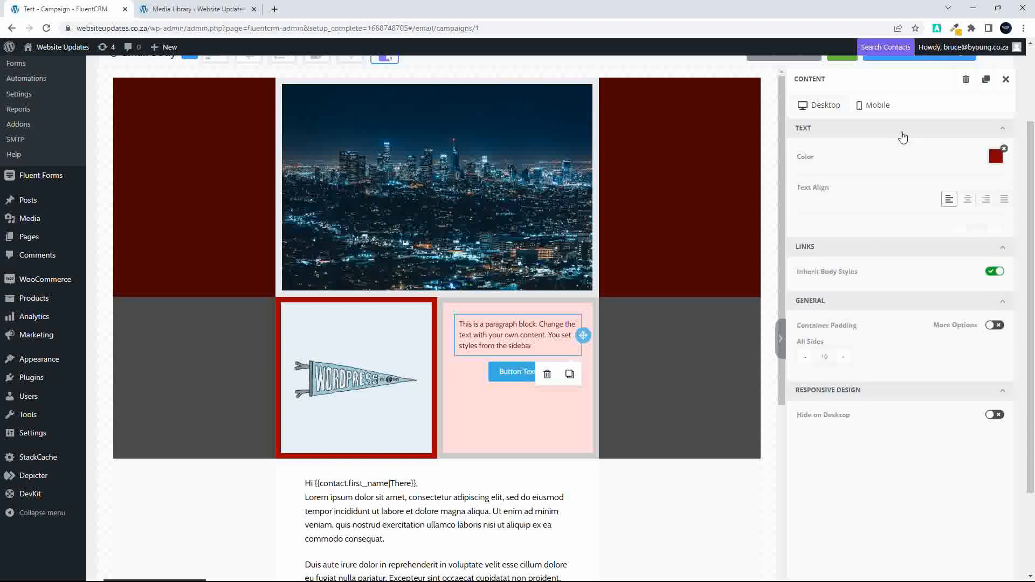
click(967, 200)
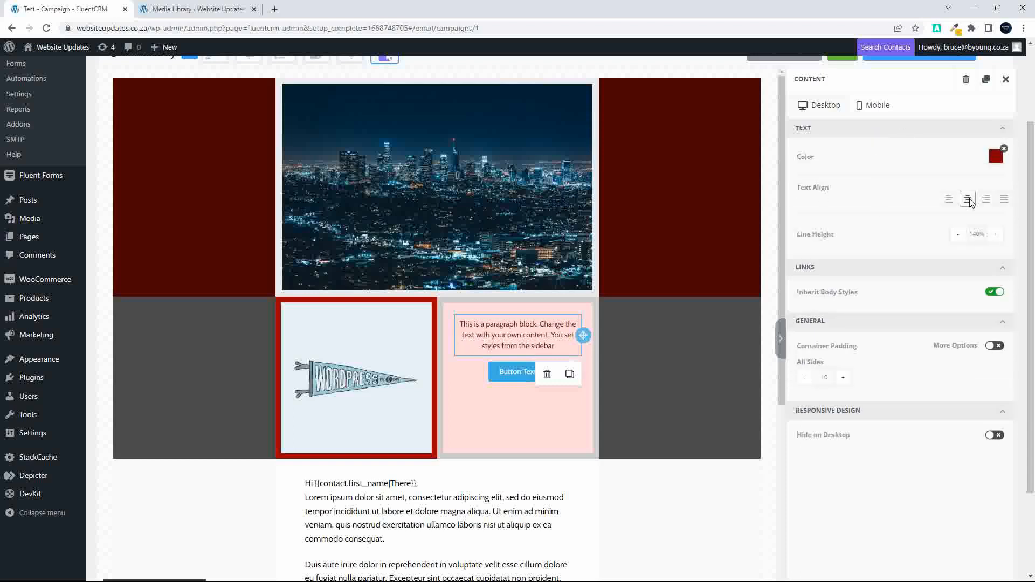
- Left-align the paragraph text in the pink column and set its line height to 160%
click(986, 199)
click(949, 200)
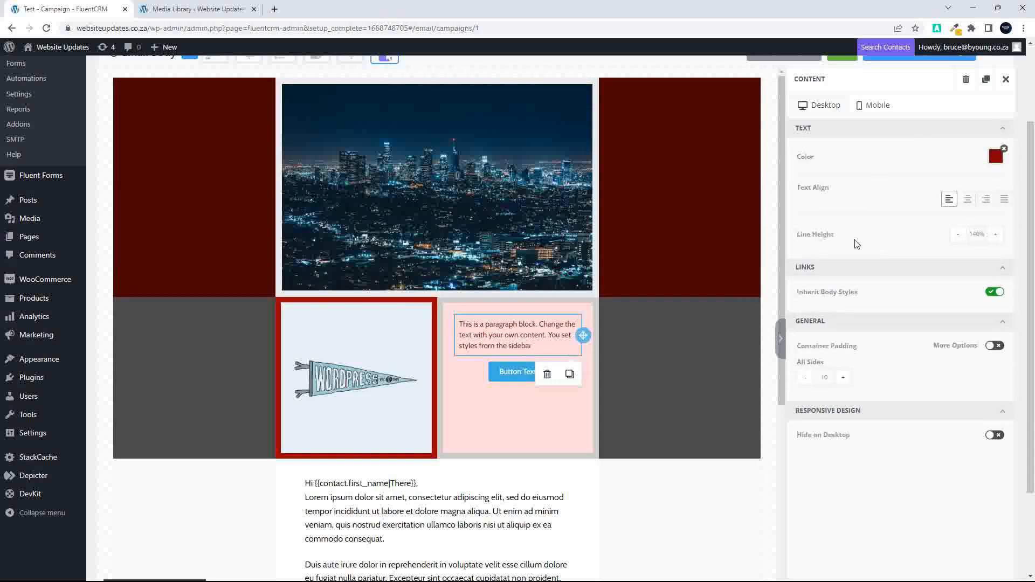
click(996, 237)
click(996, 237)
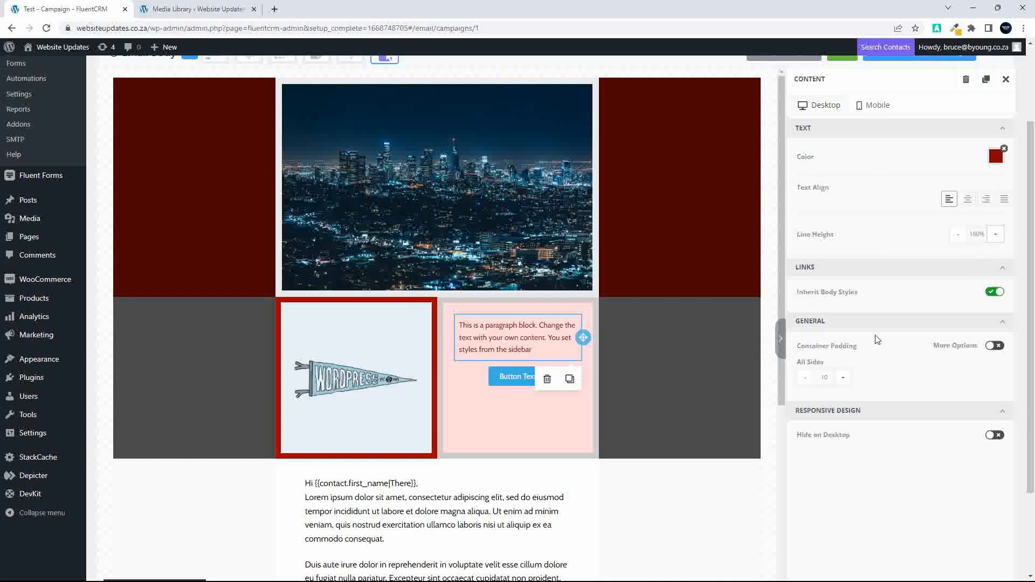
- Turn off Inherit Body Styles for the paragraph's links and turn it back on
click(994, 292)
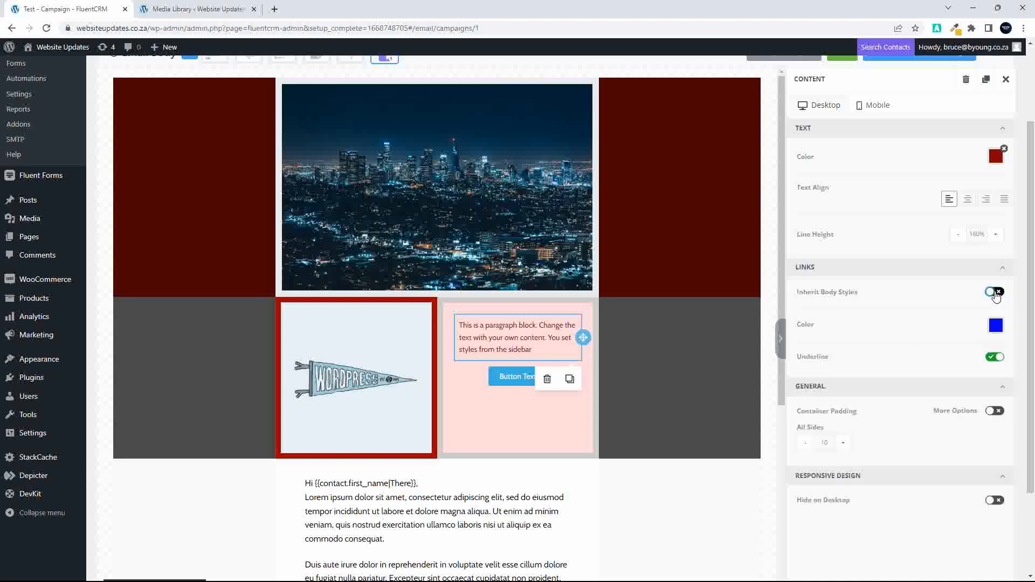
click(995, 292)
click(994, 292)
click(994, 294)
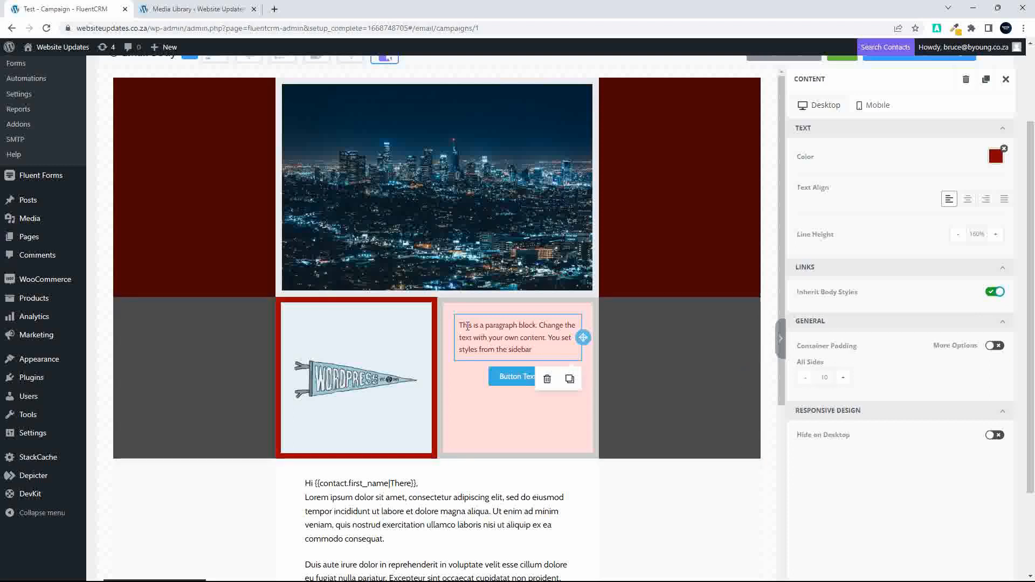
- Set the paragraph's container padding to 9 on all sides
click(805, 377)
click(806, 377)
click(807, 381)
click(807, 382)
click(806, 382)
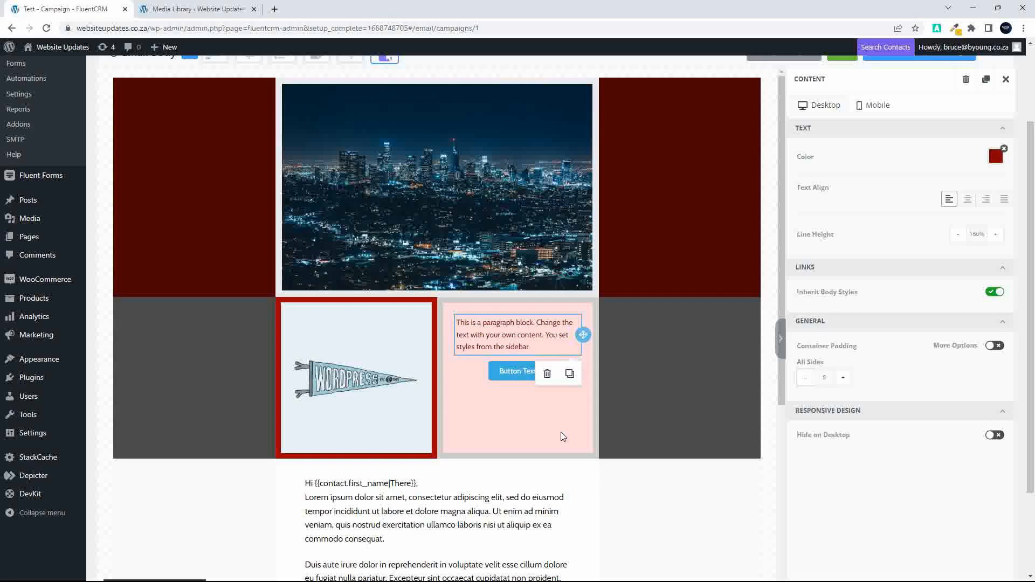
- Select the button in the pink column and examine its available action types
click(512, 371)
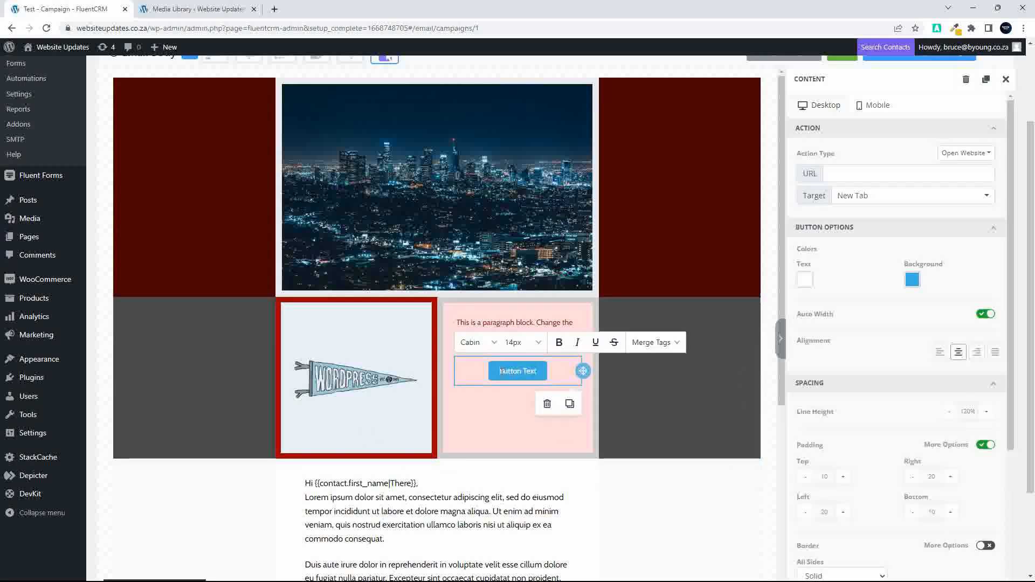
scroll(907, 259, up, 2)
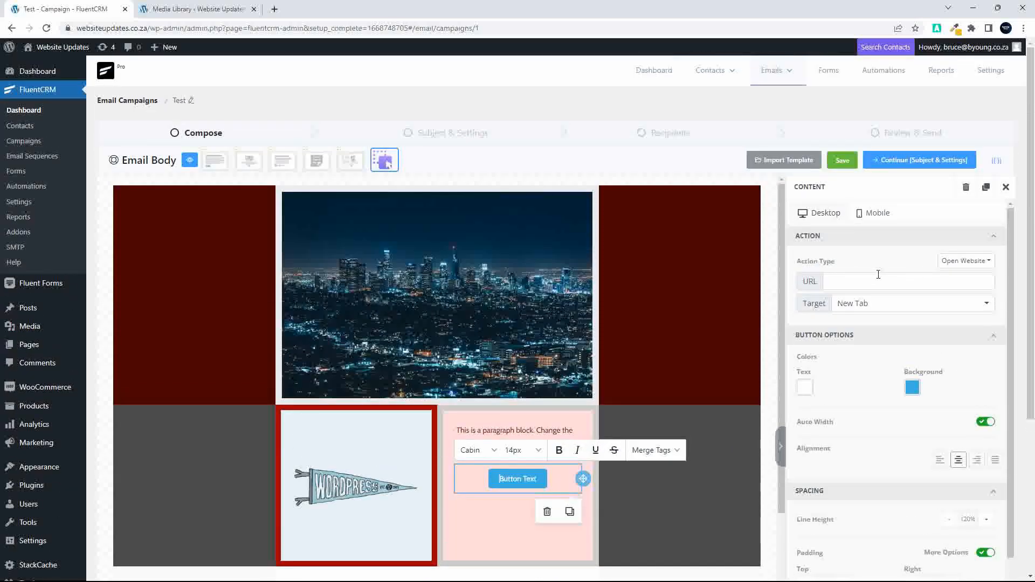
click(965, 262)
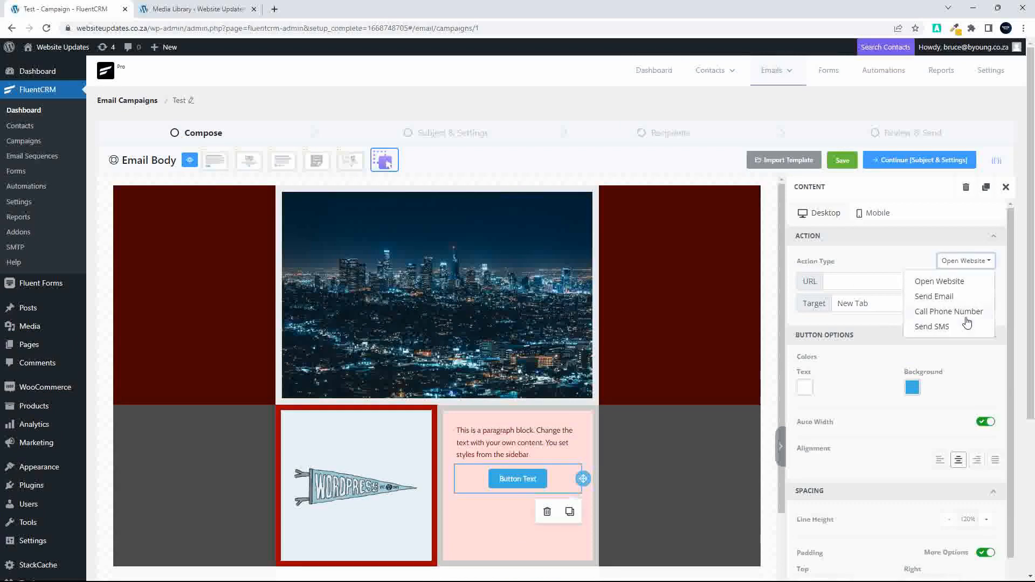
click(975, 264)
- Set the button's background color to the red AC0700
scroll(931, 310, down, 3)
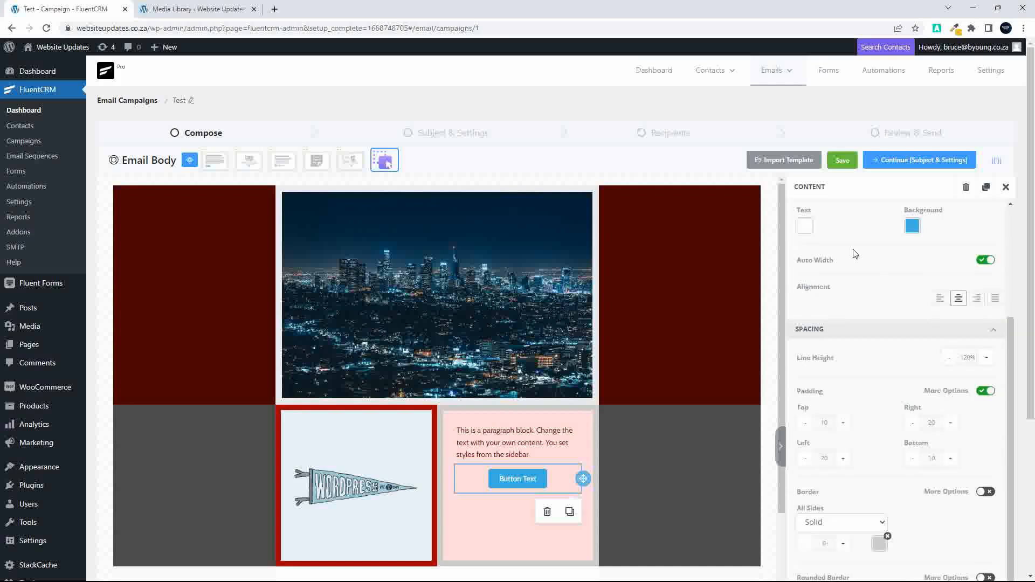
click(912, 226)
click(791, 308)
click(892, 262)
drag(893, 266, 911, 253)
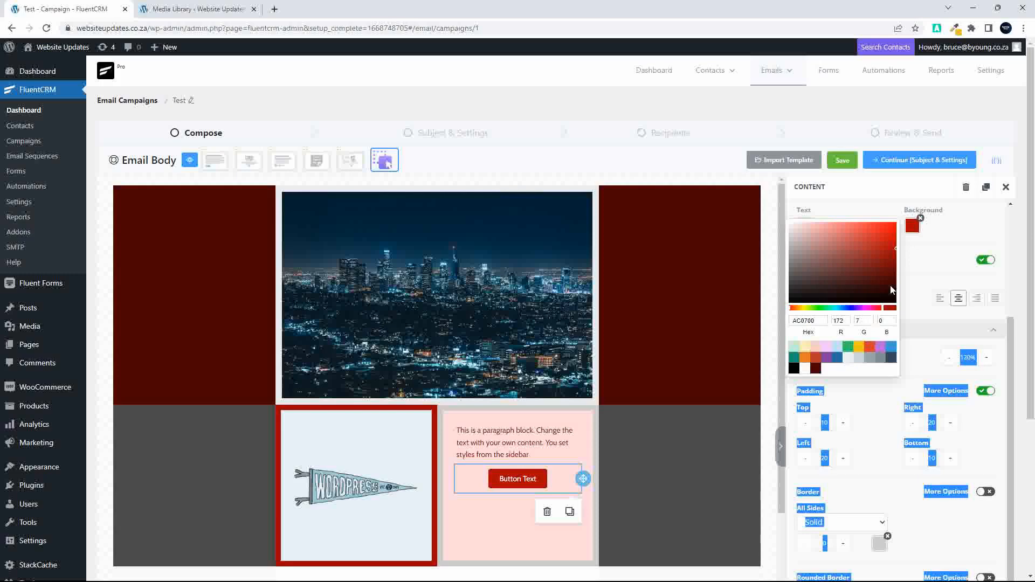
- Turn off Auto Width for the button, leaving its width at 100%
click(985, 260)
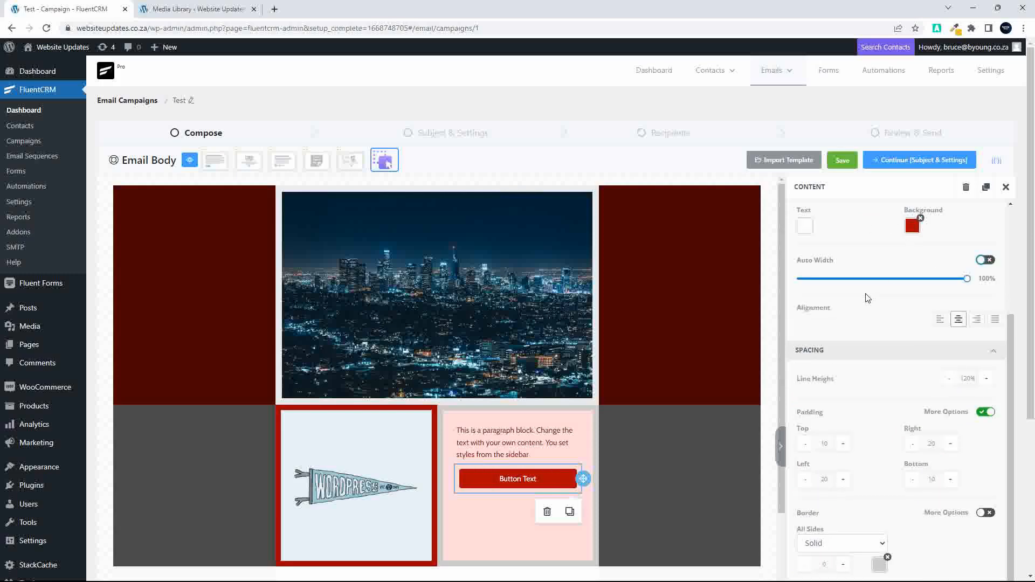
scroll(867, 299, down, 1)
scroll(981, 259, up, 1)
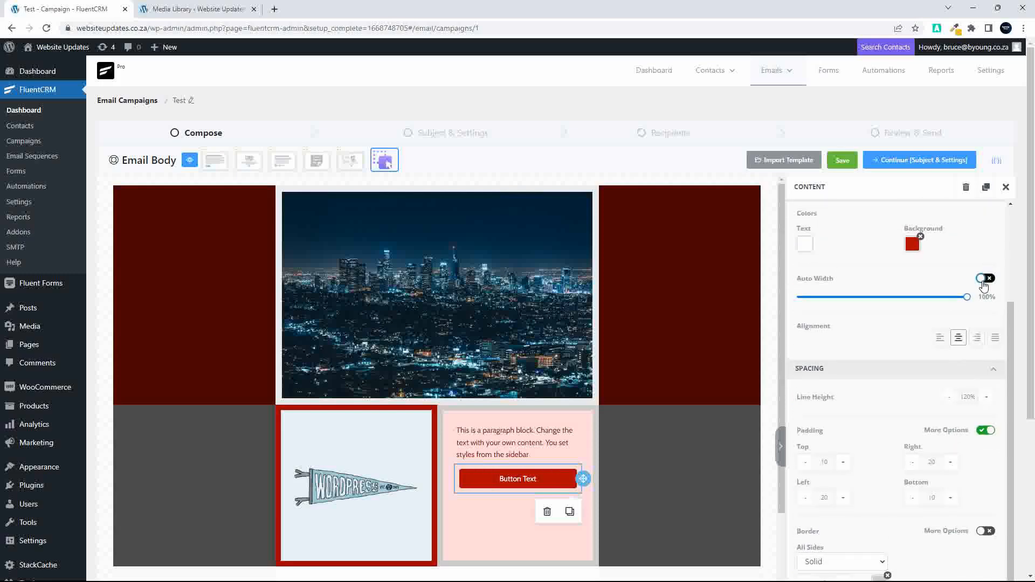
click(984, 279)
click(985, 279)
- Try a top padding of 2 on the button and restore it to 10
scroll(898, 364, down, 1)
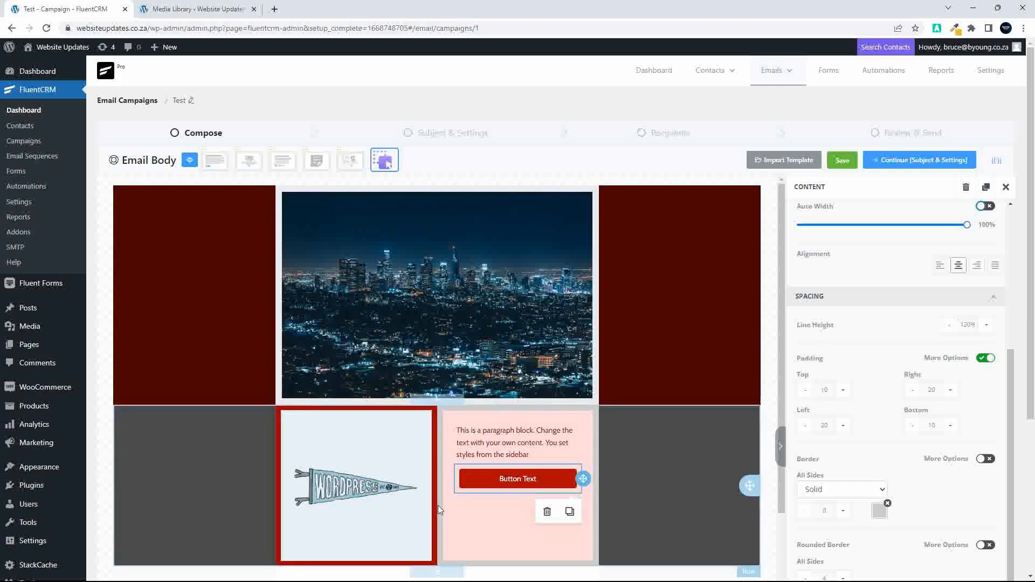
click(806, 390)
click(805, 390)
click(805, 391)
click(807, 396)
click(807, 395)
click(807, 396)
click(807, 395)
click(807, 395)
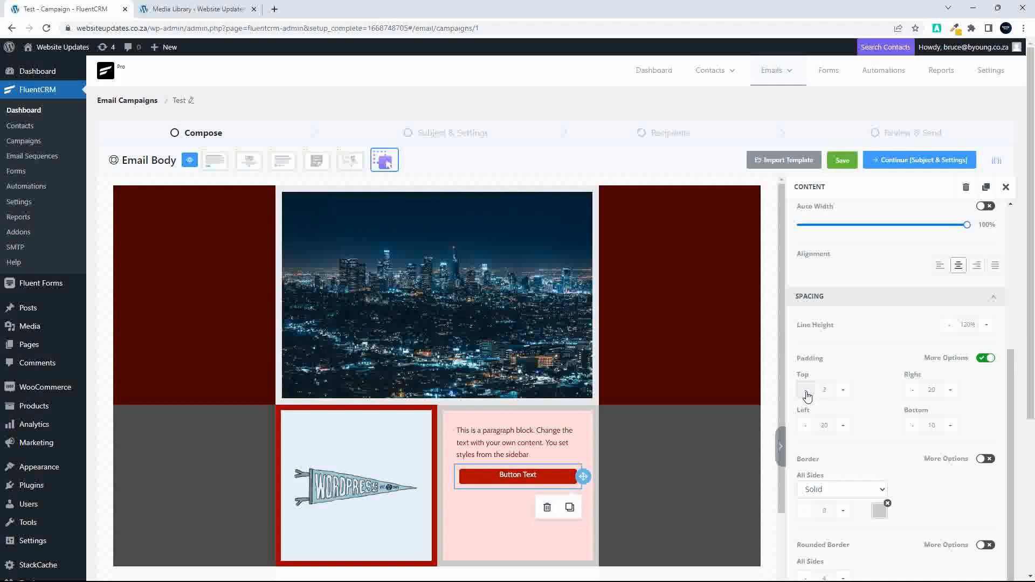
click(844, 391)
click(844, 391)
click(844, 391)
click(844, 391)
click(844, 391)
click(844, 391)
click(845, 391)
click(844, 391)
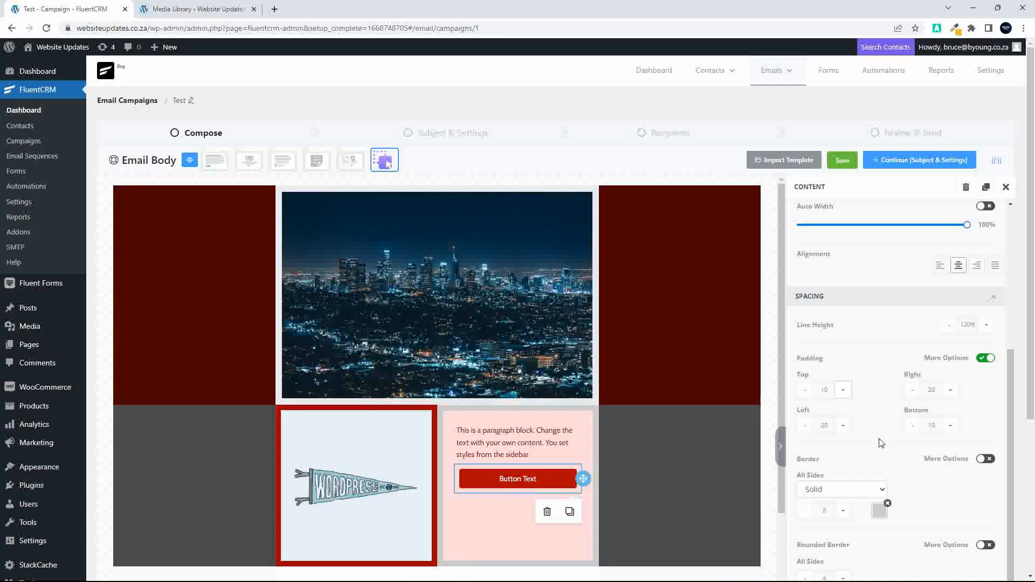
- Give the button a solid black border with a width of 6 on all sides
scroll(882, 443, down, 1)
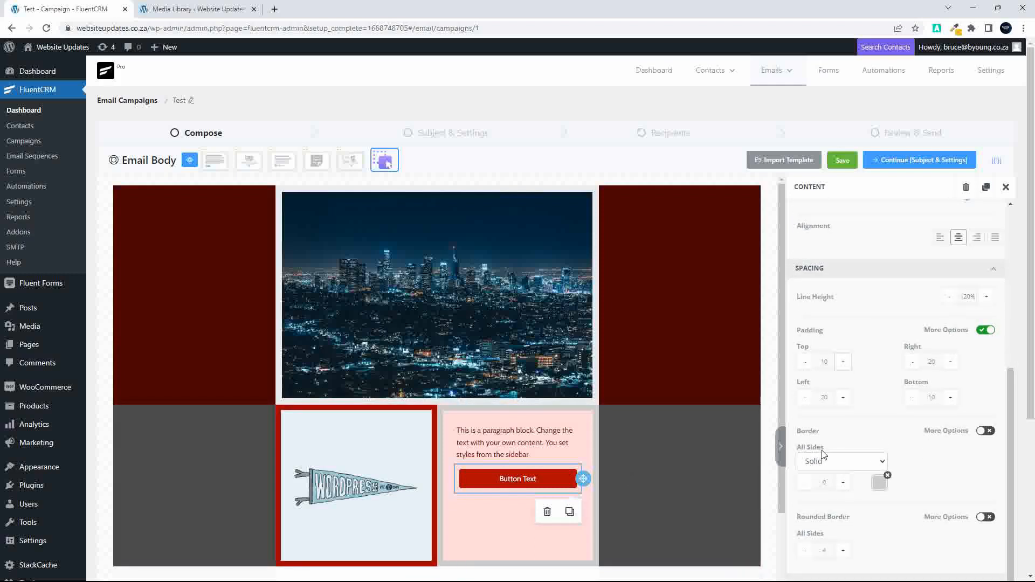
click(844, 483)
click(843, 483)
click(843, 483)
click(843, 484)
click(843, 484)
click(843, 484)
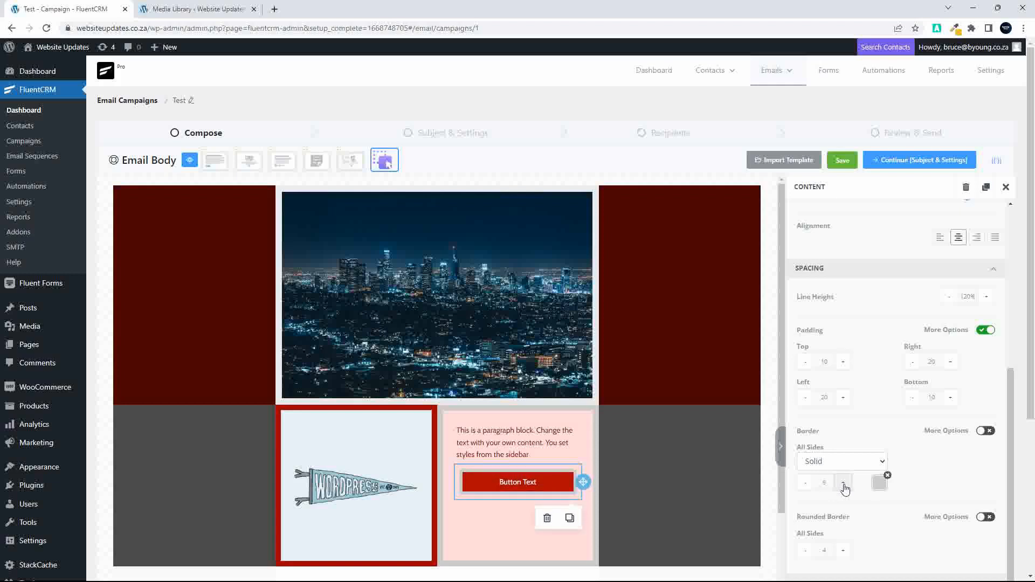
click(877, 484)
drag(826, 506, 863, 558)
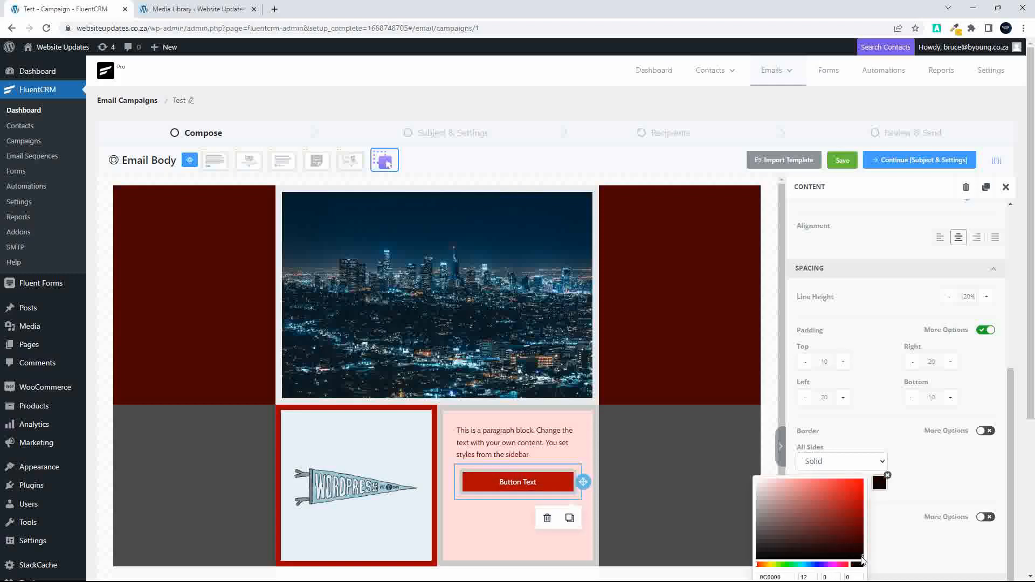
click(935, 481)
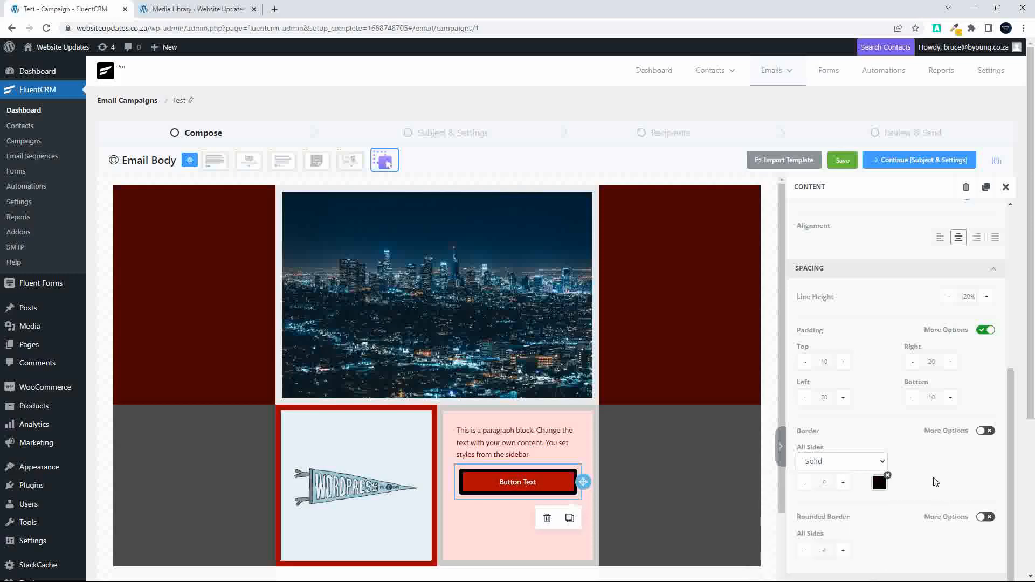
- Set the button's rounded border to 10 on all sides
scroll(873, 485, down, 2)
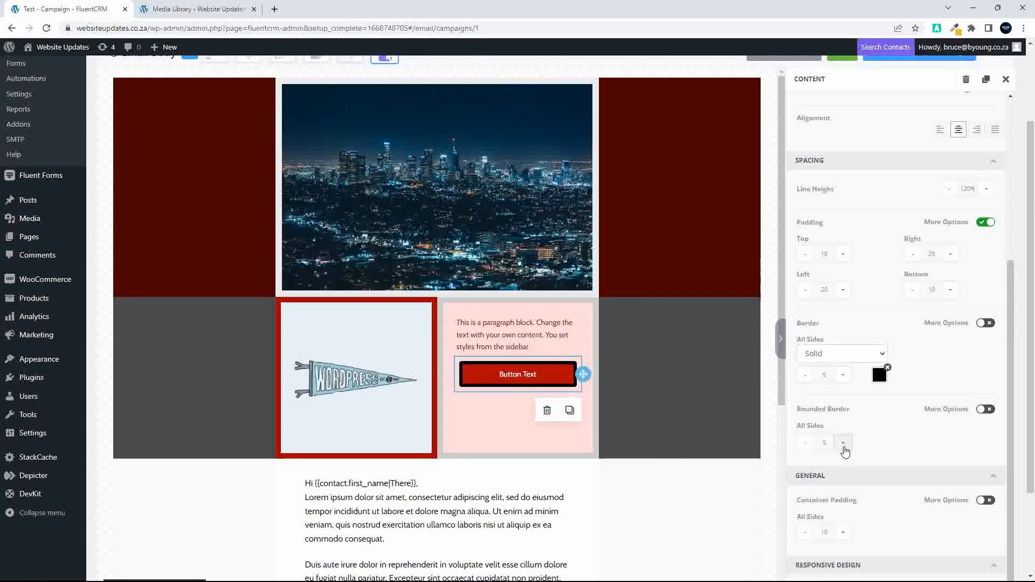
click(843, 447)
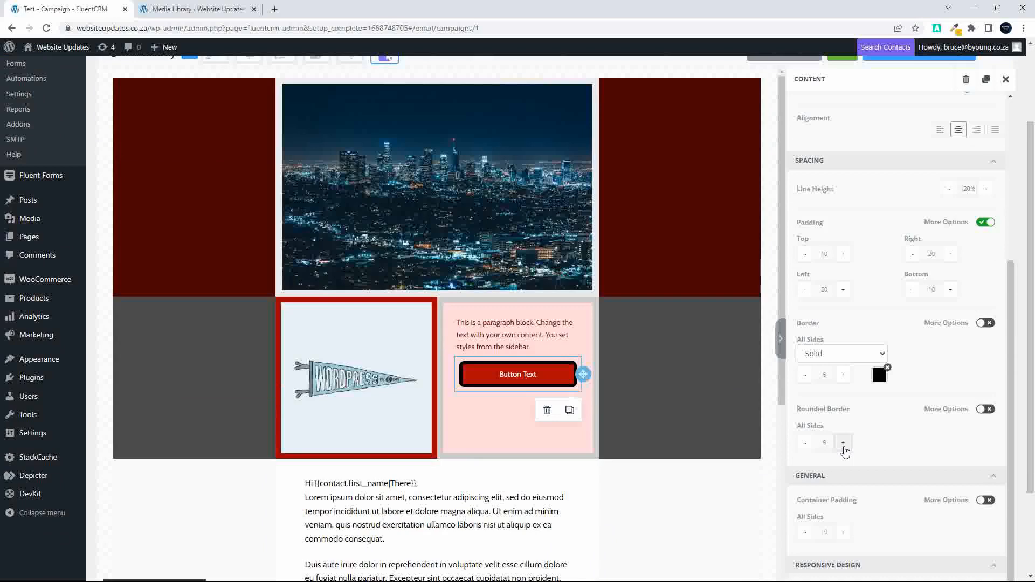
click(844, 448)
- Reduce the button's container padding to 0 on all sides
scroll(843, 452, down, 2)
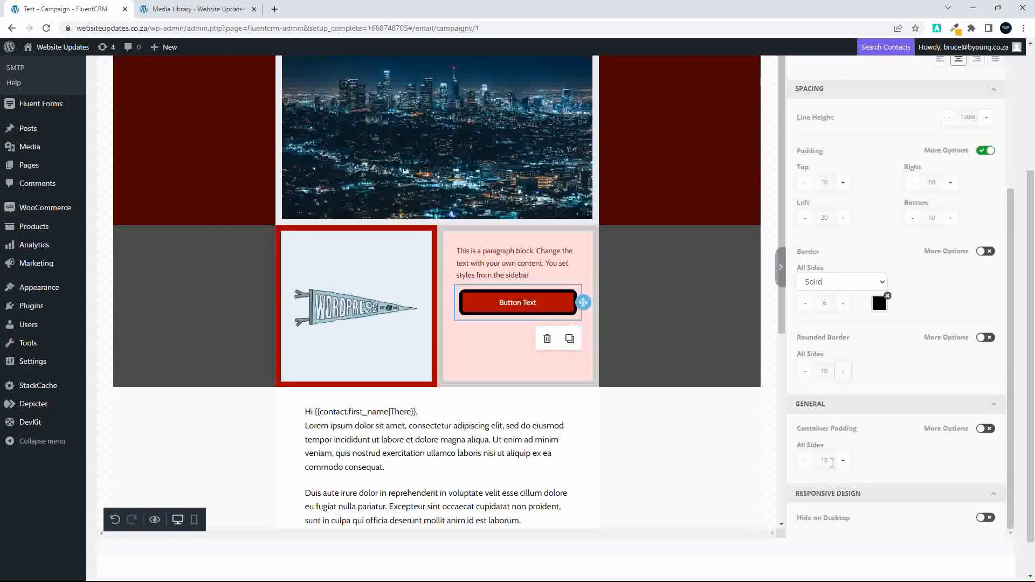
click(807, 464)
click(807, 464)
click(807, 464)
click(808, 464)
click(807, 464)
click(808, 464)
click(808, 464)
click(807, 464)
click(807, 462)
click(807, 462)
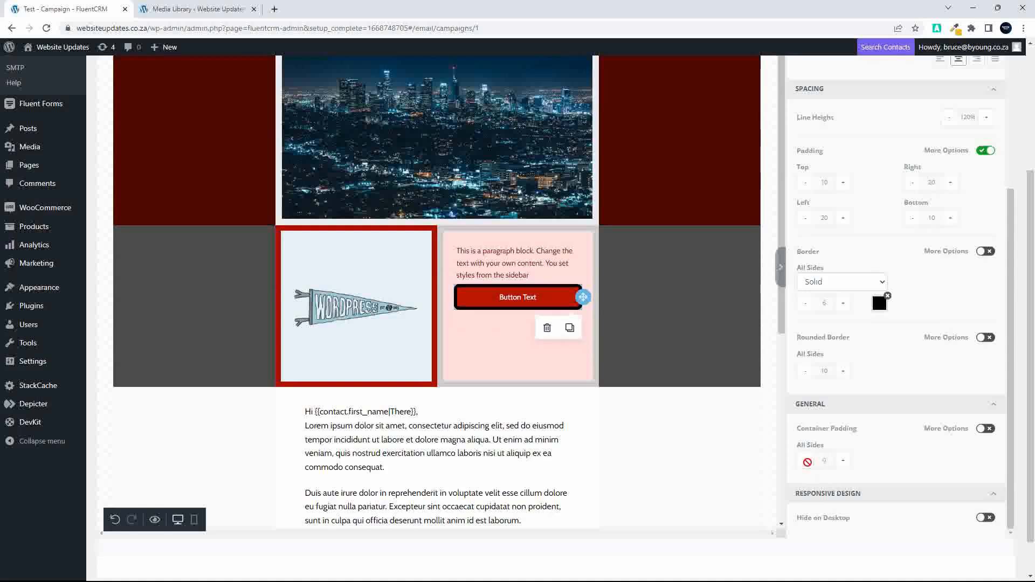
- Set the button's container padding to 9 on all sides
click(843, 462)
click(843, 461)
click(843, 461)
click(843, 461)
click(843, 462)
click(843, 462)
click(844, 462)
click(844, 461)
click(843, 461)
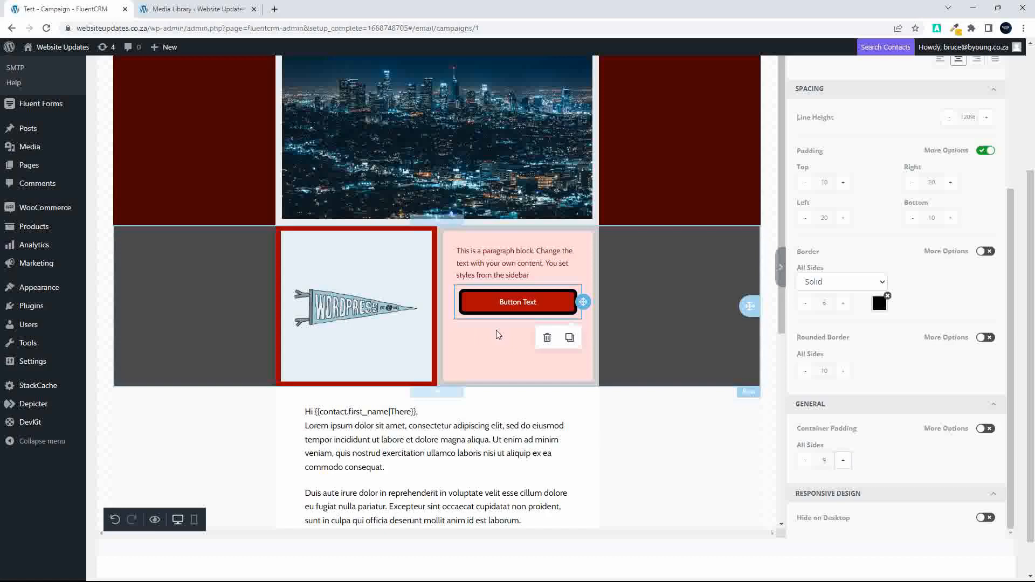
- Select the pennant row and review the desktop layout of the city image and pennant rows
click(510, 358)
scroll(510, 357, up, 2)
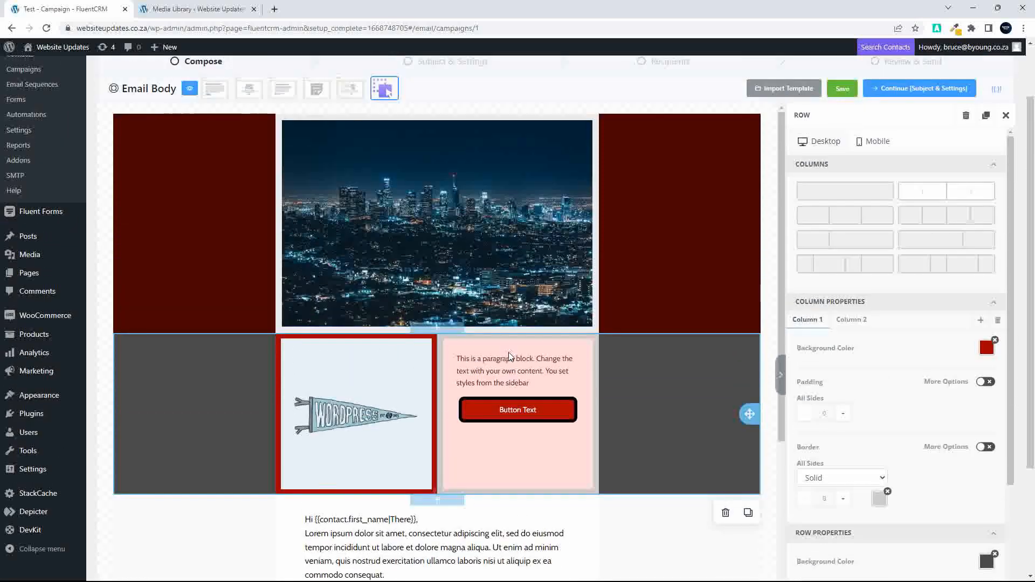
scroll(525, 371, up, 2)
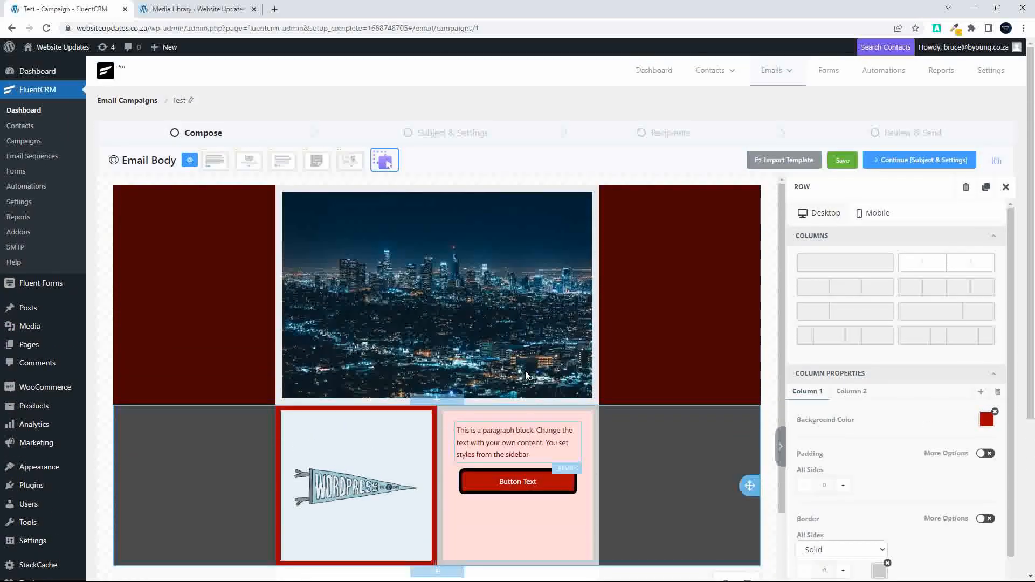
scroll(525, 371, down, 3)
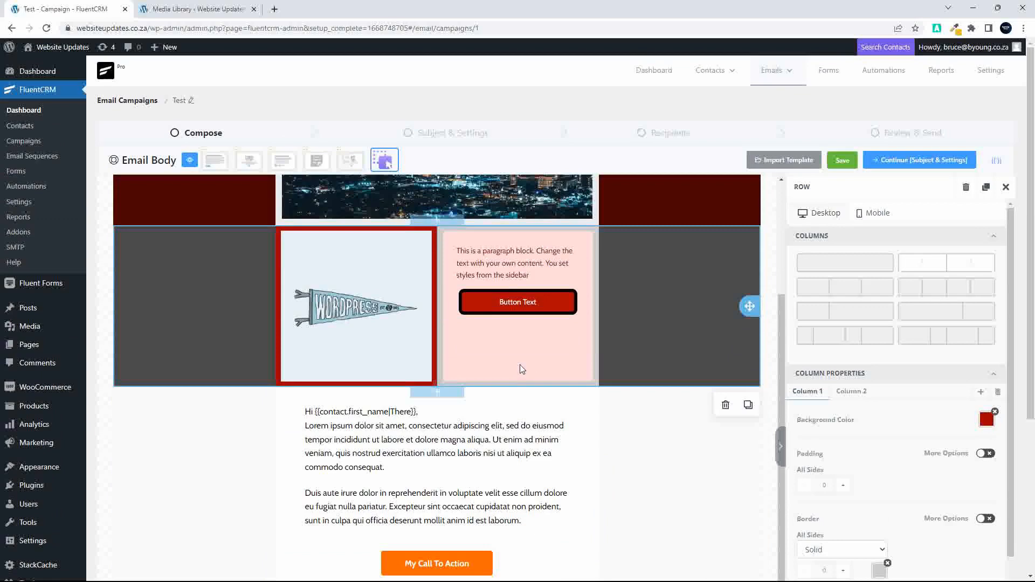
scroll(521, 367, up, 3)
scroll(521, 362, down, 2)
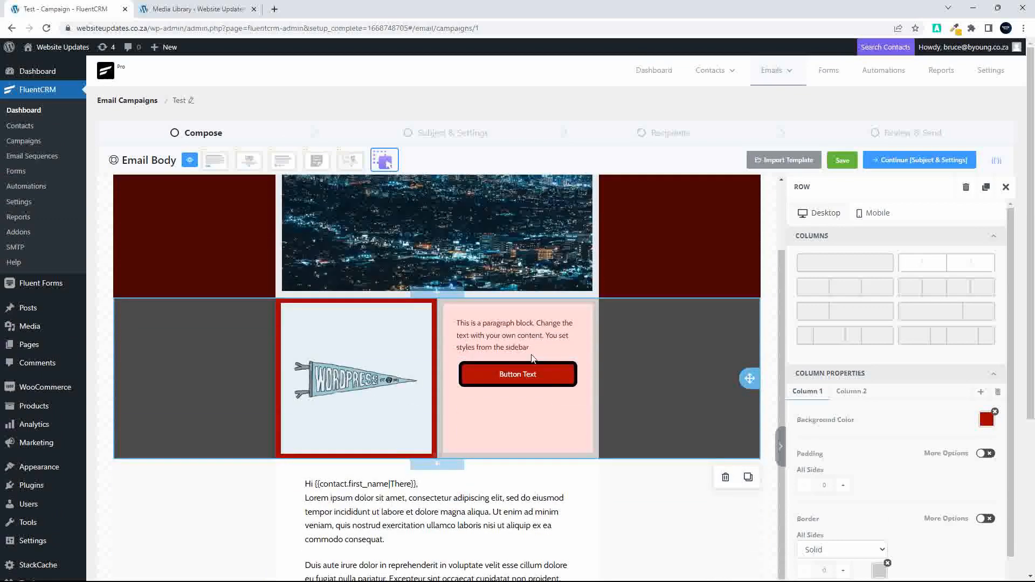
scroll(556, 350, up, 2)
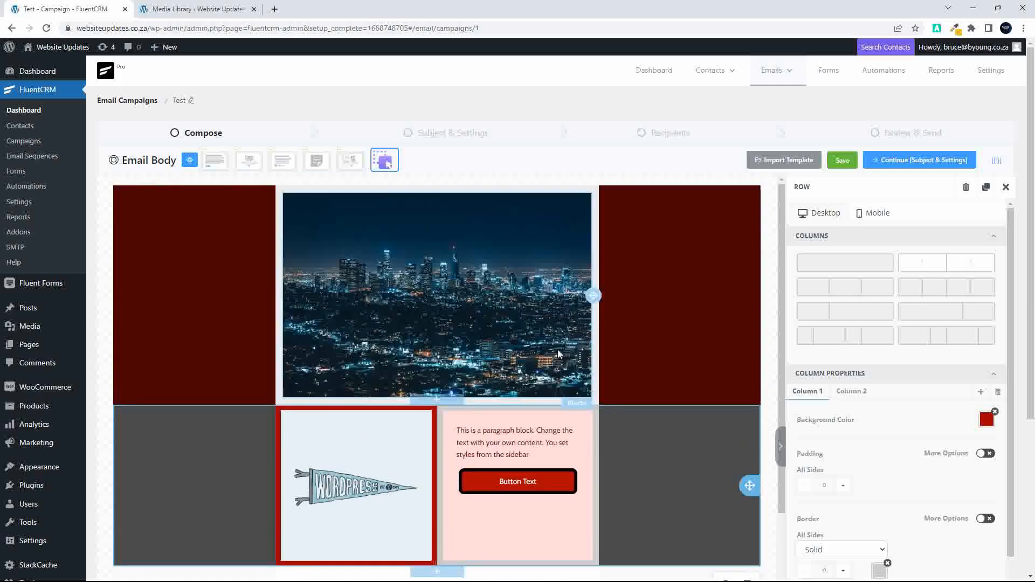
- Switch the row to mobile editing and look through the email's mobile layout
click(881, 213)
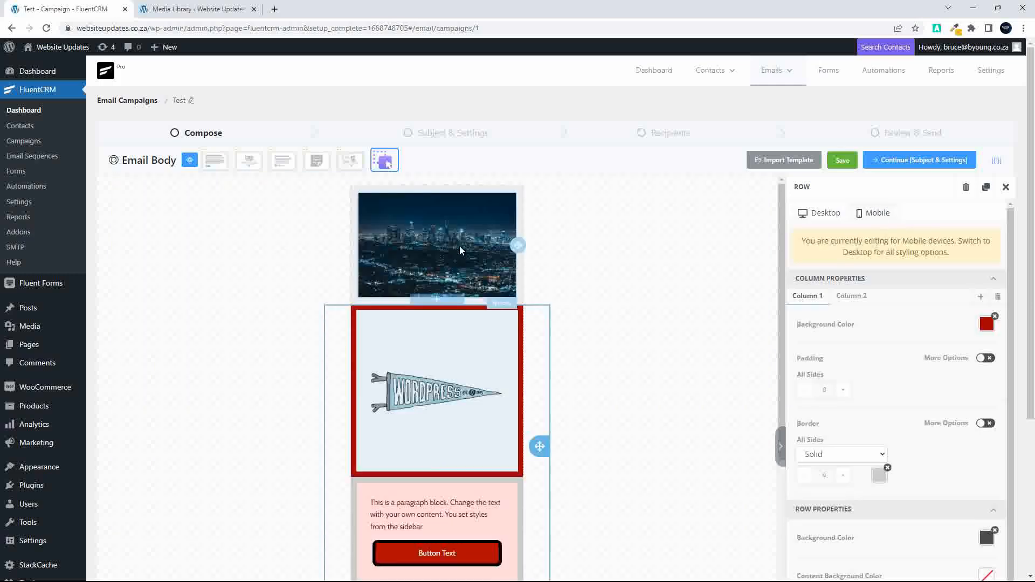
scroll(426, 388, down, 3)
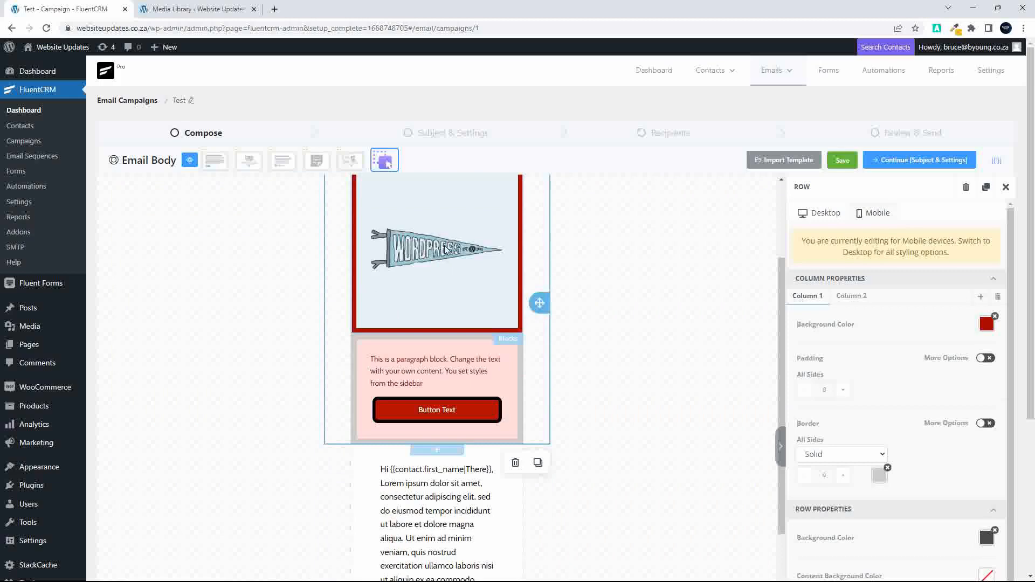
scroll(388, 348, down, 1)
scroll(423, 372, down, 5)
scroll(439, 405, up, 6)
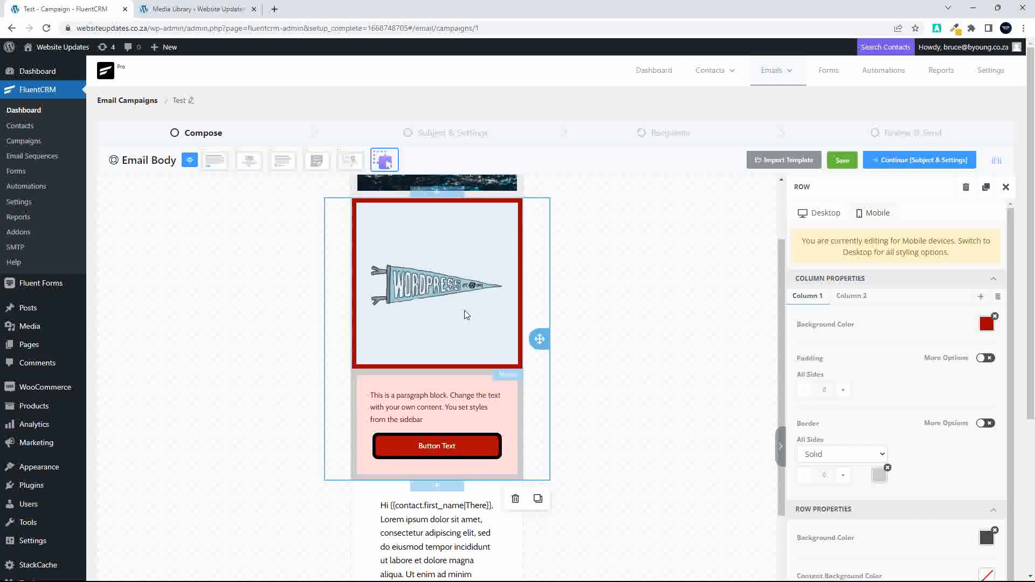
scroll(468, 316, up, 2)
scroll(468, 315, up, 1)
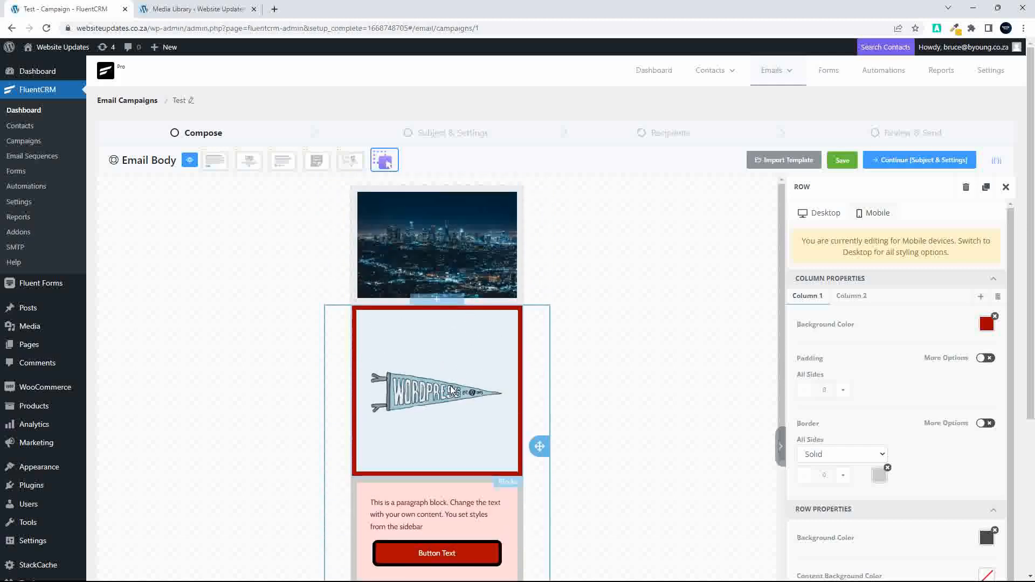
- Turn off auto width for the WordPress pennant image on mobile and set its width to 42%
click(453, 390)
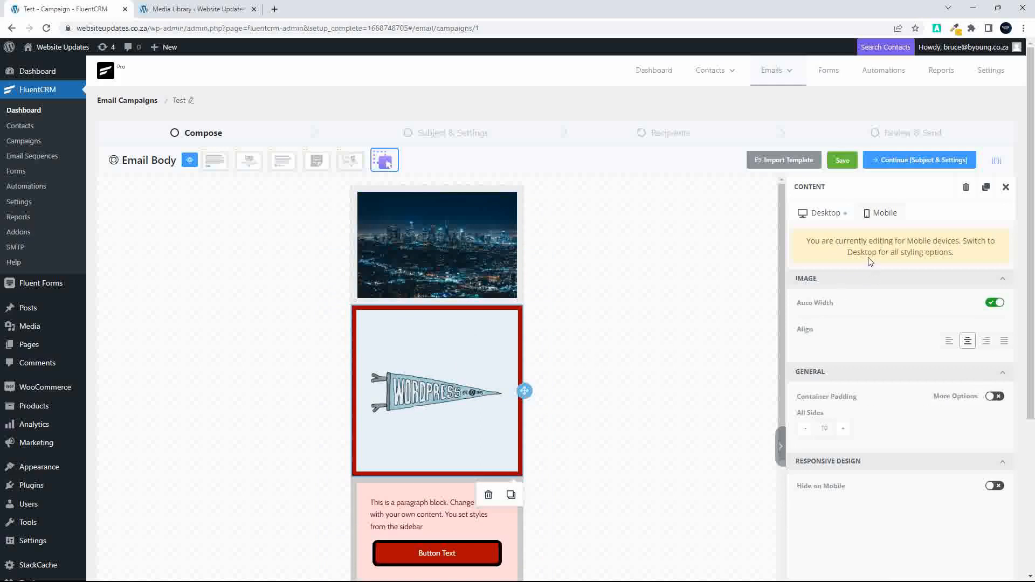
click(995, 302)
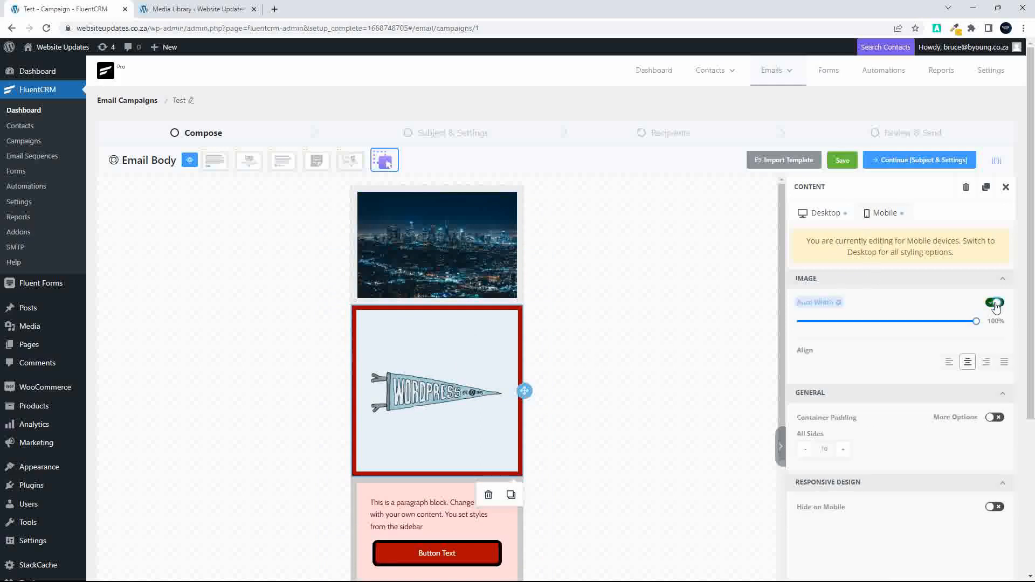
drag(976, 321, 873, 330)
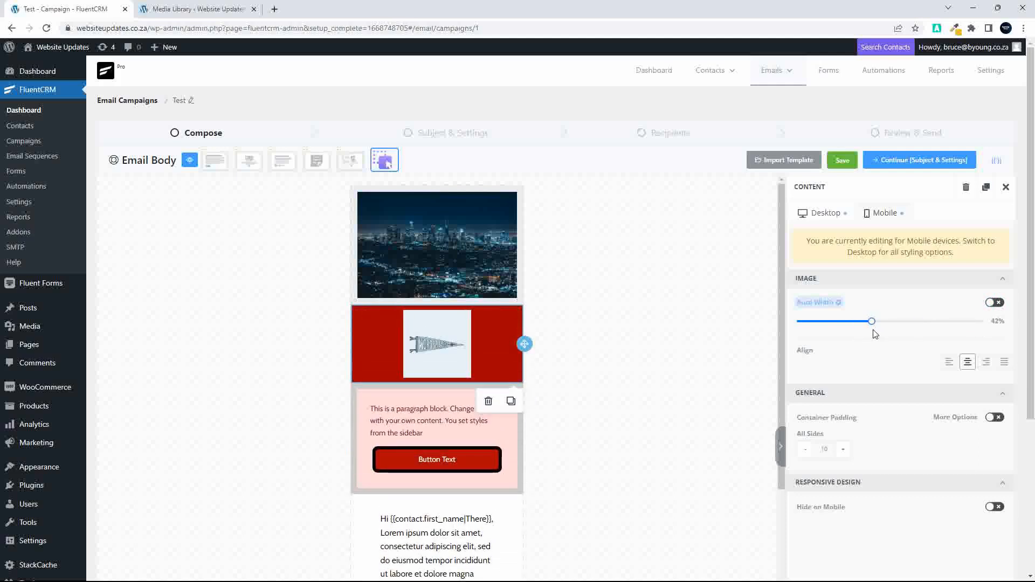
- Check the pennant image in the desktop layout, and set its mobile width to 54%
click(825, 214)
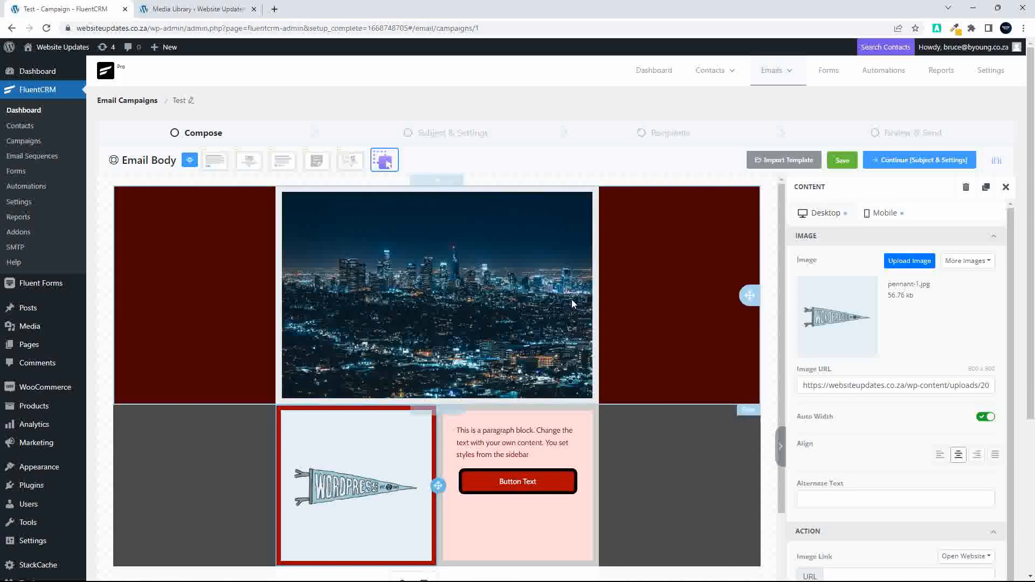
scroll(518, 334, down, 5)
scroll(470, 368, up, 3)
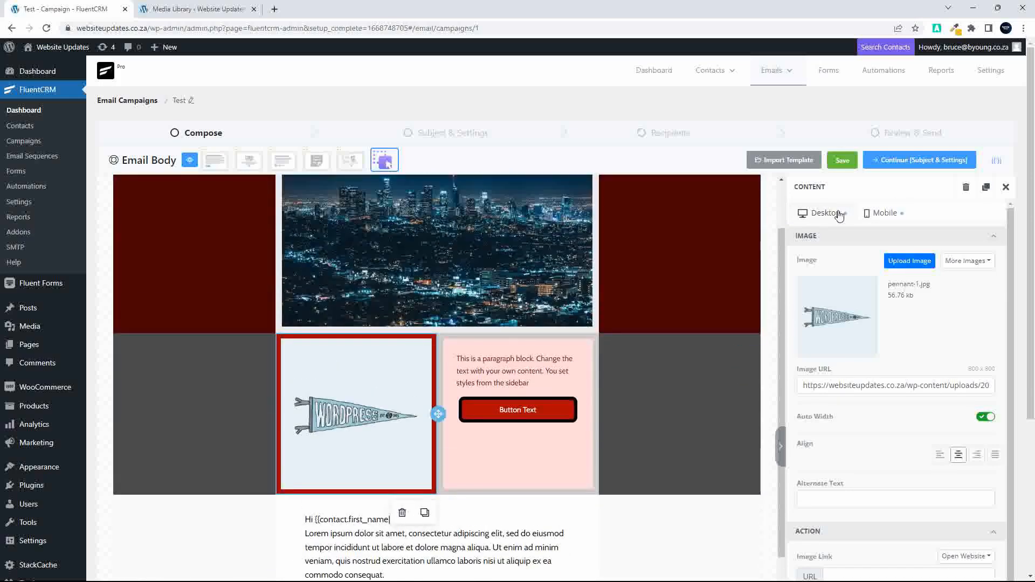
click(884, 213)
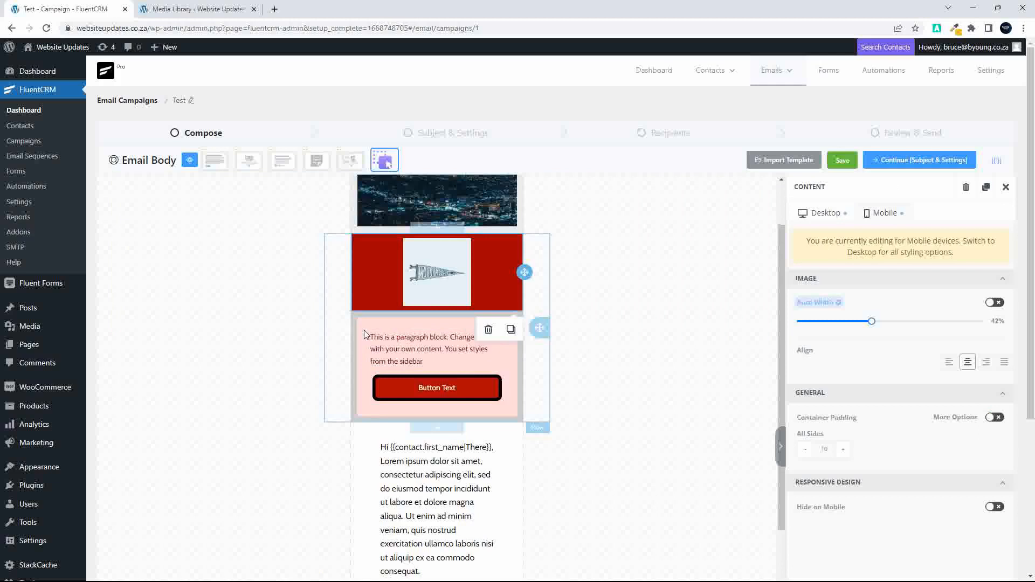
scroll(418, 340, up, 1)
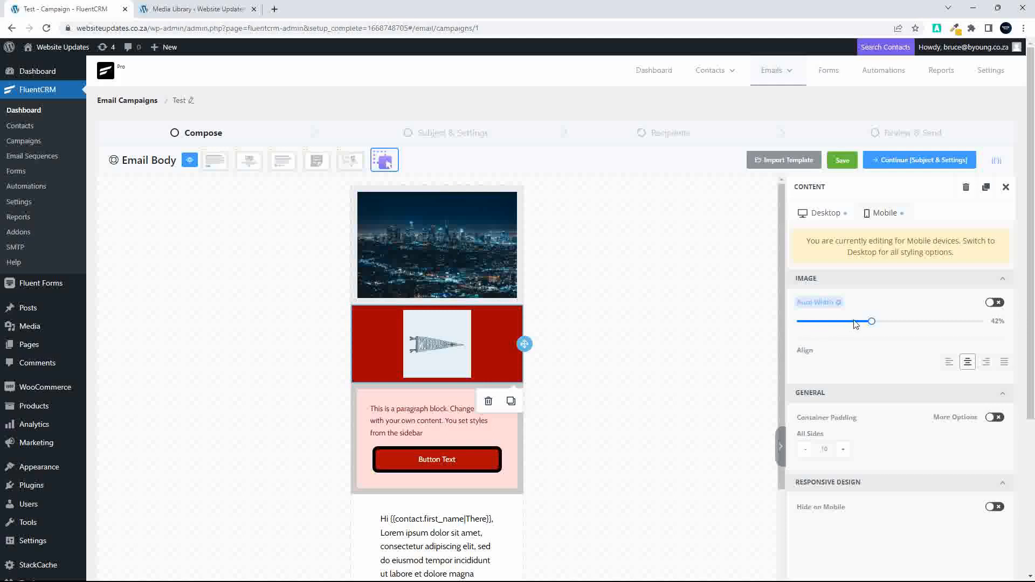
drag(871, 322, 900, 325)
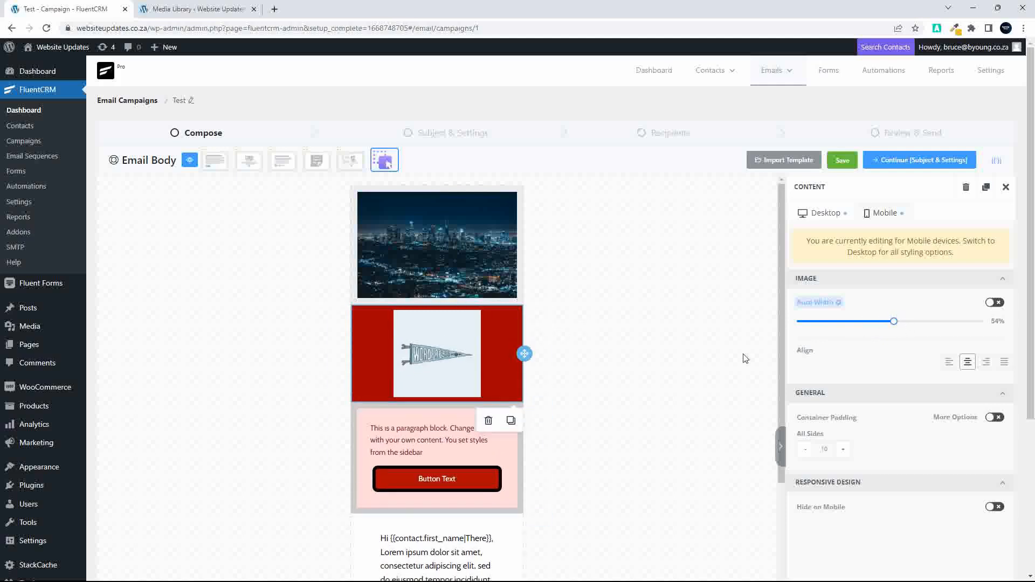
- Return to desktop editing and add a divider above and another below the My Call To Action button
click(828, 214)
scroll(397, 411, down, 1)
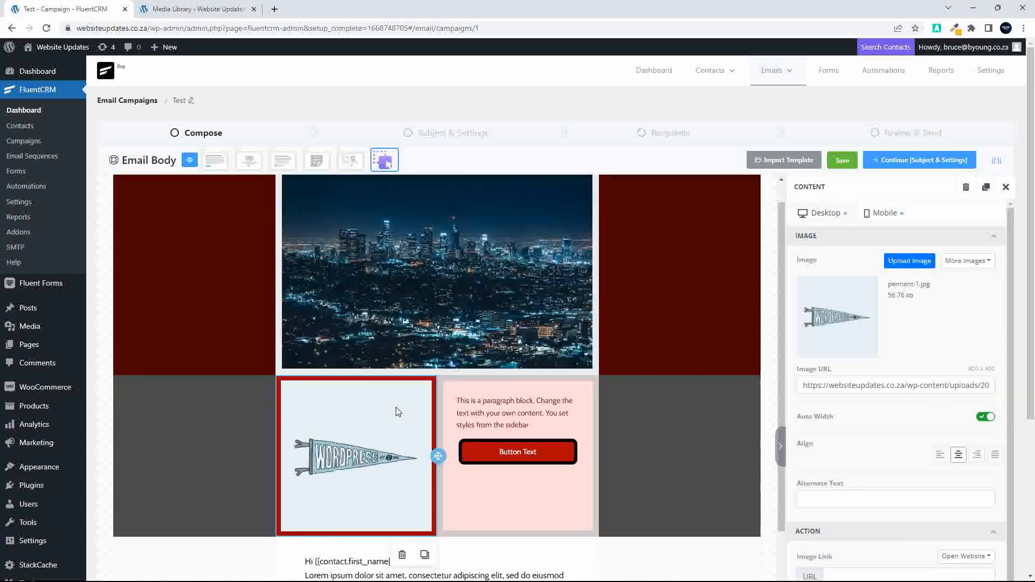
scroll(397, 412, down, 5)
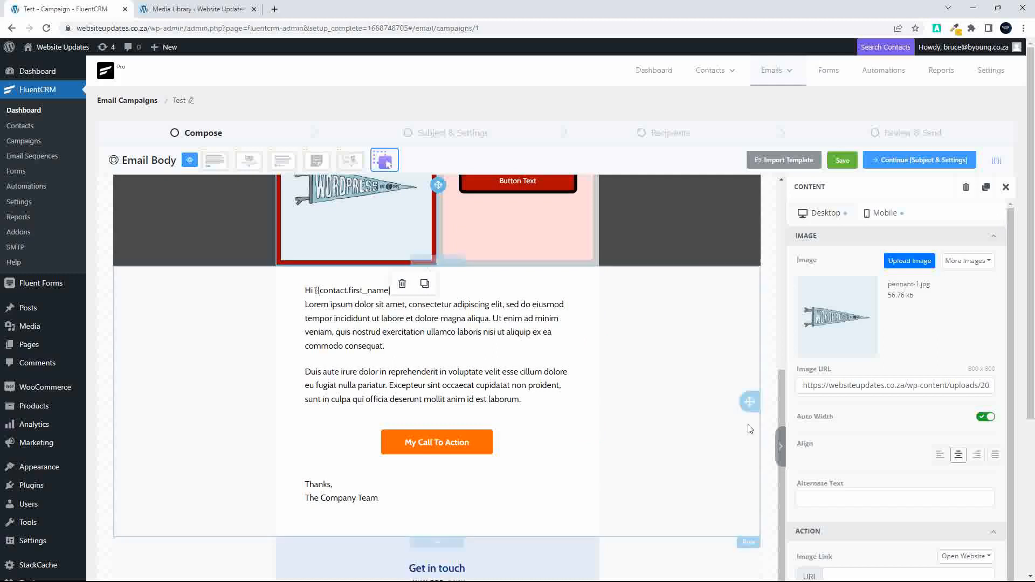
scroll(895, 409, down, 1)
click(1006, 187)
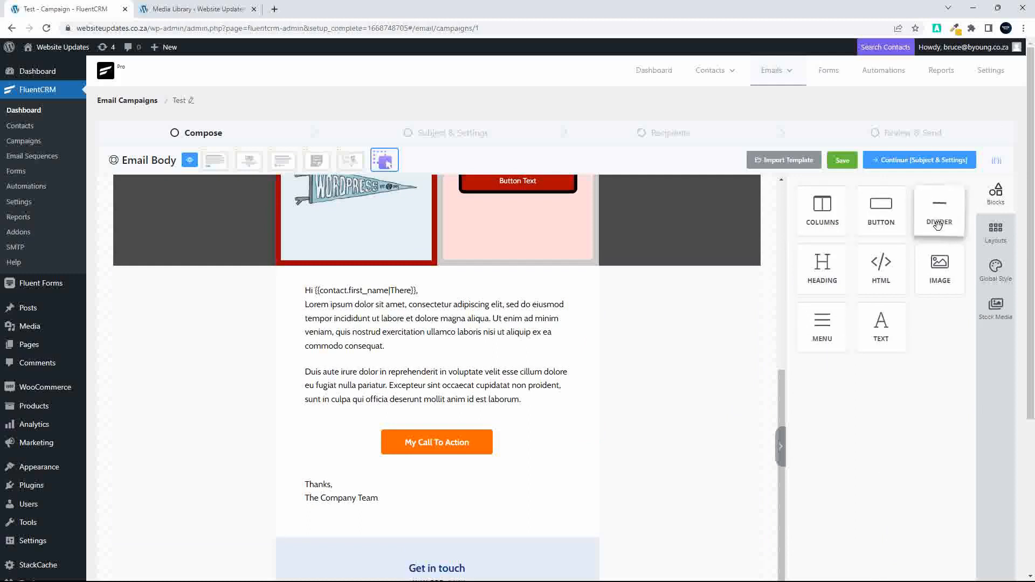
drag(933, 225, 445, 419)
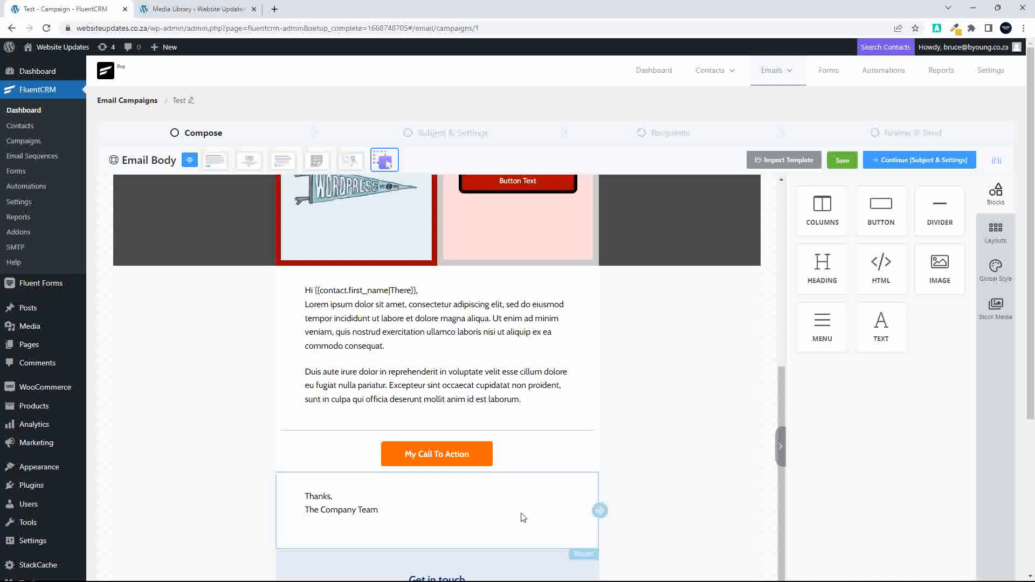
drag(937, 213, 406, 500)
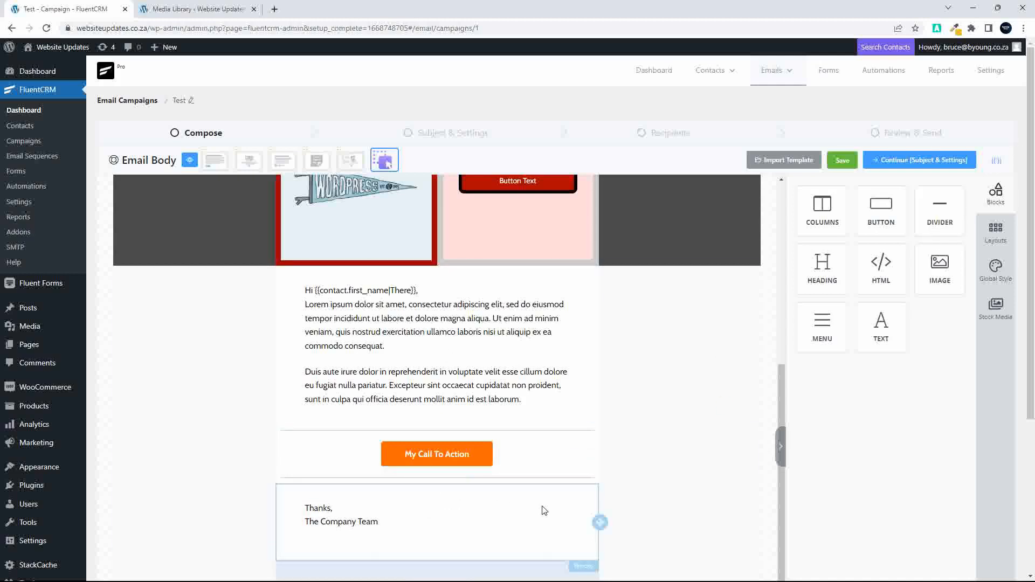
click(675, 363)
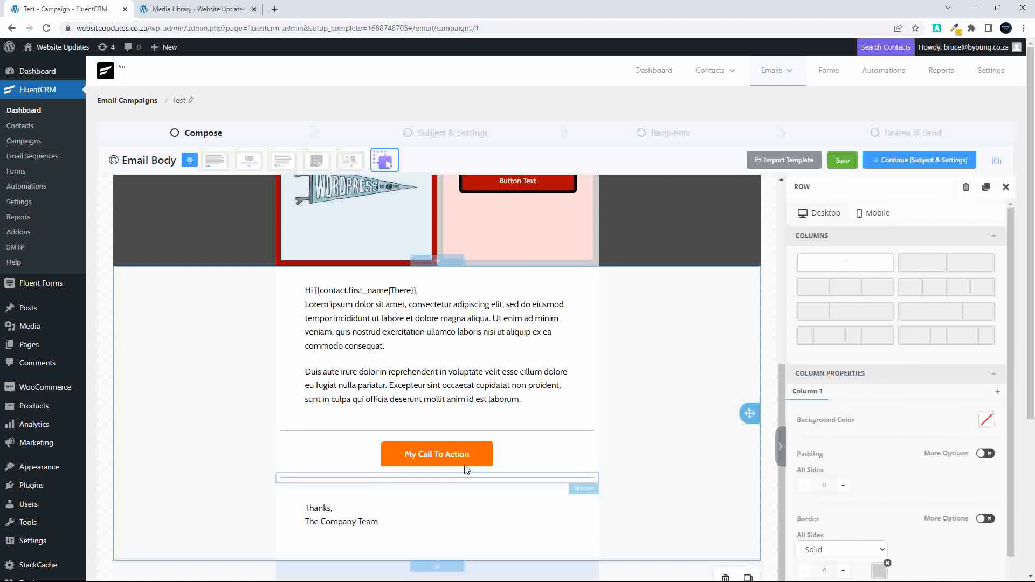
click(1006, 187)
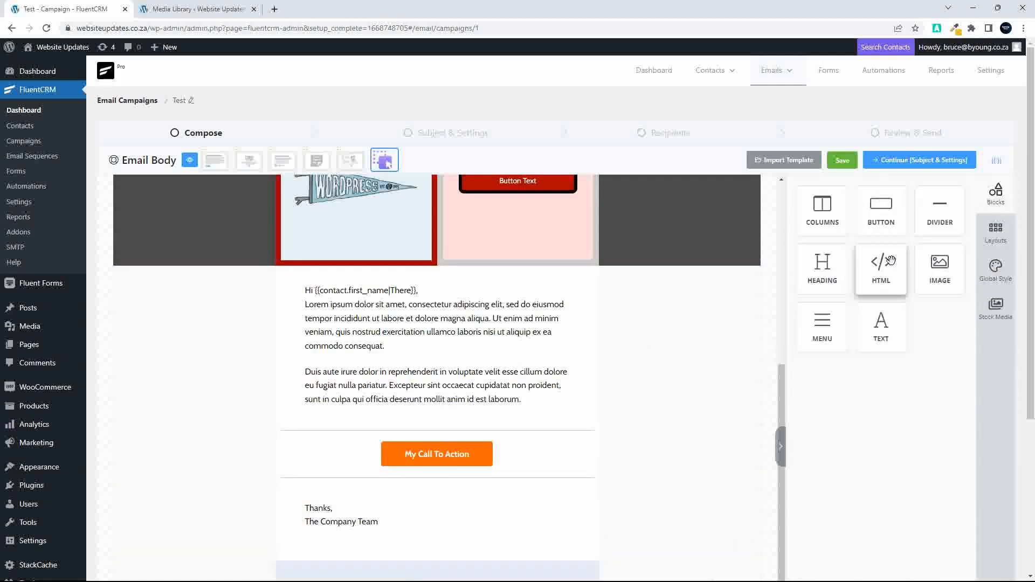
- Add an HTML block below the lower divider, inspect its code, and delete the block
drag(873, 273, 420, 507)
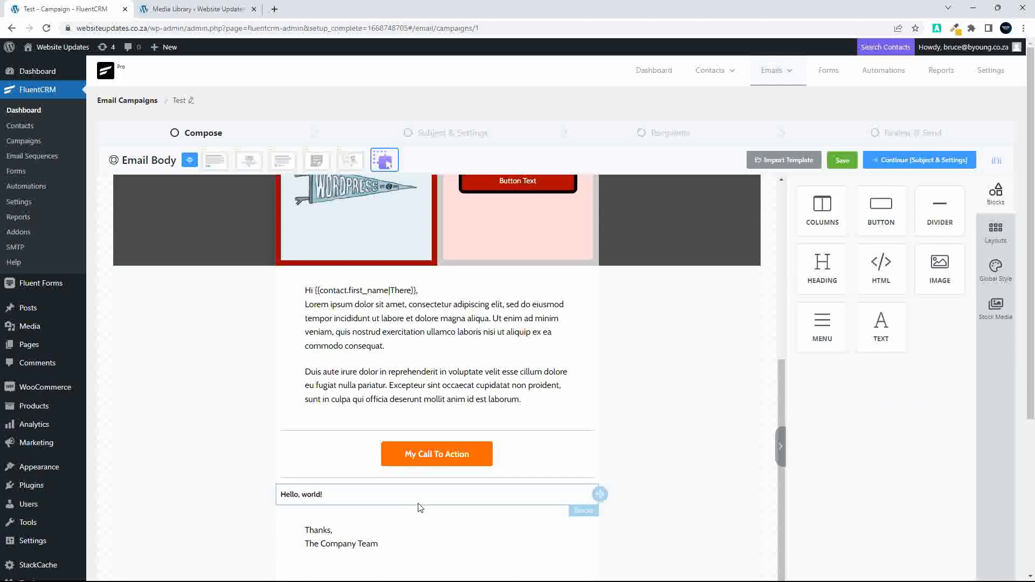
click(362, 503)
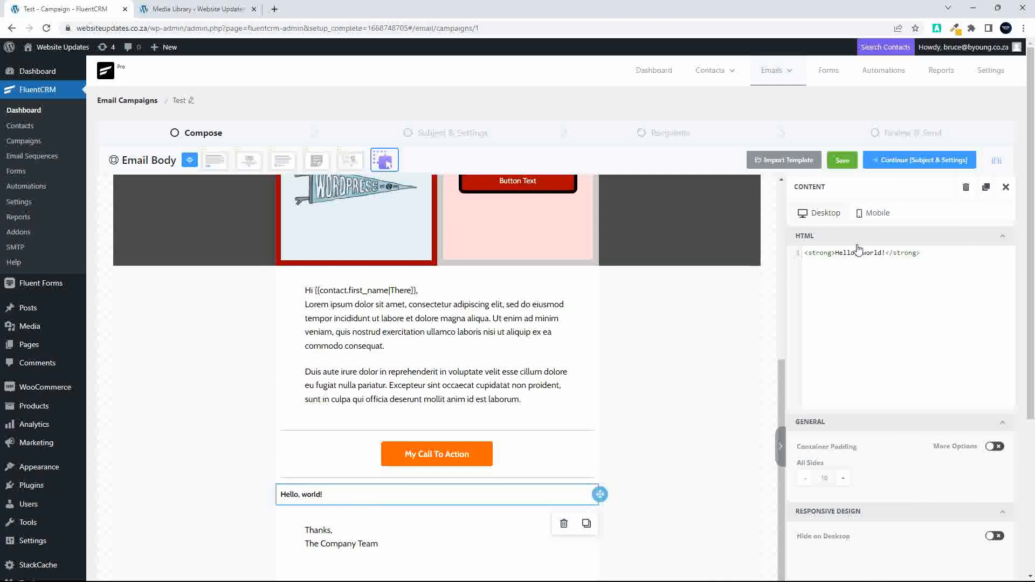
drag(806, 254, 938, 254)
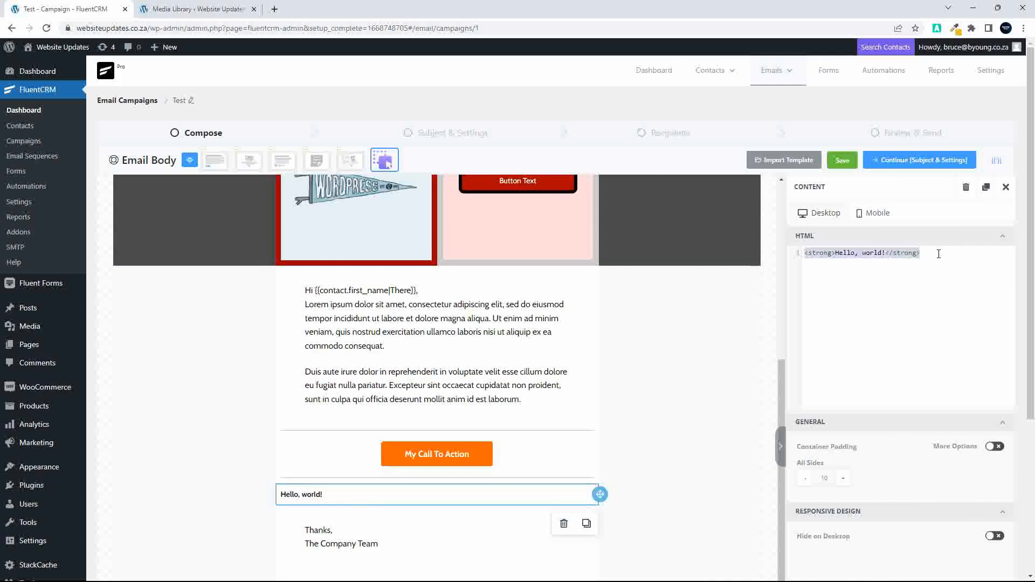
click(966, 188)
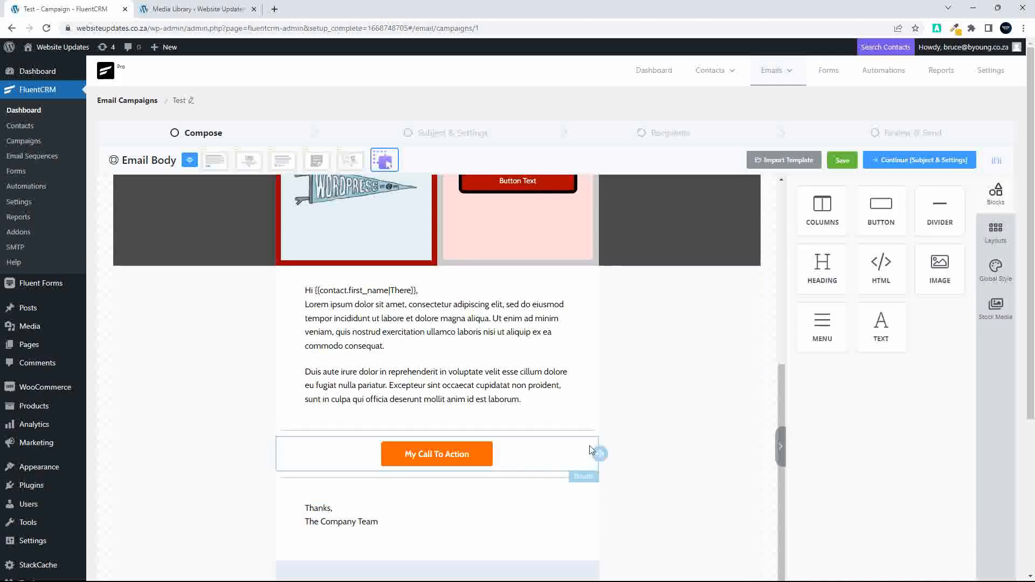
- Duplicate the My Call To Action button block and delete the extra button
click(593, 452)
mouse_move(600, 454)
mouse_down()
mouse_move(608, 414)
mouse_move(571, 423)
mouse_move(548, 410)
mouse_move(561, 371)
mouse_move(539, 432)
mouse_move(543, 457)
mouse_up()
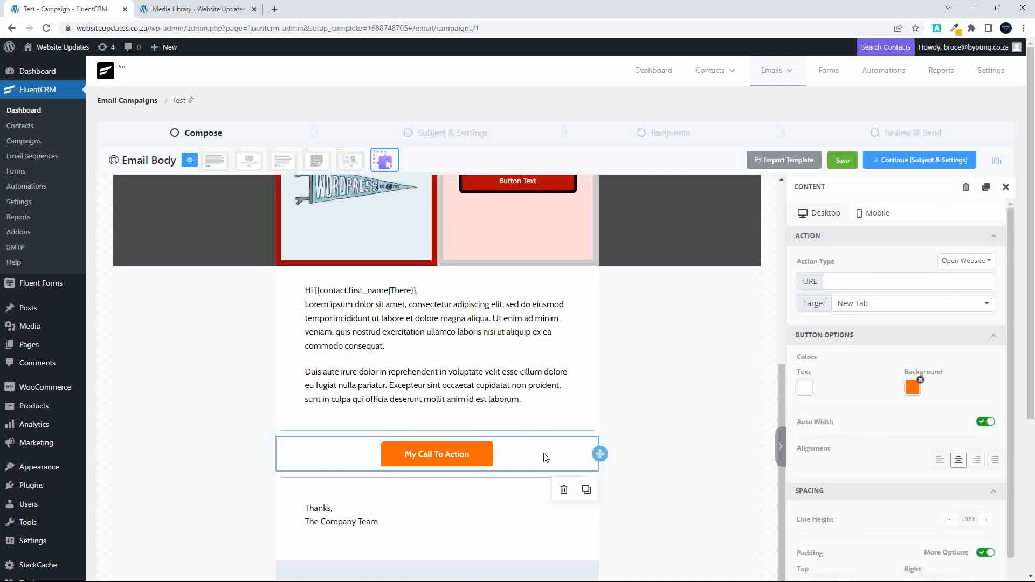
click(587, 490)
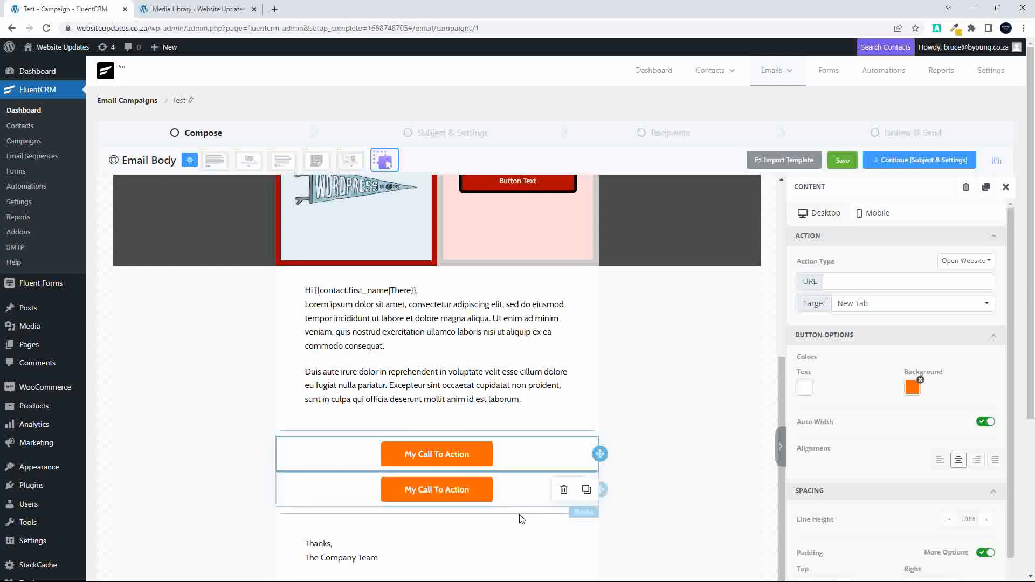
click(513, 529)
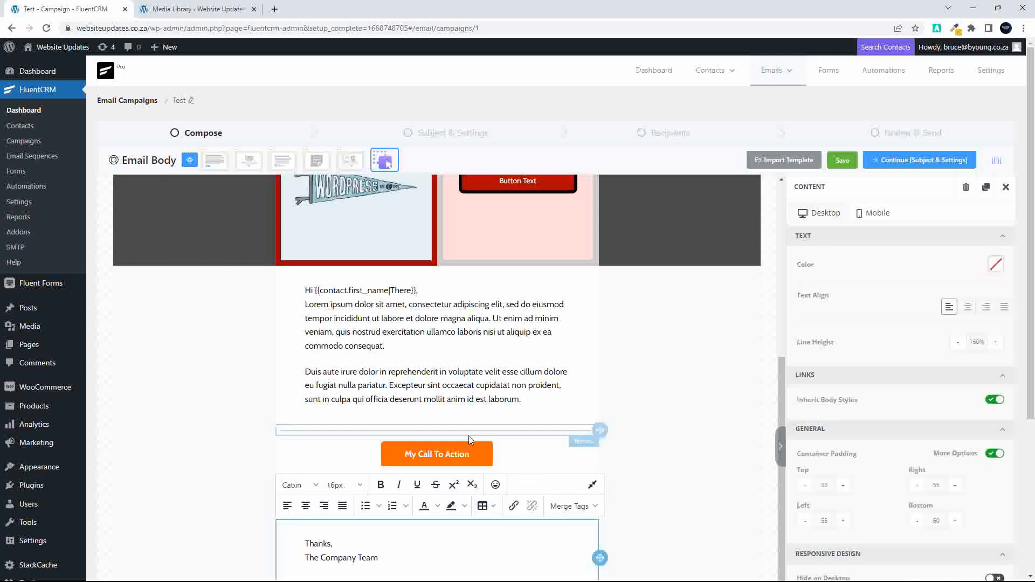
click(565, 456)
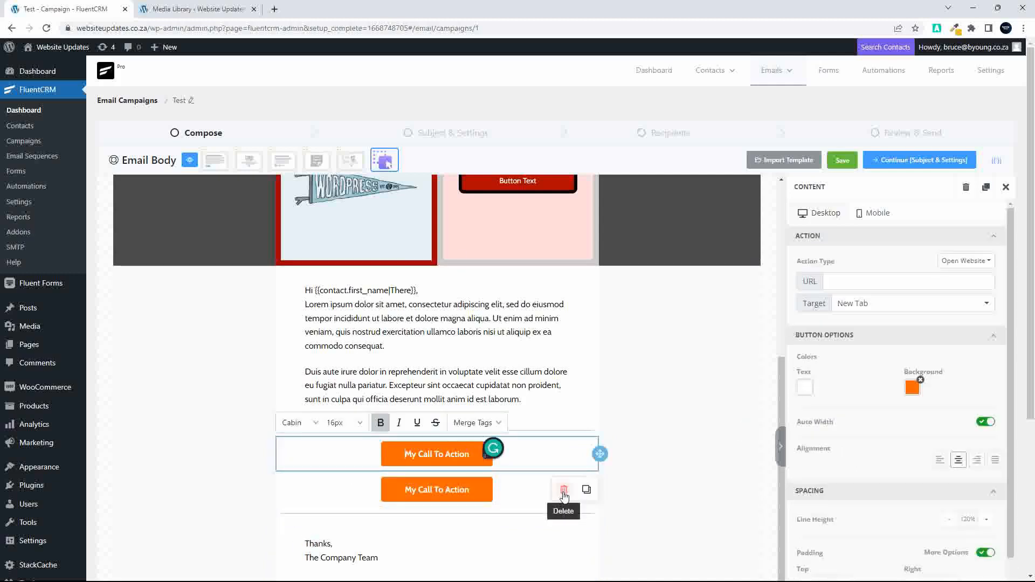
click(564, 491)
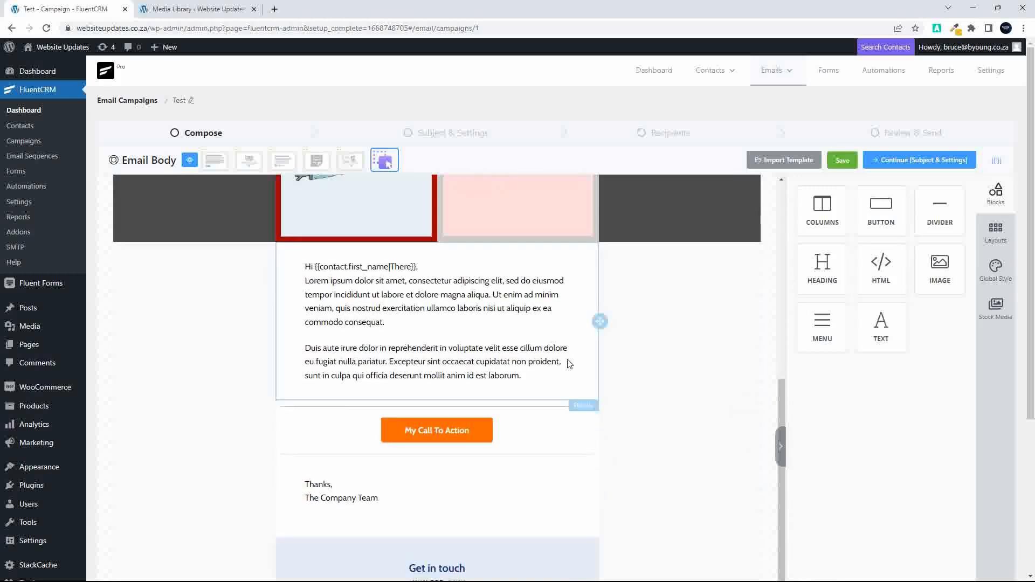
- Add the pre-made hero layout to the email body as a row directly below the row with the WordPress pennant
scroll(565, 359, up, 5)
scroll(453, 351, down, 5)
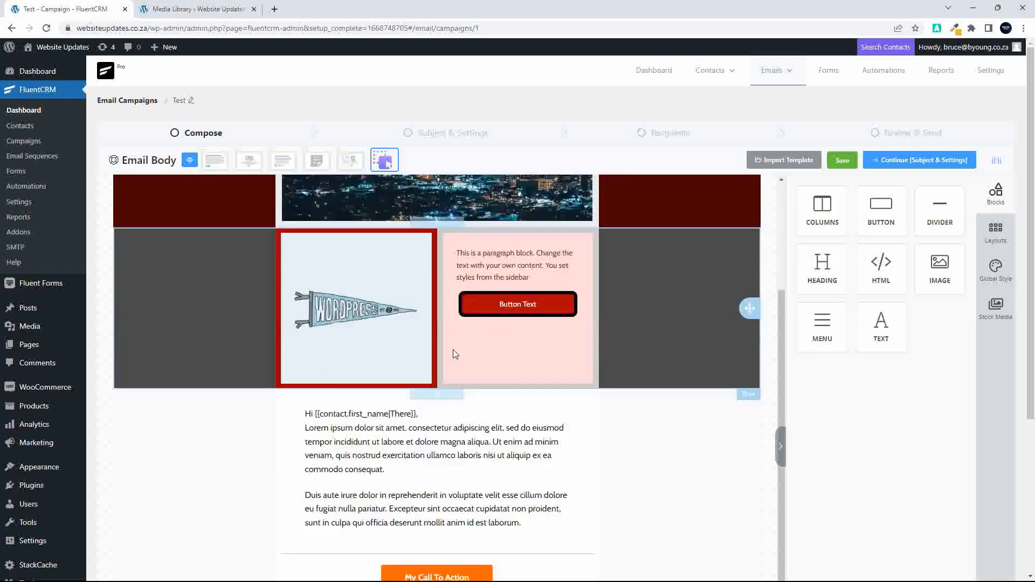
scroll(459, 356, up, 5)
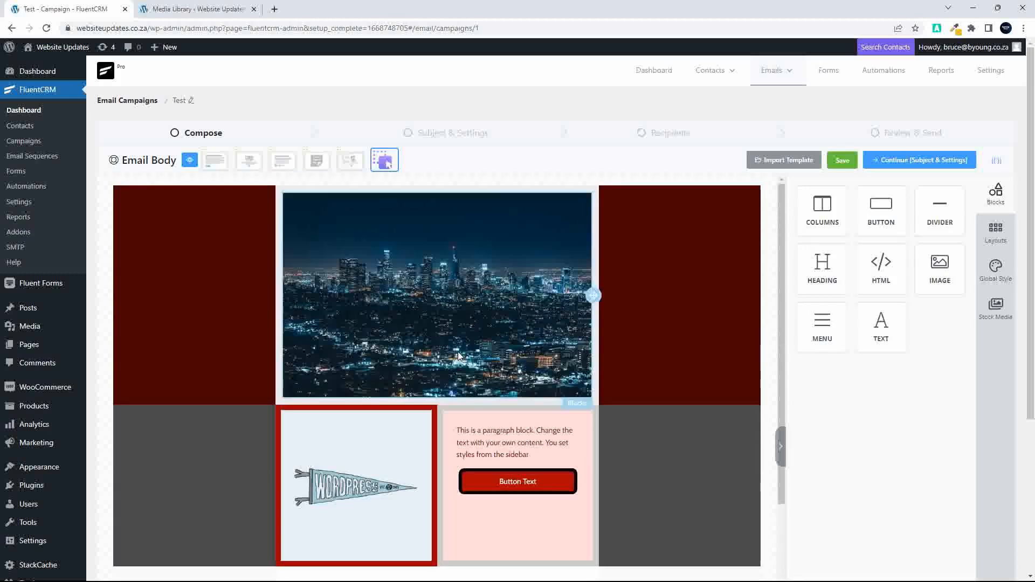
click(997, 237)
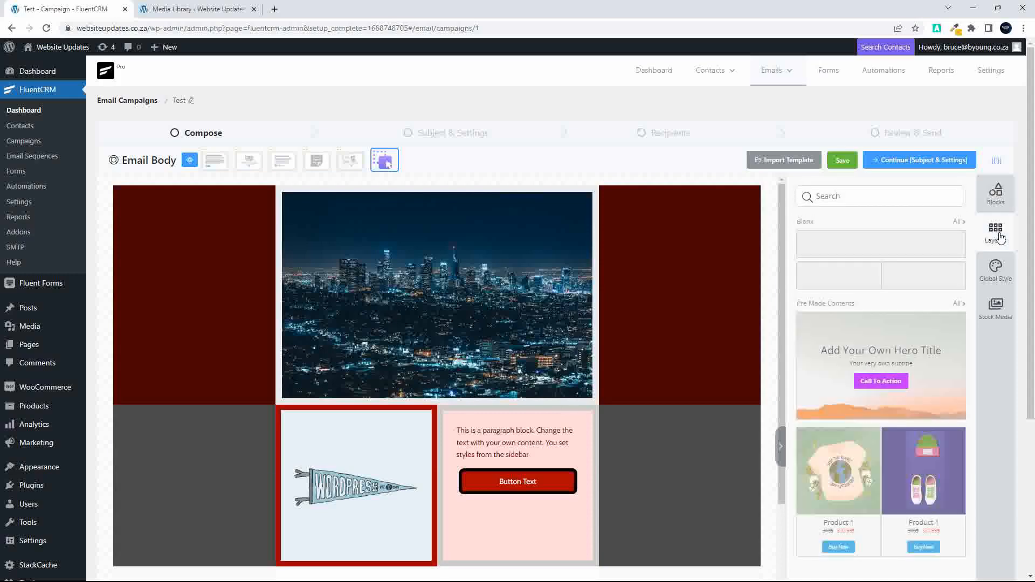
scroll(906, 372, down, 3)
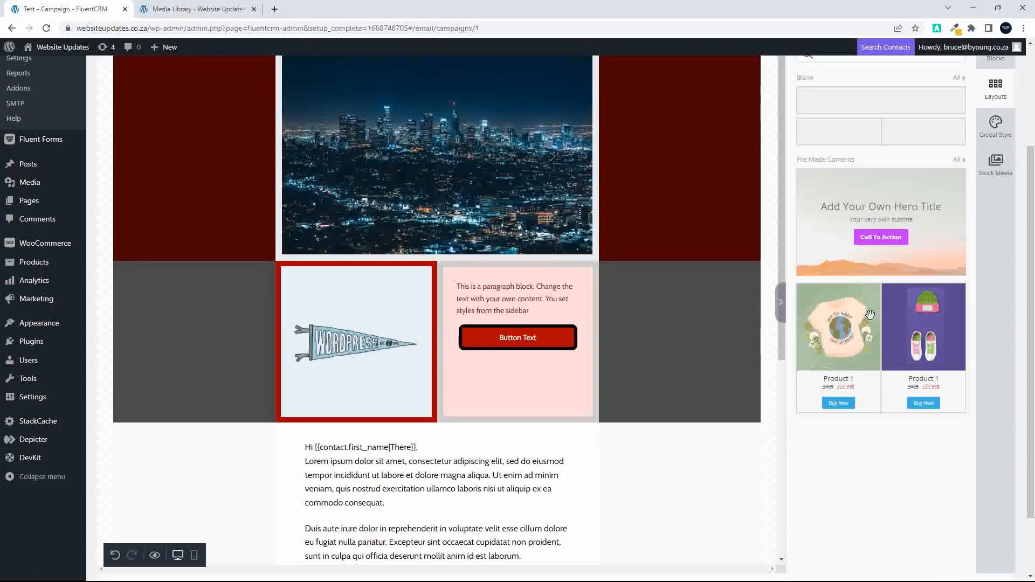
scroll(881, 319, up, 3)
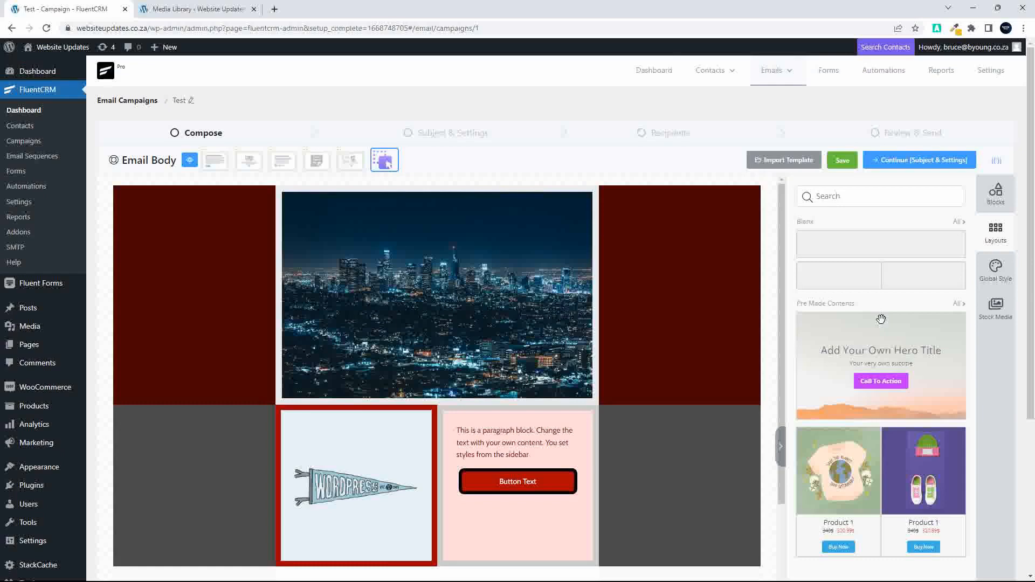
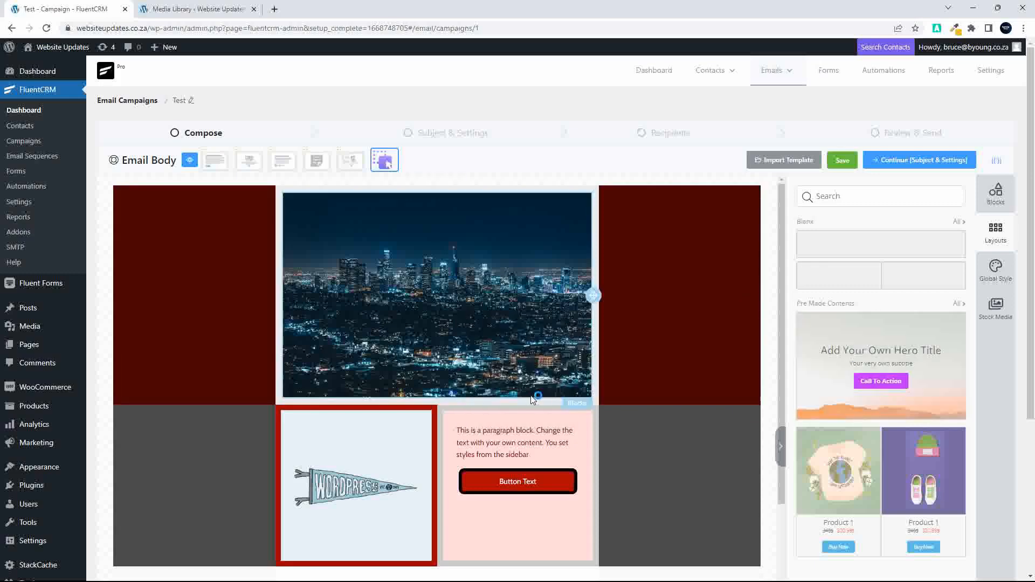
scroll(881, 324, down, 4)
drag(699, 354, 499, 384)
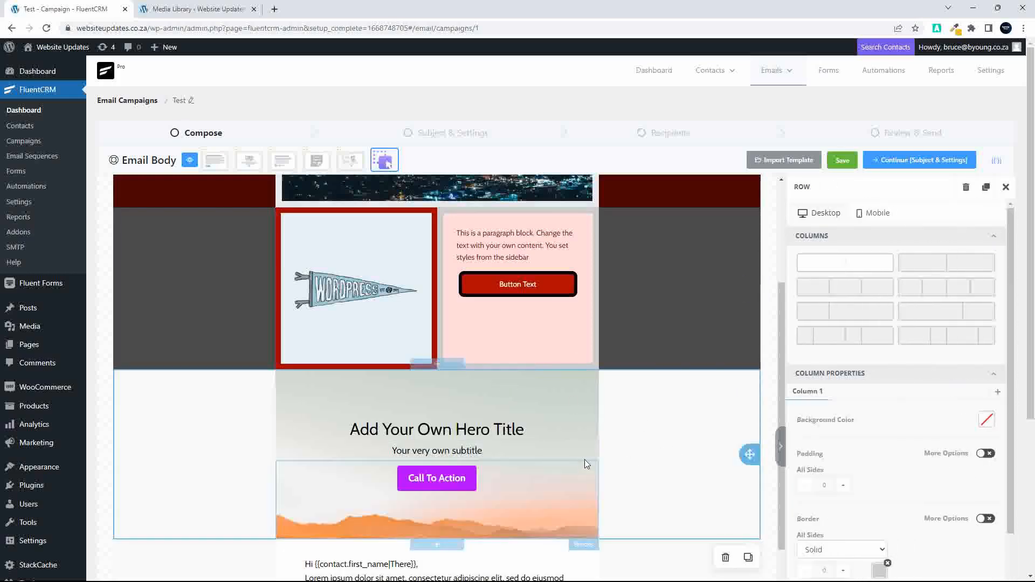
scroll(742, 488, up, 3)
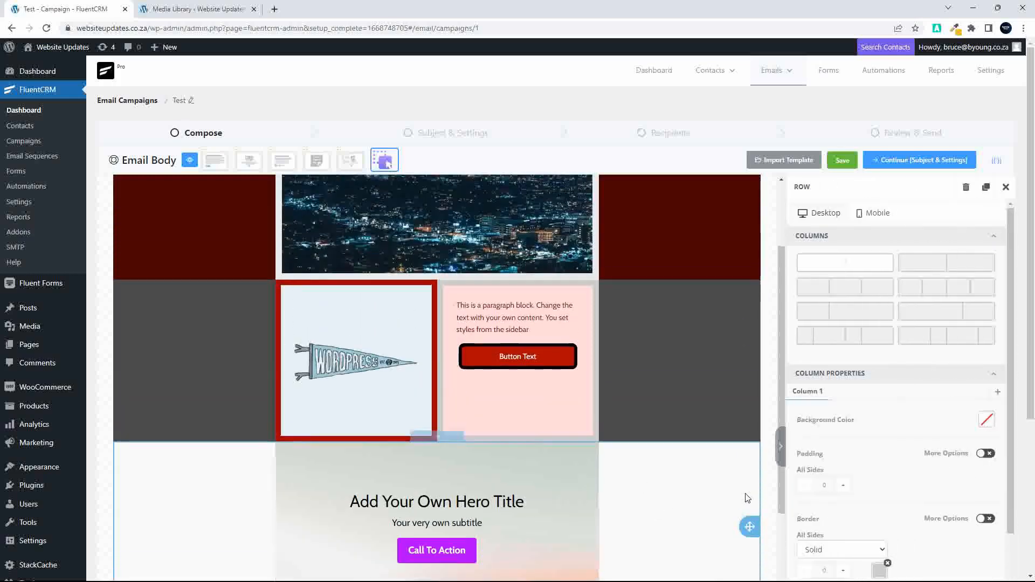
scroll(753, 514, down, 3)
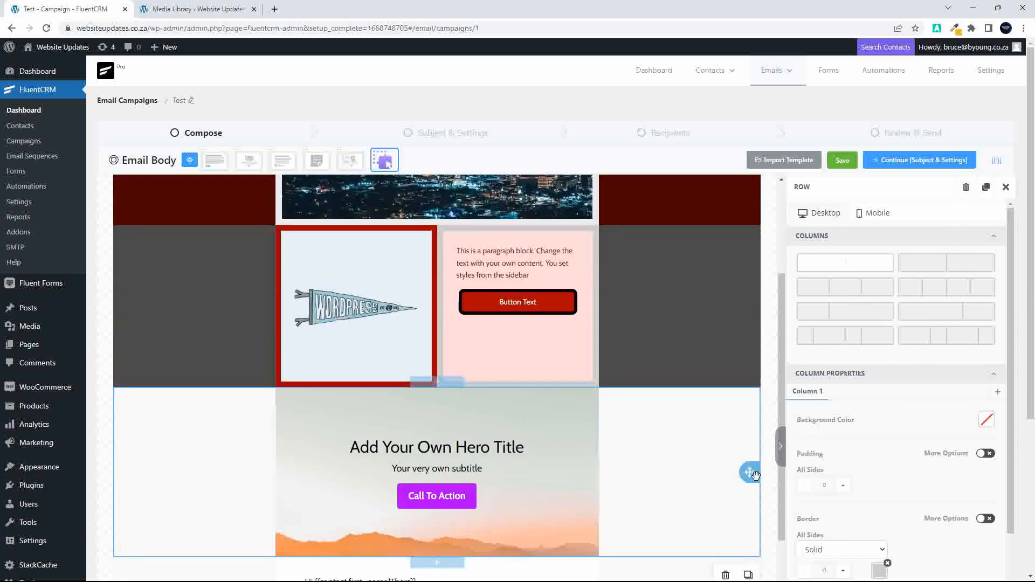
- Move the hero row to the very start of the email, above the city image
drag(753, 474, 721, 243)
scroll(728, 352, up, 3)
drag(749, 489, 742, 209)
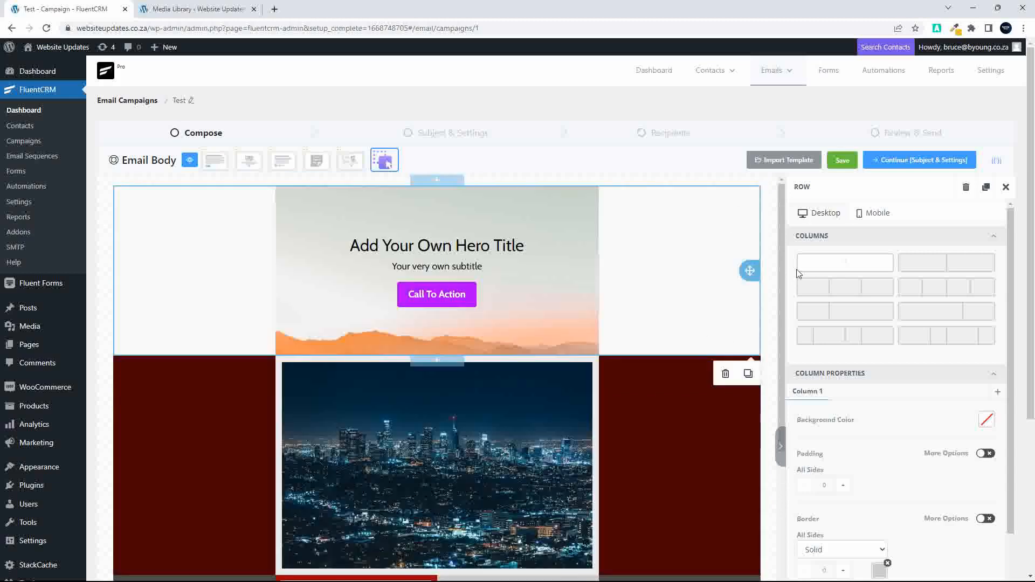
- Move the hero row back down so it sits below the WordPress pennant row
drag(748, 269, 708, 579)
scroll(688, 478, down, 3)
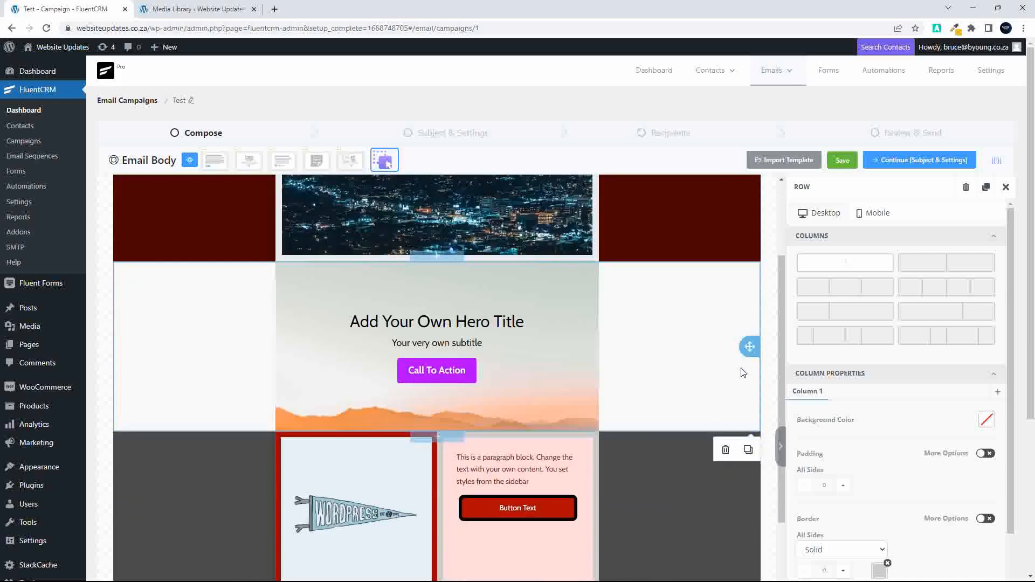
drag(751, 343, 739, 555)
- Inspect the settings of the hero's title, subtitle and call-to-action button one after another
click(492, 481)
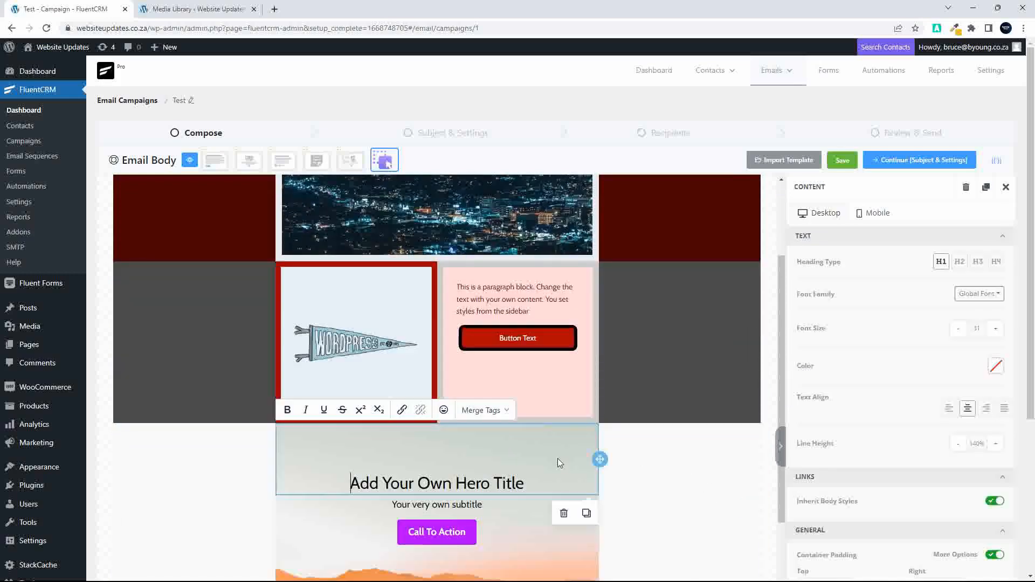
scroll(526, 461, down, 2)
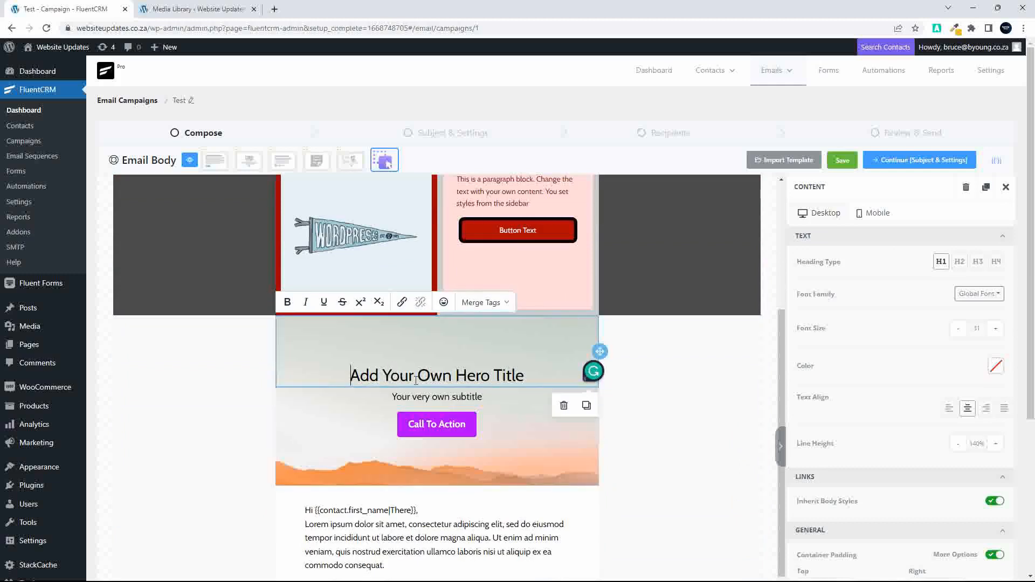
click(434, 399)
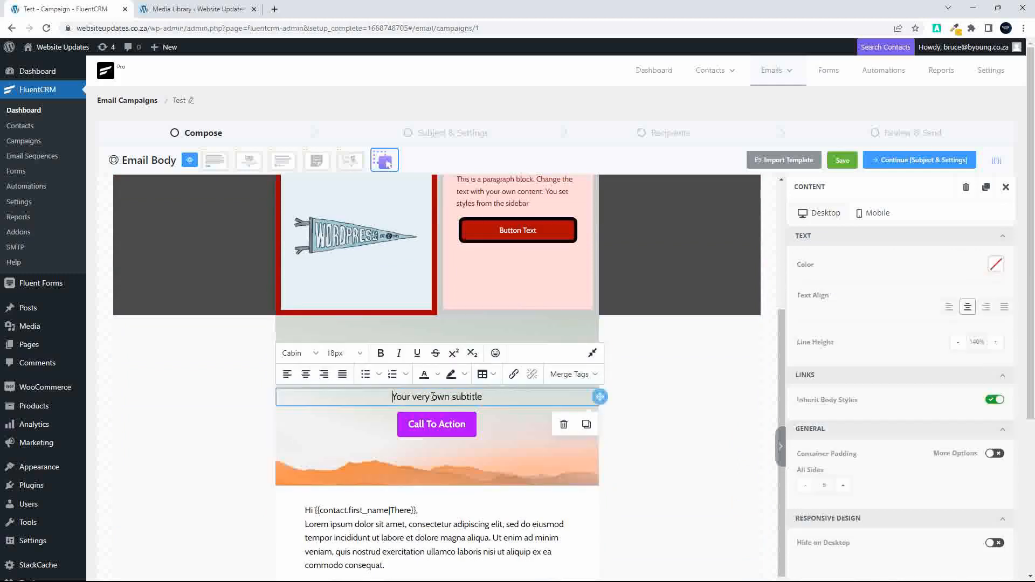
click(492, 431)
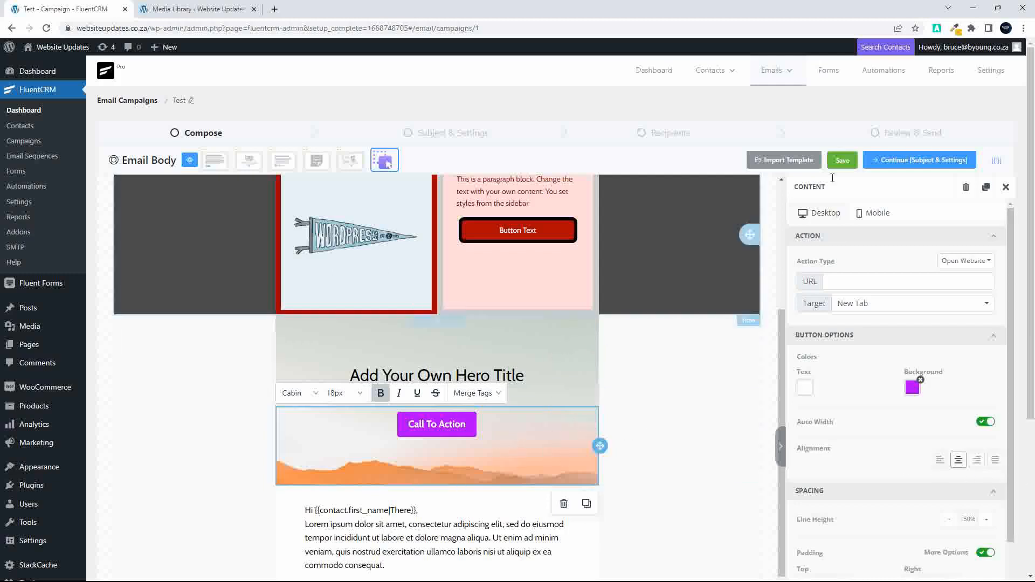
- Preview the hero section for mobile, return to the desktop version and close the button settings
click(873, 213)
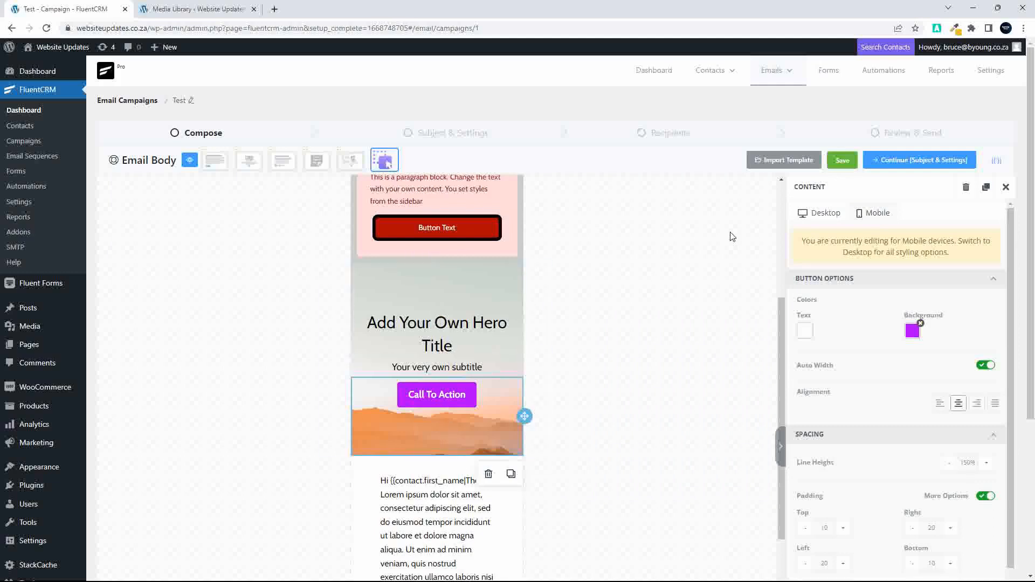
click(816, 215)
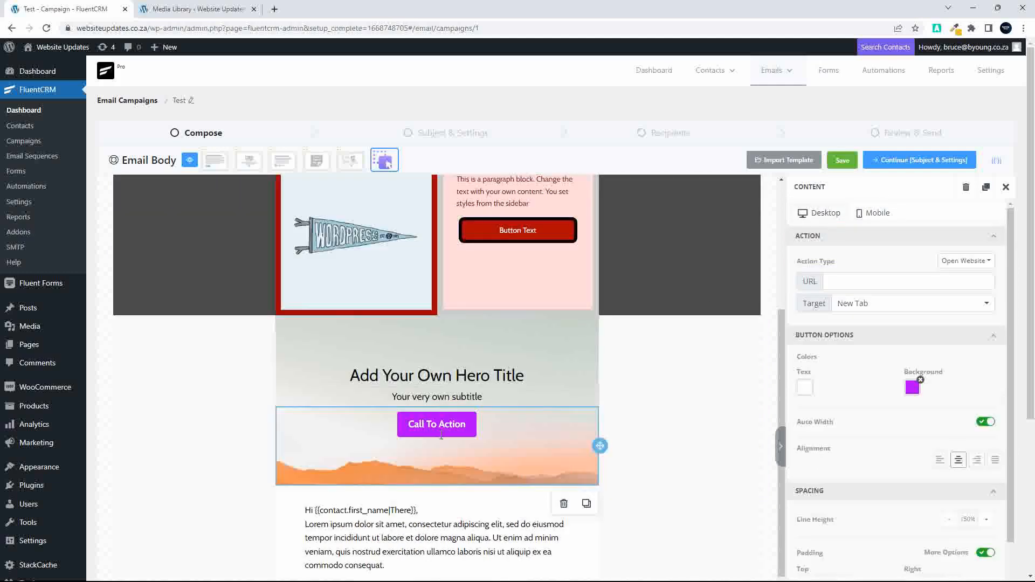
click(1006, 187)
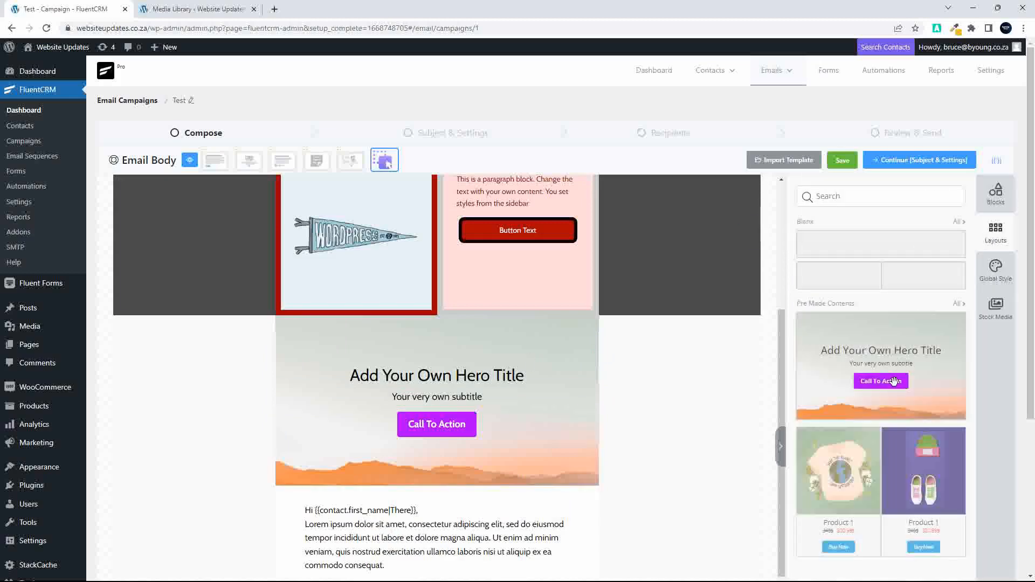
- Add the pre-made two-column product layout as a row between the hero section and the greeting text
scroll(886, 461, down, 4)
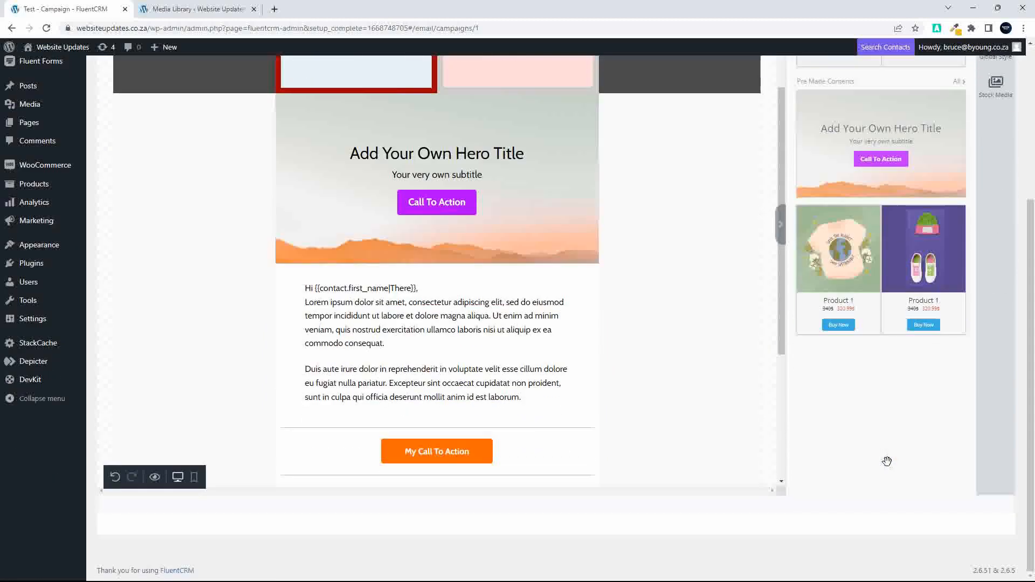
scroll(887, 461, up, 2)
drag(896, 337, 420, 373)
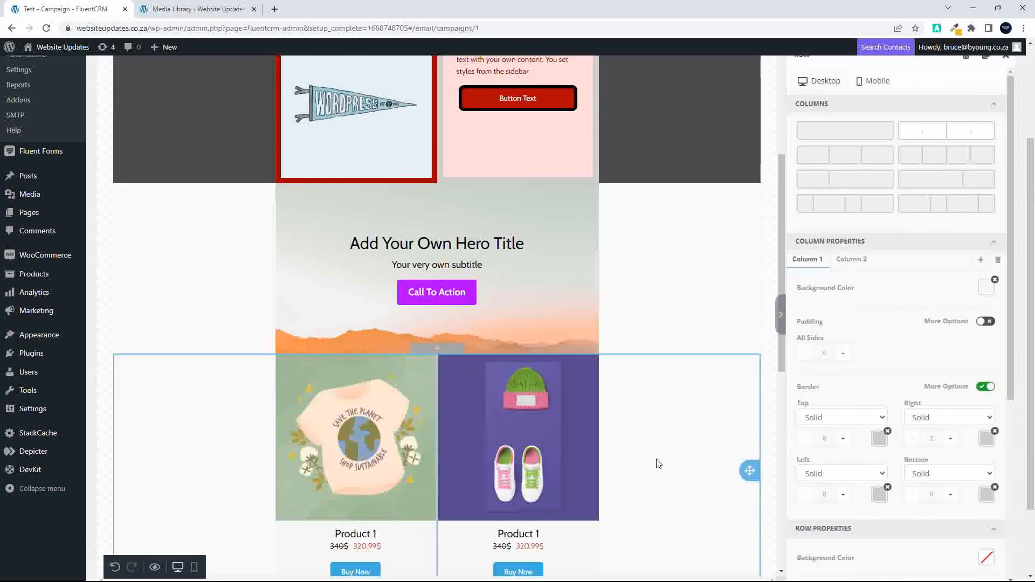
scroll(638, 460, down, 4)
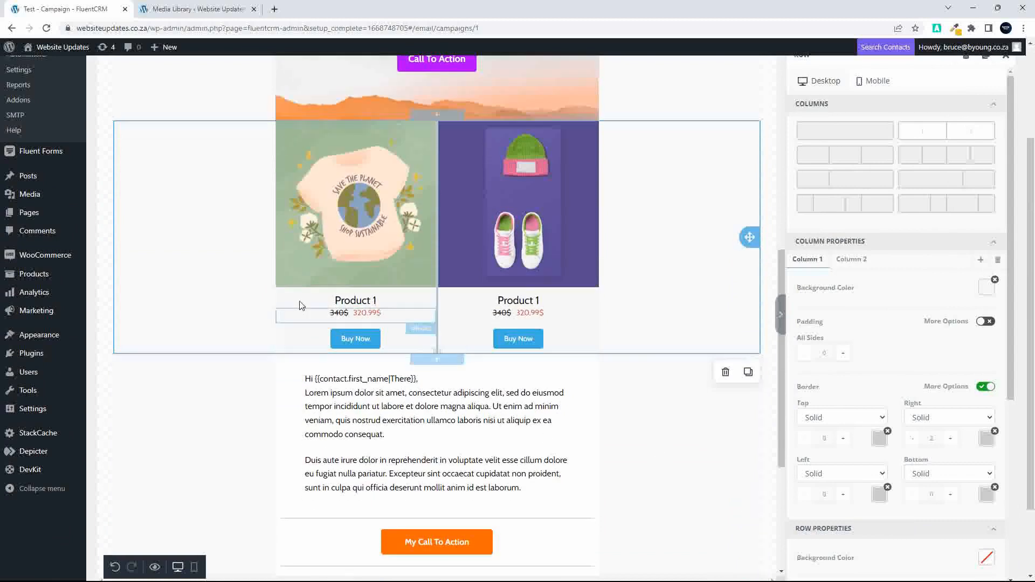
- Inspect the settings of the T-shirt product image and the product row
click(375, 271)
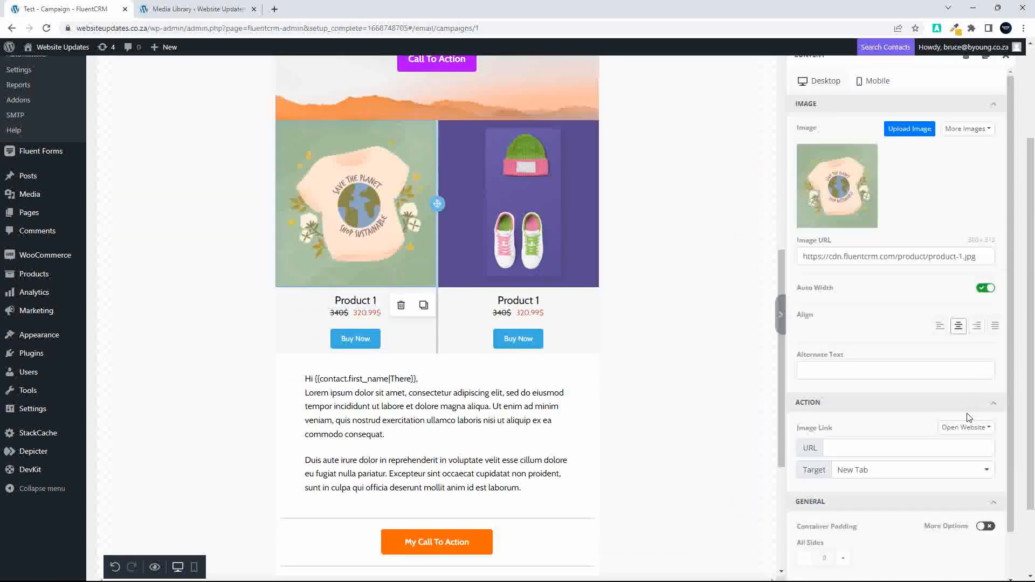
click(310, 340)
click(682, 274)
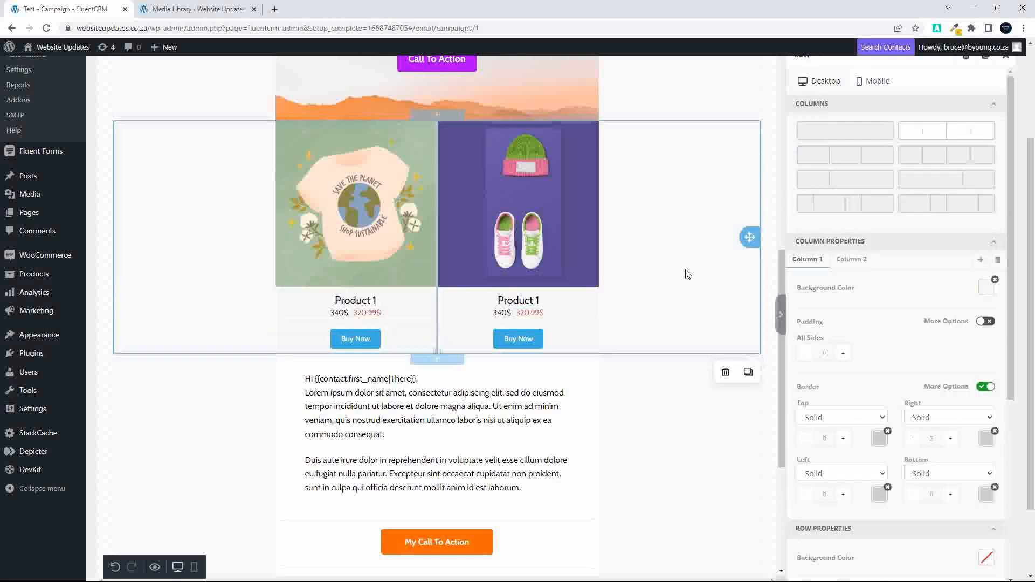
- Preview the product row for mobile, return to the desktop version and close the row settings
click(877, 80)
scroll(410, 256, down, 4)
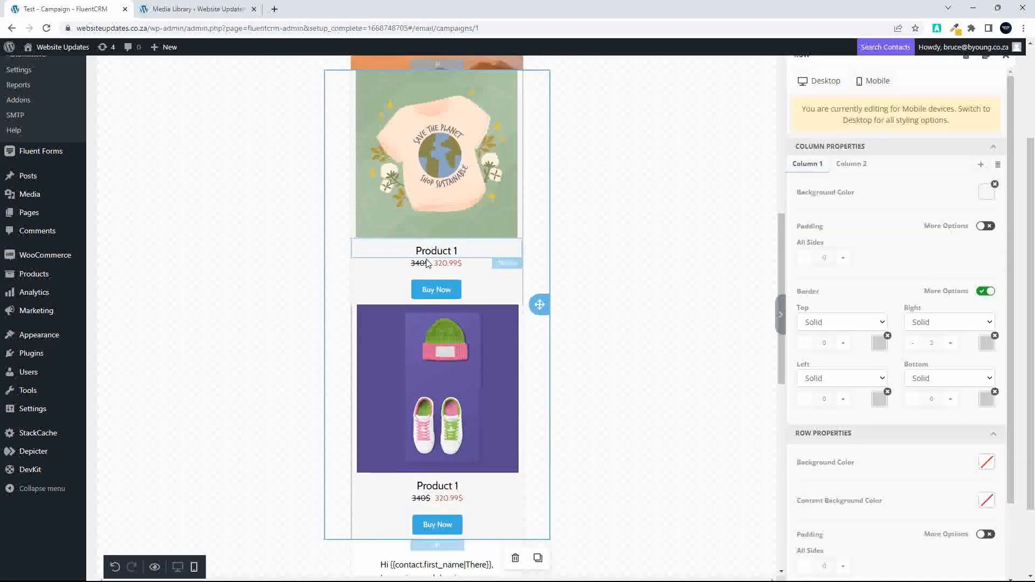
scroll(436, 383, up, 5)
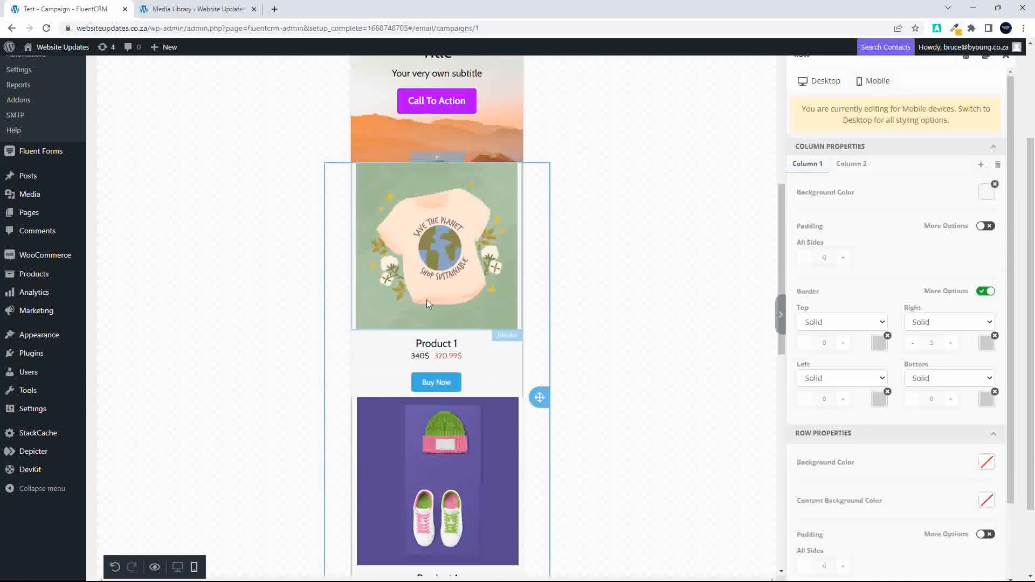
click(821, 86)
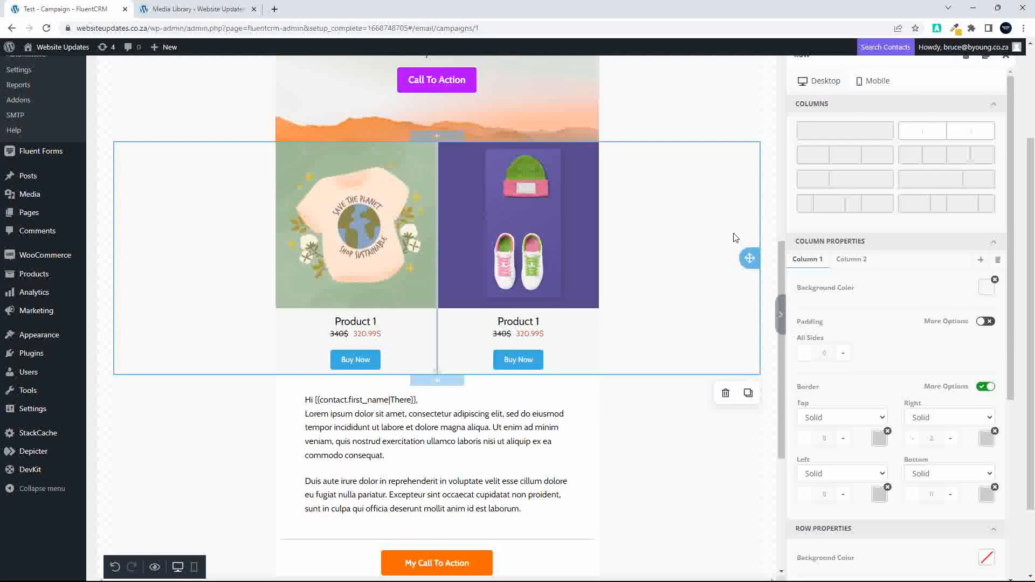
click(990, 69)
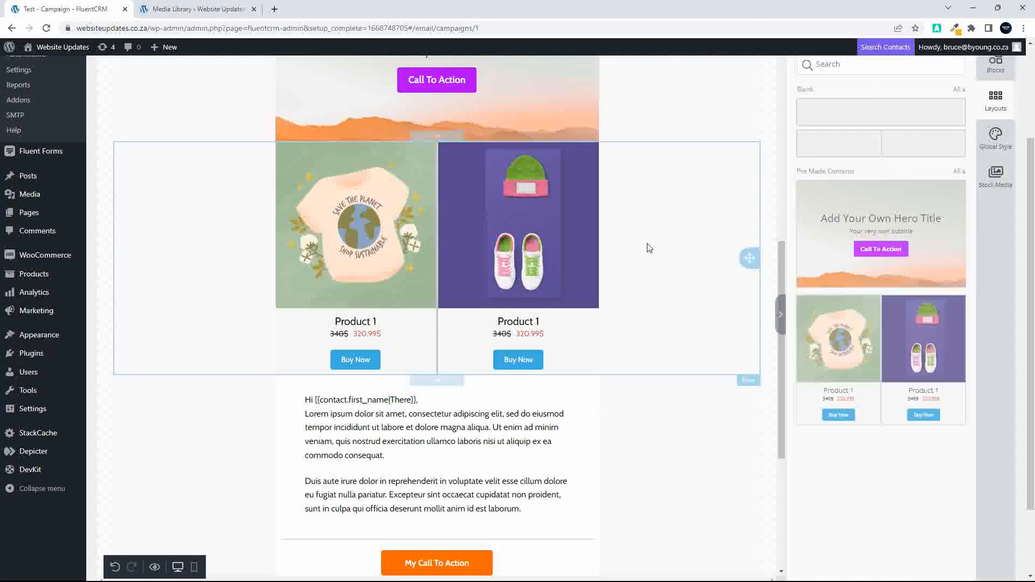
- Delete the two-column product row from the email
click(649, 247)
scroll(922, 269, up, 3)
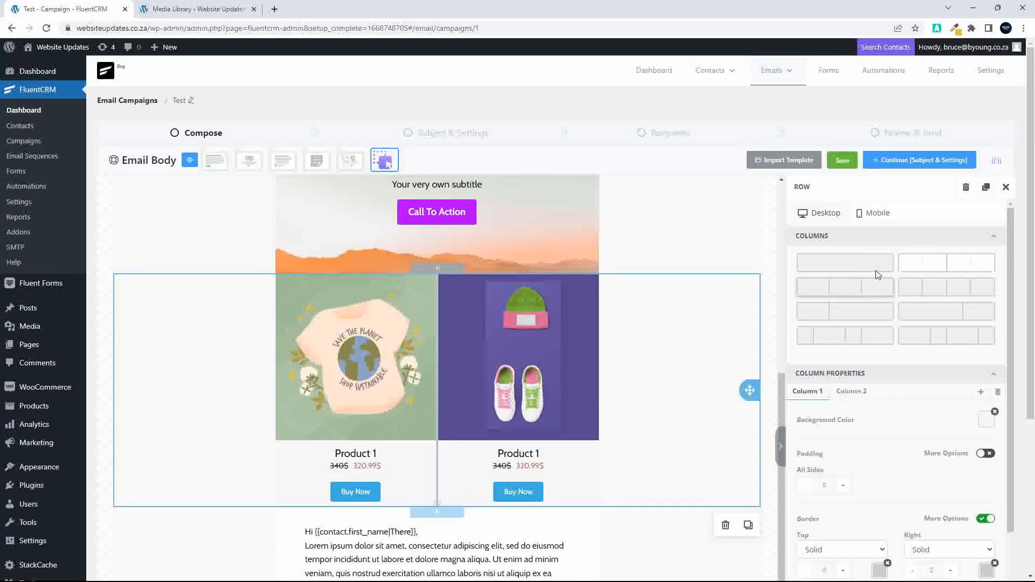
click(966, 187)
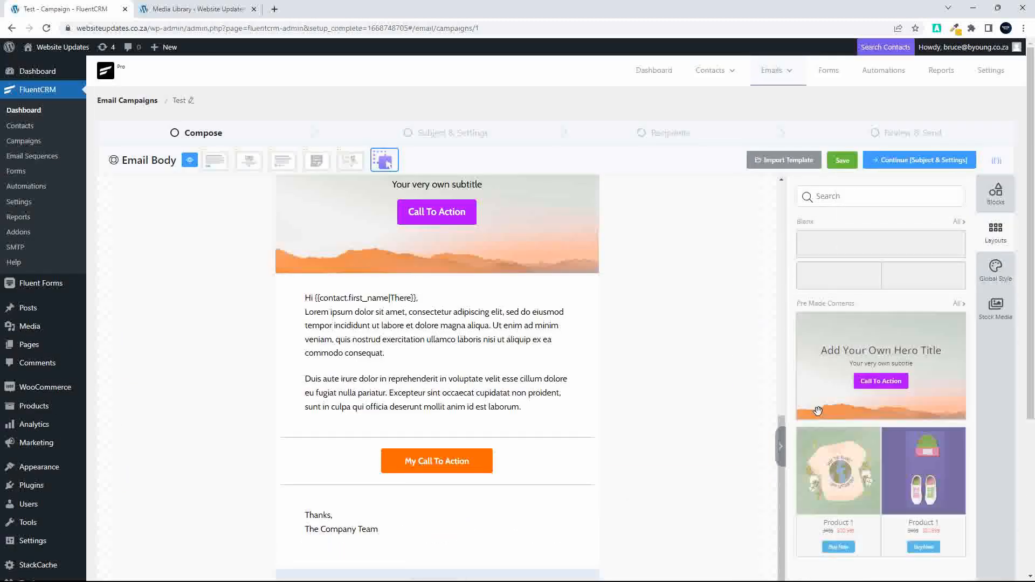
- Browse the available layouts and list all entries of the Pre Made Contents category
scroll(899, 407, down, 4)
scroll(899, 407, up, 4)
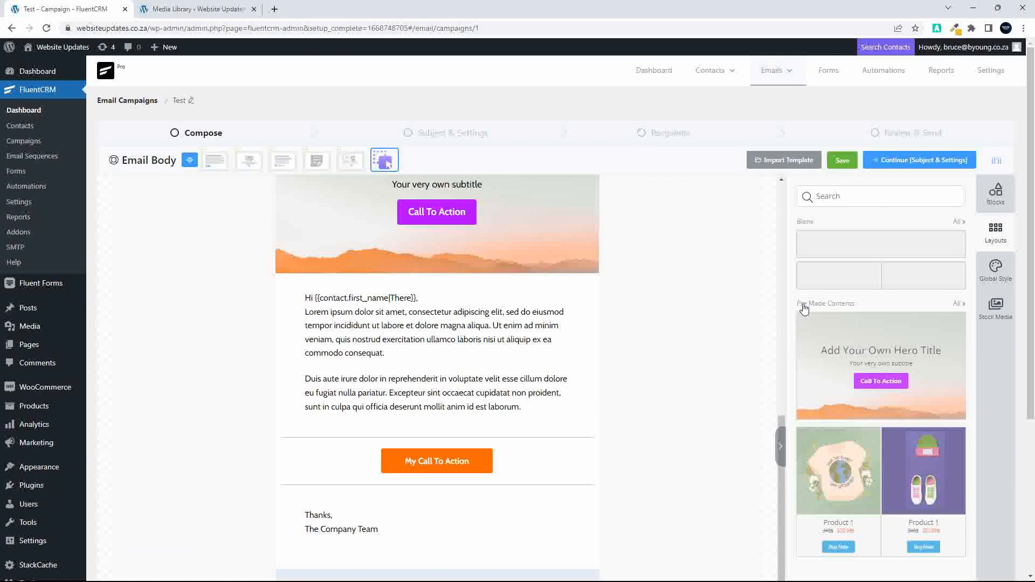
click(959, 305)
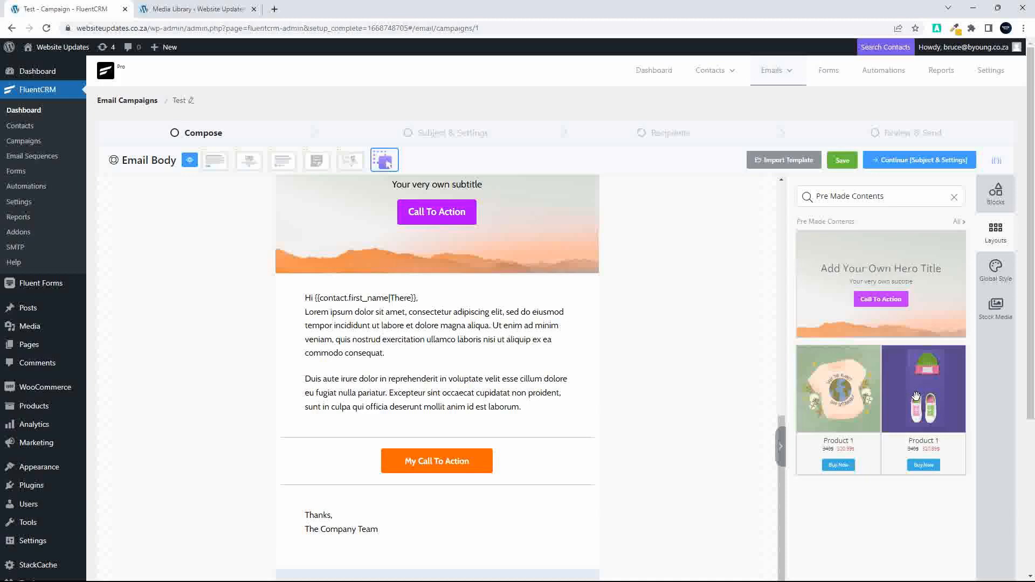
scroll(916, 396, down, 3)
scroll(918, 402, up, 3)
- Set the email's global text color to grey, hex 757474
click(996, 285)
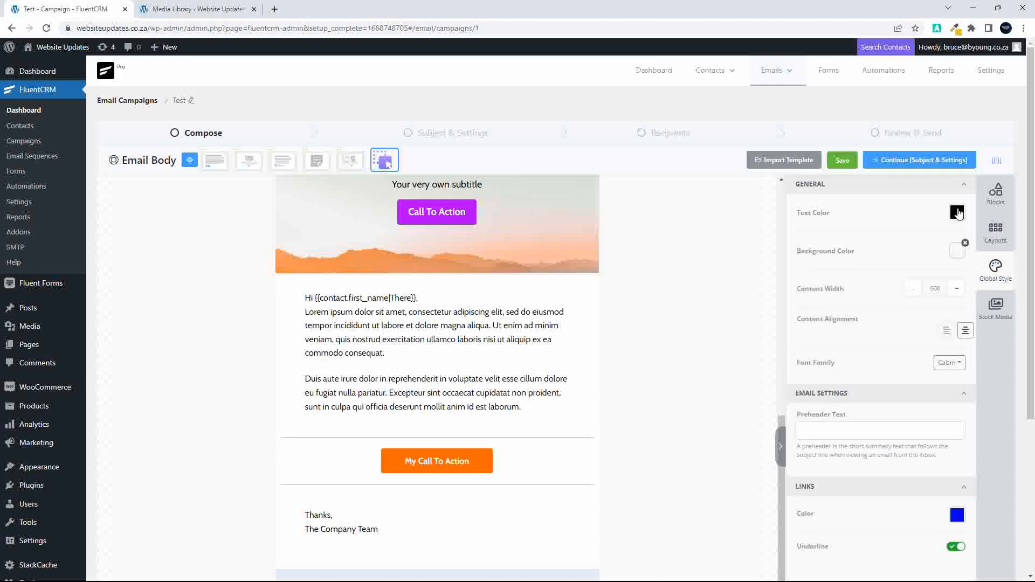
click(958, 214)
drag(903, 239, 947, 207)
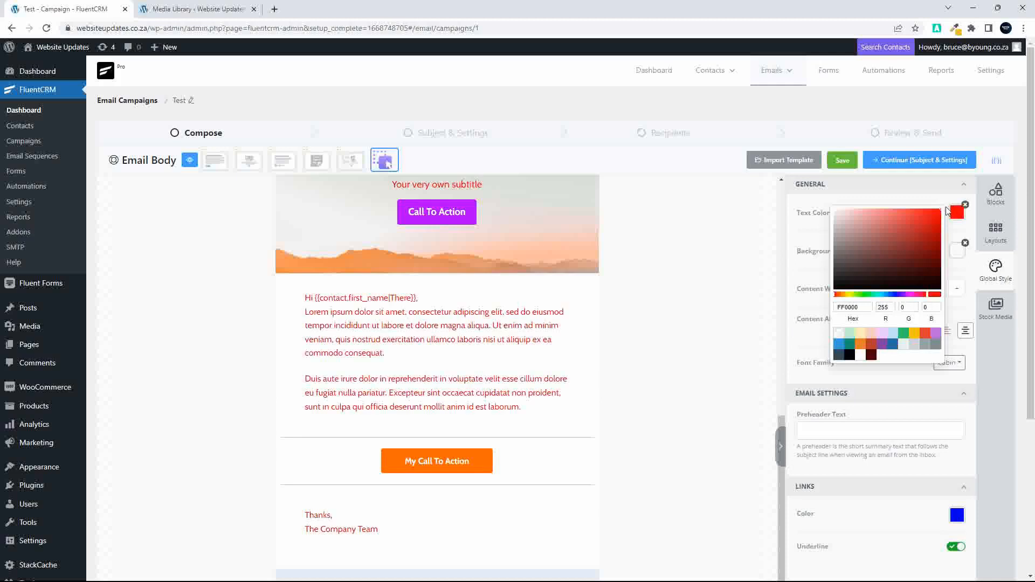
mouse_move(929, 218)
mouse_down()
mouse_move(849, 272)
mouse_move(843, 324)
mouse_move(845, 289)
mouse_up()
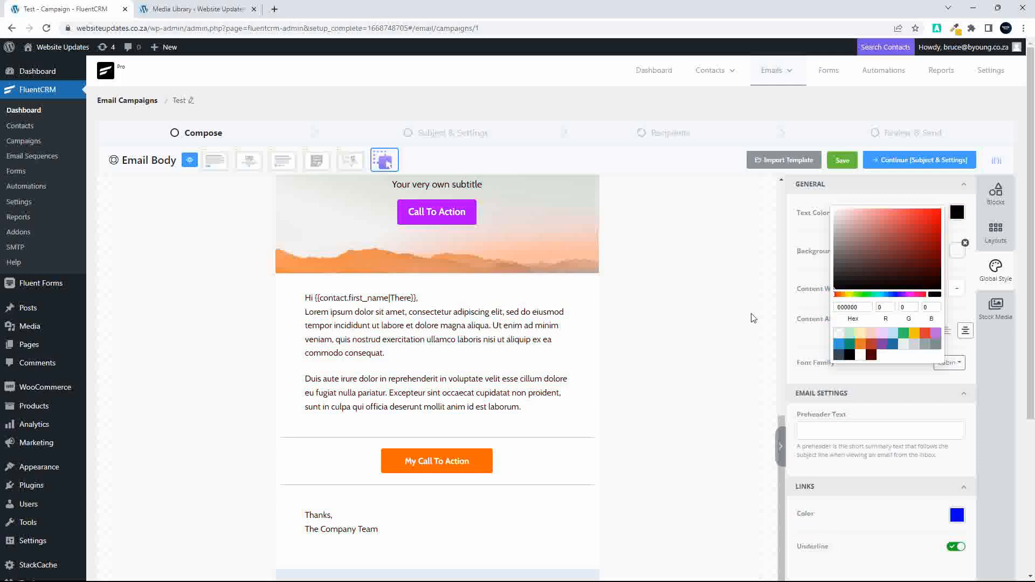
click(844, 270)
click(842, 267)
click(838, 268)
drag(835, 267, 833, 252)
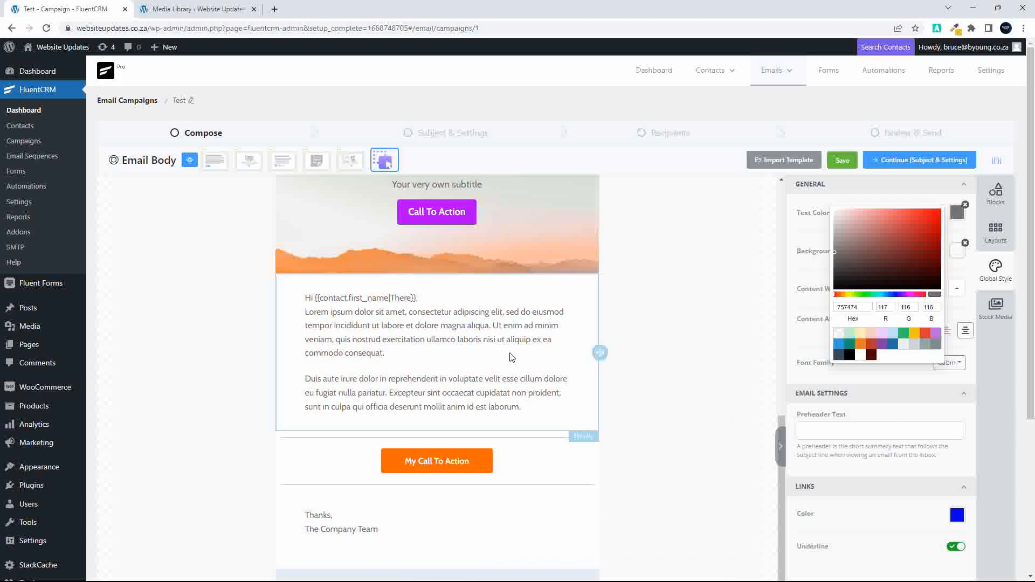
- Set the email's global background color to grey, hex 949494, and close the color picker
click(851, 188)
click(852, 185)
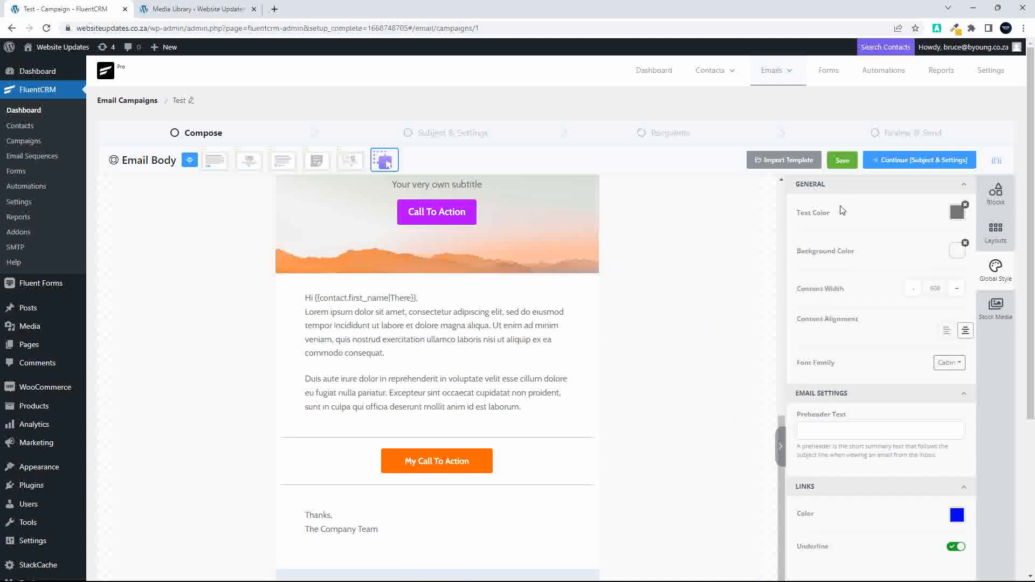
click(964, 256)
drag(835, 251, 830, 280)
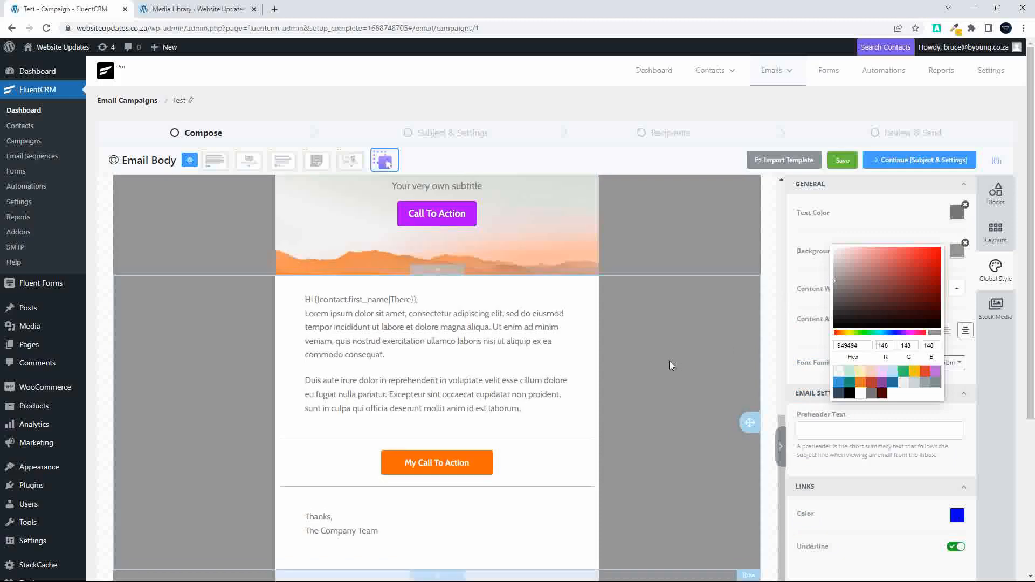
scroll(668, 360, down, 5)
scroll(669, 361, down, 10)
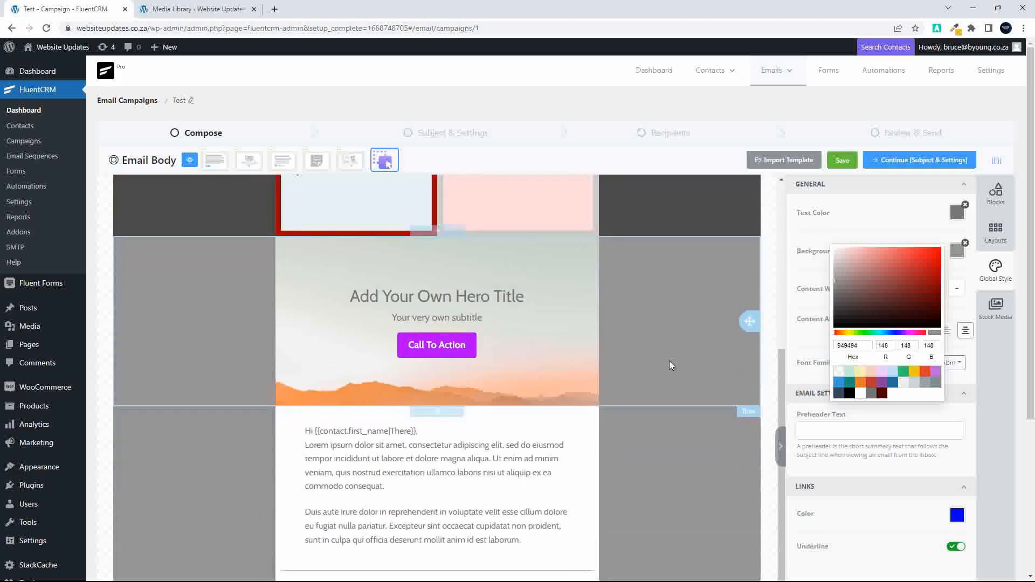
scroll(668, 360, up, 5)
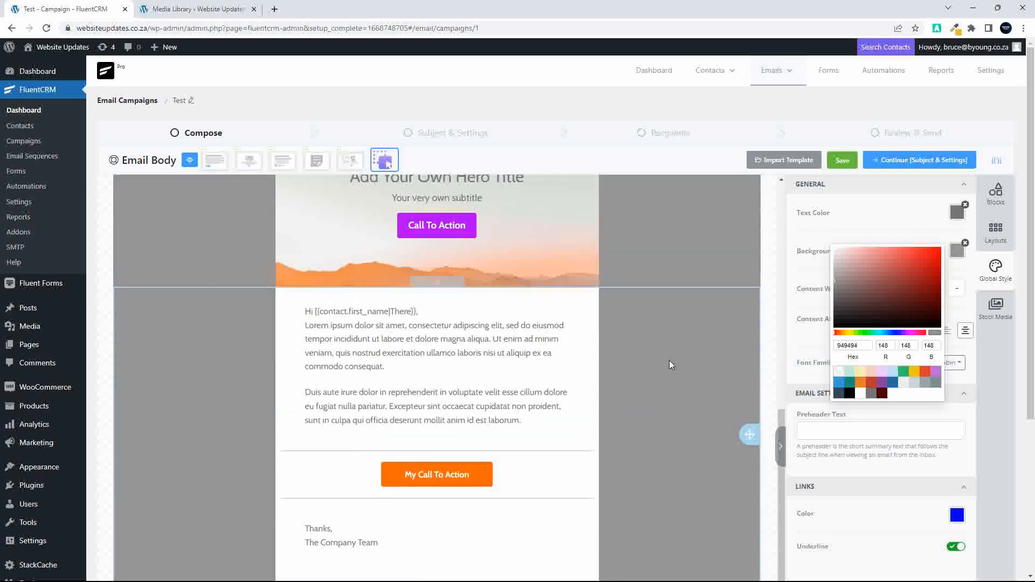
scroll(668, 360, down, 5)
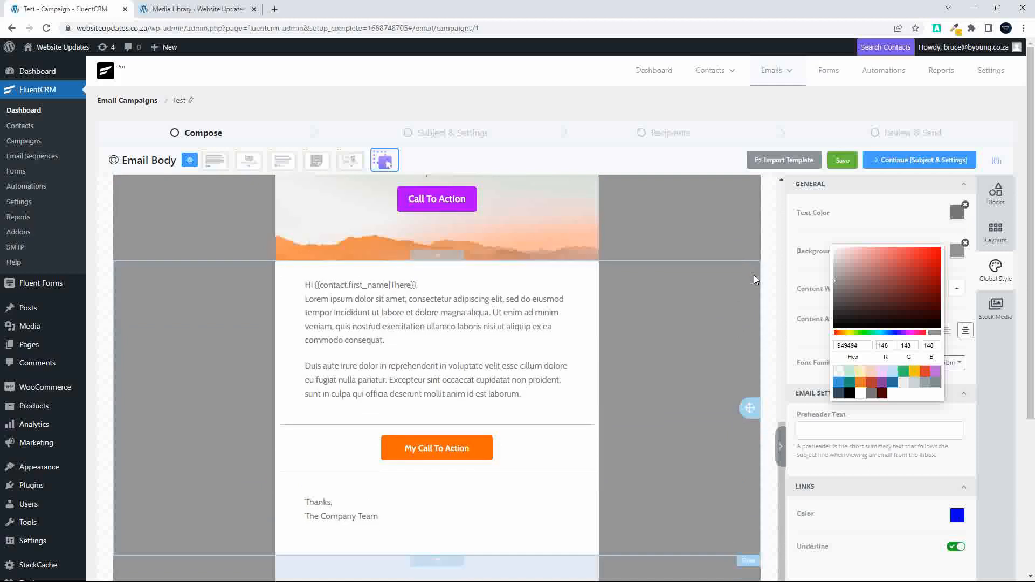
click(788, 233)
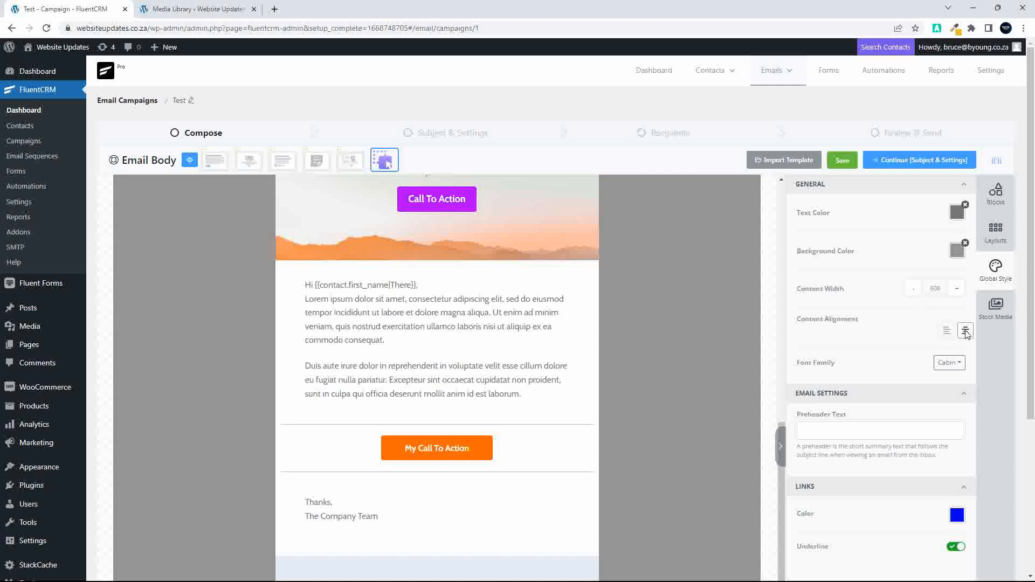
- Try left alignment for the email's content and restore the centered alignment
click(947, 332)
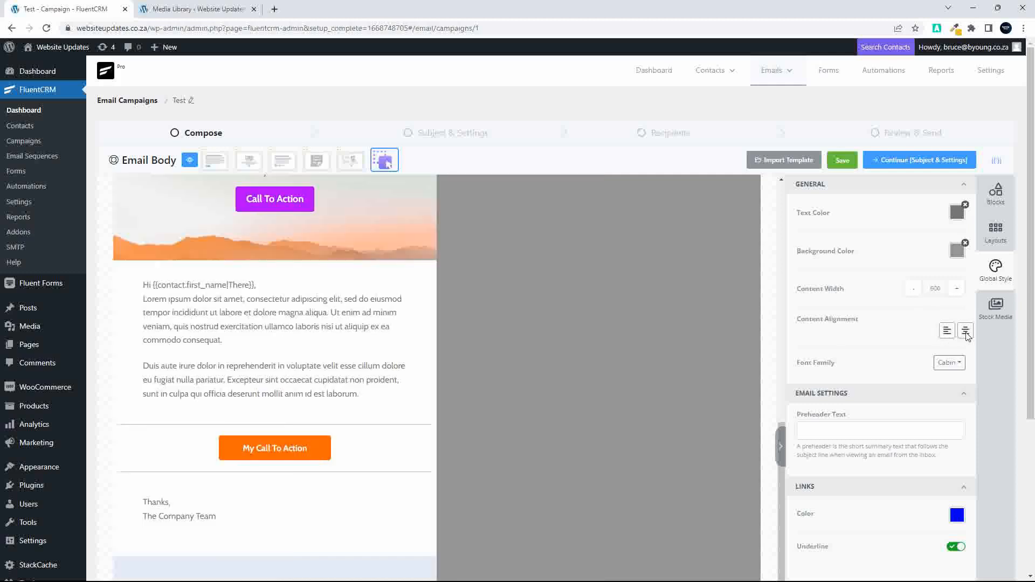
click(966, 332)
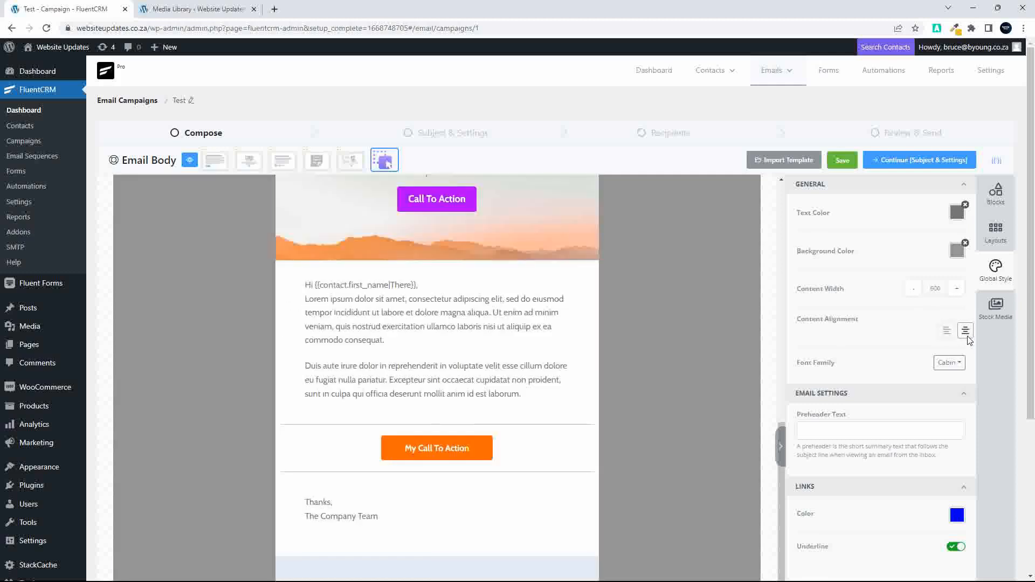
click(953, 335)
click(967, 337)
- Try Arial as the email's global font family and switch it back to Cabin
click(950, 366)
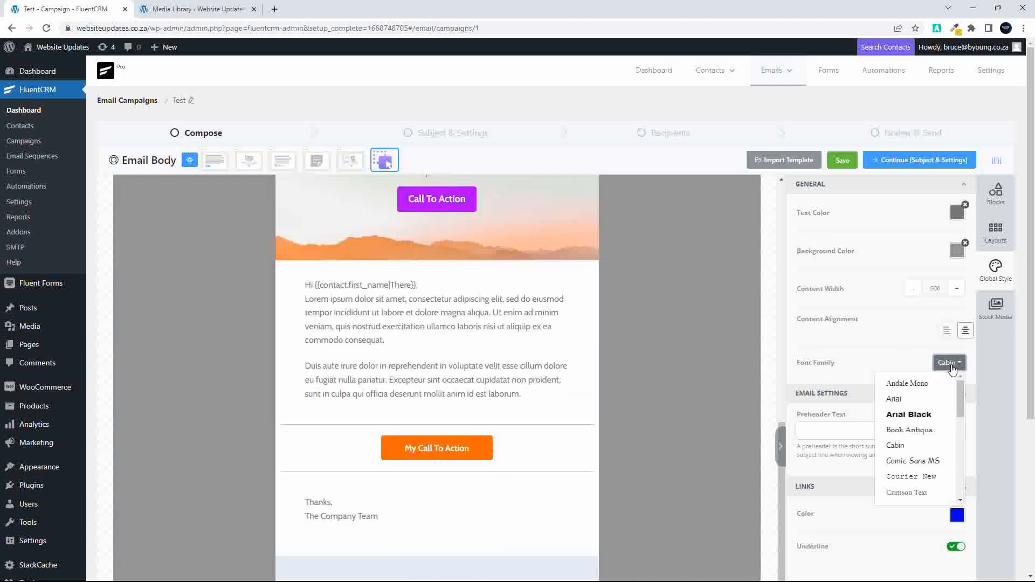
click(895, 399)
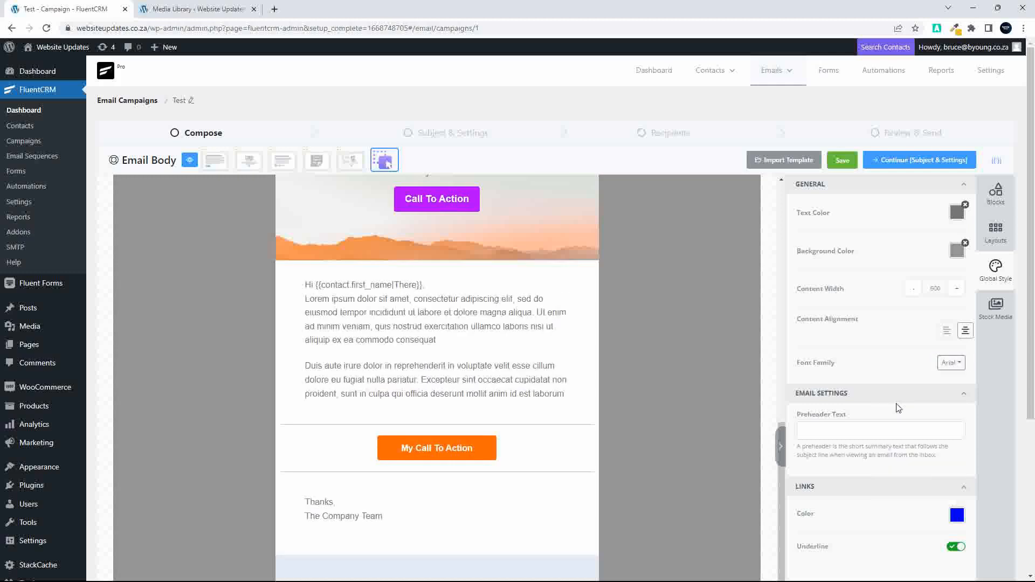
click(951, 363)
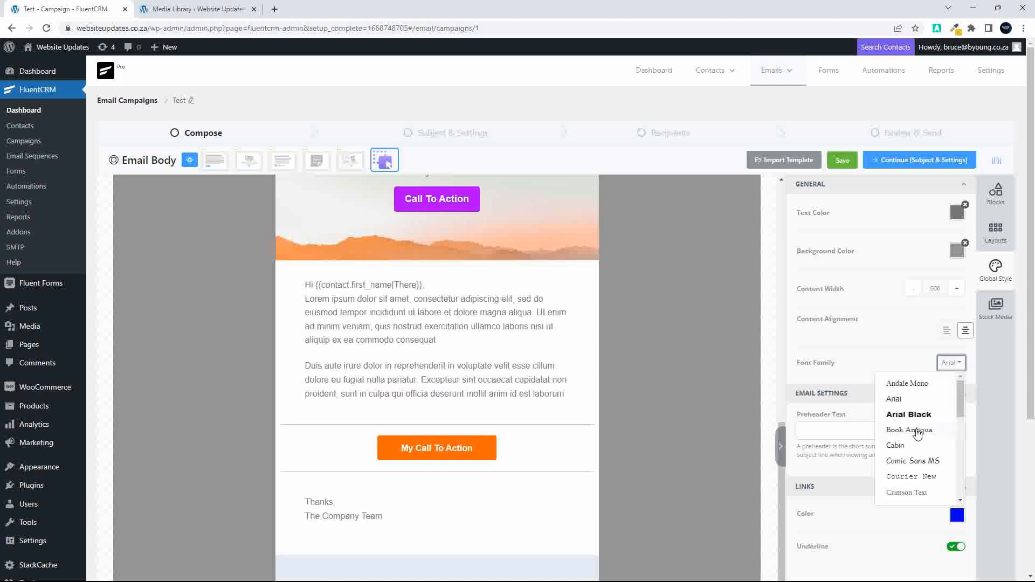
click(896, 446)
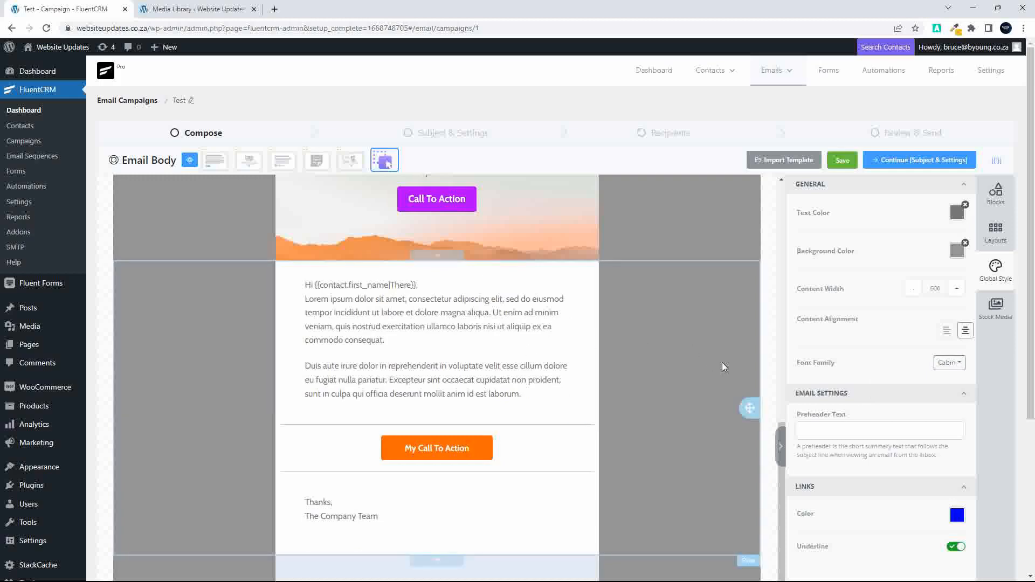
- Set the email's preheader text to "INSERT THE PRE HEADER TEXT"
scroll(857, 381, down, 2)
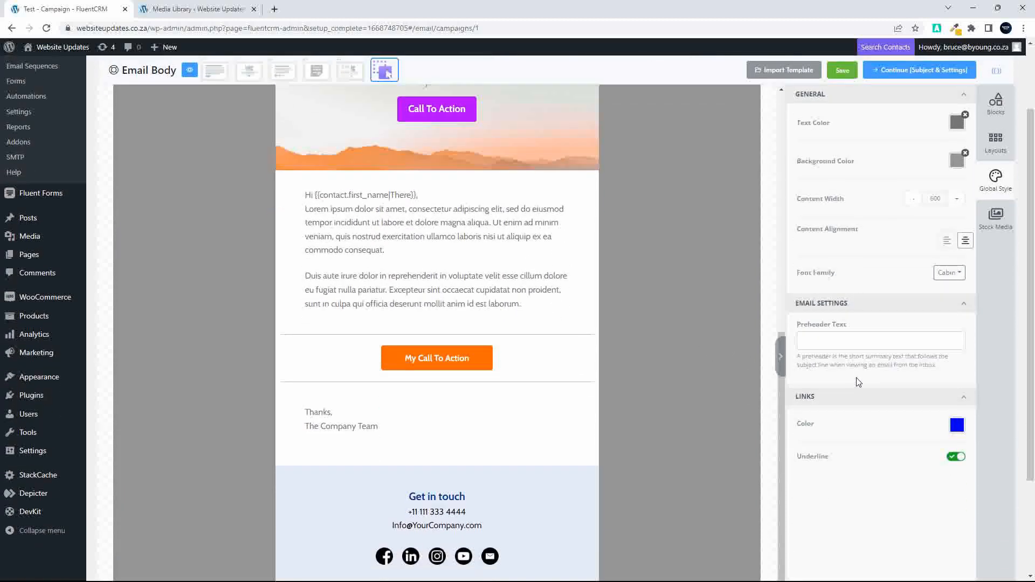
click(816, 339)
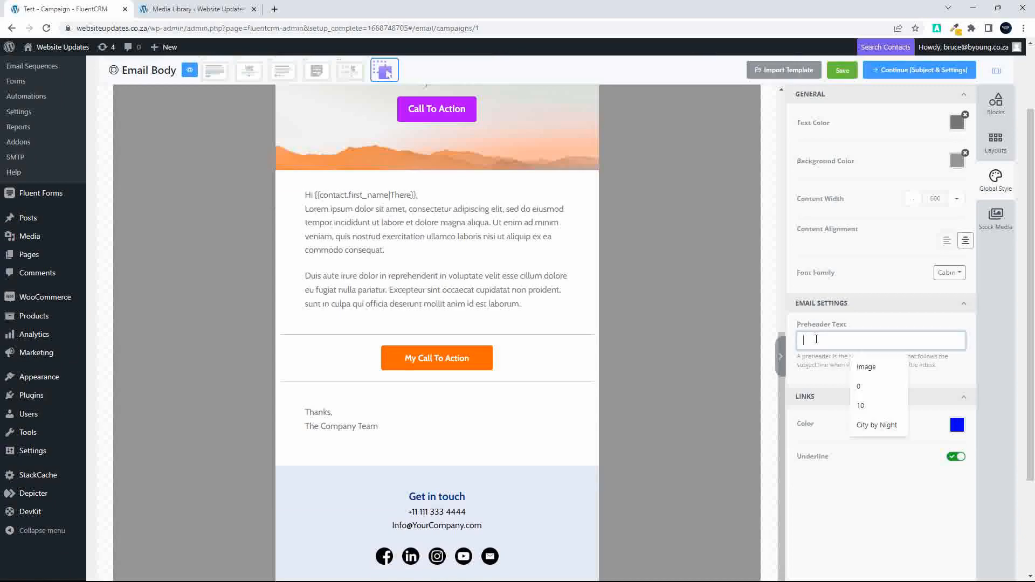
click(879, 367)
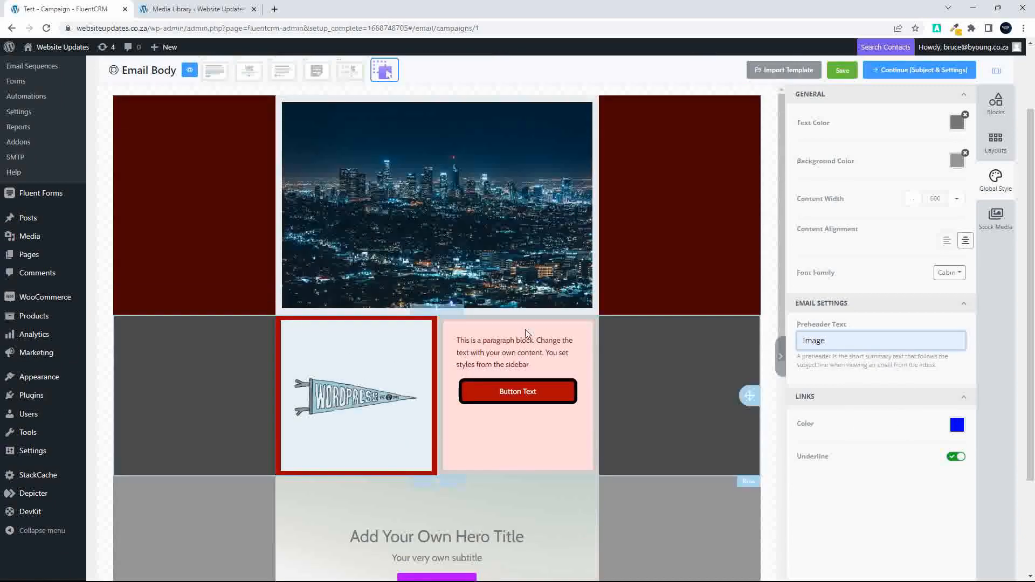
scroll(526, 335, up, 2)
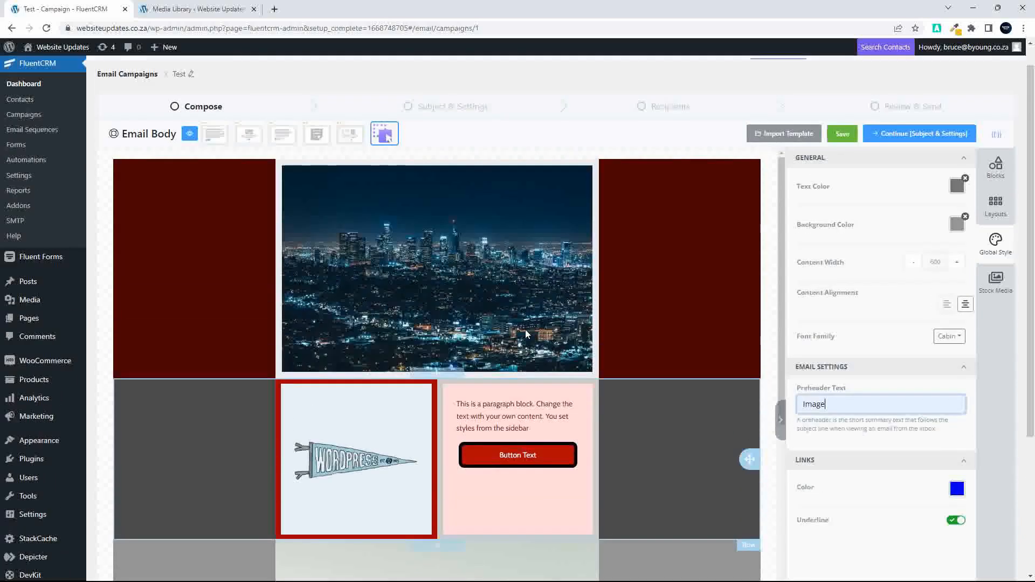
scroll(525, 328, down, 8)
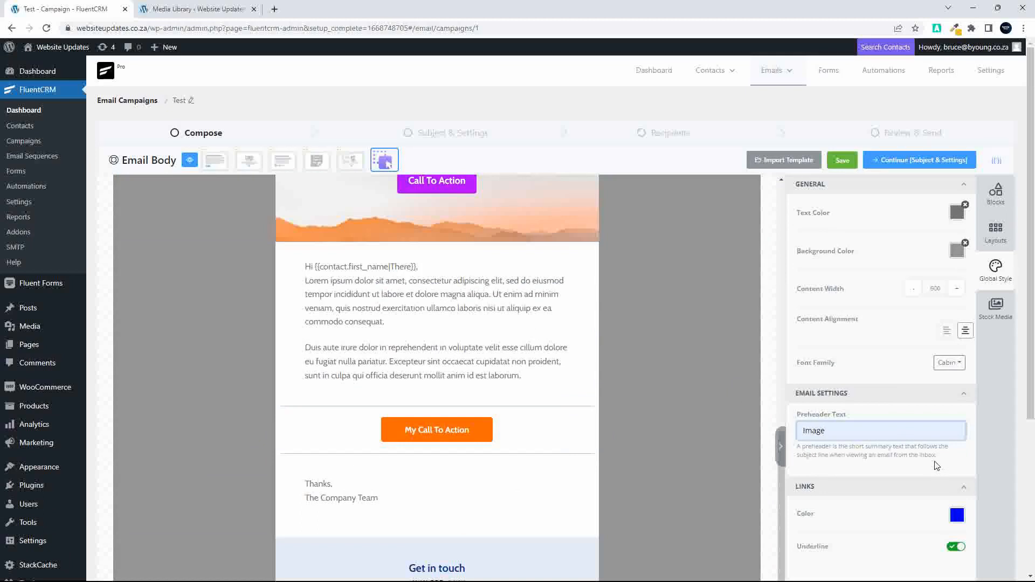
drag(846, 434, 799, 429)
key(BackSpace)
text(INSERT THE PRE HEADER TEXT)
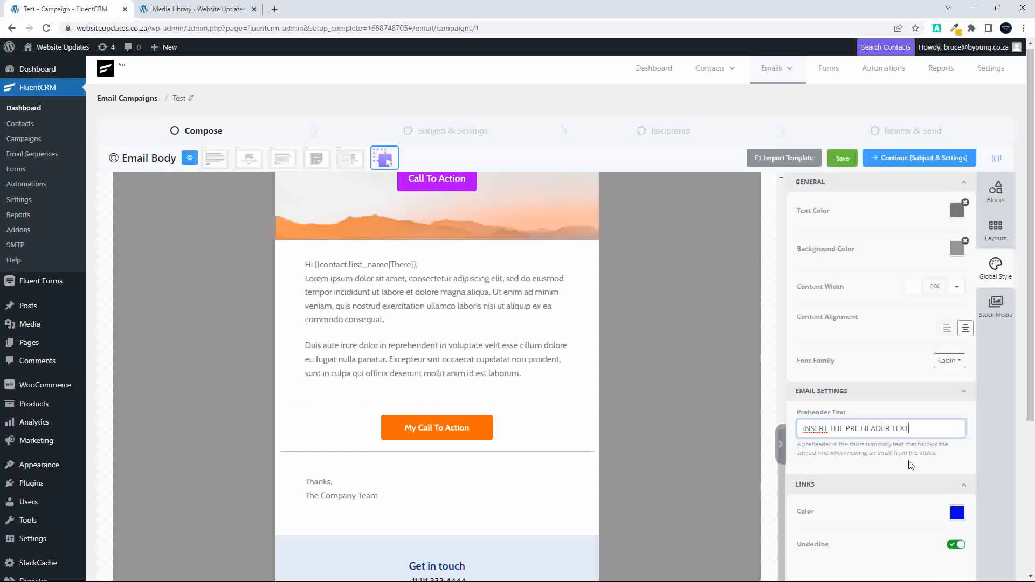
- Set the email's global link color to red, hex FF1900, keeping links underlined
scroll(911, 462, down, 3)
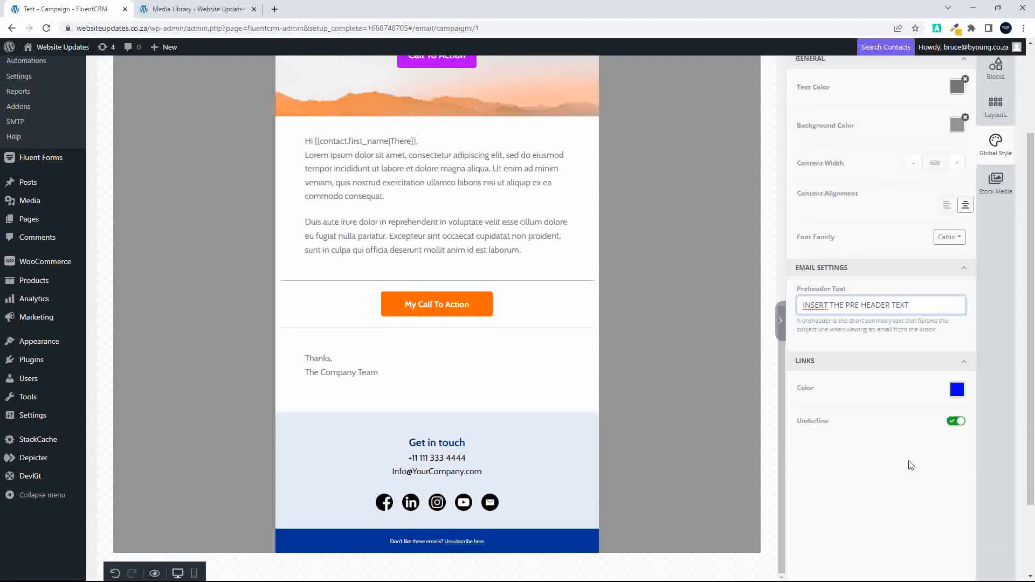
click(958, 390)
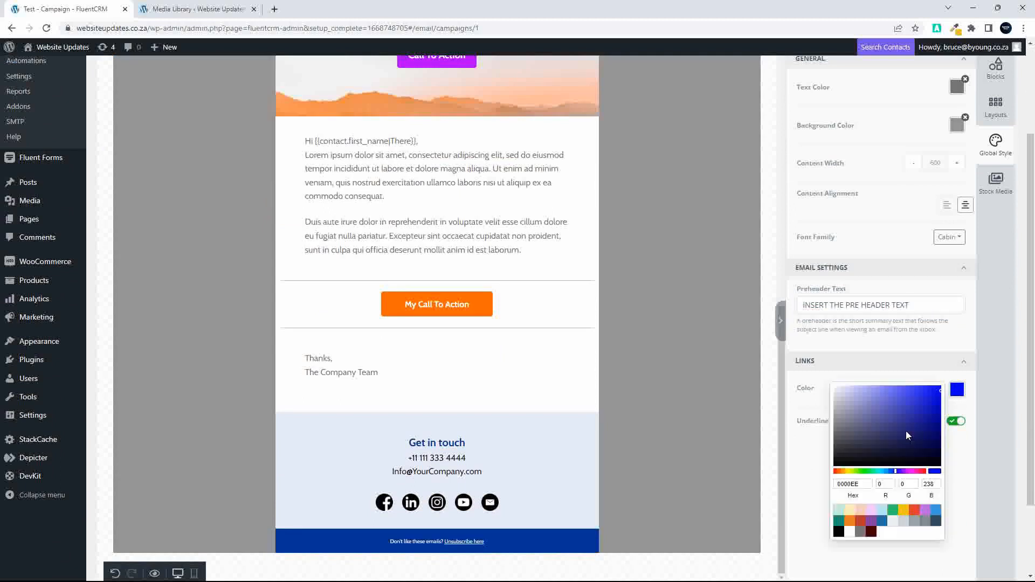
click(835, 472)
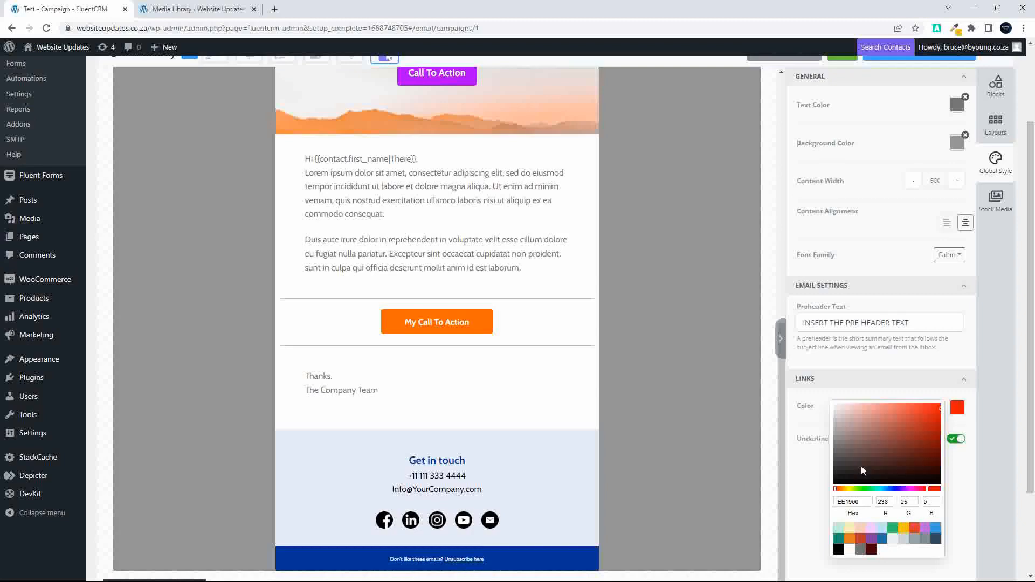
click(936, 396)
drag(939, 412, 958, 386)
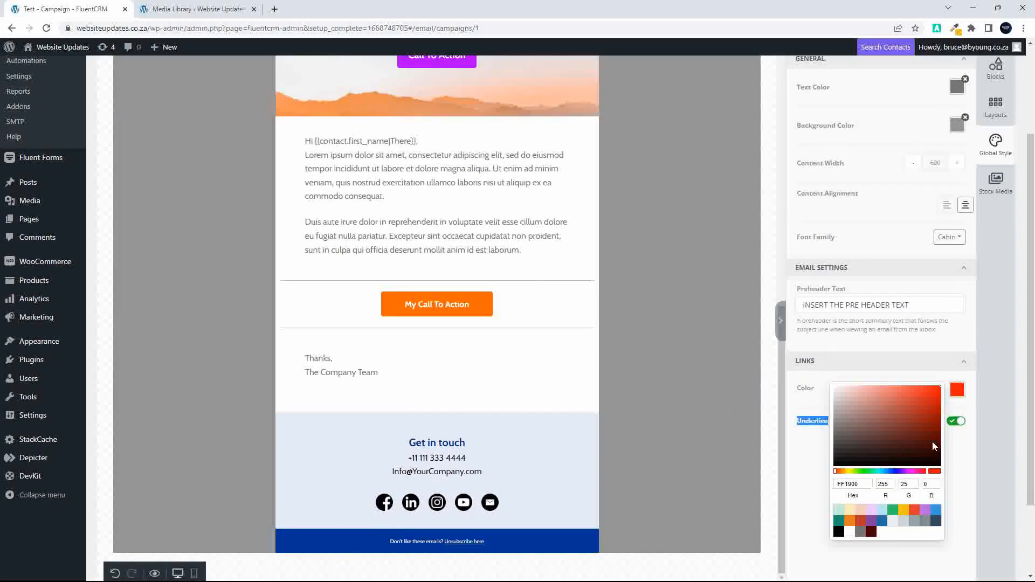
click(970, 448)
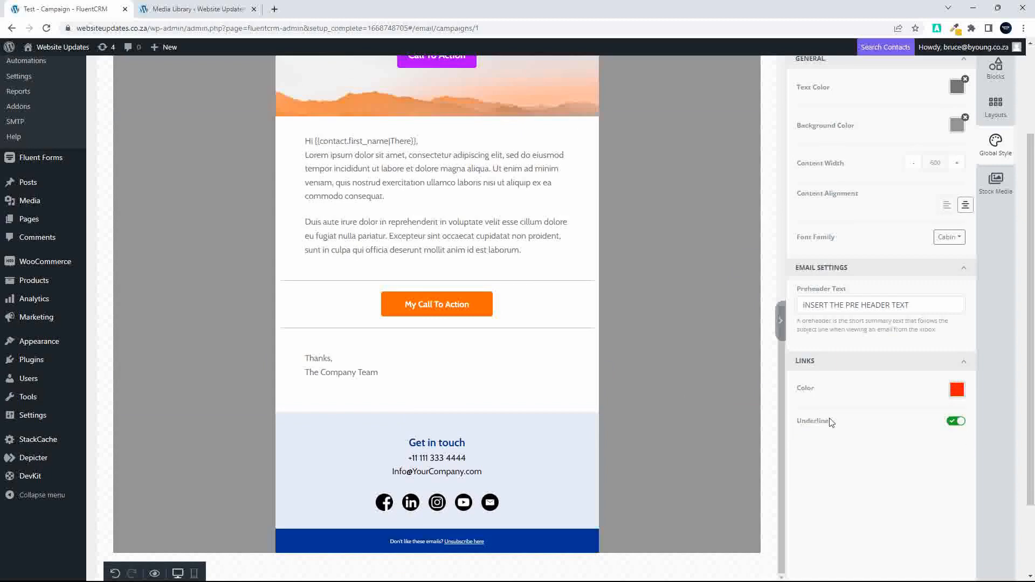
- Review the whole email design from the city image down to the unsubscribe footer
scroll(452, 332, down, 2)
scroll(455, 302, up, 4)
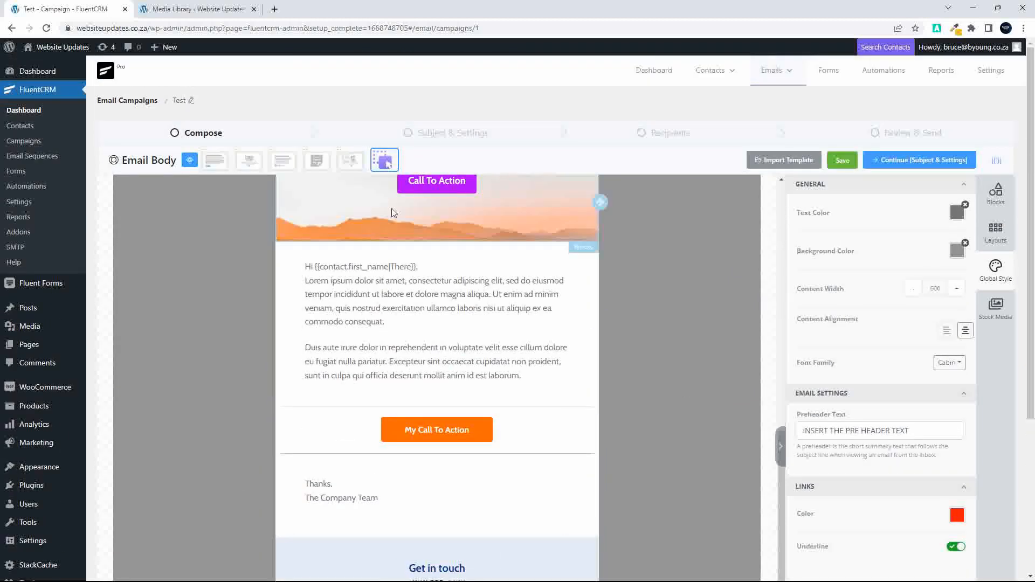
scroll(458, 275, up, 8)
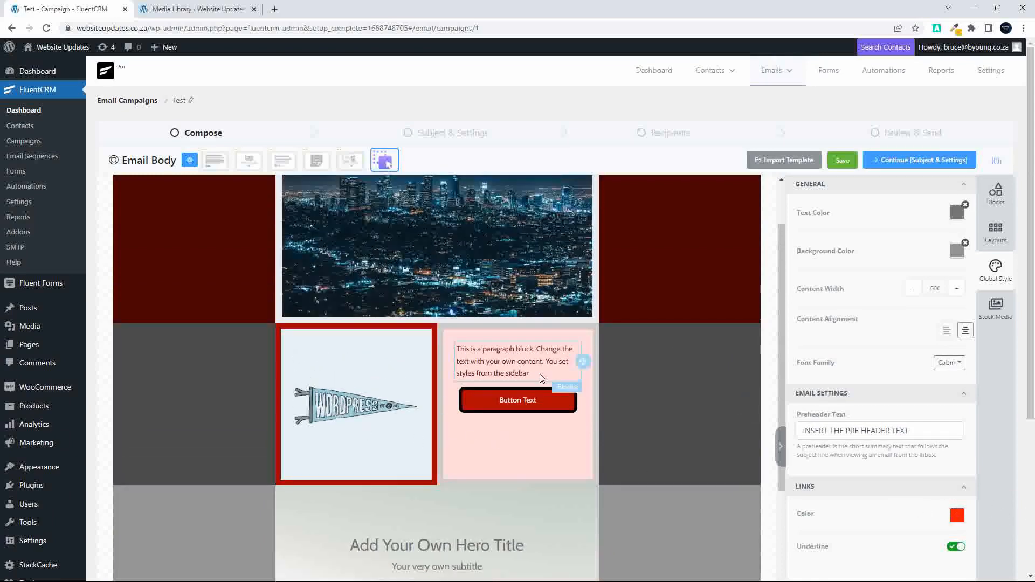
scroll(539, 375, up, 2)
scroll(537, 378, down, 9)
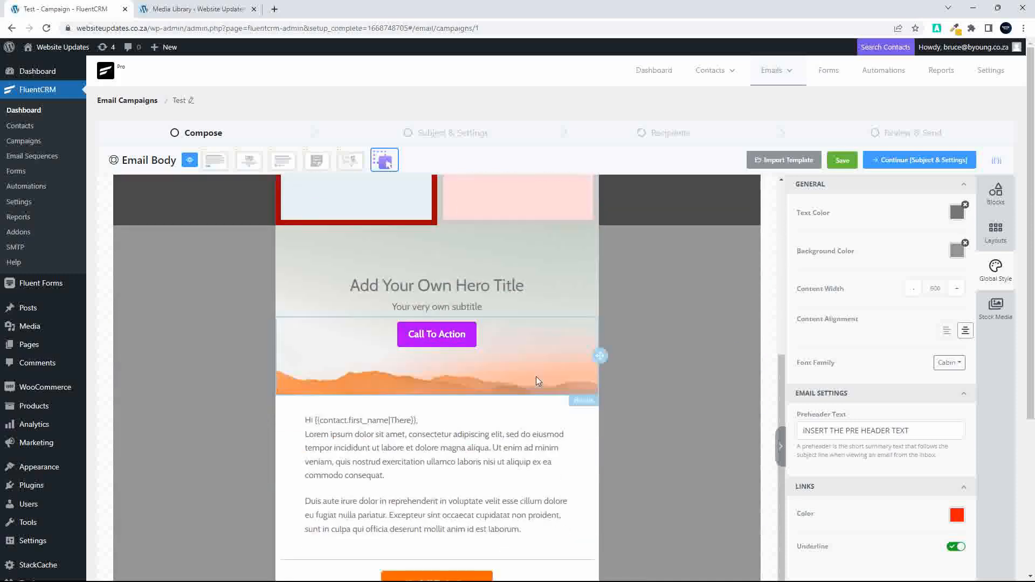
scroll(464, 361, down, 3)
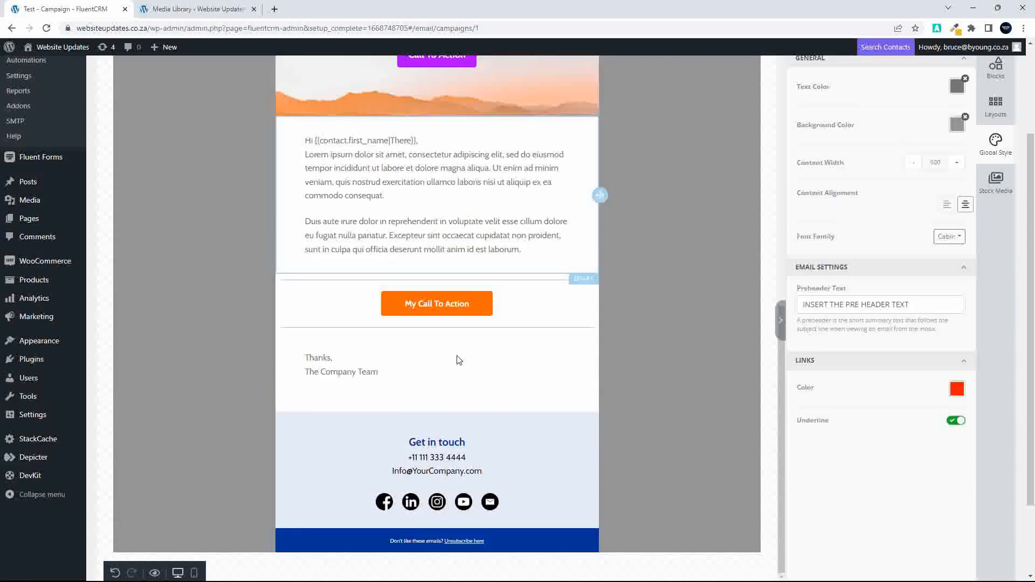
scroll(458, 359, up, 8)
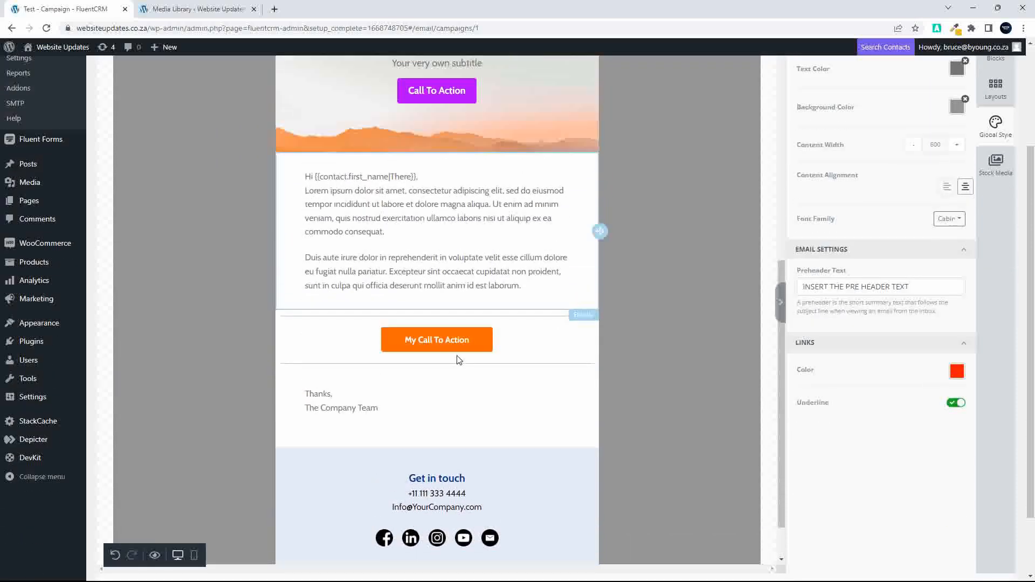
scroll(911, 433, up, 3)
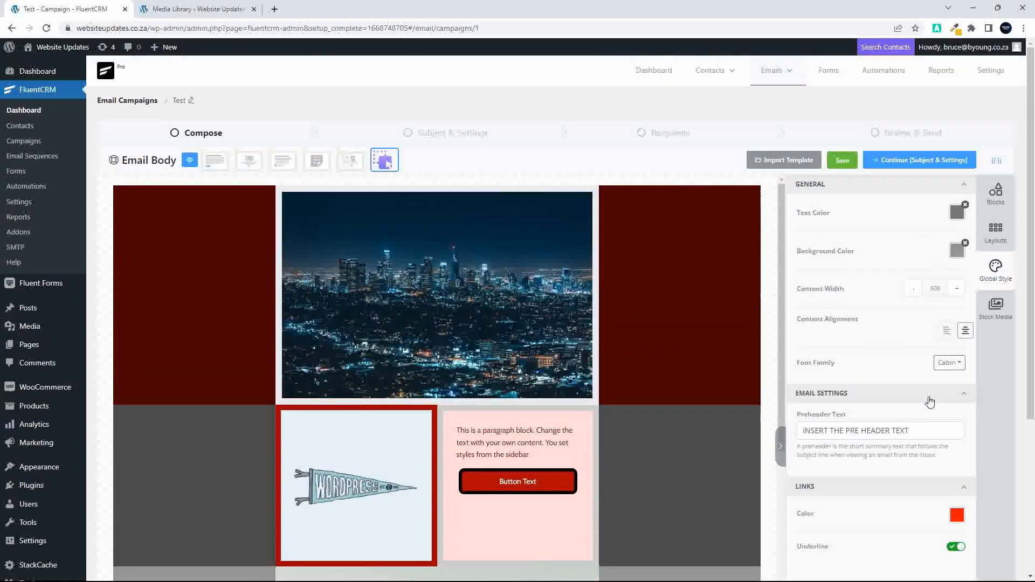
- Insert the stock photo of the seated couple below the red button in the pink column
click(995, 308)
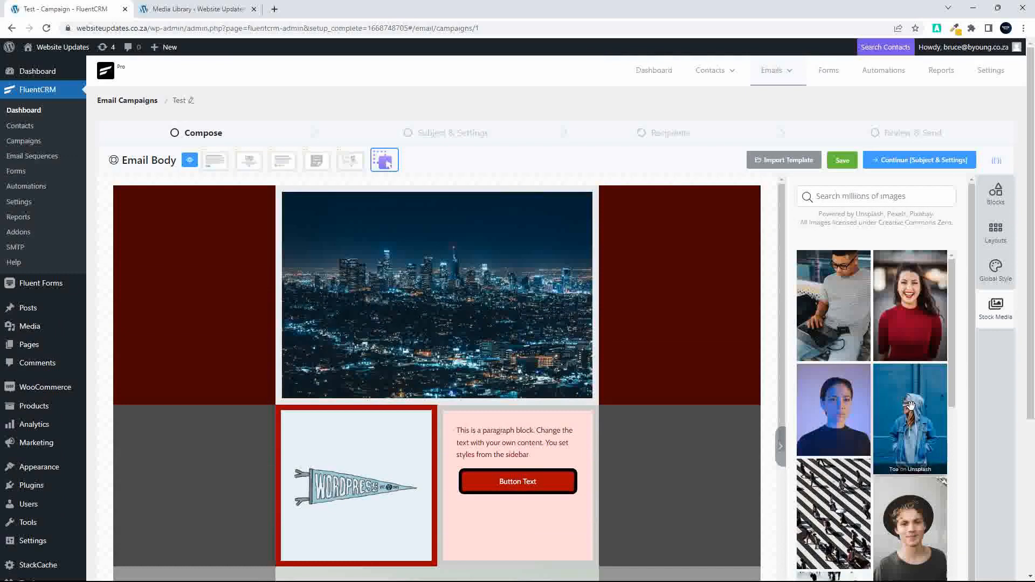
scroll(857, 406, down, 5)
scroll(857, 405, down, 2)
drag(908, 363, 534, 493)
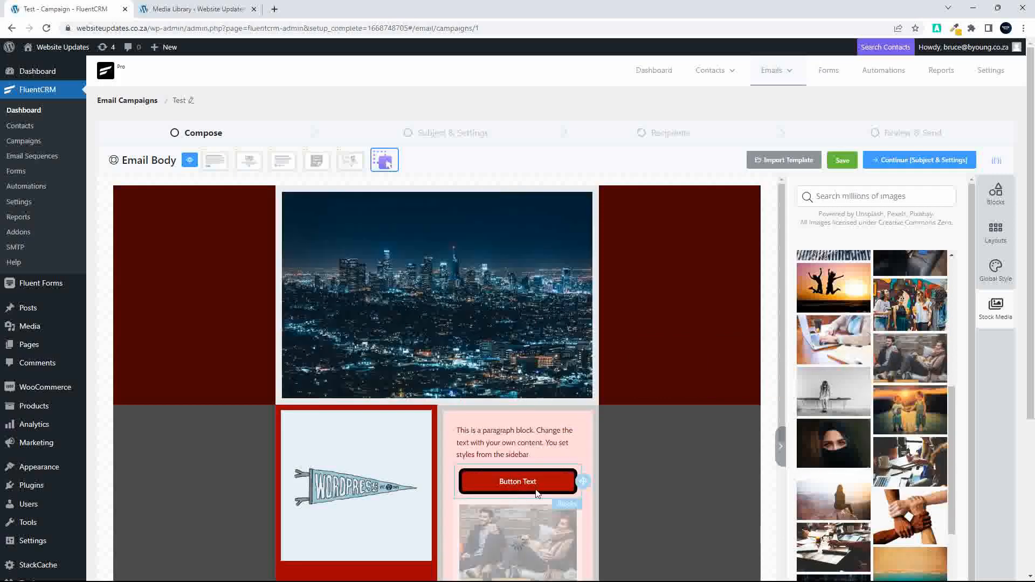
scroll(536, 491, down, 4)
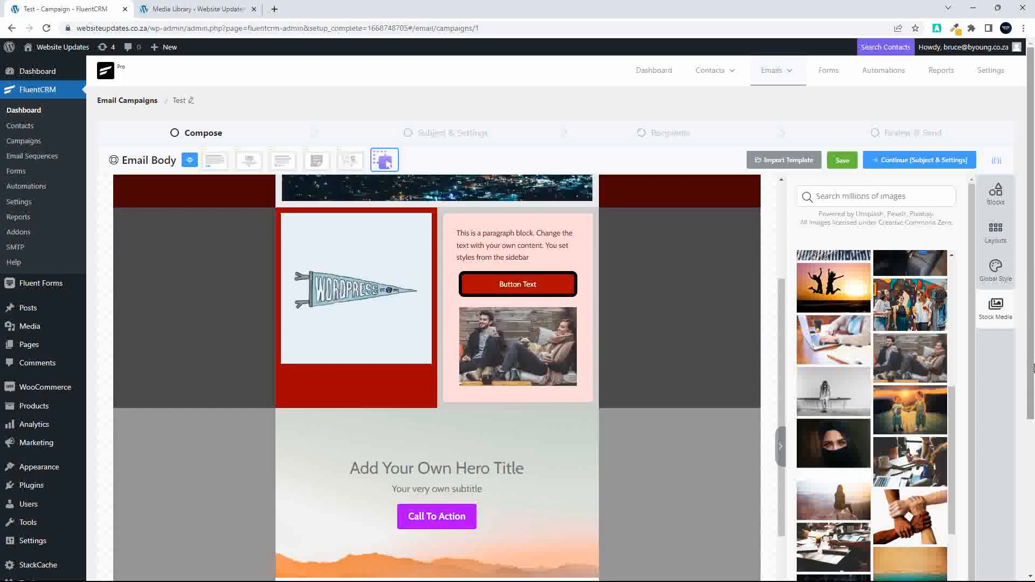
- Look over the inserted stock photo's image settings and delete the photo from the pink column
click(494, 354)
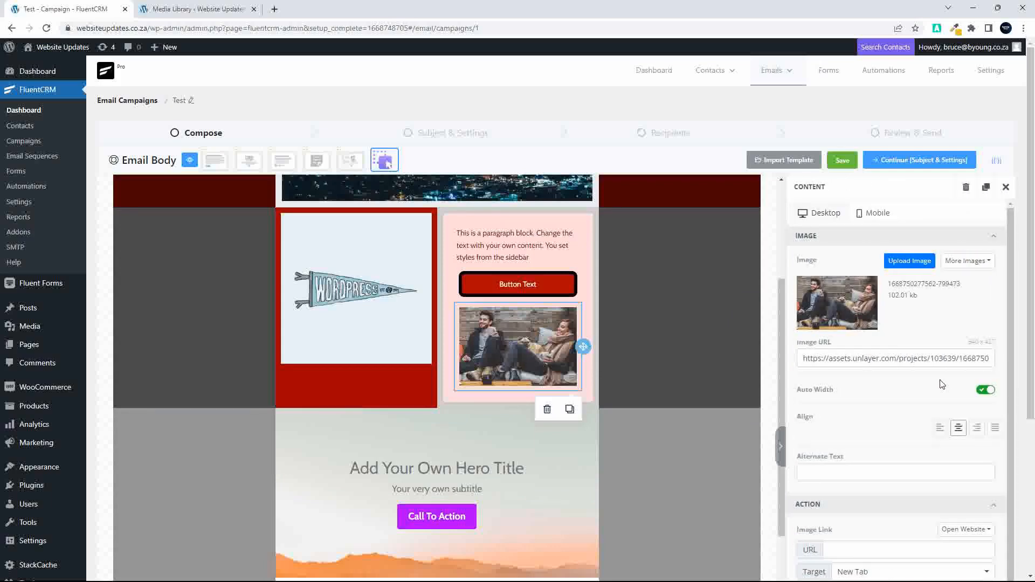
scroll(942, 386, down, 1)
scroll(942, 386, up, 1)
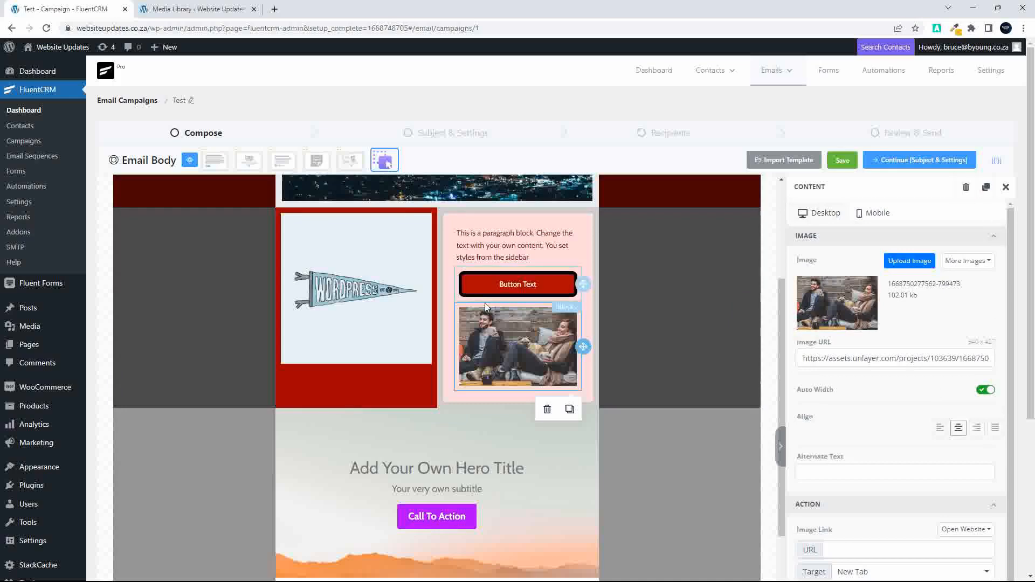
click(967, 188)
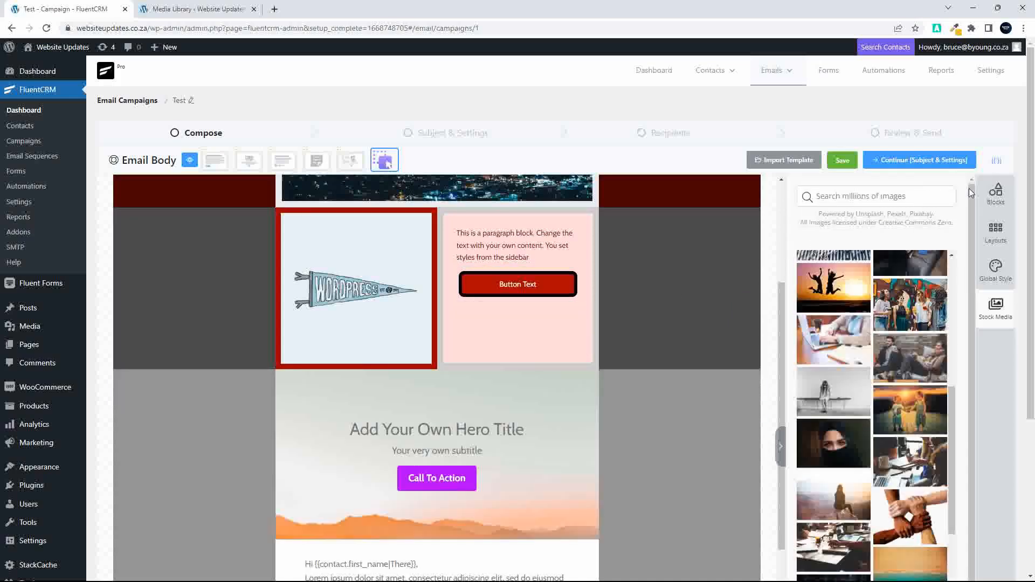
- Browse the stock images, look over the email design, and continue to the campaign's Subject & Settings stage
scroll(906, 433, up, 4)
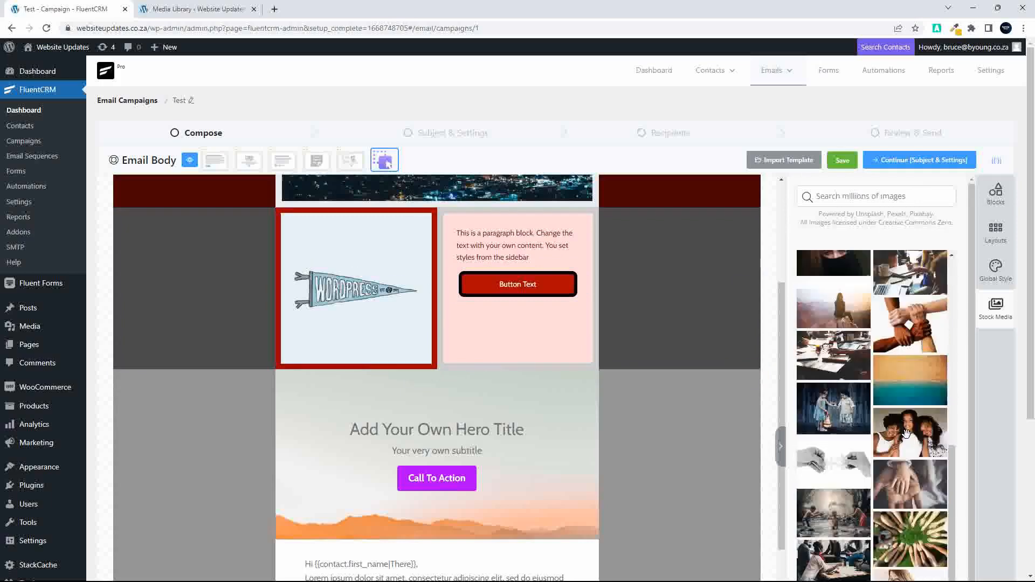
scroll(906, 433, up, 4)
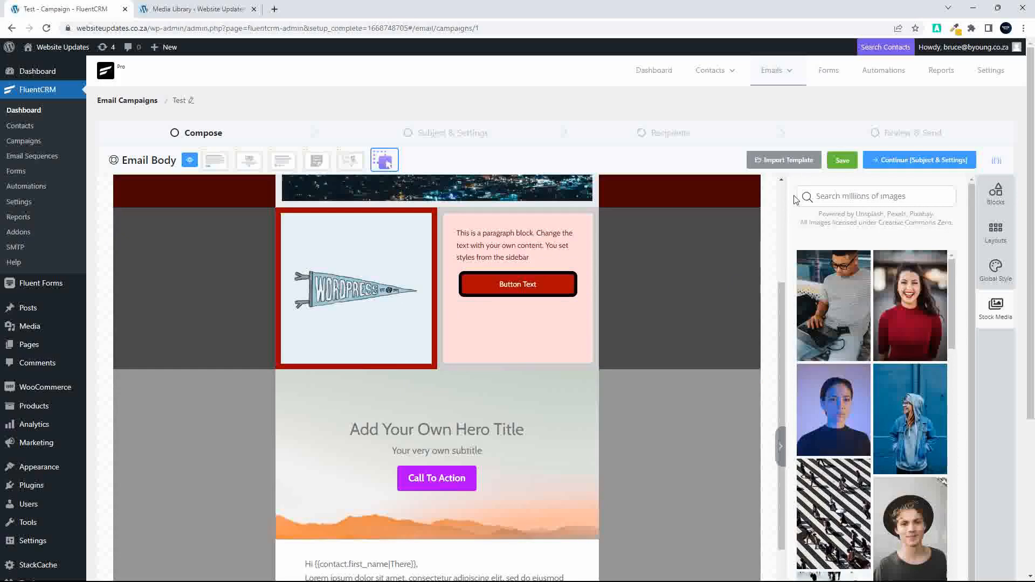
scroll(785, 201, up, 4)
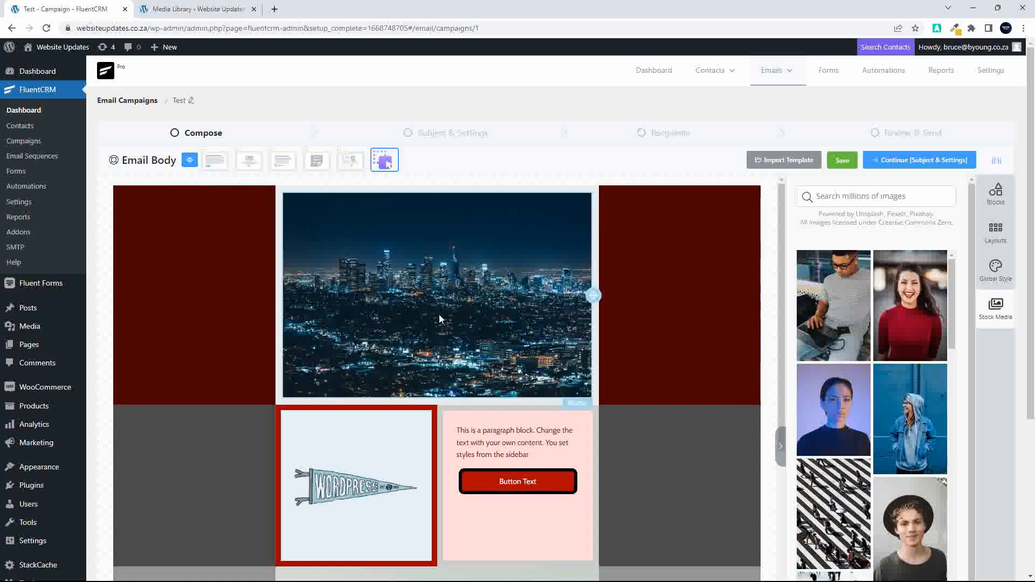
scroll(439, 314, down, 7)
scroll(440, 318, down, 3)
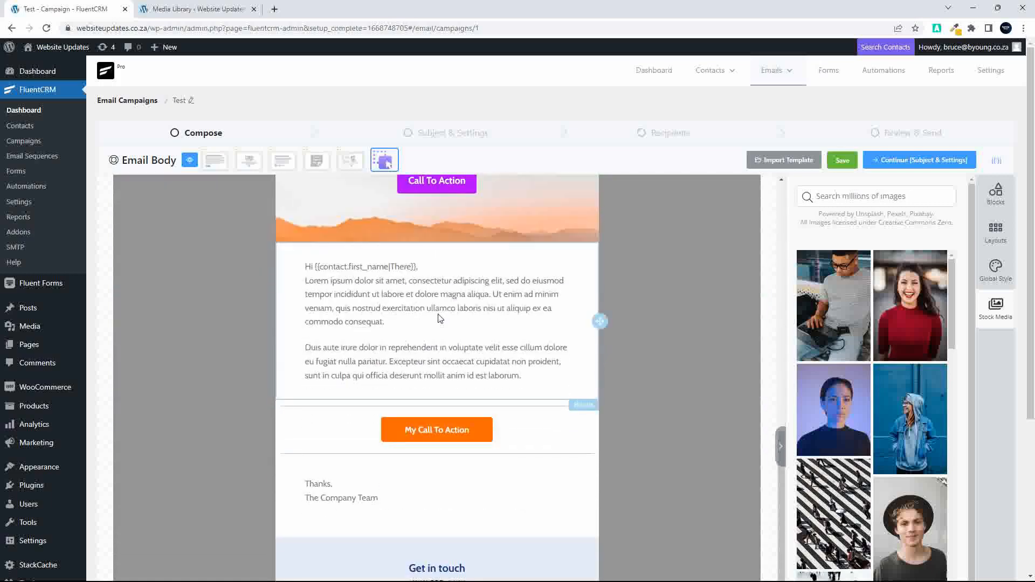
scroll(439, 318, up, 10)
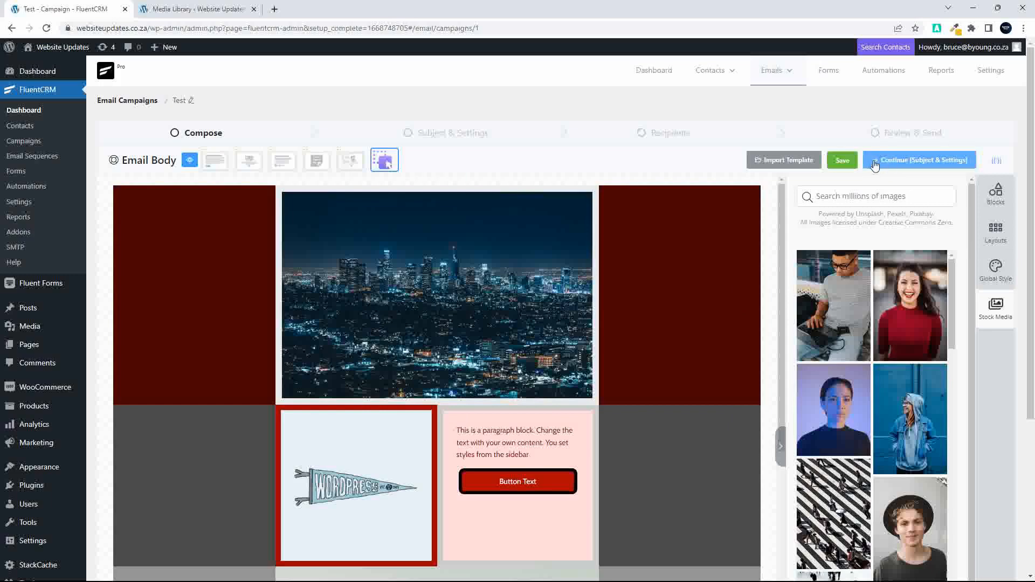
click(892, 166)
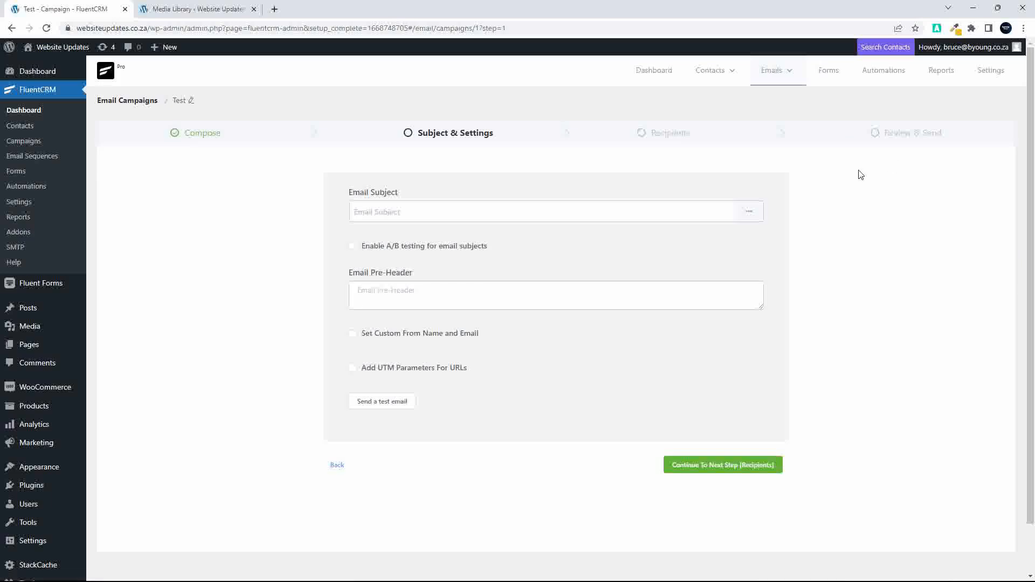
- Set the email subject to "Test Email Subject" and the pre-header to "Pre Header details here"
click(410, 214)
scroll(410, 215, down, 2)
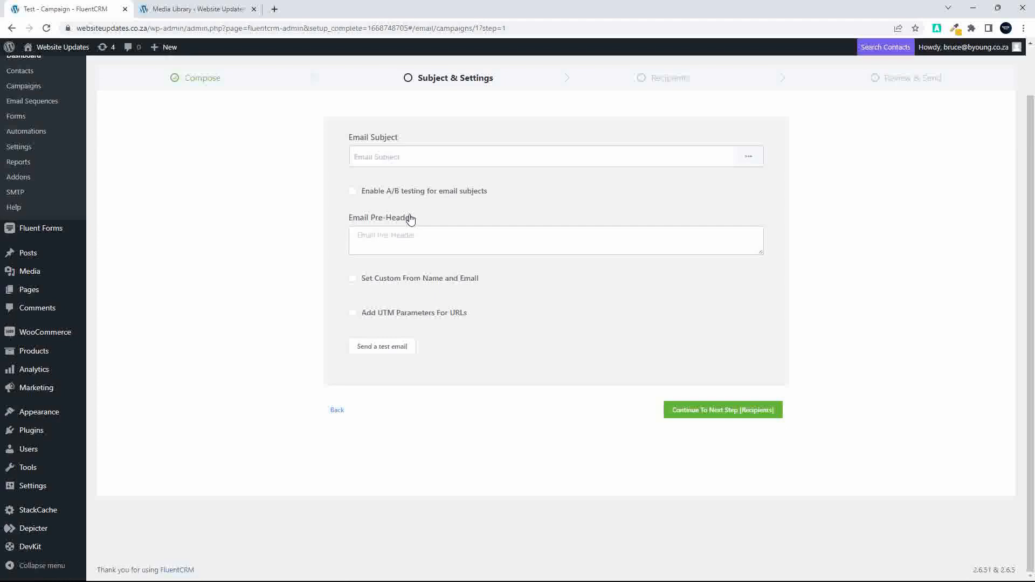
click(432, 157)
text(Te)
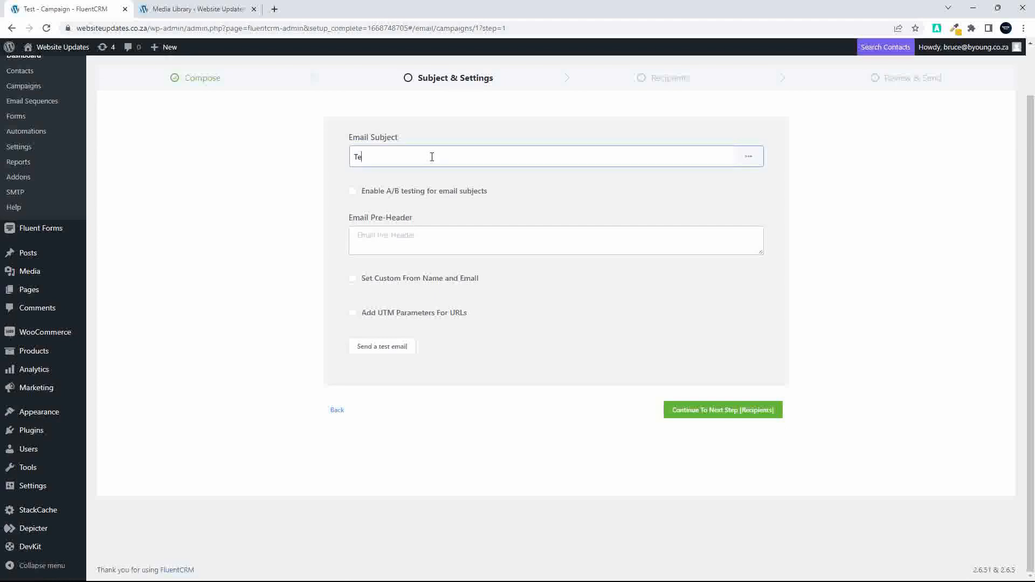
text(st Email Subject)
scroll(432, 157, up, 1)
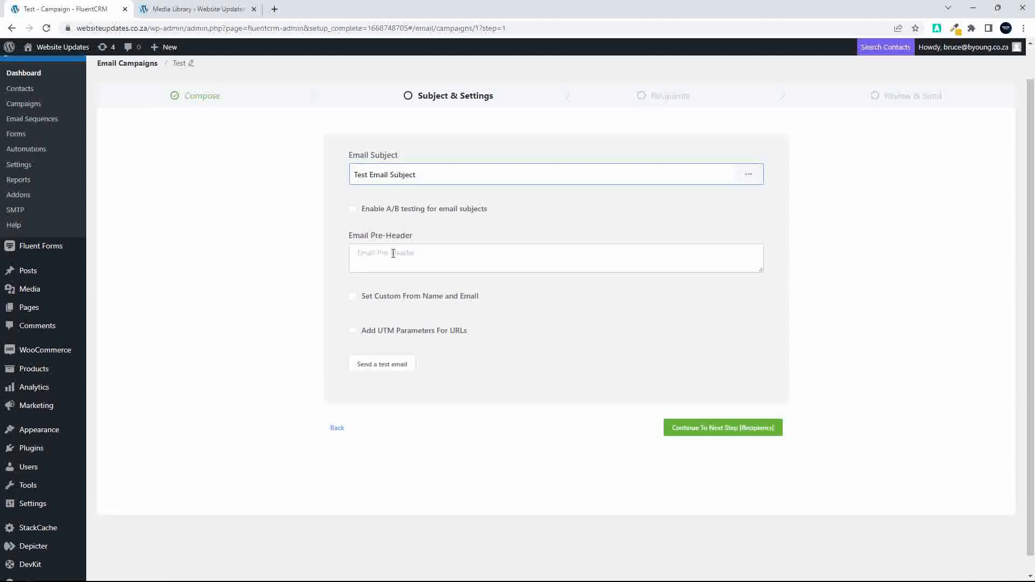
click(396, 252)
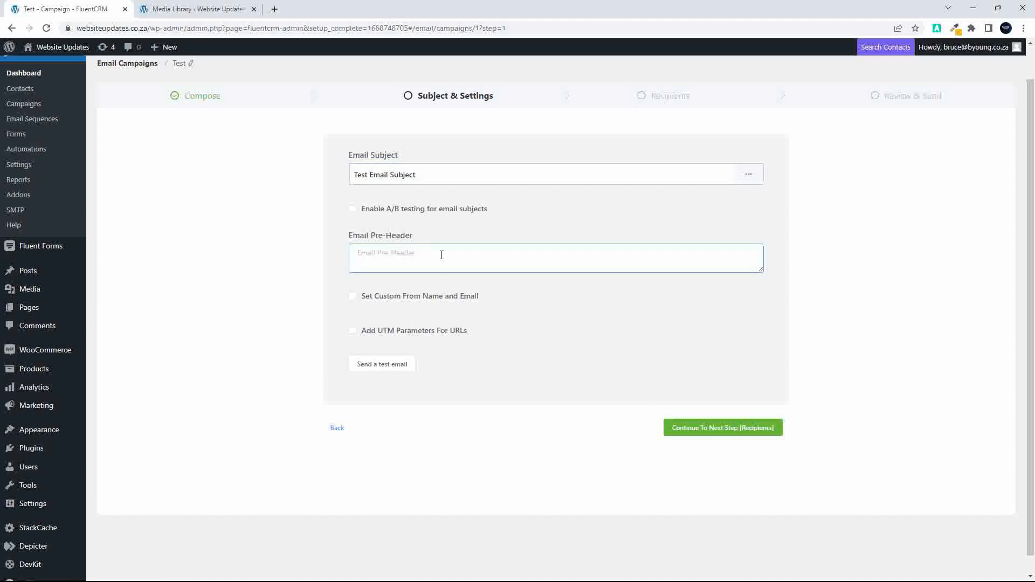
text(Pre Header details here)
scroll(393, 345, up, 1)
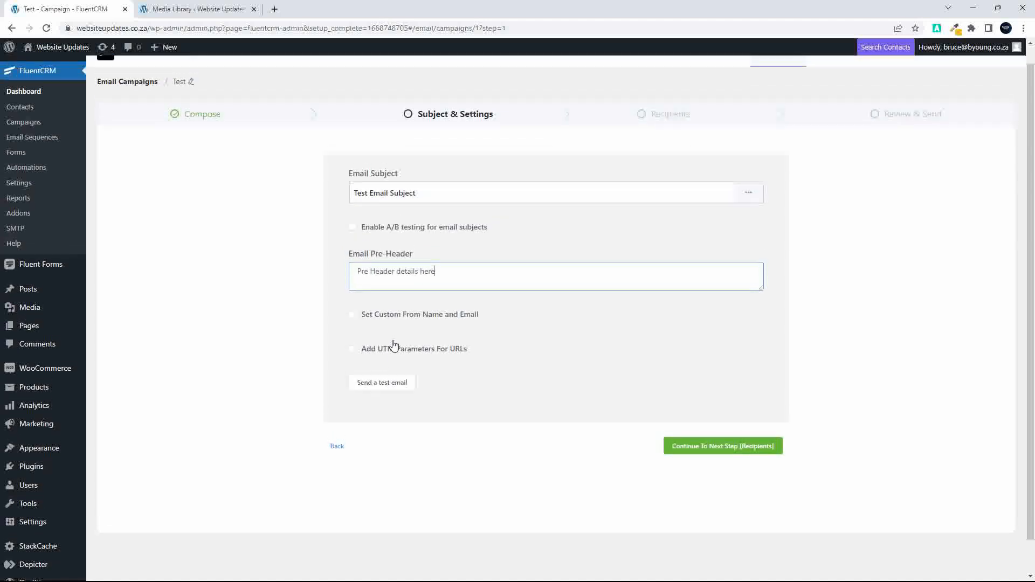
- Try to send a test email of the campaign to the prefilled address
click(377, 383)
click(475, 348)
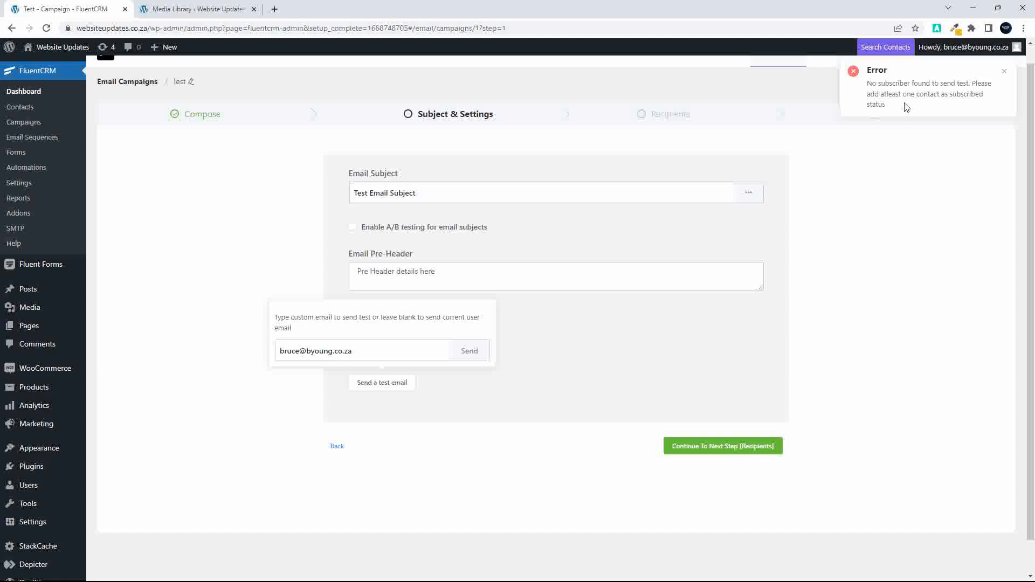
scroll(700, 243, up, 1)
click(490, 397)
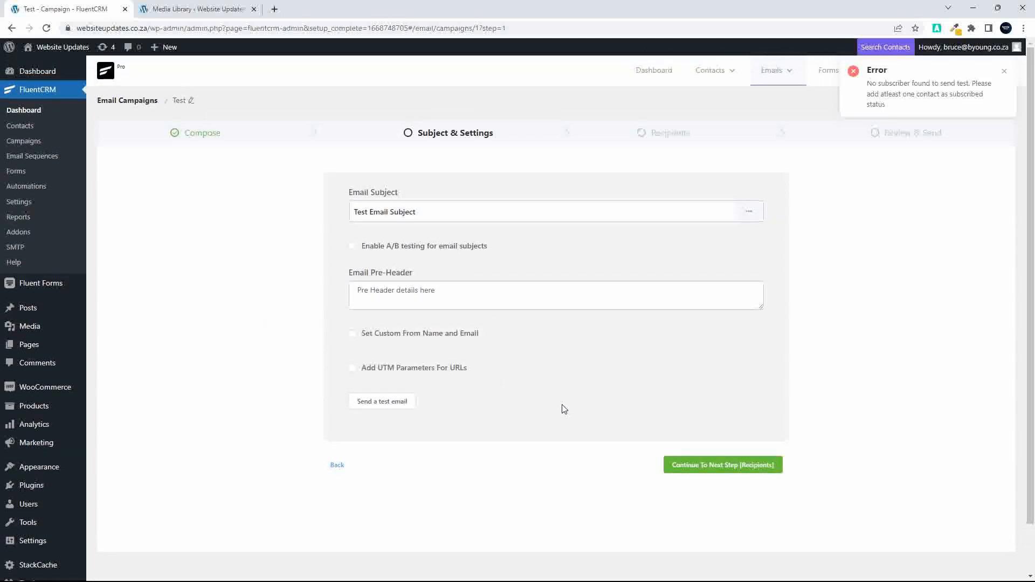
- Create a new Subscribed contact in FluentCRM with the contact's first name, last name and email address
mouse_move(713, 79)
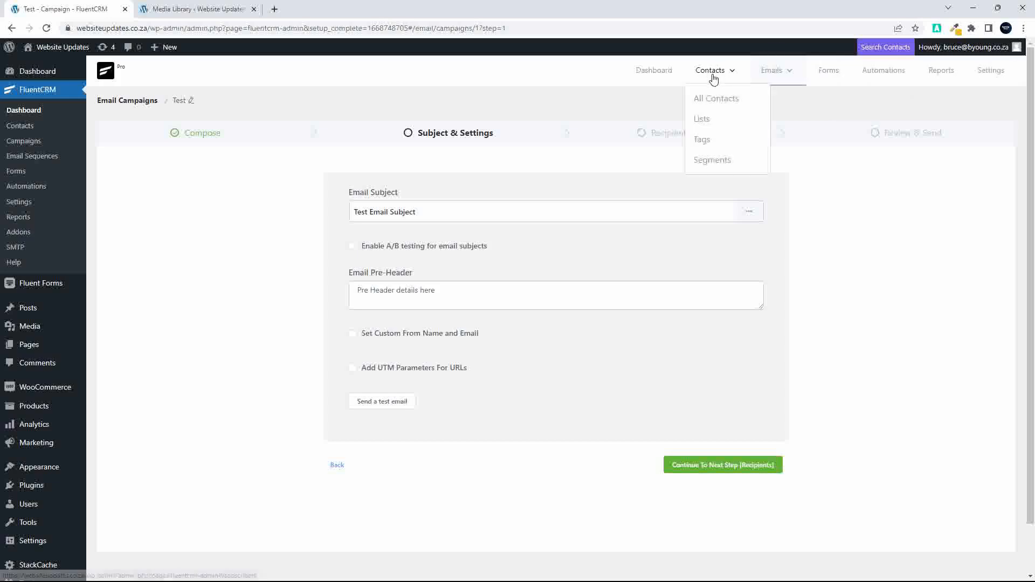
click(712, 101)
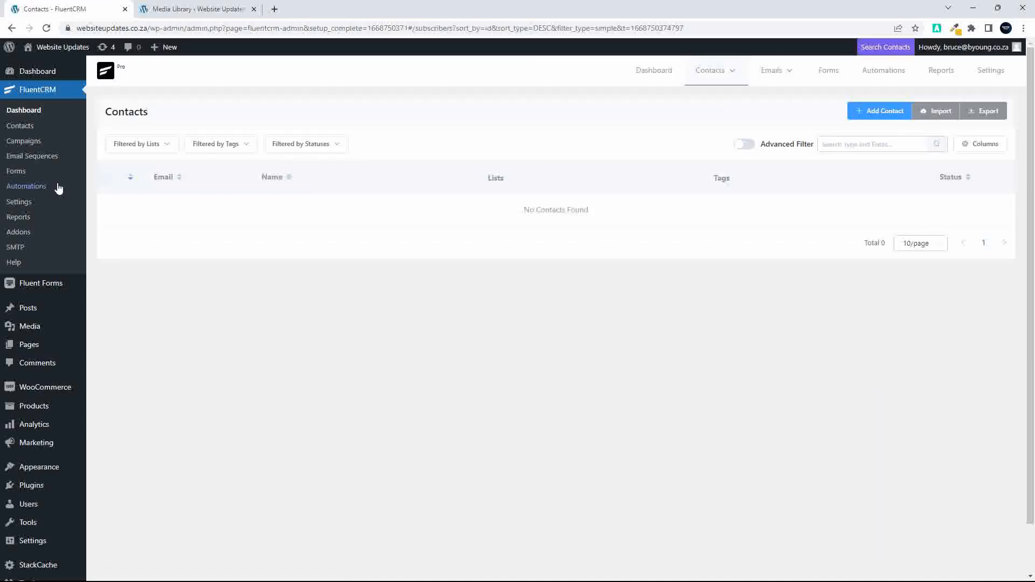
click(869, 112)
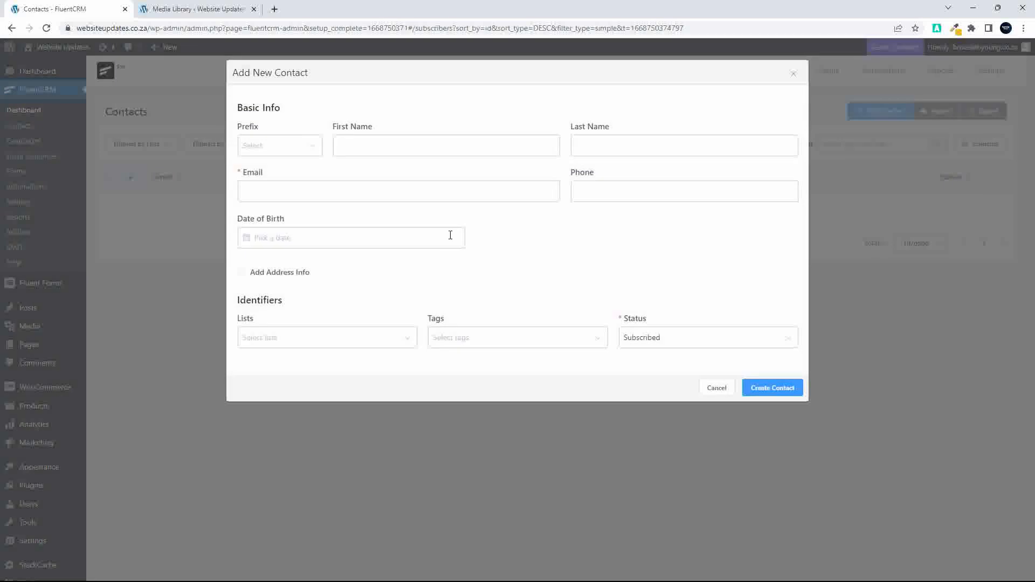
click(368, 144)
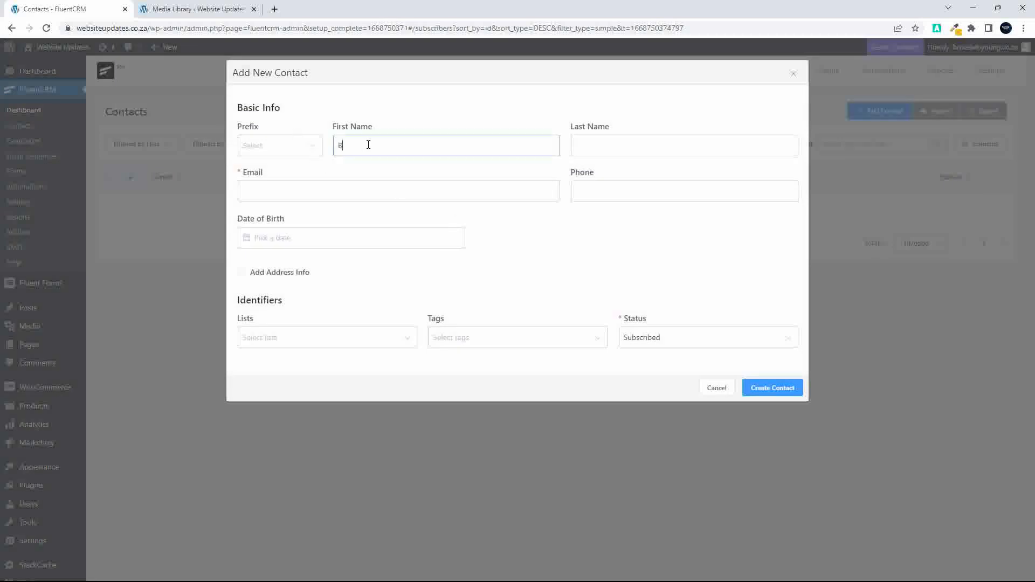
click(594, 151)
text(Young)
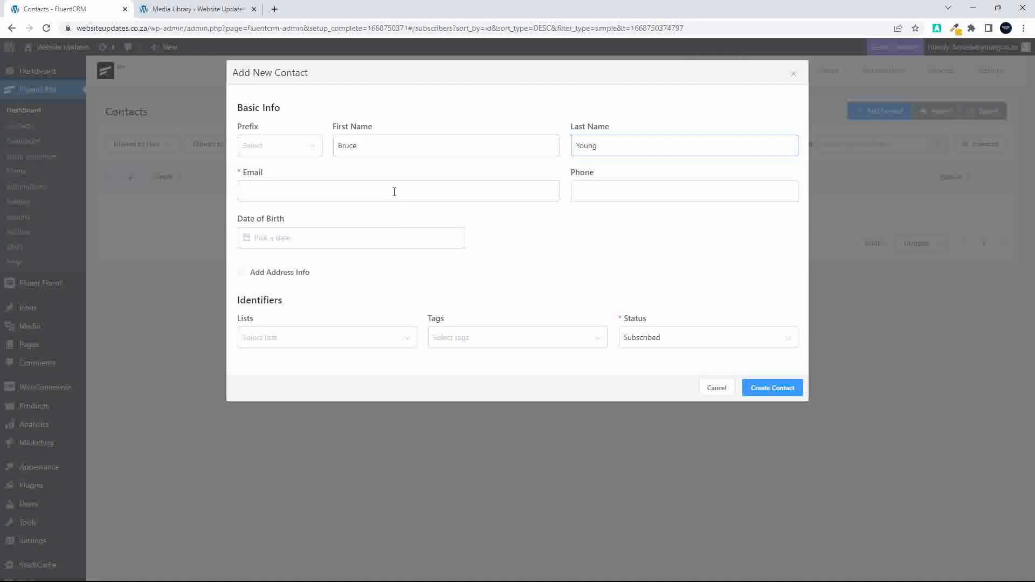
click(393, 193)
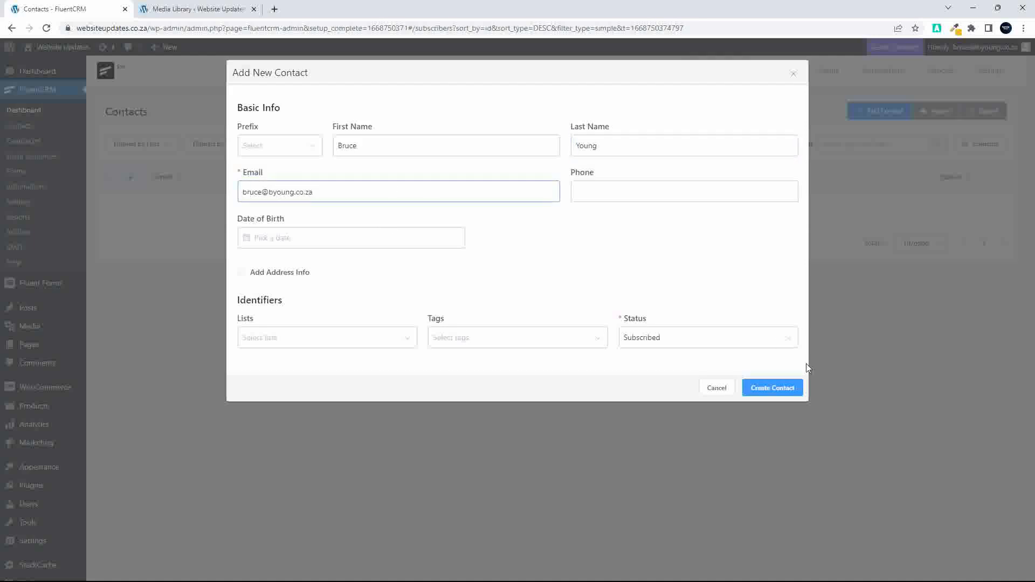
click(774, 389)
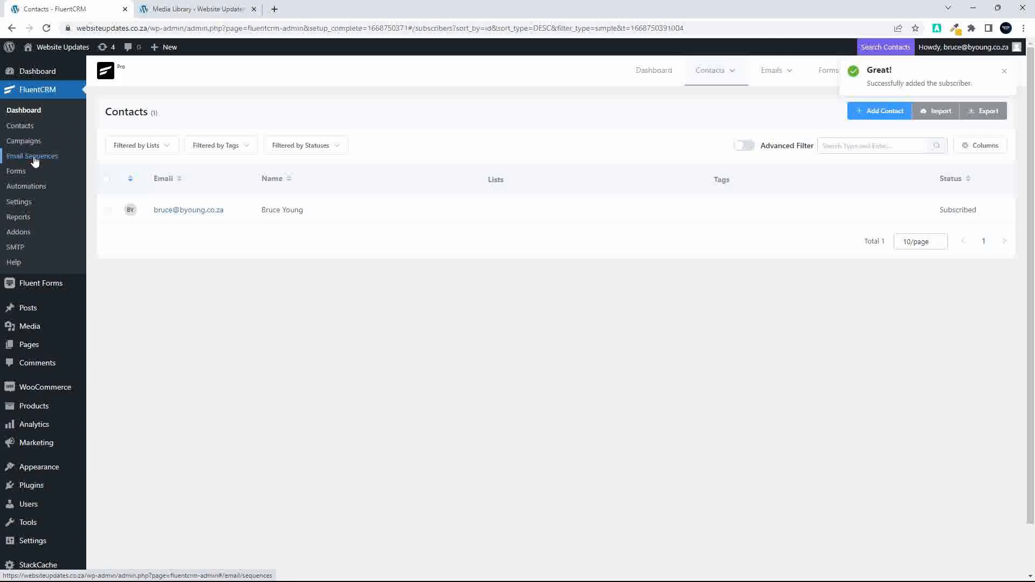
- Reopen the Test campaign at its Subject & Settings stage and try to send a test email
click(23, 141)
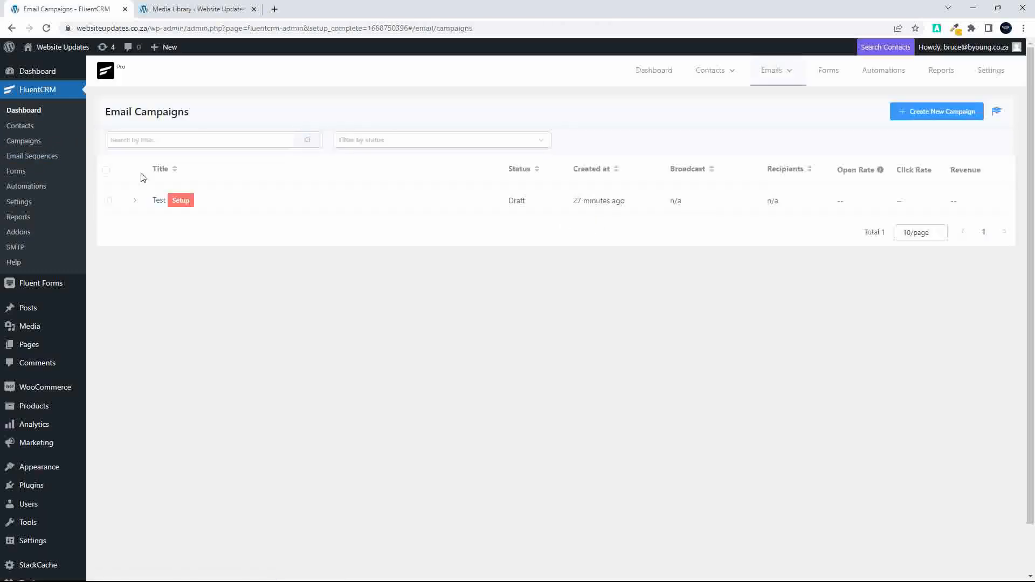
click(160, 200)
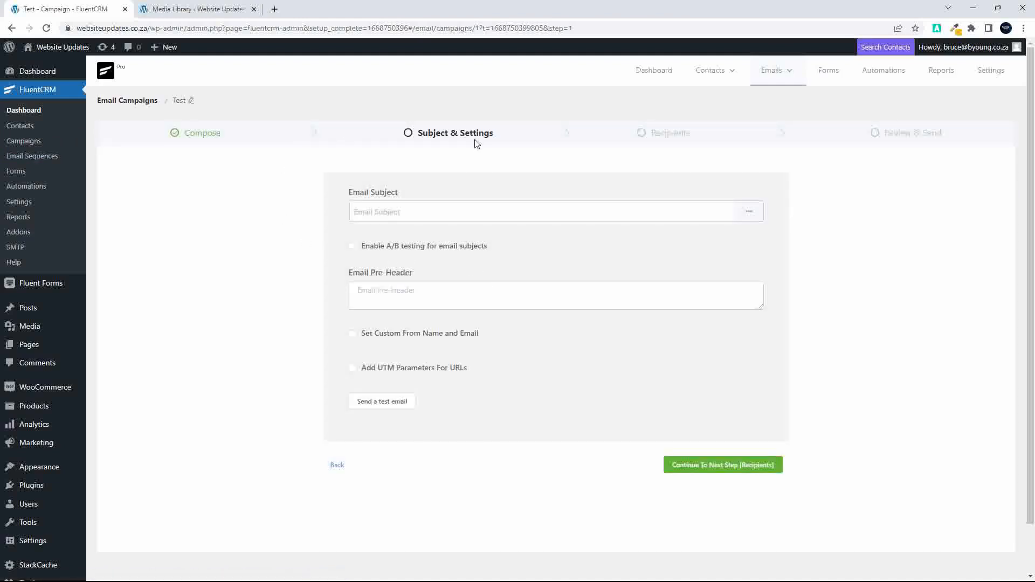
click(387, 403)
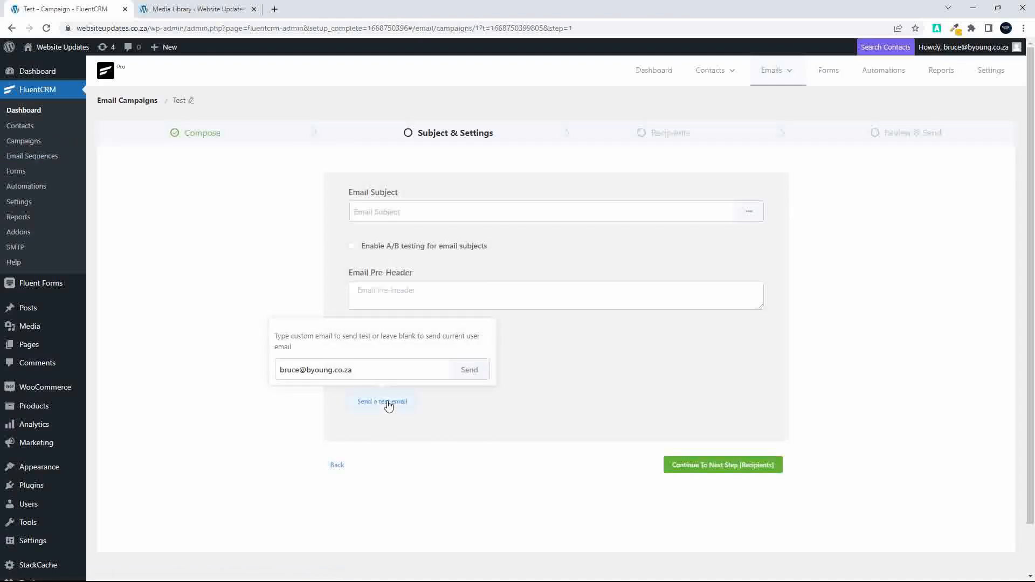
click(472, 372)
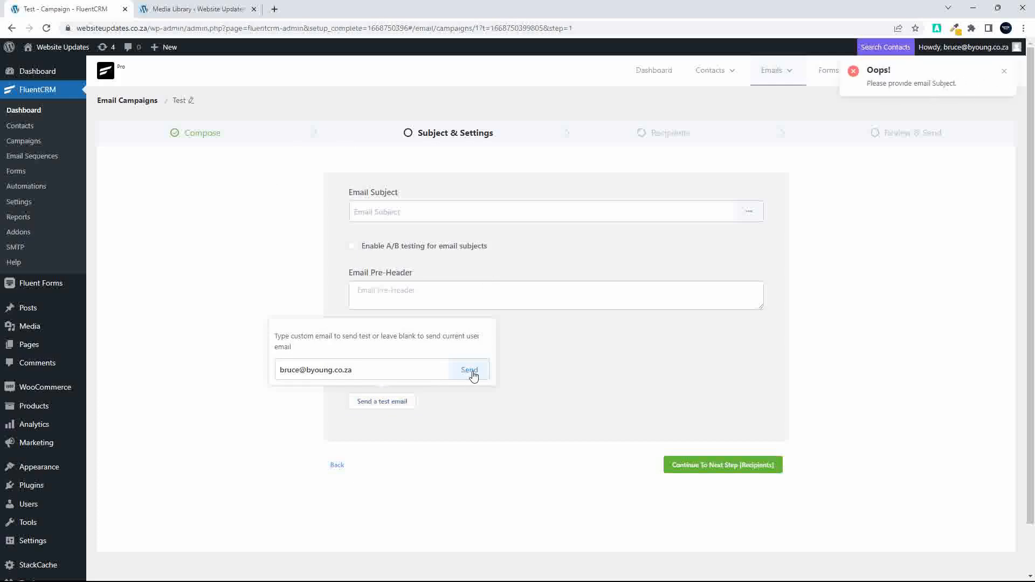
- Set the email subject to "Test Subject" and send a test email to the prefilled address
click(425, 210)
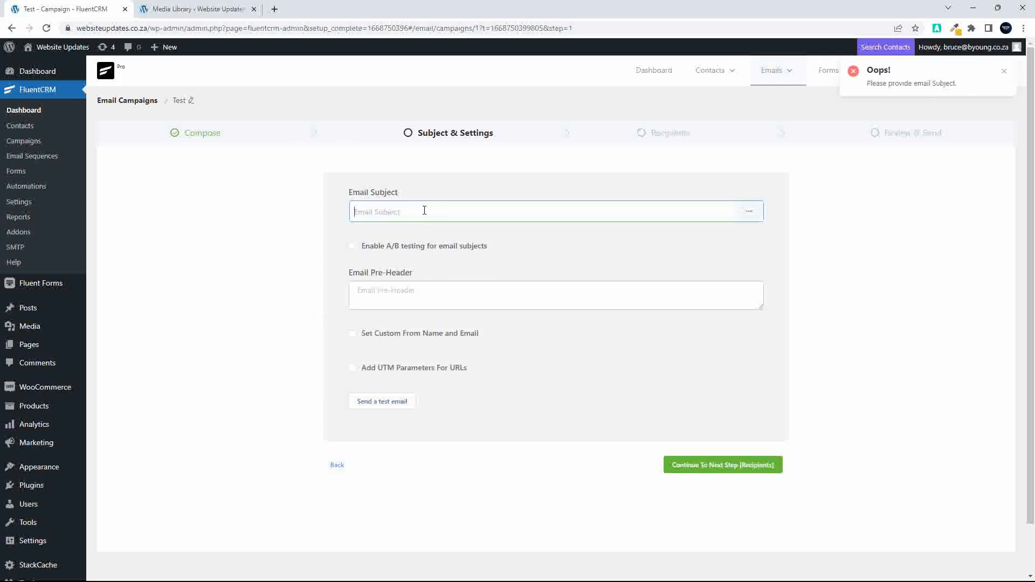
text(Test Subject)
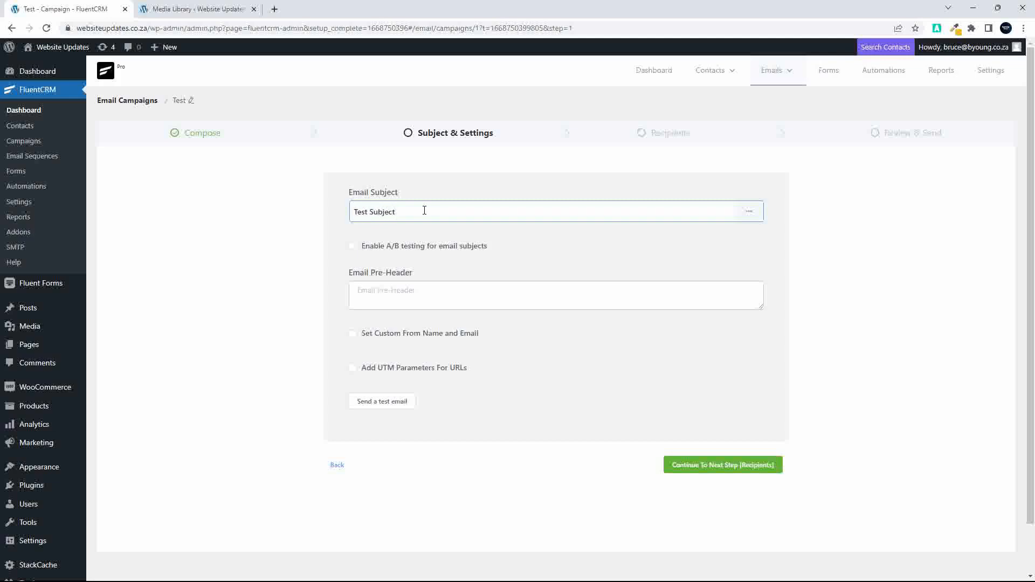
click(384, 405)
click(468, 368)
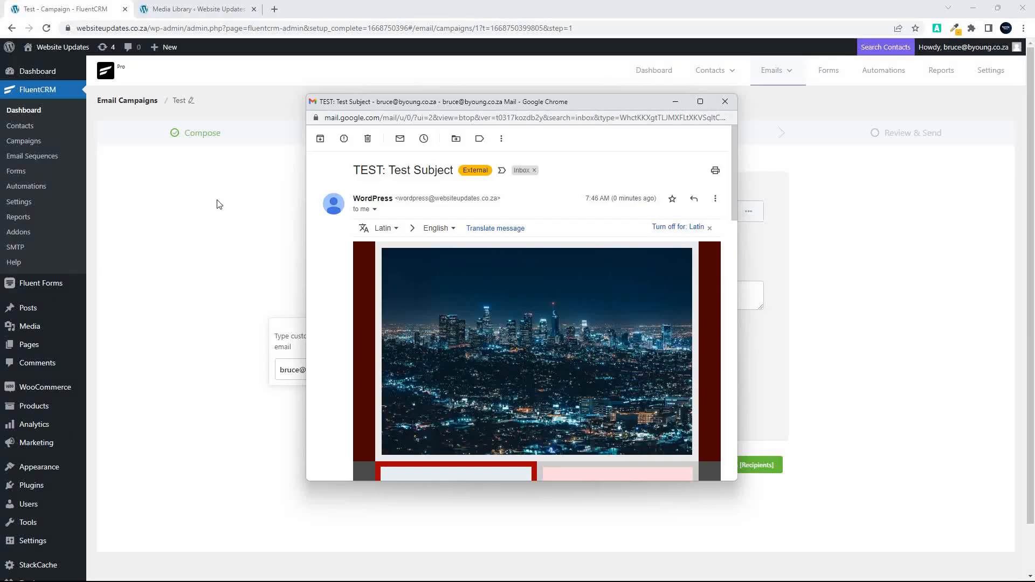
- Examine the received test email at full window size from header image to footer, then restore the window and move it aside
click(699, 102)
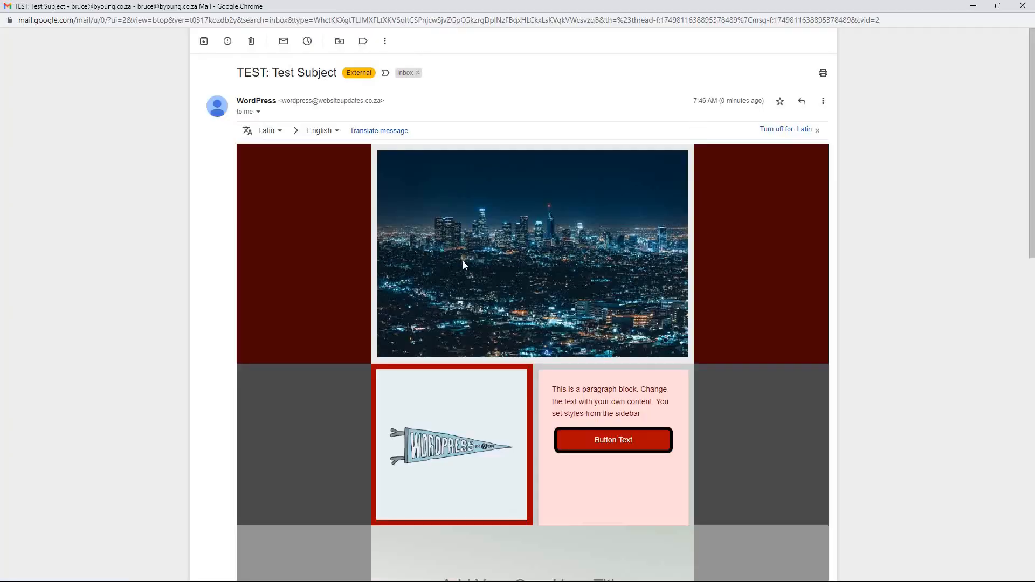
scroll(475, 264, down, 7)
scroll(488, 270, down, 6)
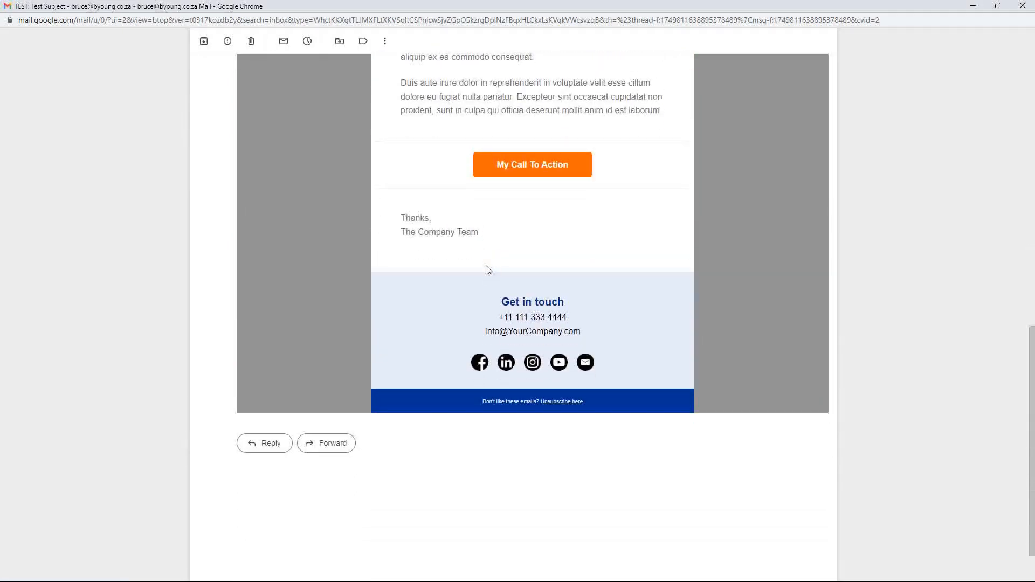
scroll(487, 270, up, 13)
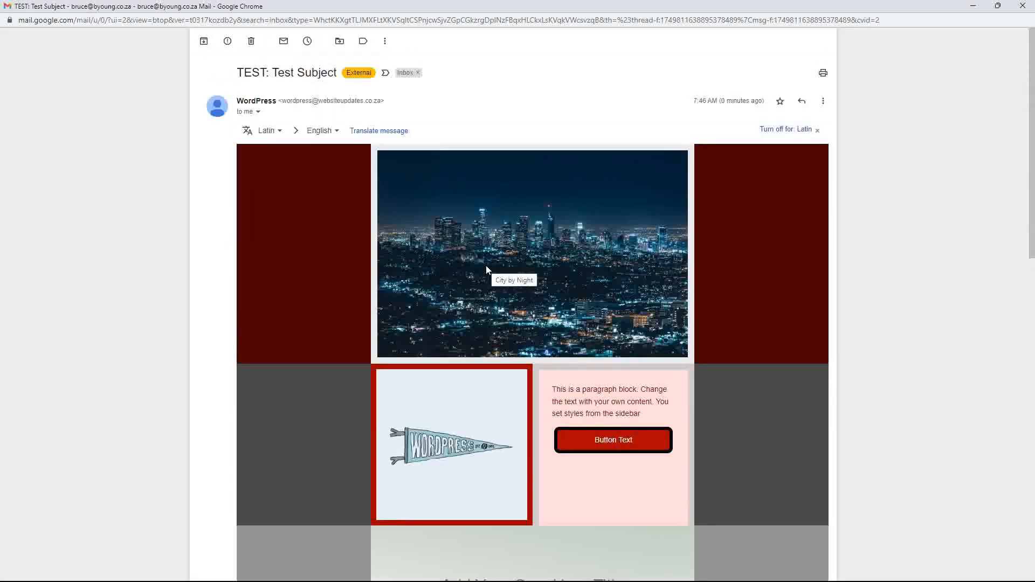
click(996, 6)
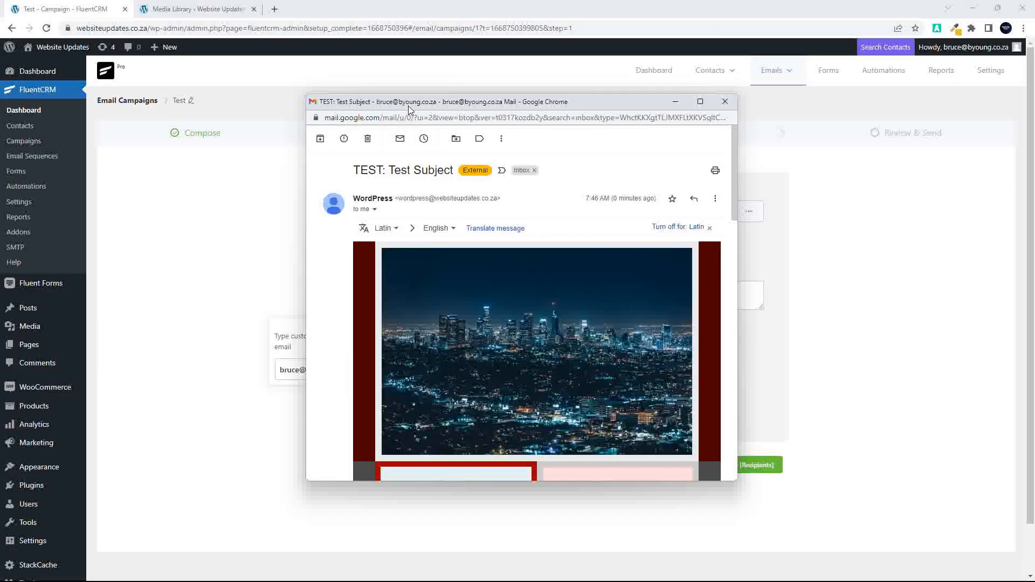
drag(408, 106, 517, 109)
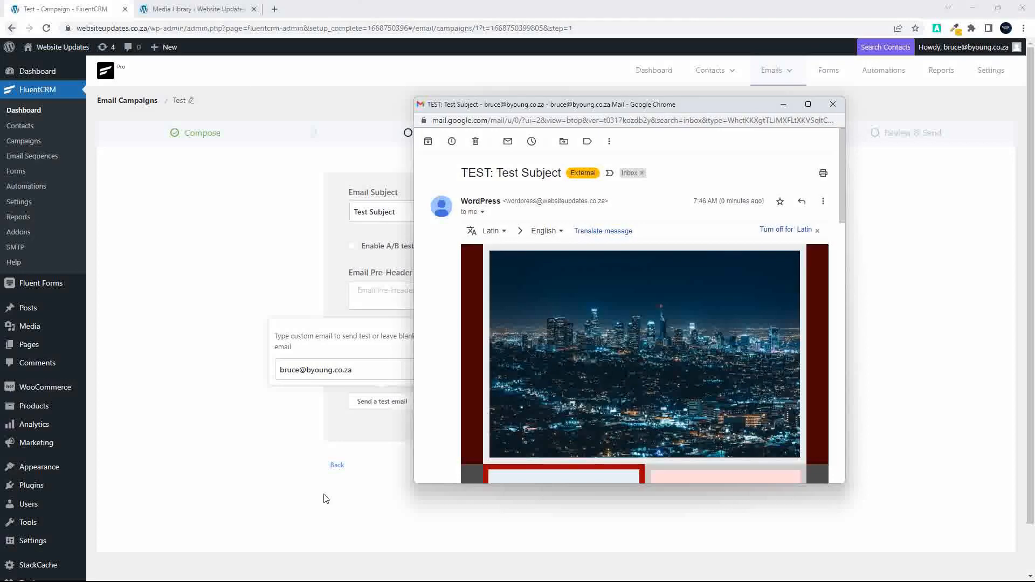
- Return to the campaign's Compose stage and look over the email design in the visual builder
click(336, 466)
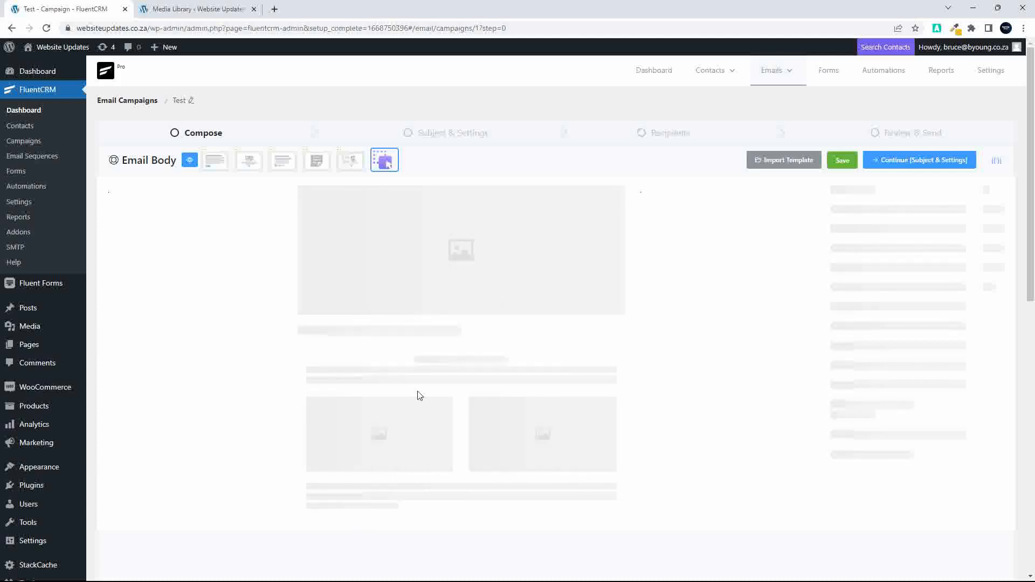
scroll(461, 405, down, 5)
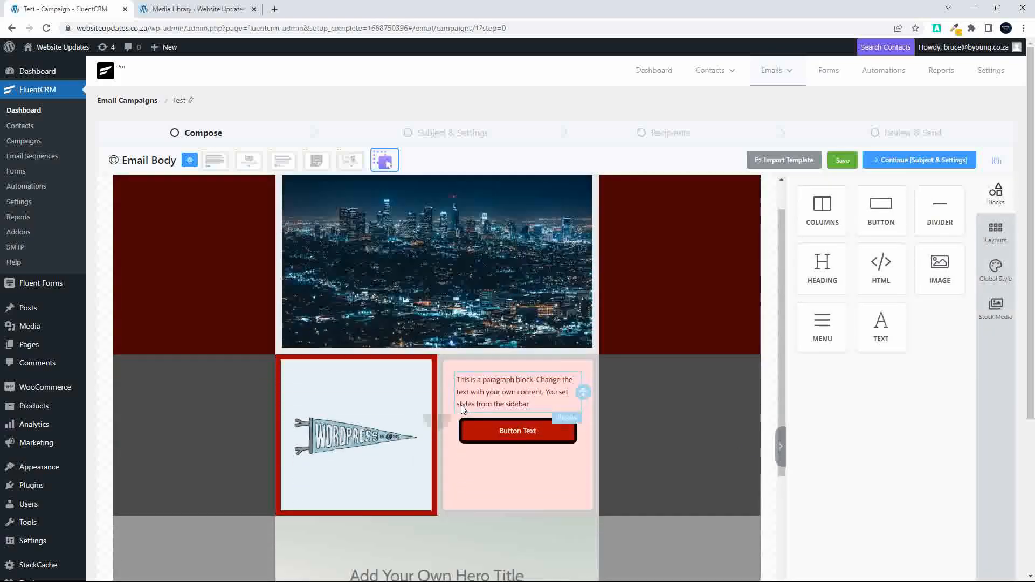
scroll(460, 405, down, 5)
scroll(461, 405, up, 10)
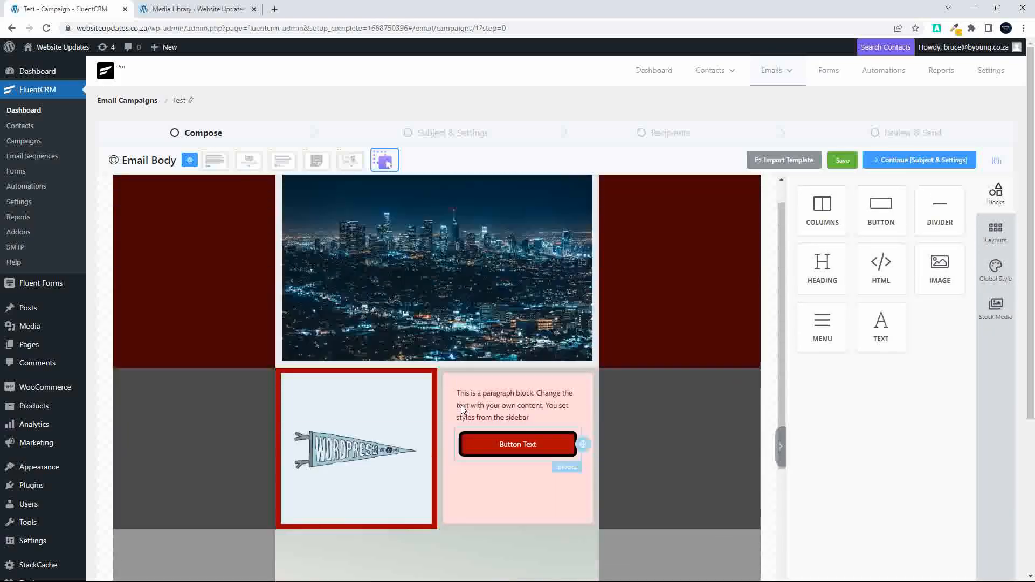
- Bring the received Gmail test email window to the front and place it beside the email design
key(super)
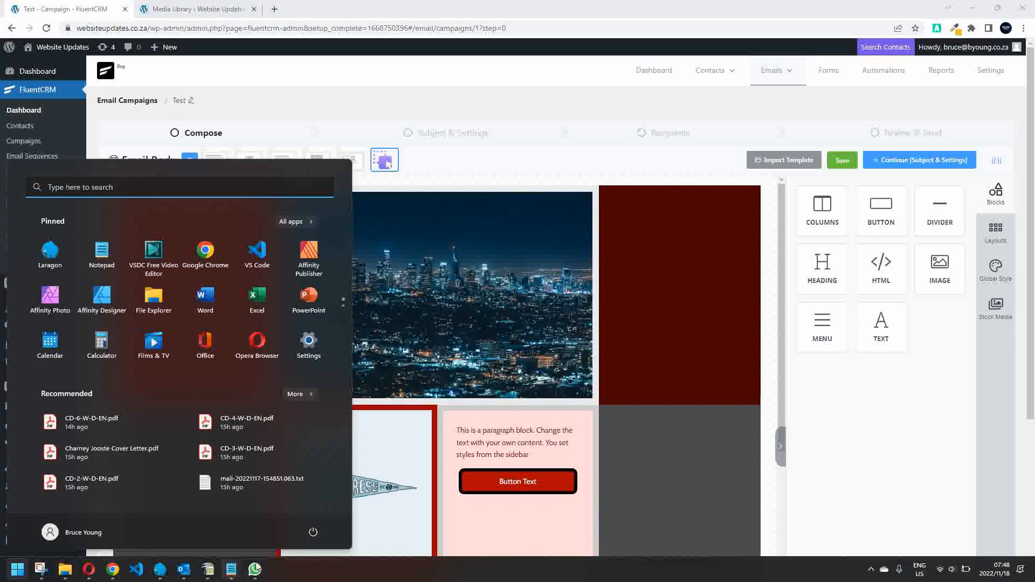
mouse_move(112, 569)
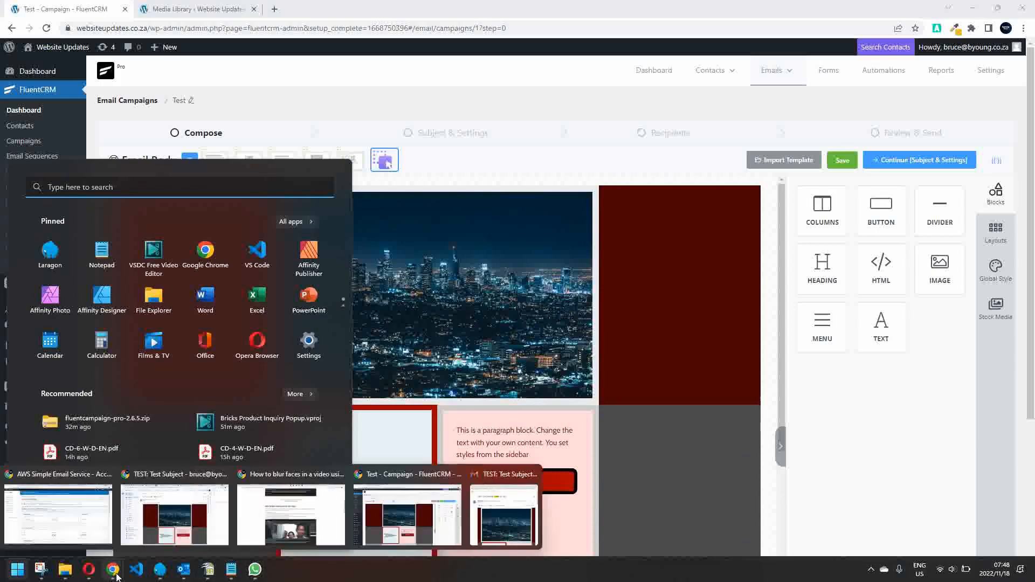
click(498, 524)
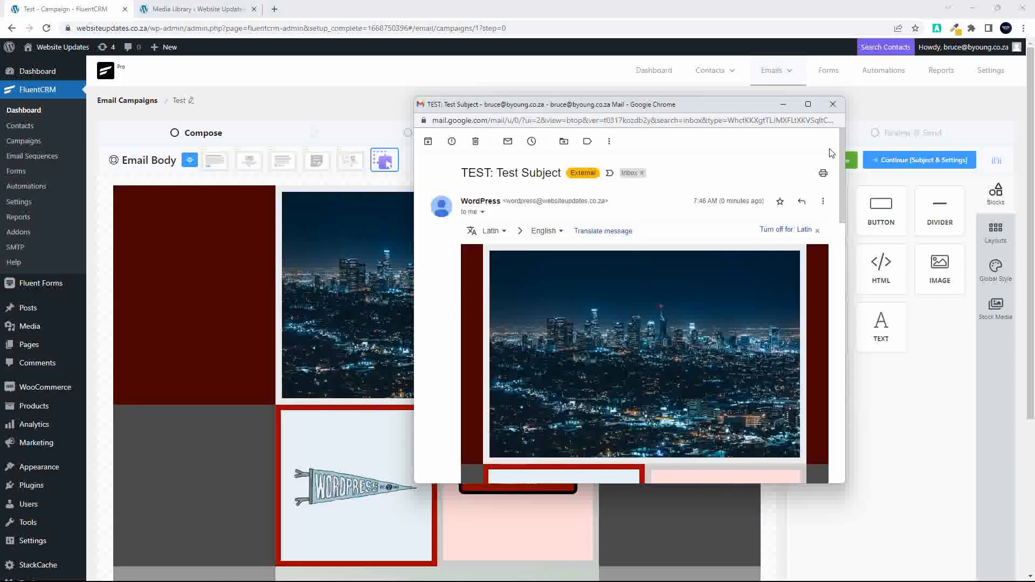
drag(755, 104, 828, 78)
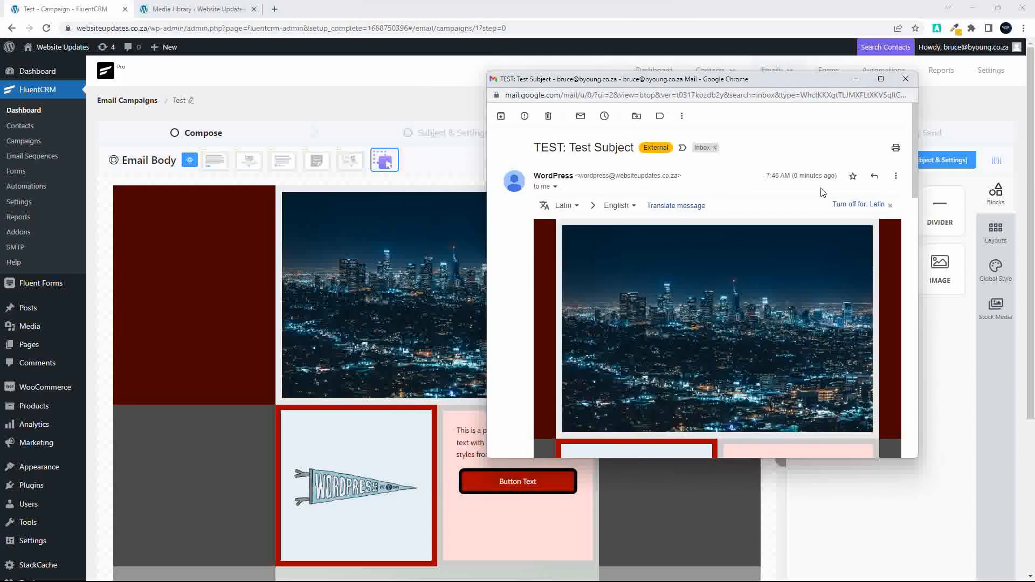
- Compare the Gmail test email with the builder design section by section, from the image rows and hero down to the unsubscribe footer
scroll(761, 325, down, 7)
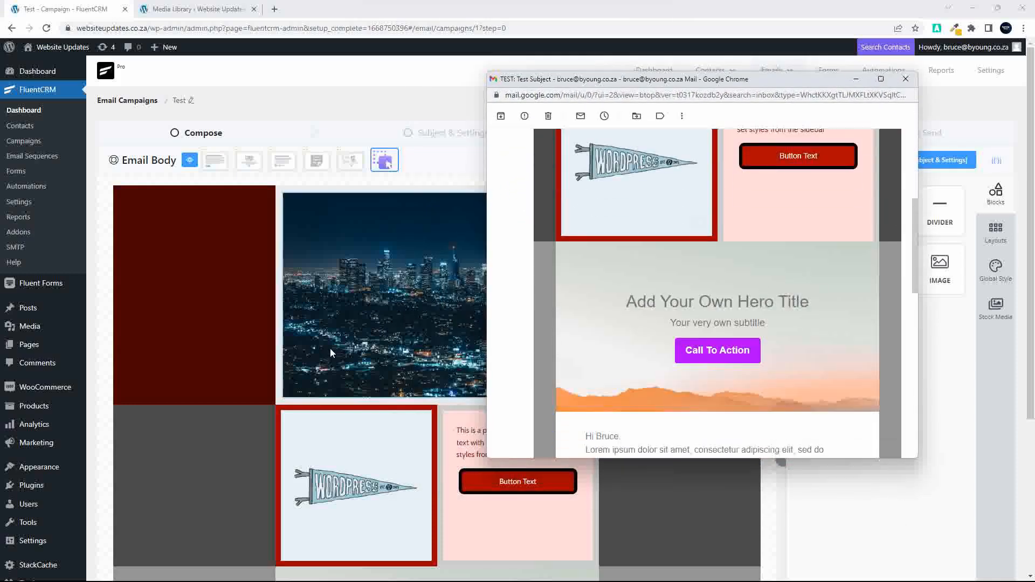
scroll(331, 349, down, 5)
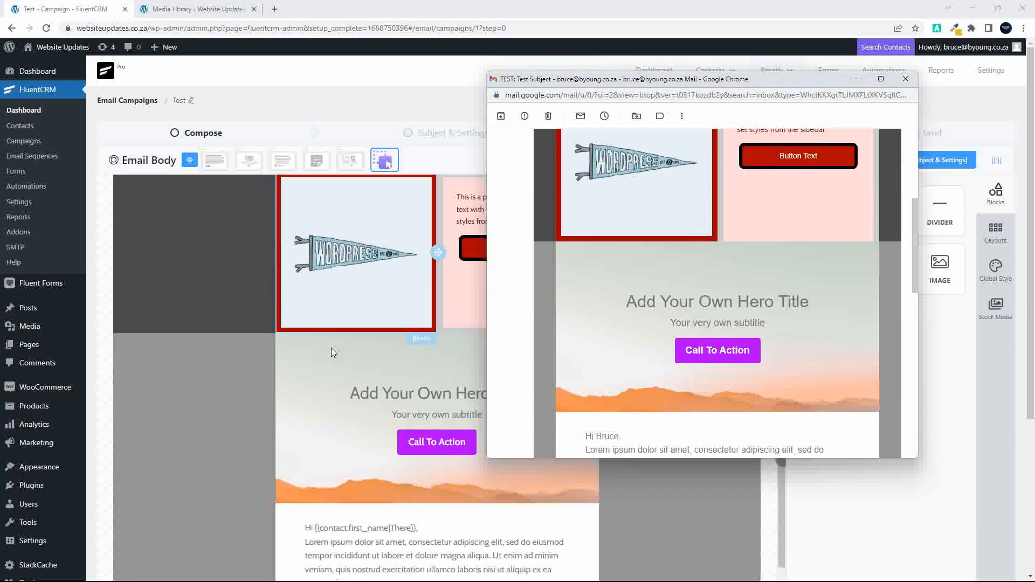
scroll(331, 347, down, 5)
scroll(725, 269, down, 1)
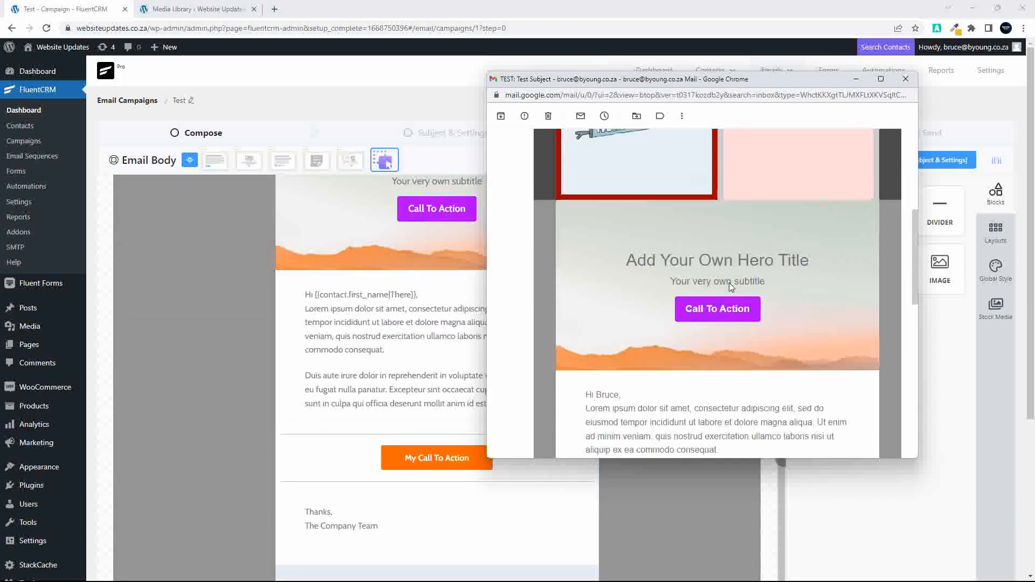
scroll(728, 282, down, 2)
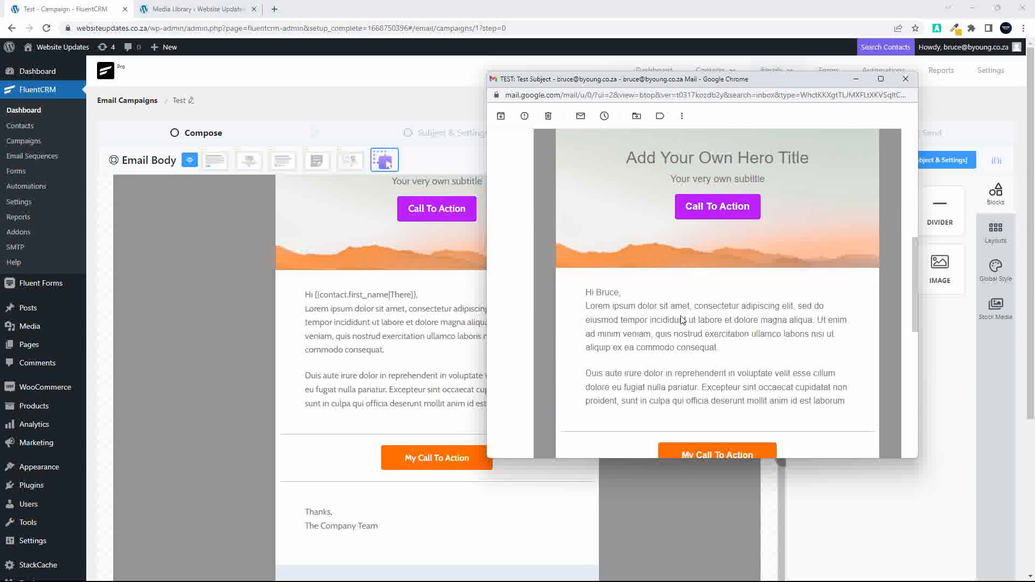
scroll(682, 319, down, 3)
scroll(368, 362, down, 1)
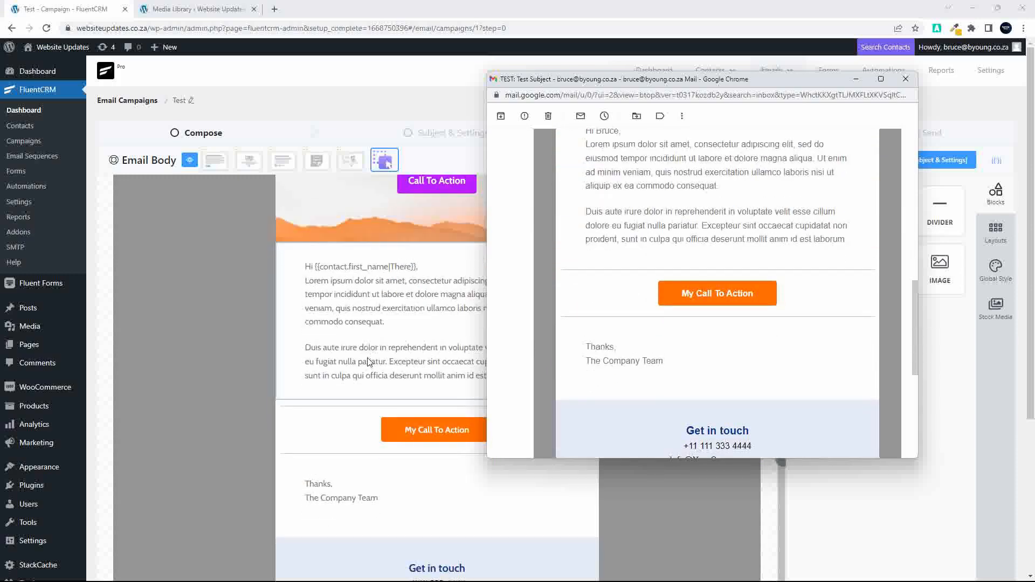
scroll(355, 490, down, 3)
scroll(733, 392, down, 2)
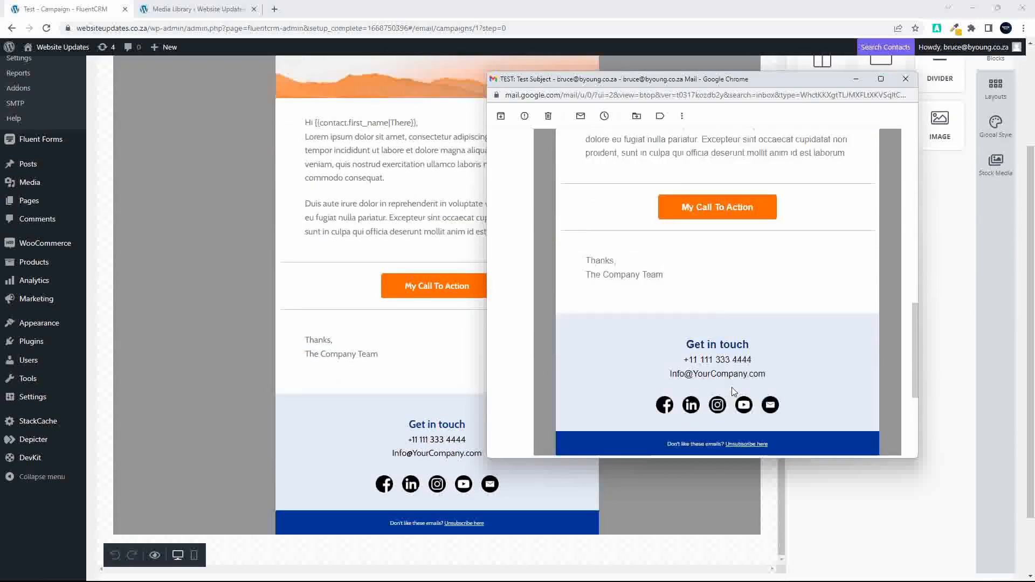
scroll(733, 392, down, 2)
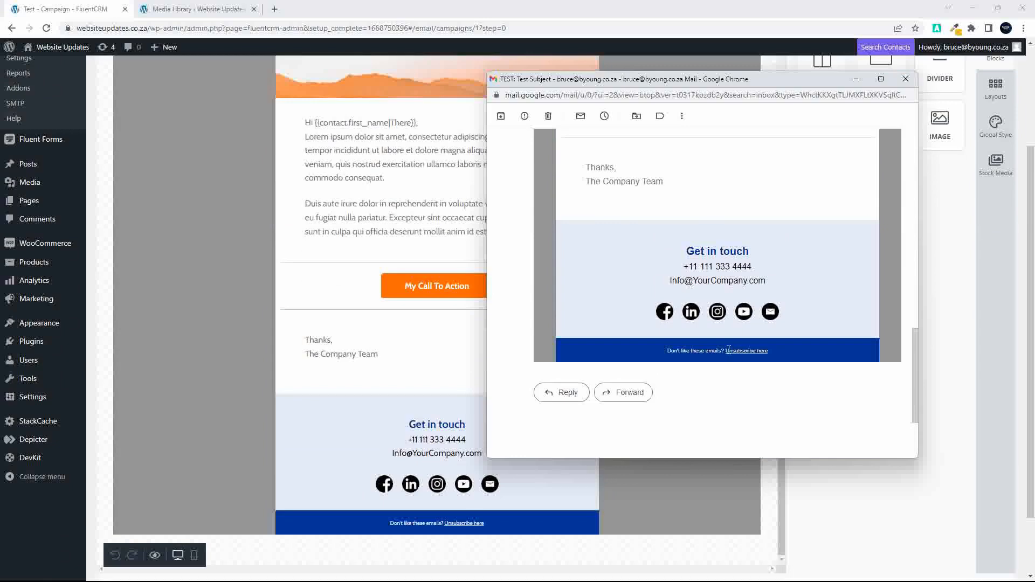
- Return both the Gmail email and the design to their upper sections, view the email at full window size, and restore its window
scroll(608, 210, up, 5)
scroll(608, 210, up, 6)
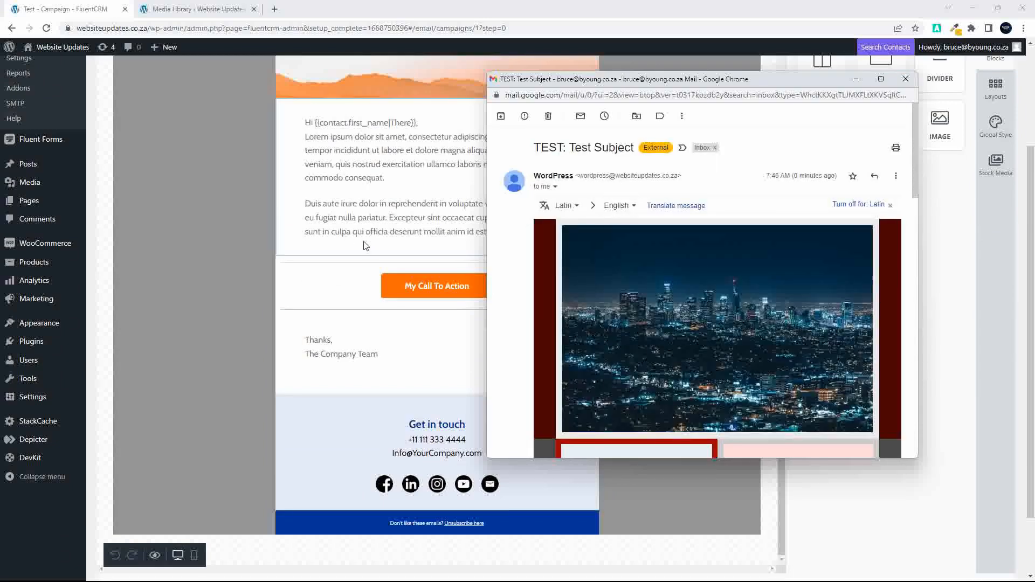
scroll(365, 246, up, 9)
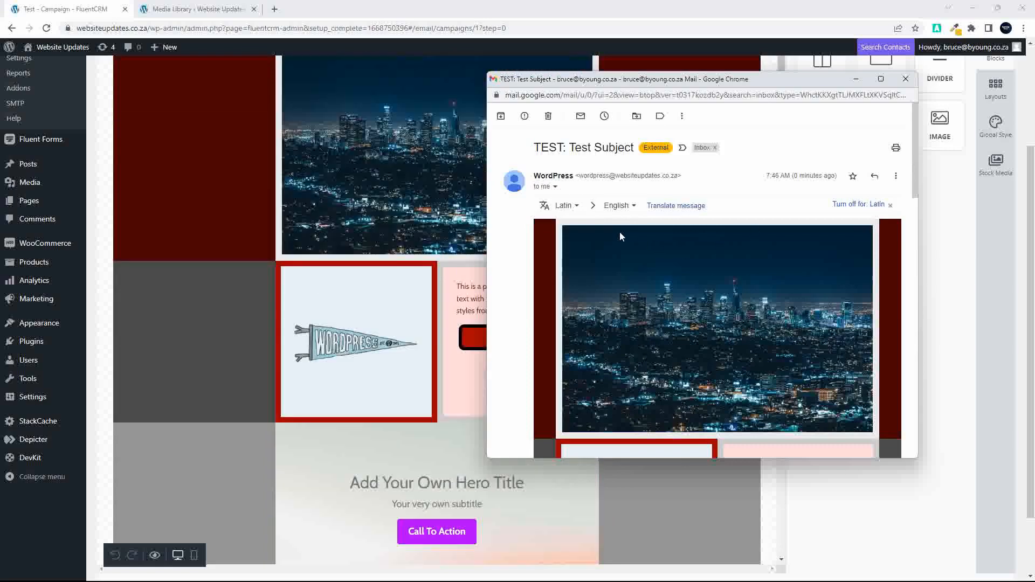
click(880, 79)
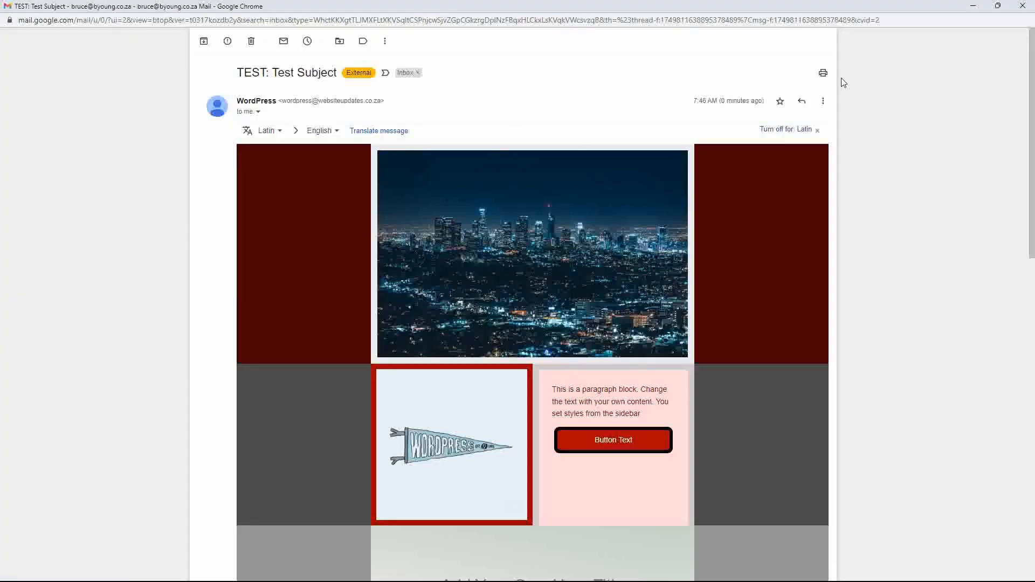
click(996, 7)
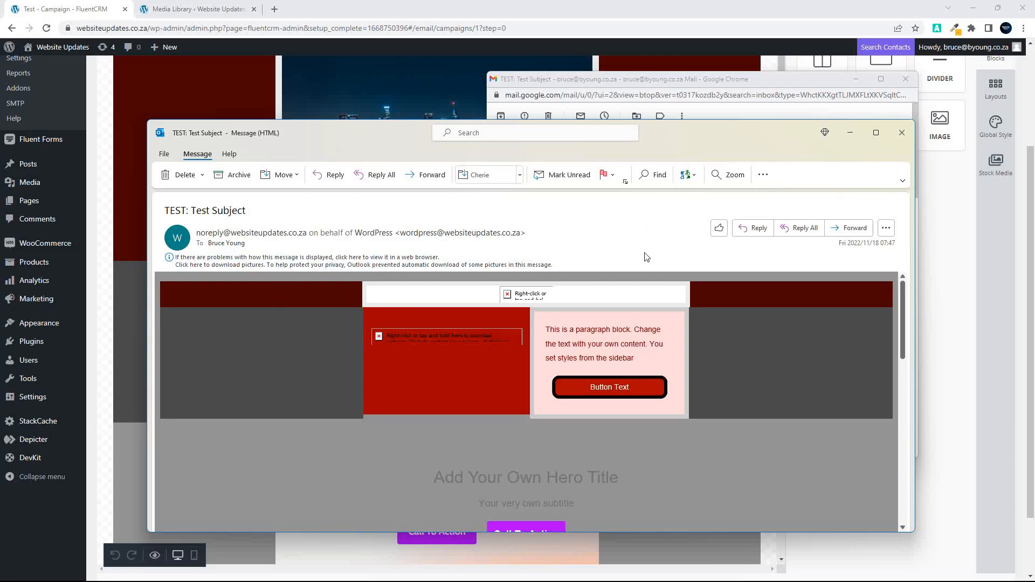
- View the Outlook copy of the test email at full window size down to its footer and download its blocked pictures
click(876, 133)
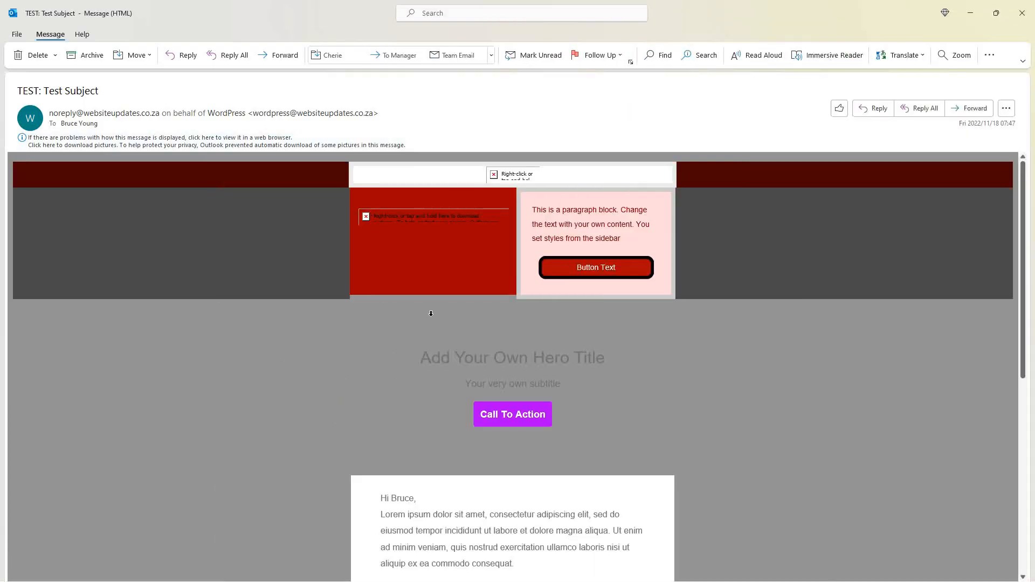
scroll(506, 344, down, 7)
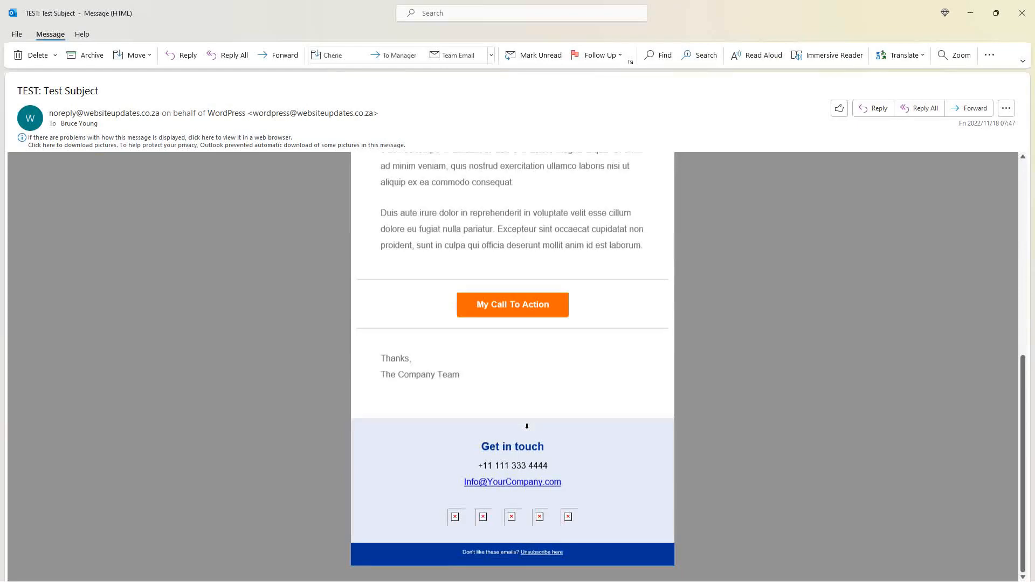
scroll(528, 429, up, 5)
scroll(528, 429, up, 3)
click(169, 143)
click(212, 146)
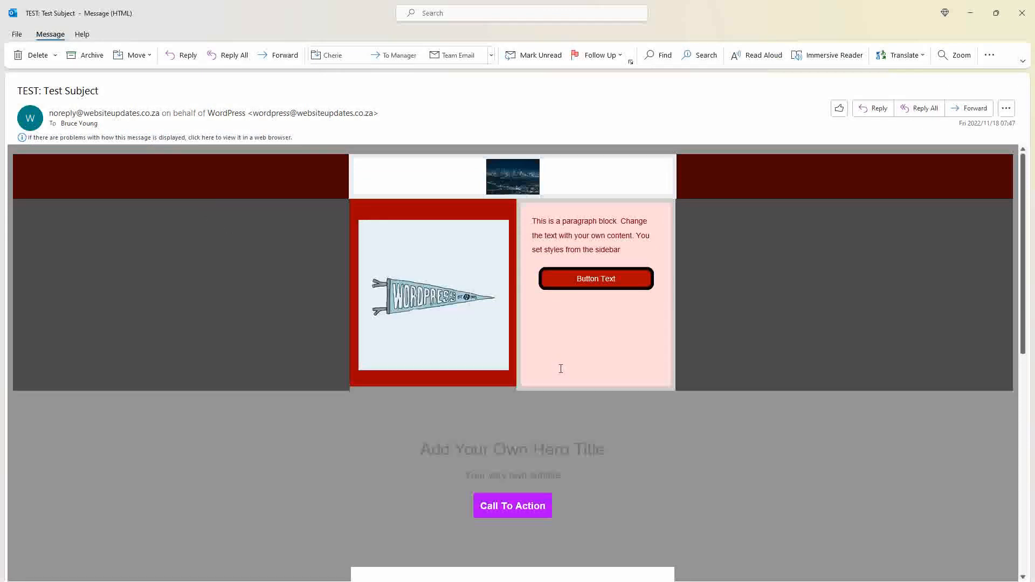
- Examine the Outlook email with its pictures loaded, from header to footer, then restore the window and move it aside
scroll(559, 373, down, 3)
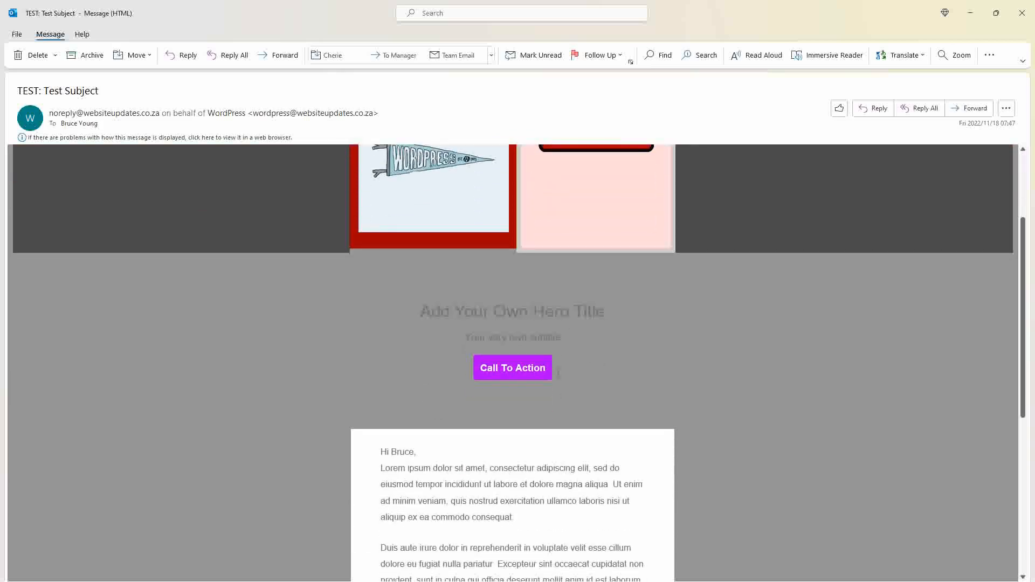
scroll(558, 373, down, 7)
scroll(559, 378, up, 1)
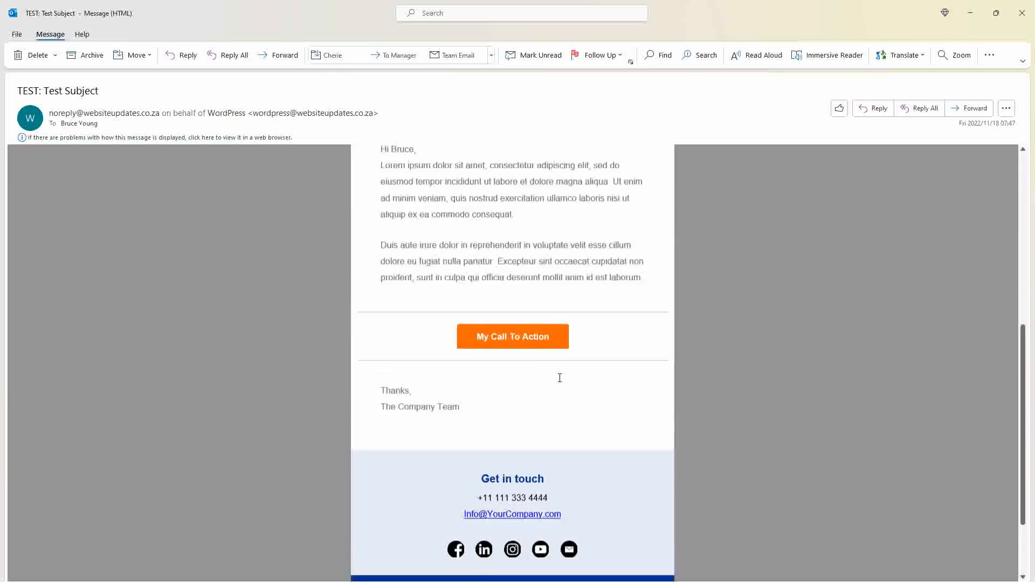
scroll(559, 378, up, 10)
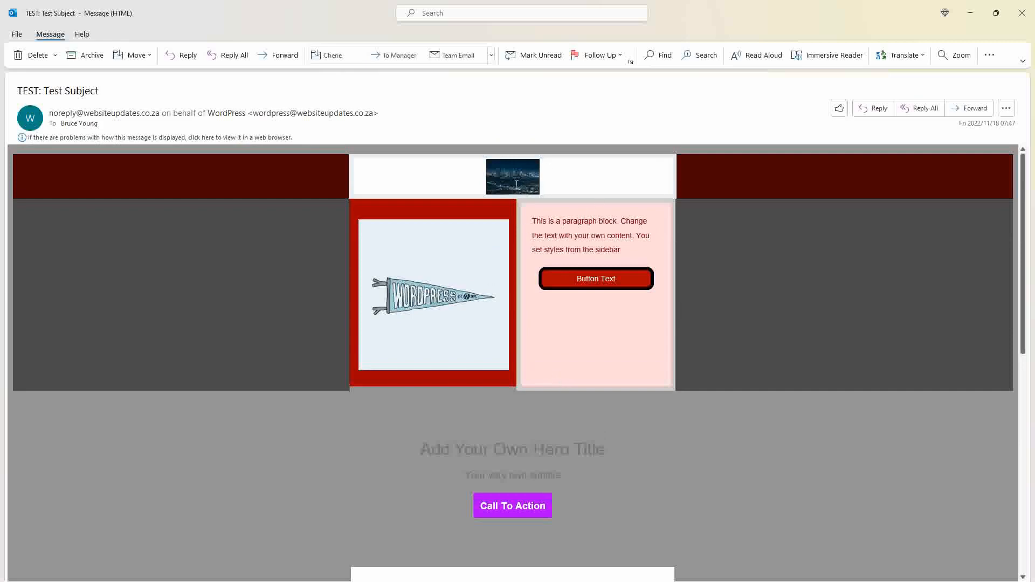
click(996, 13)
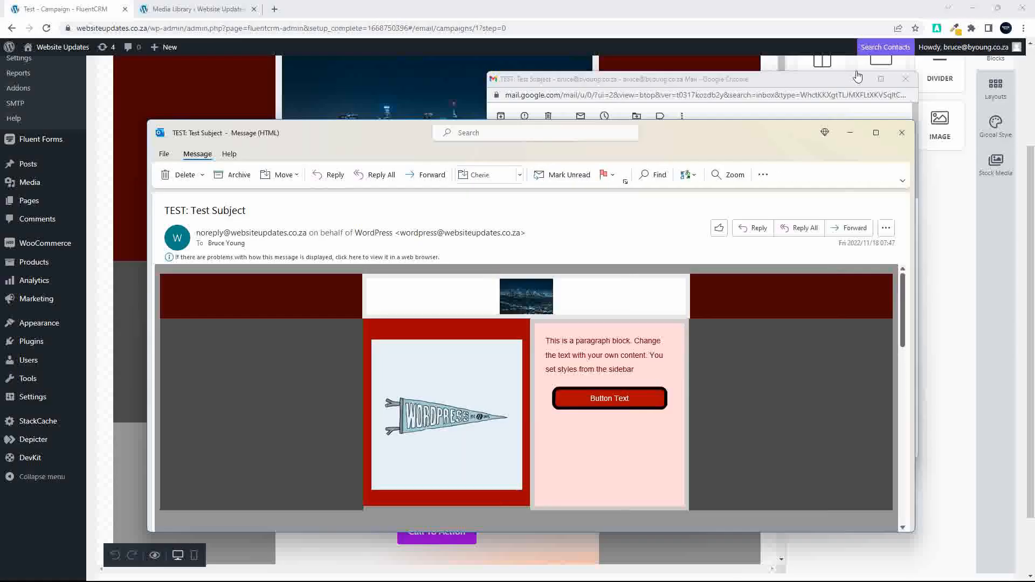
drag(399, 141, 945, 127)
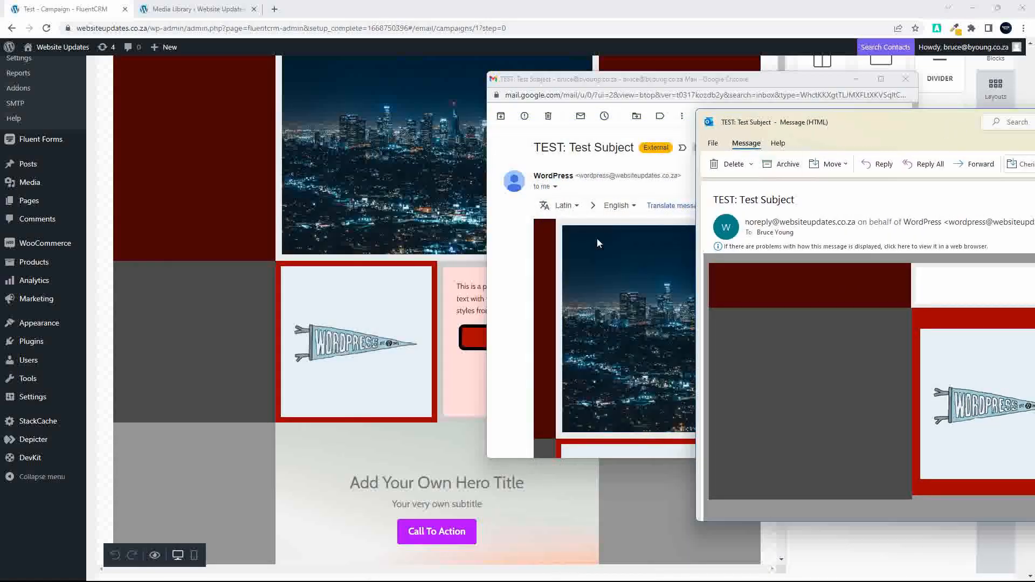
- Compare the Gmail email's header and pennant sections with the design, then bring the campaign builder to the front and review its top sections
scroll(651, 291, down, 5)
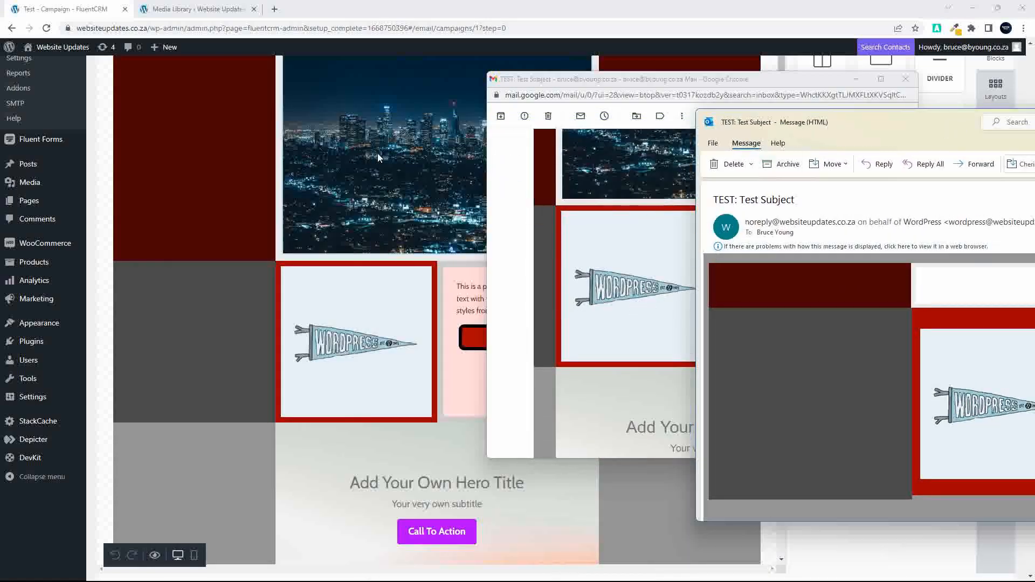
scroll(392, 171, down, 10)
scroll(392, 171, up, 10)
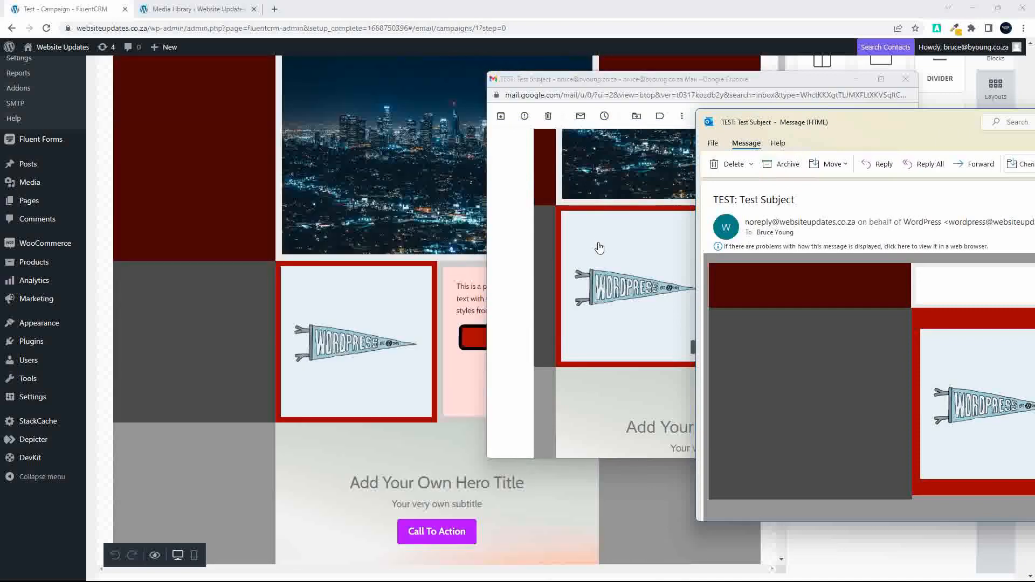
scroll(600, 254, down, 5)
scroll(620, 258, up, 10)
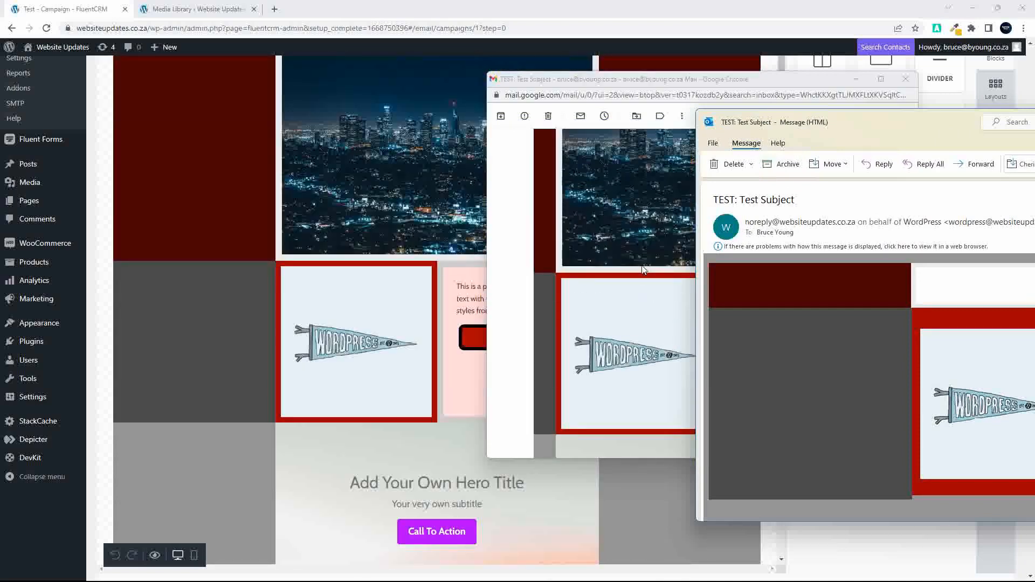
click(597, 16)
scroll(484, 207, up, 3)
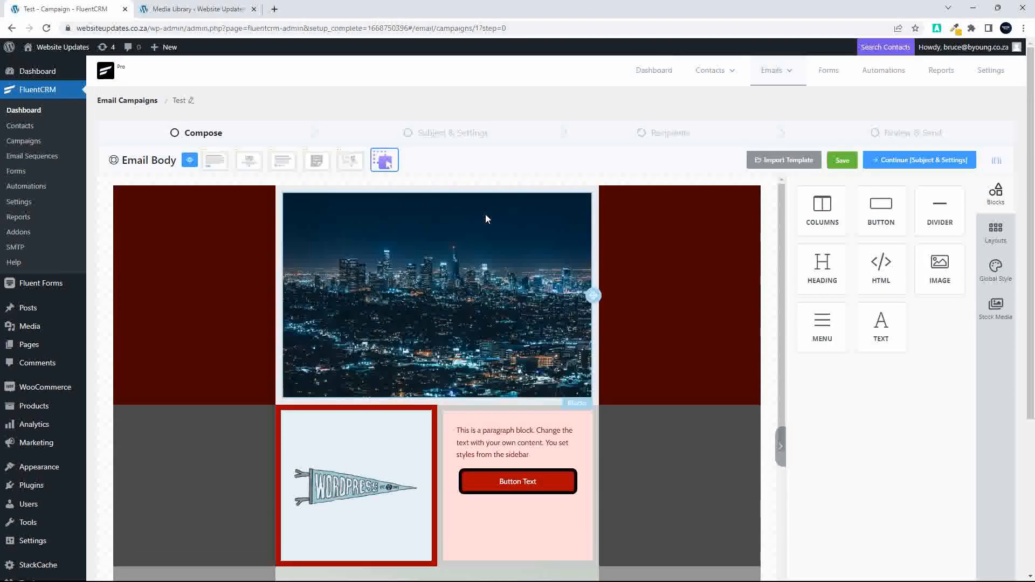
scroll(485, 218, down, 4)
scroll(486, 218, up, 4)
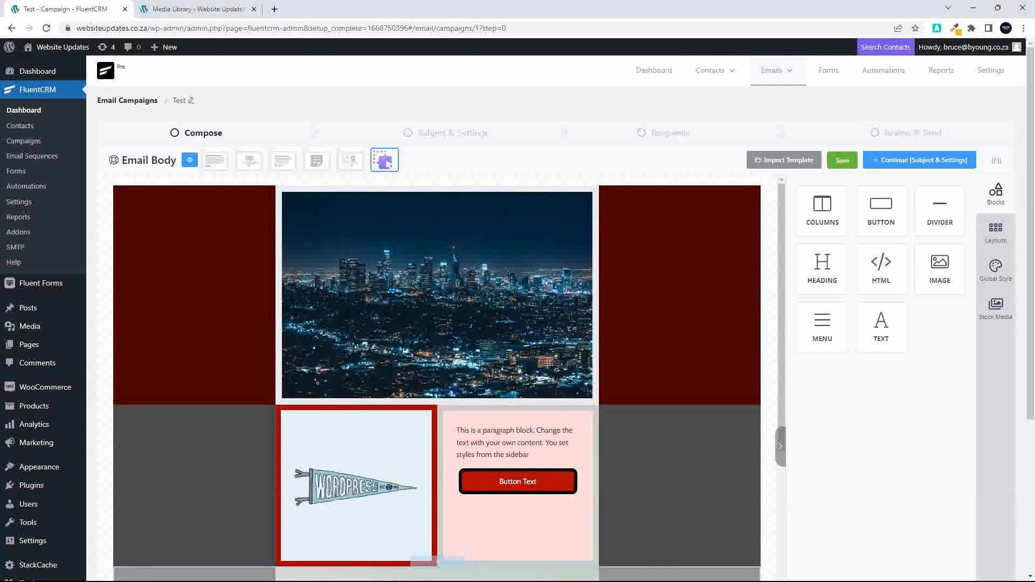
- Bring the Outlook test email beside the builder and compare its header, pennant and hero sections with the design
key(super)
mouse_move(184, 570)
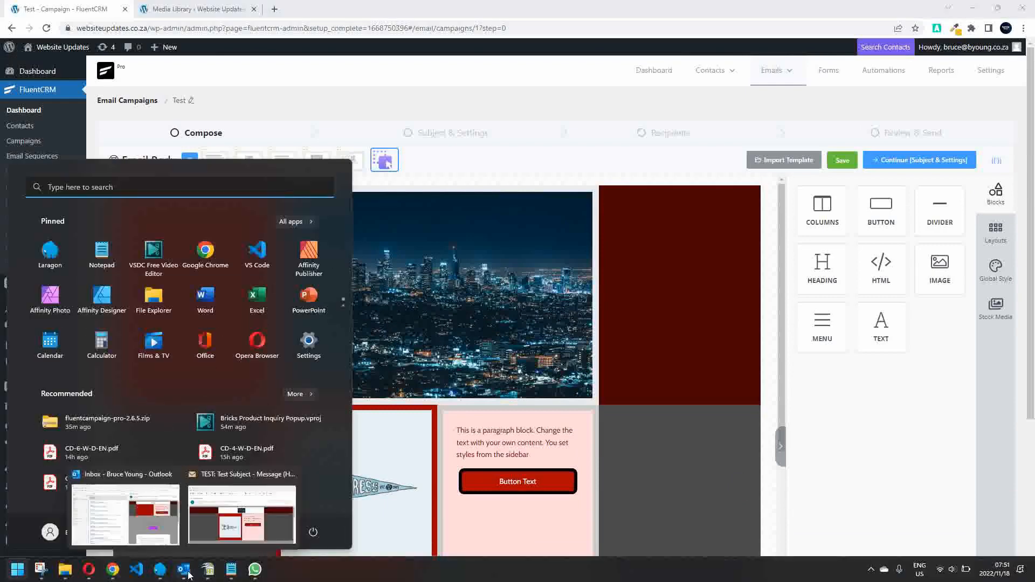
click(215, 534)
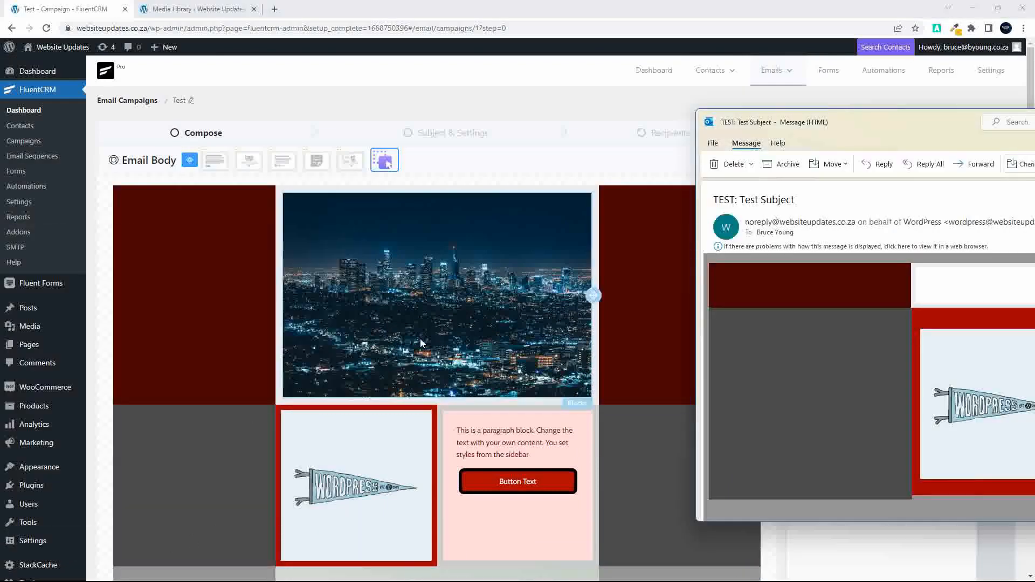
drag(618, 67, 684, 68)
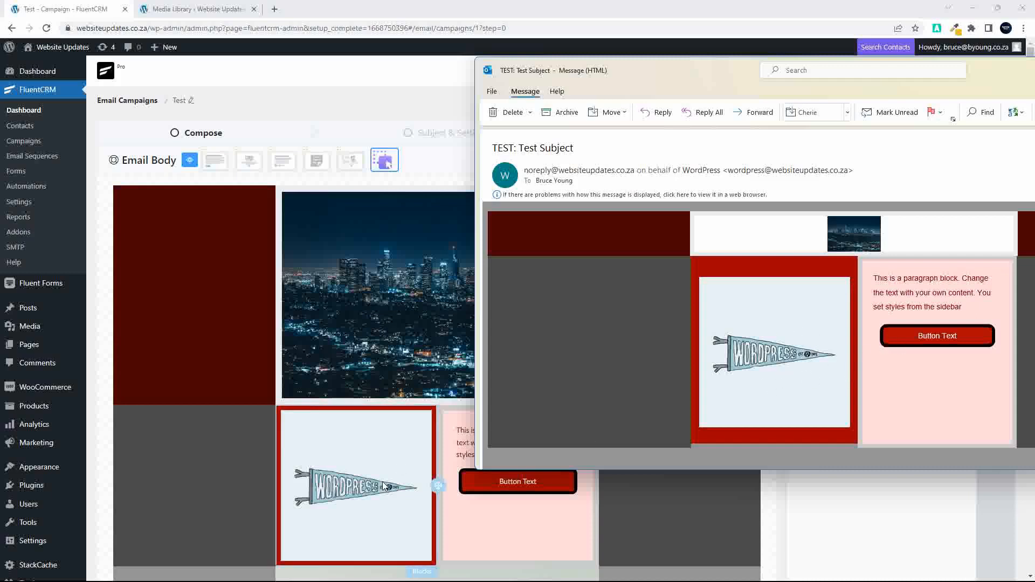
scroll(936, 364, down, 1)
scroll(936, 364, down, 1)
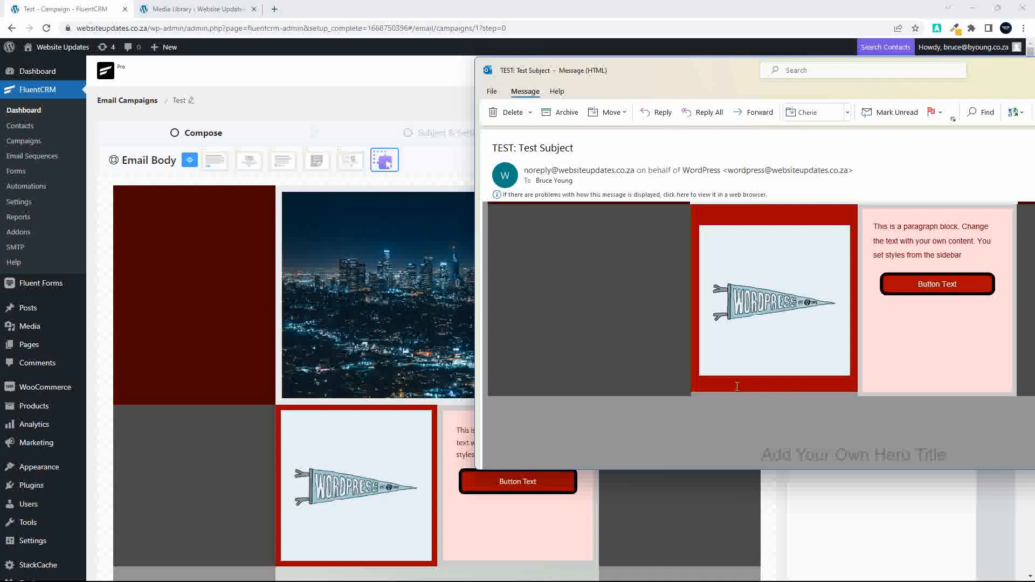
scroll(865, 387, down, 3)
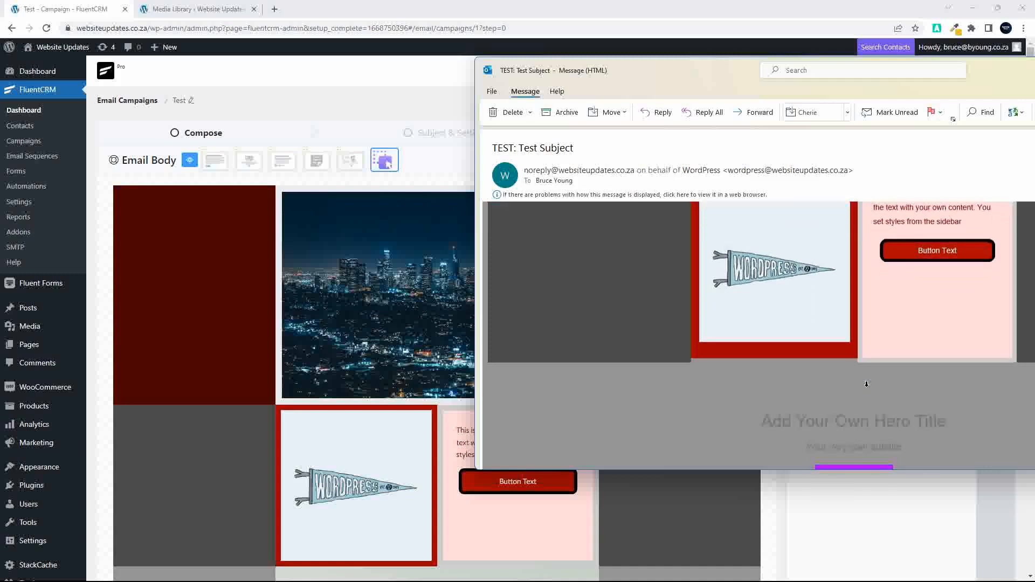
scroll(867, 392, down, 2)
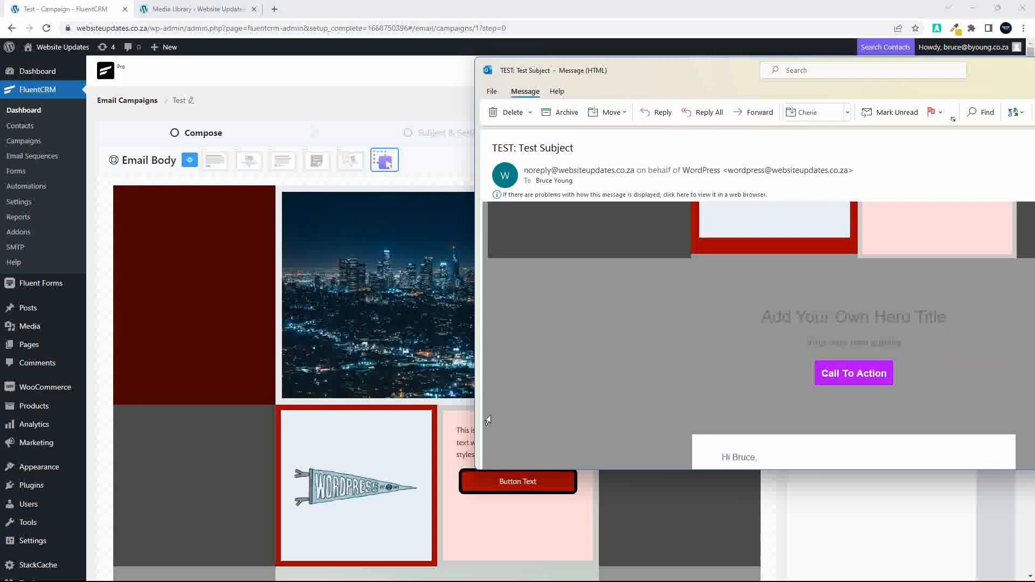
scroll(386, 439, down, 5)
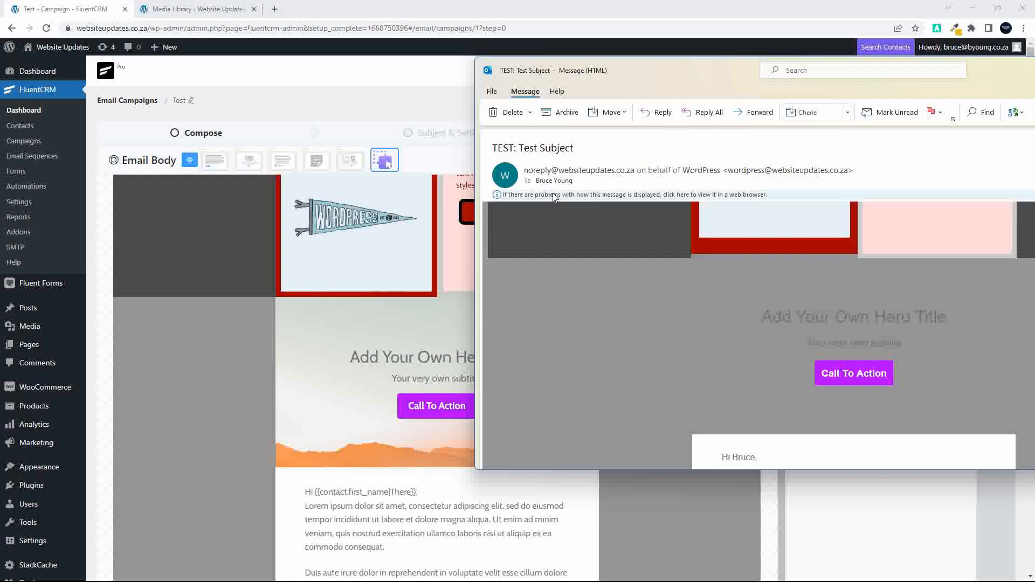
- Compare the body text, call-to-action and footer sections of the Outlook email with the builder design, then return to the email's header
scroll(608, 319, down, 8)
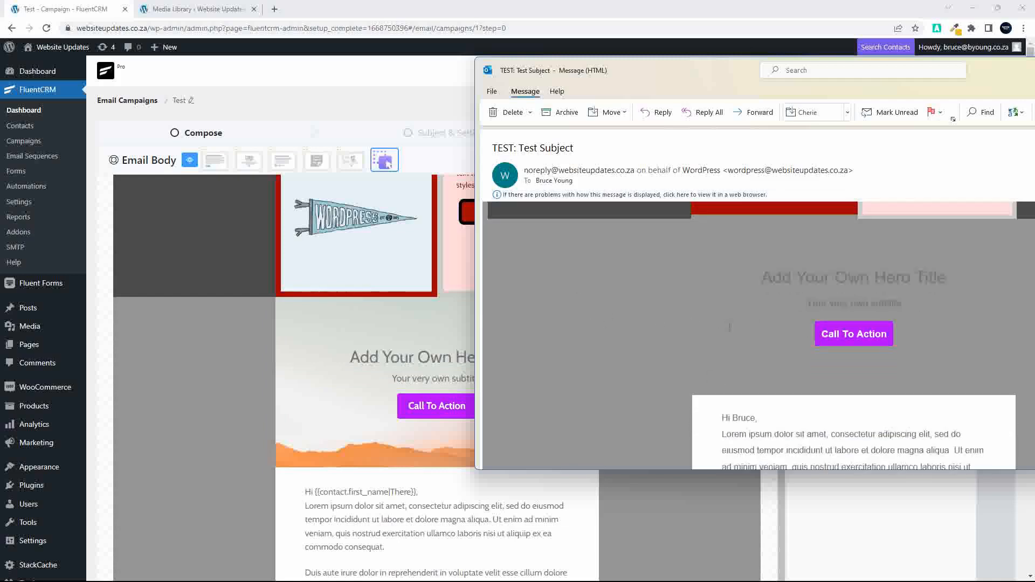
scroll(730, 324, down, 2)
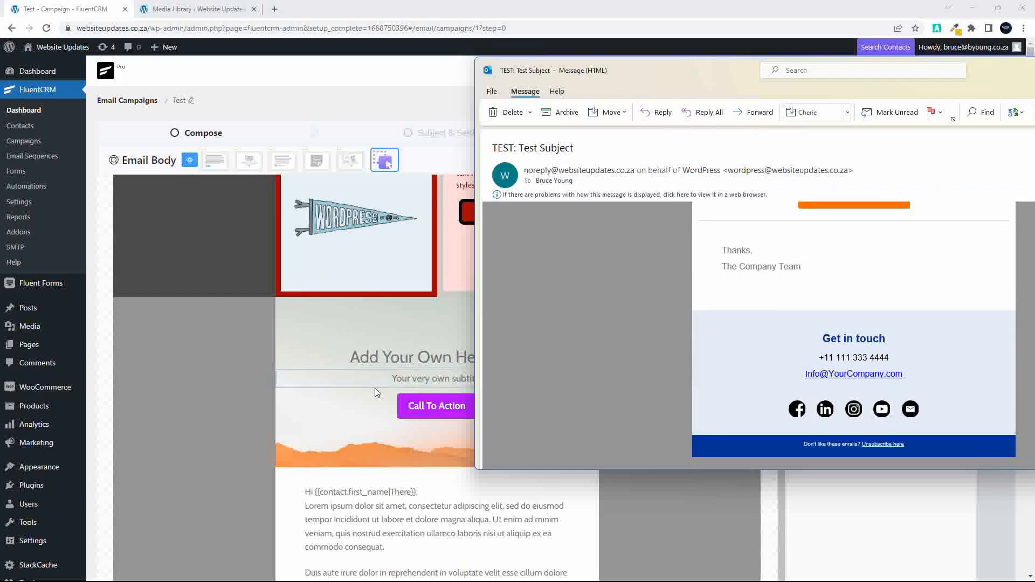
scroll(315, 388, down, 4)
scroll(315, 388, down, 4)
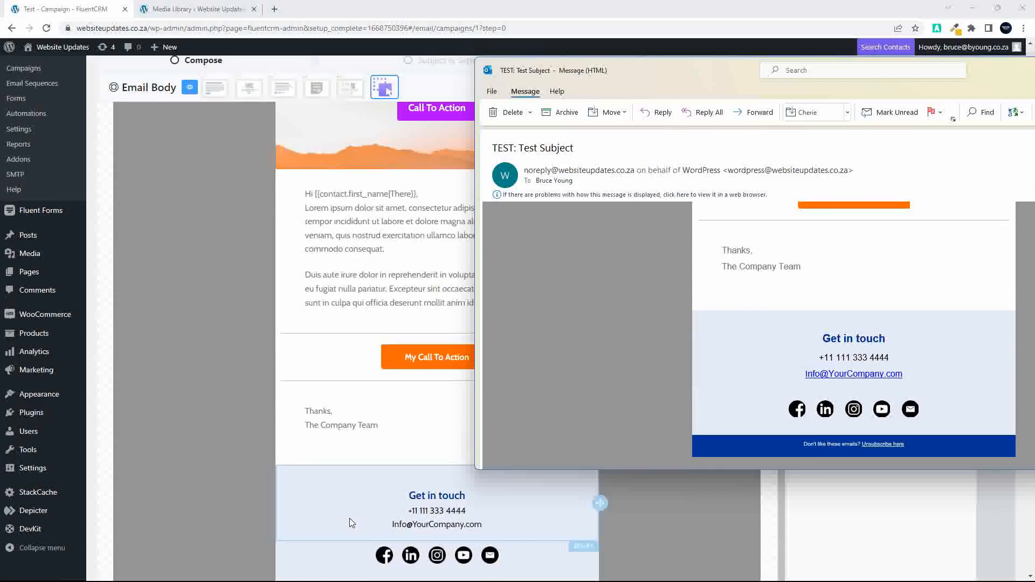
scroll(345, 458, up, 8)
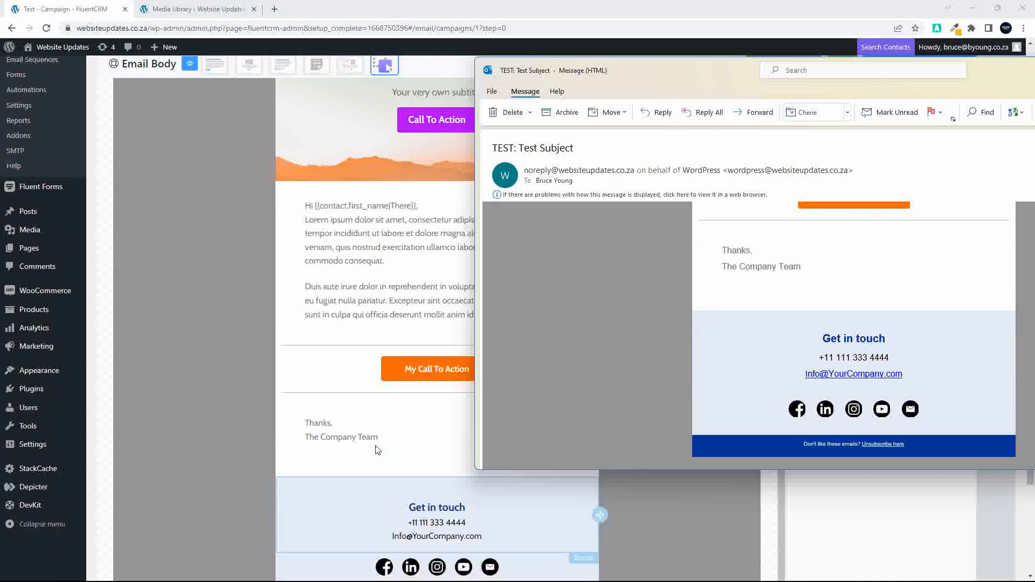
scroll(800, 338, up, 1)
scroll(801, 338, up, 10)
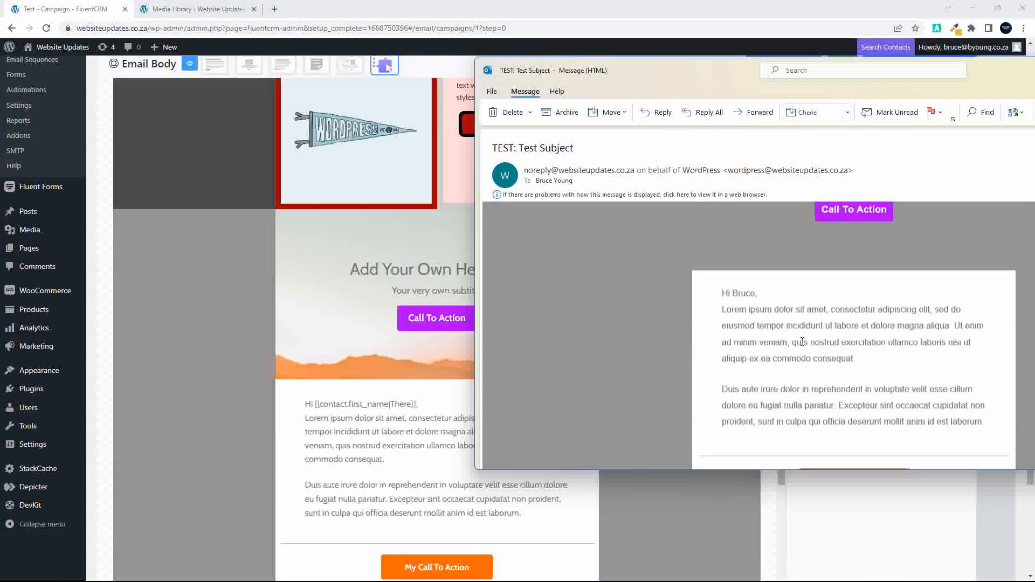
scroll(802, 341, up, 2)
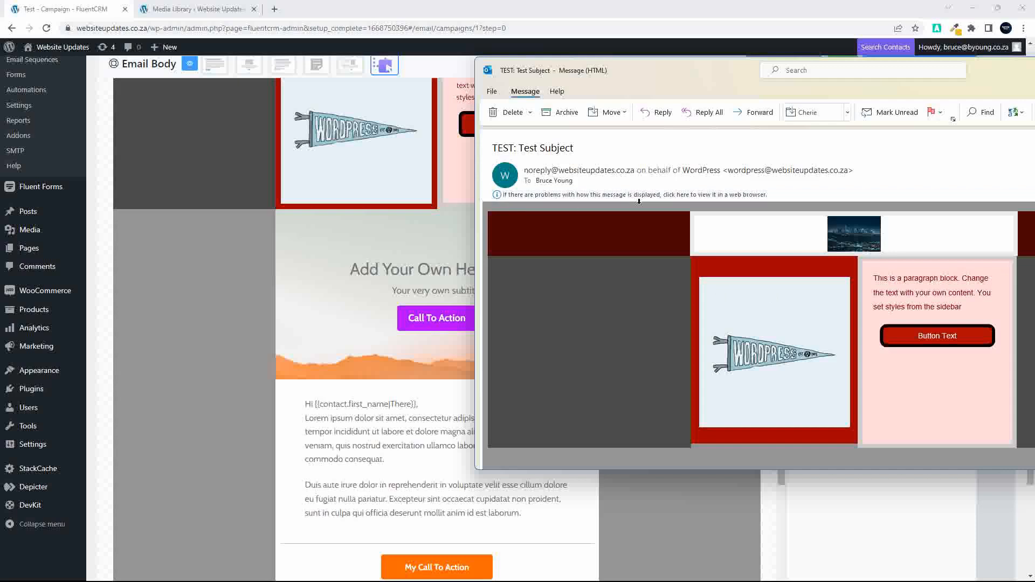
- View the Outlook test message in a web browser, accepting the security warning, and close the browser window
click(722, 197)
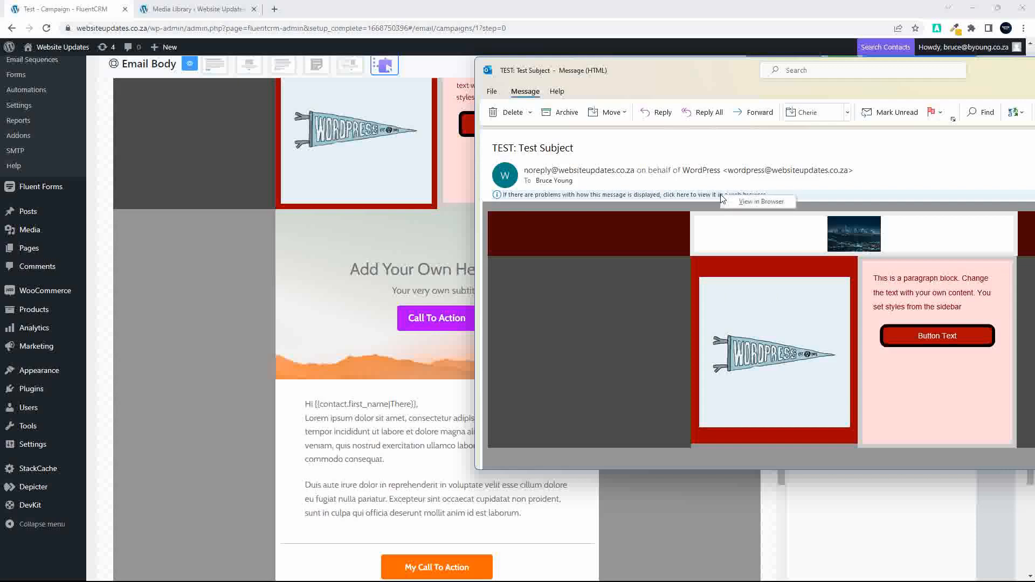
click(745, 203)
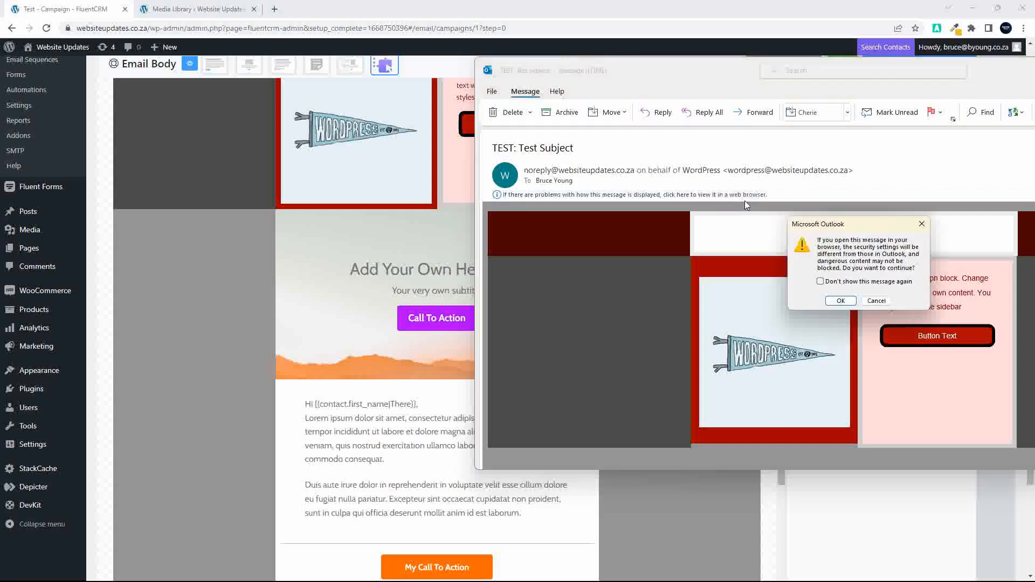
click(841, 300)
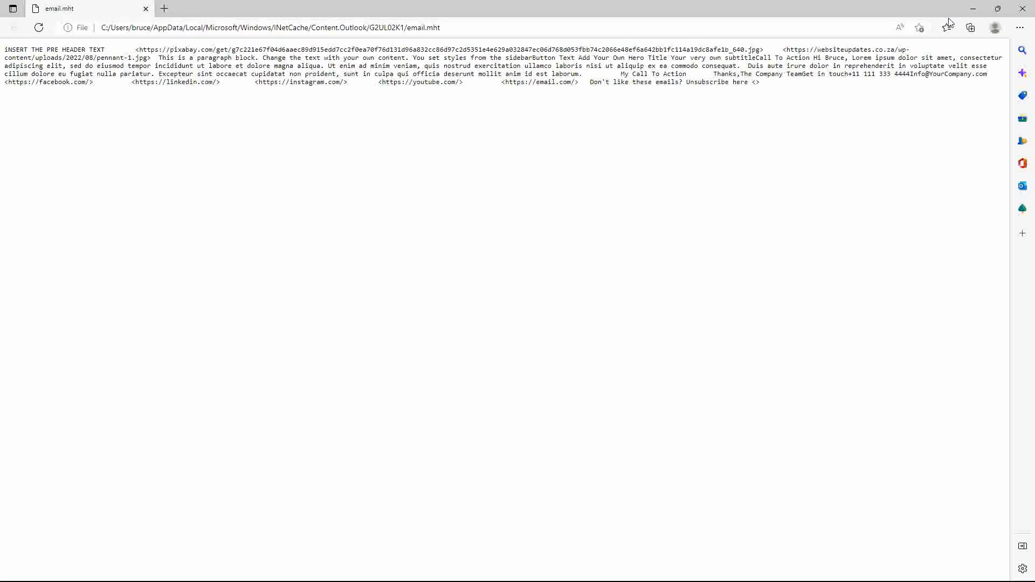
click(1022, 11)
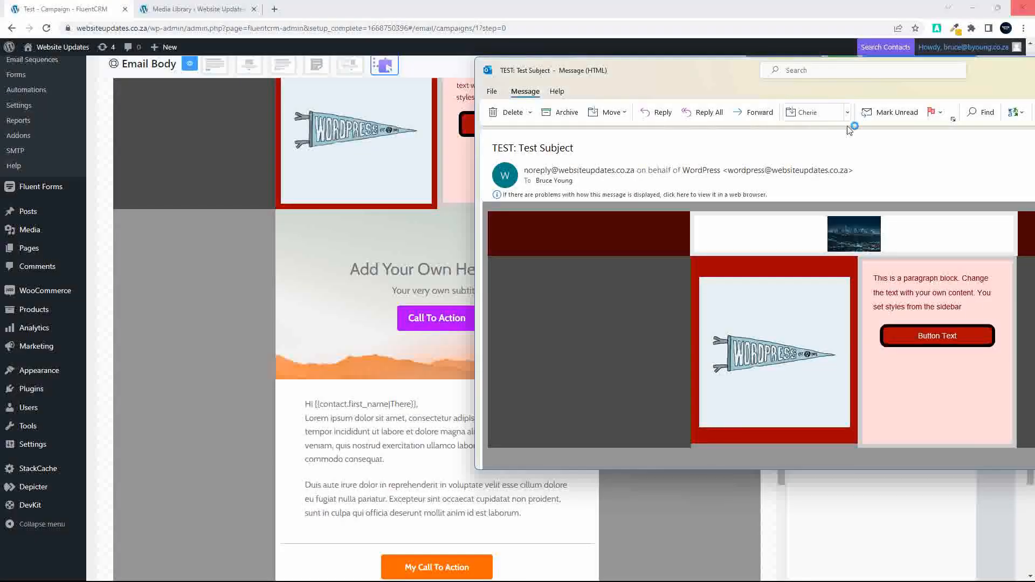
- Move the Outlook message fully into view, check its header image and remaining sections, and minimize the window
drag(638, 63, 342, 68)
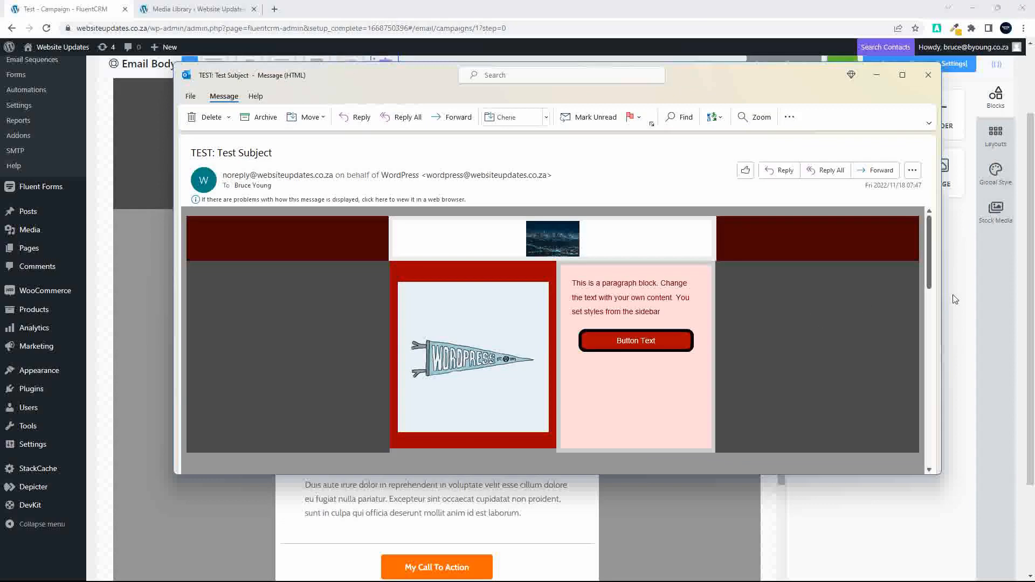
drag(932, 245, 911, 225)
click(551, 239)
scroll(653, 278, down, 10)
scroll(652, 278, down, 3)
scroll(653, 285, up, 15)
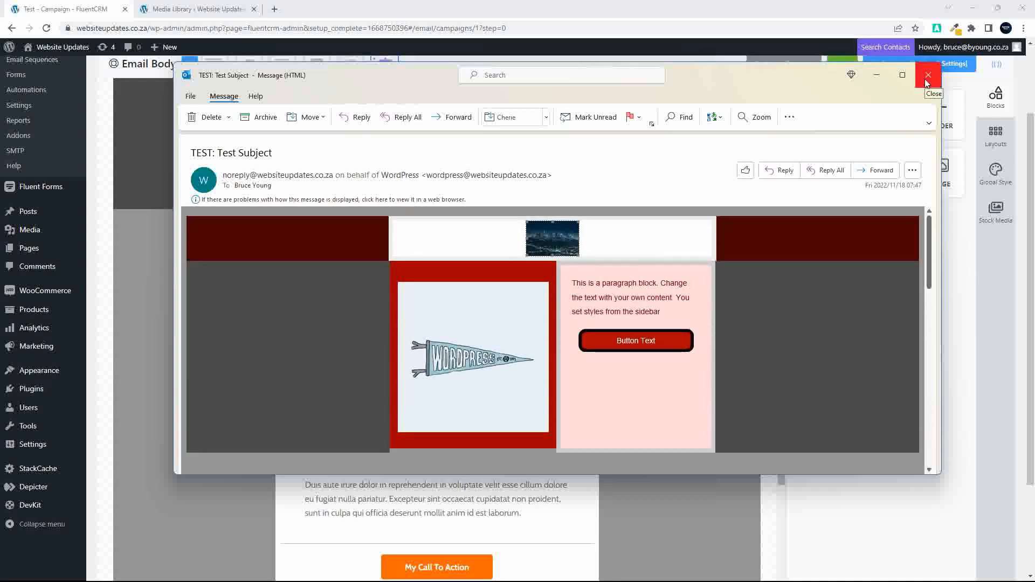
click(882, 79)
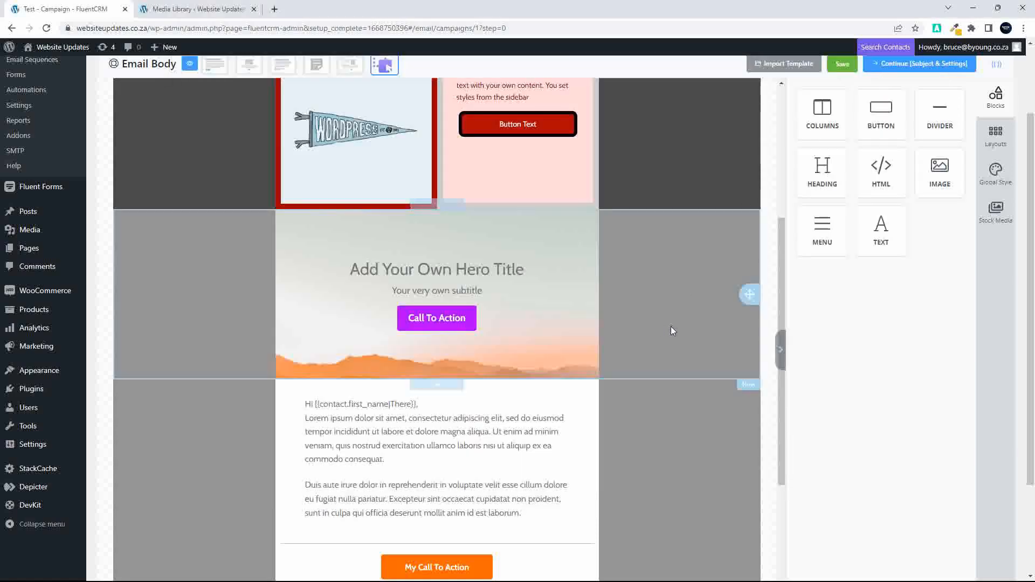
- Review the design in the builder and look through its Layouts, Global Style, Stock Media and Blocks options
scroll(670, 330, up, 5)
scroll(1004, 225, down, 2)
scroll(989, 234, up, 4)
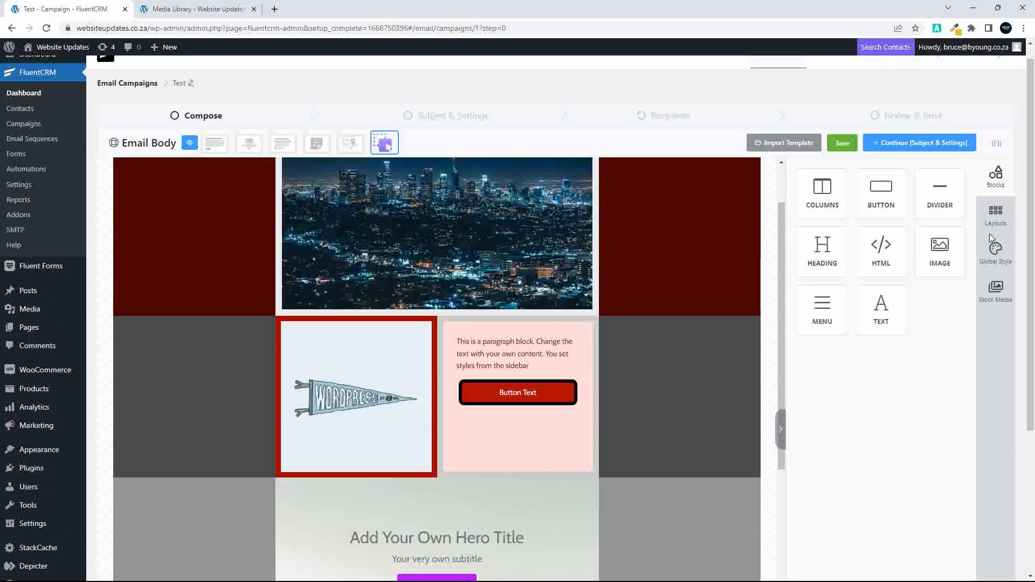
scroll(988, 234, up, 1)
click(1000, 230)
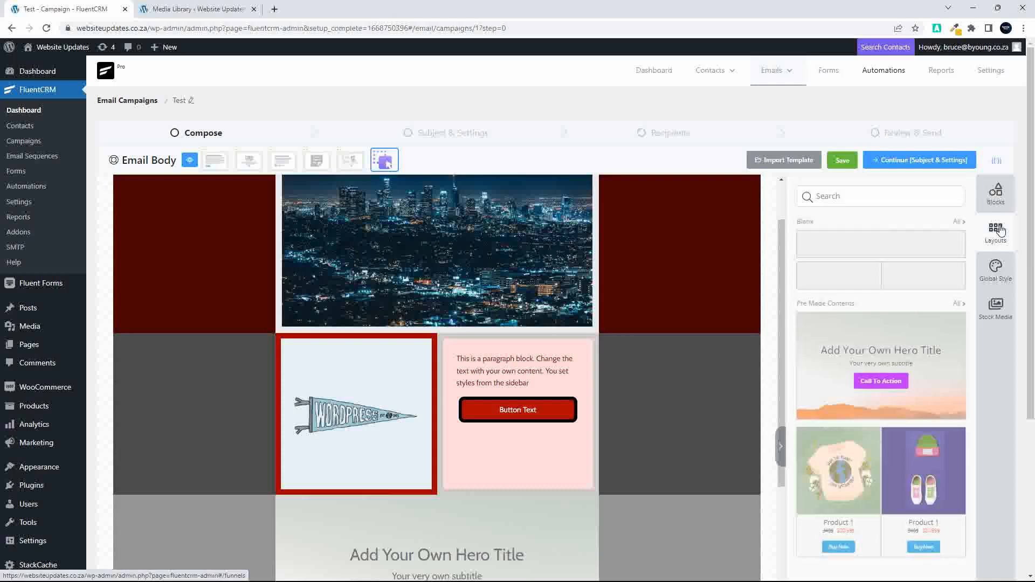
click(994, 268)
click(997, 305)
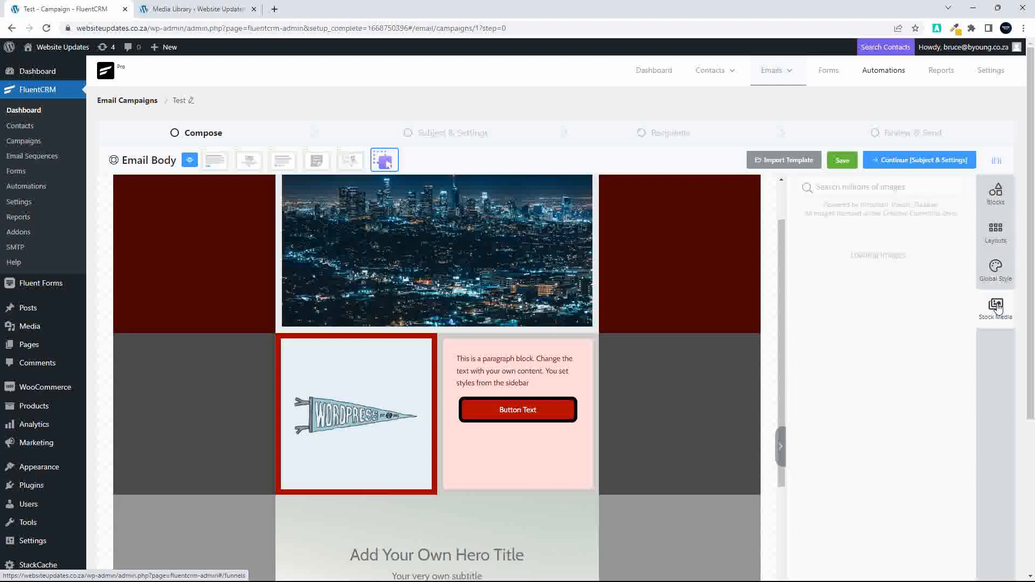
click(996, 195)
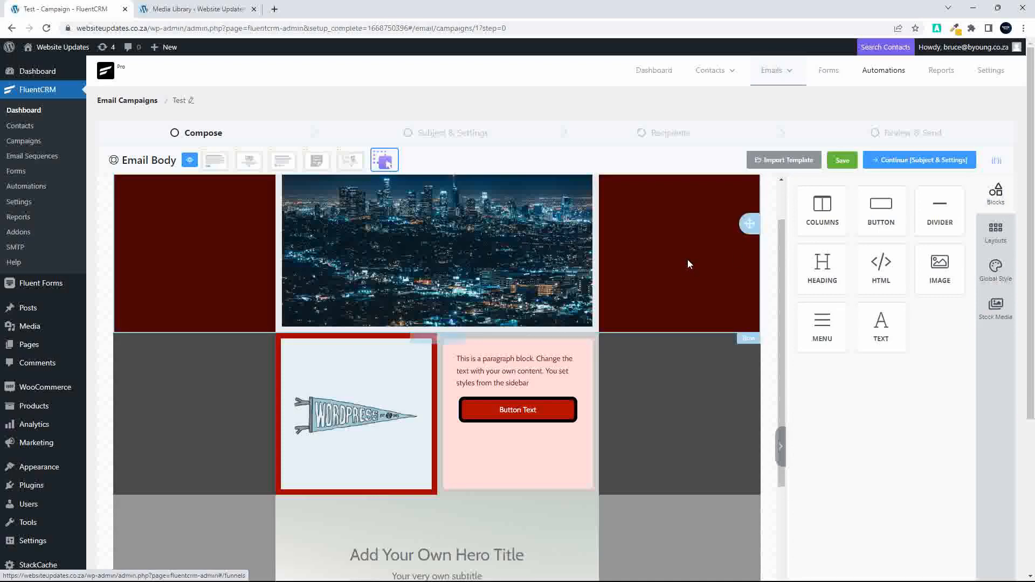
scroll(687, 260, down, 6)
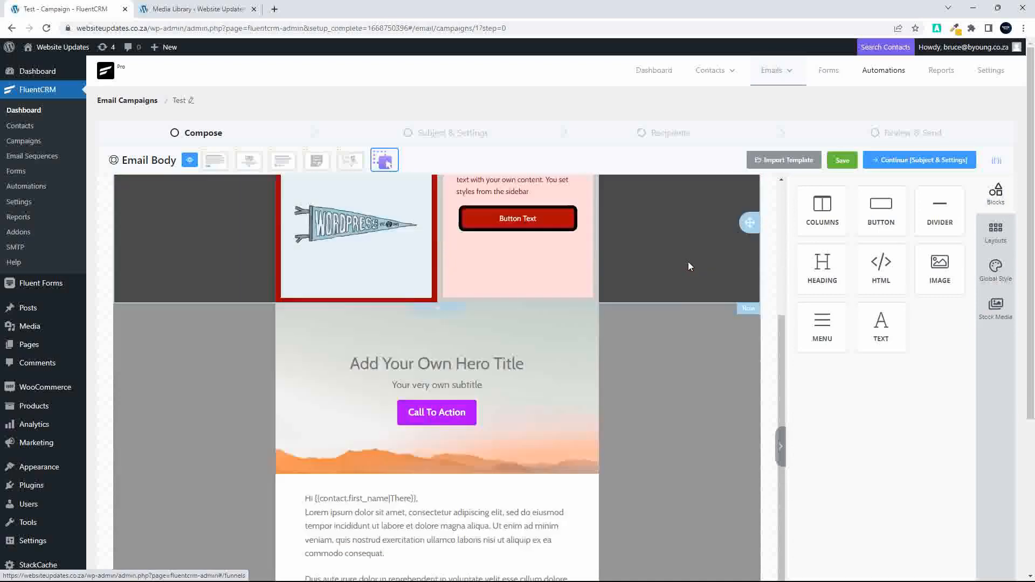
- Turn off Auto Width for the city skyline image in the email header
scroll(679, 297, up, 7)
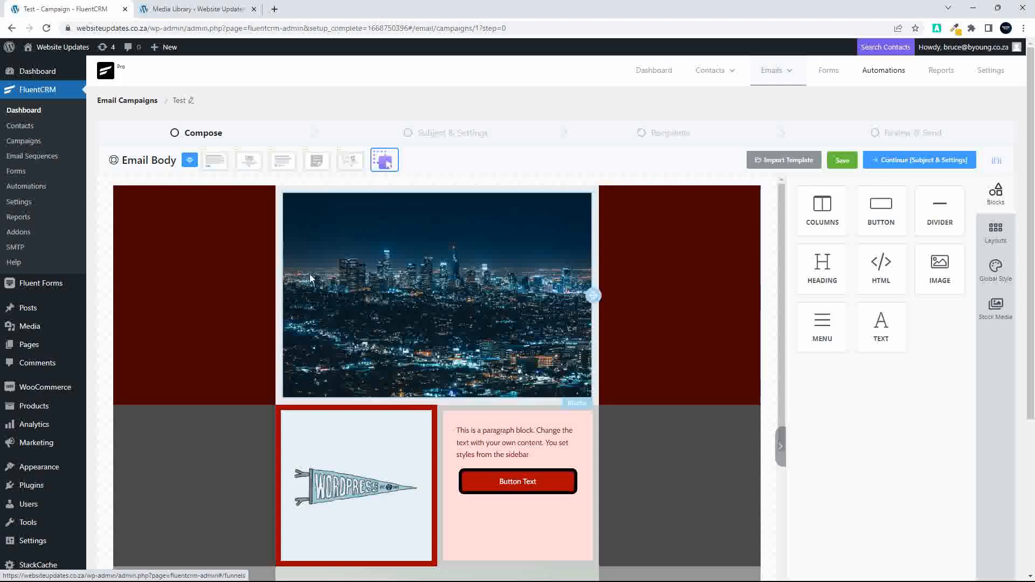
click(404, 290)
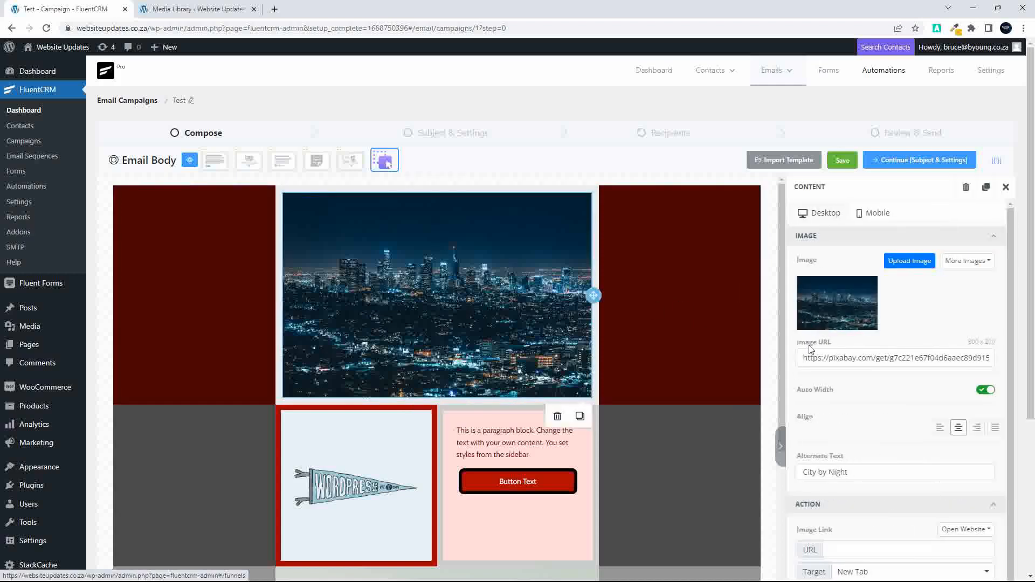
click(984, 390)
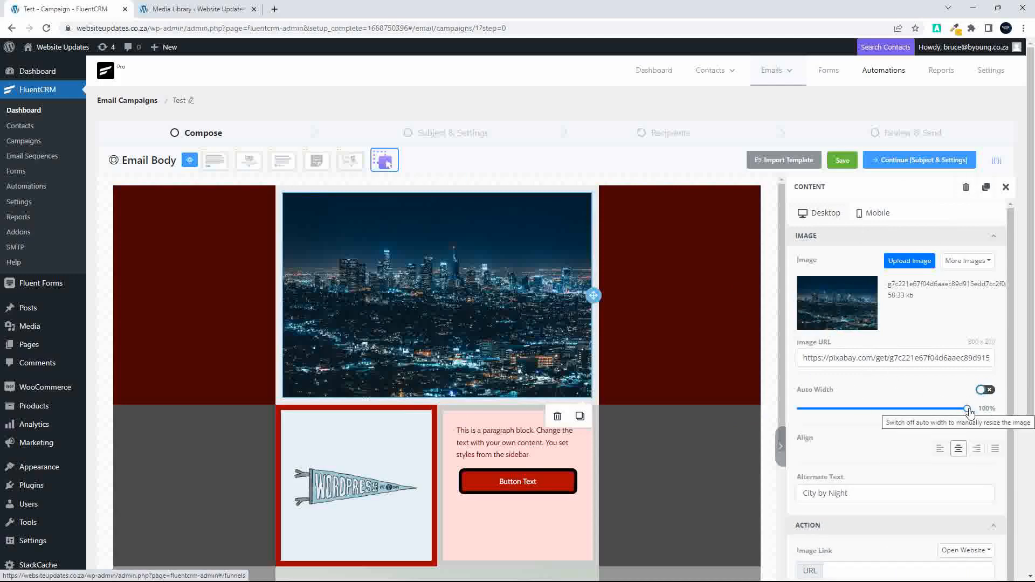
- Continue to the campaign's Subject & Settings and send a new test email to the prefilled address
click(903, 168)
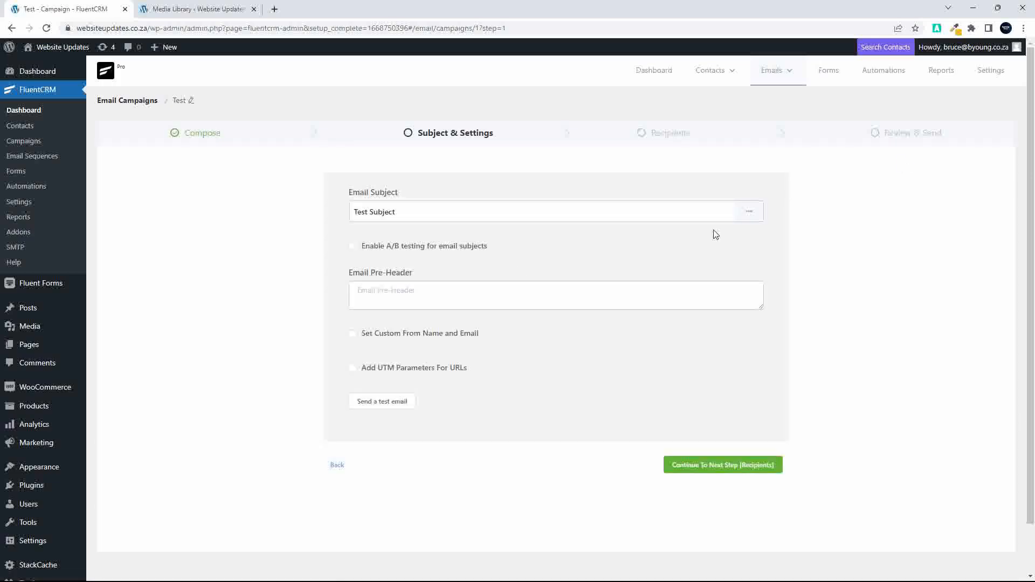
click(377, 404)
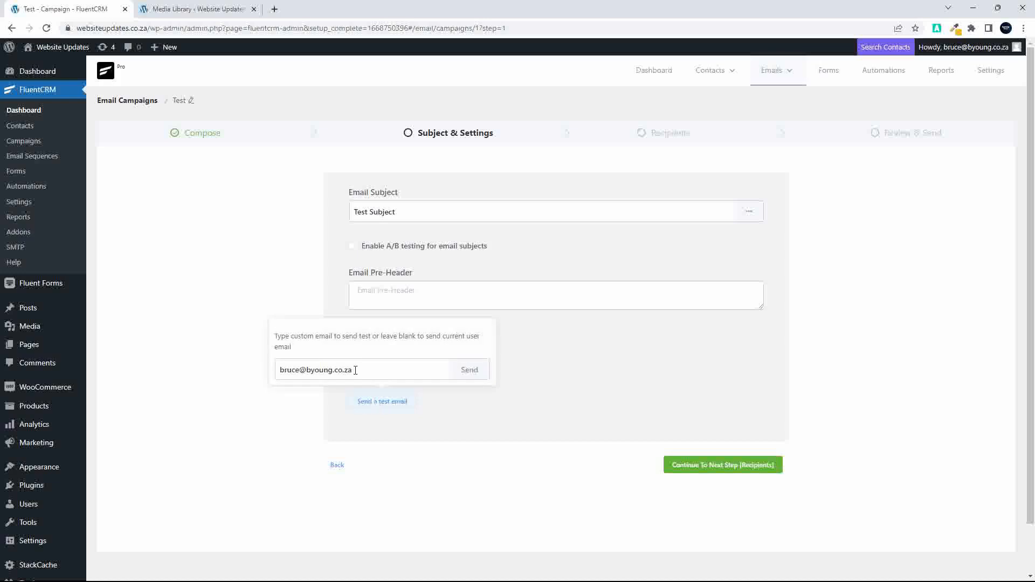
click(471, 370)
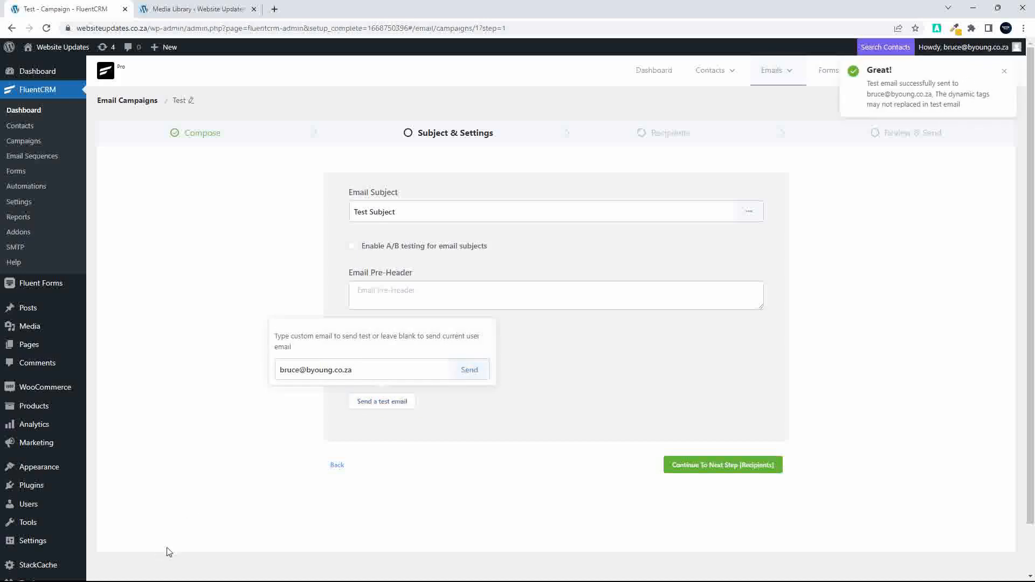
- Switch to the Outlook inbox and open the newly received "TEST: Test Subject" email in its own window
key(super)
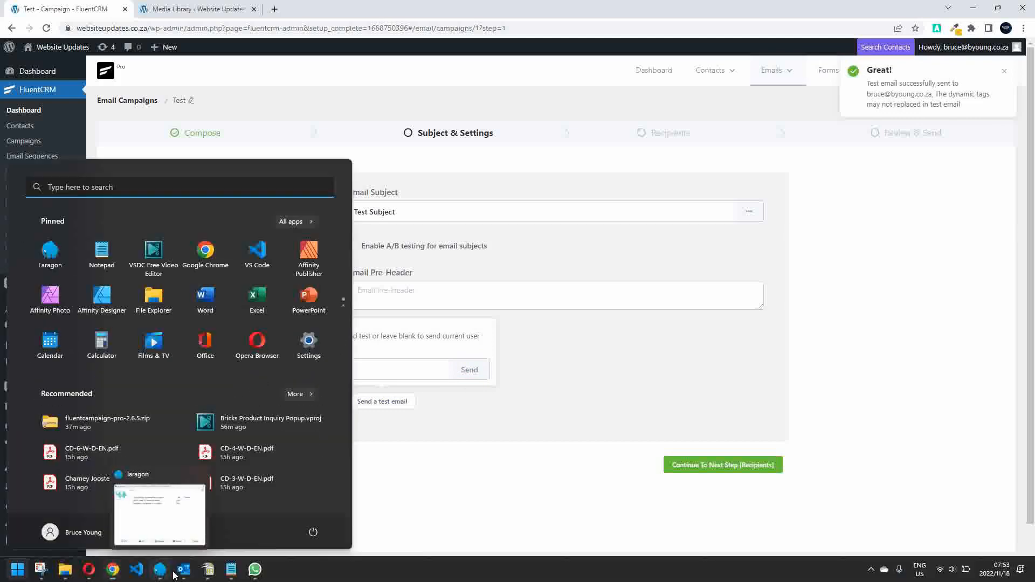
mouse_move(184, 566)
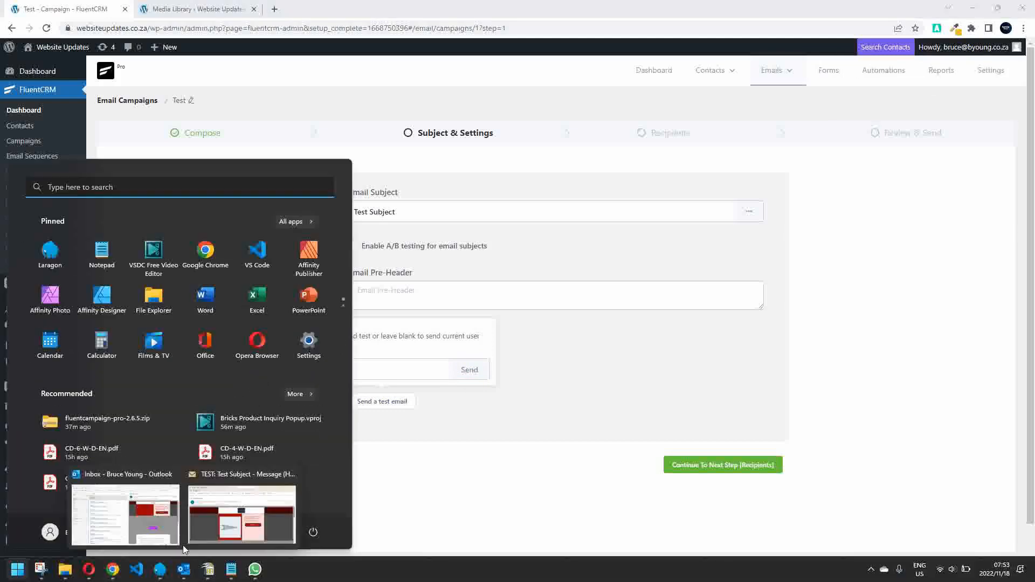
click(148, 523)
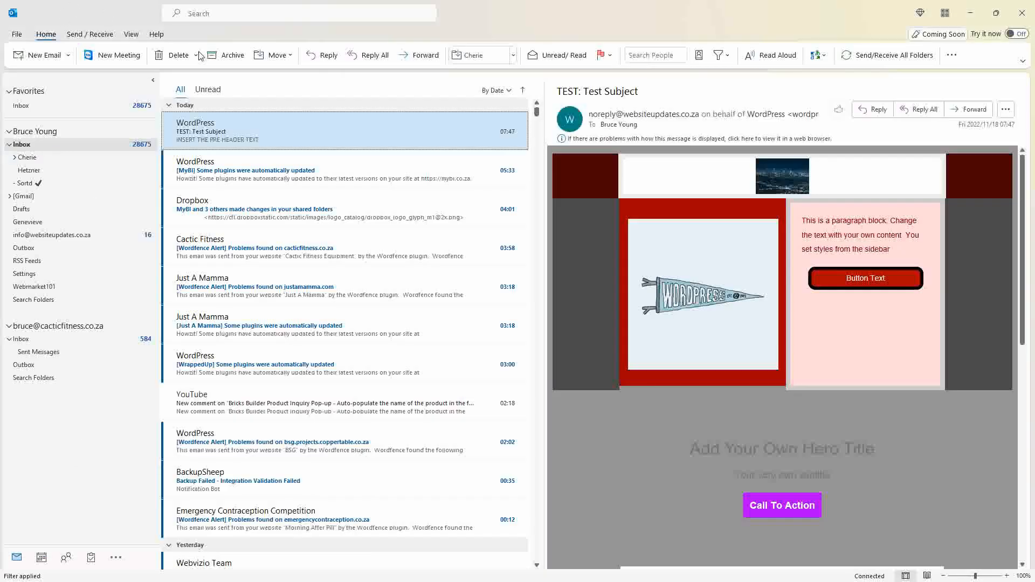
click(217, 132)
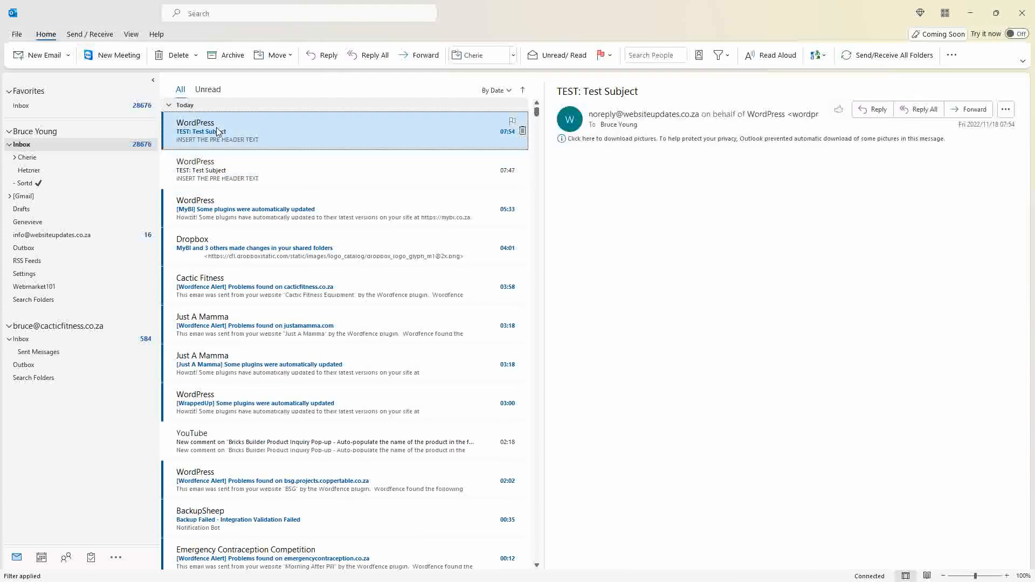
double_click(216, 132)
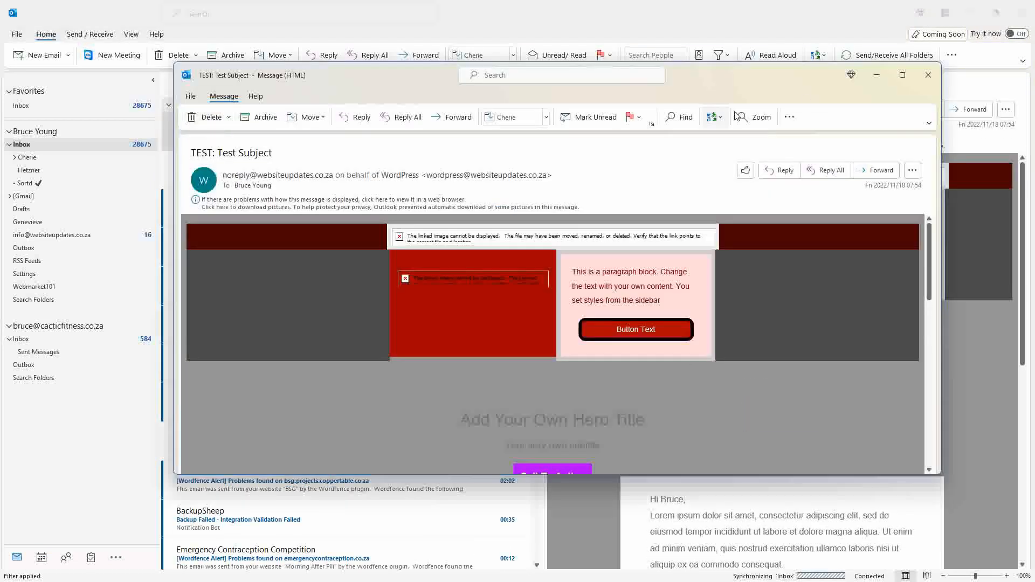
- Maximize the new test email's window and download its blocked pictures
click(902, 75)
click(148, 144)
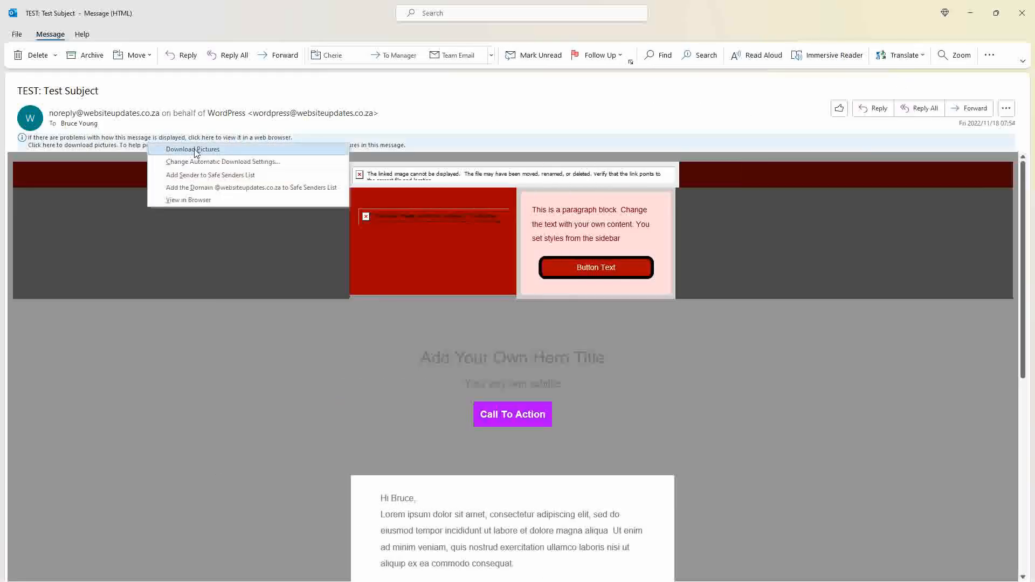
click(194, 150)
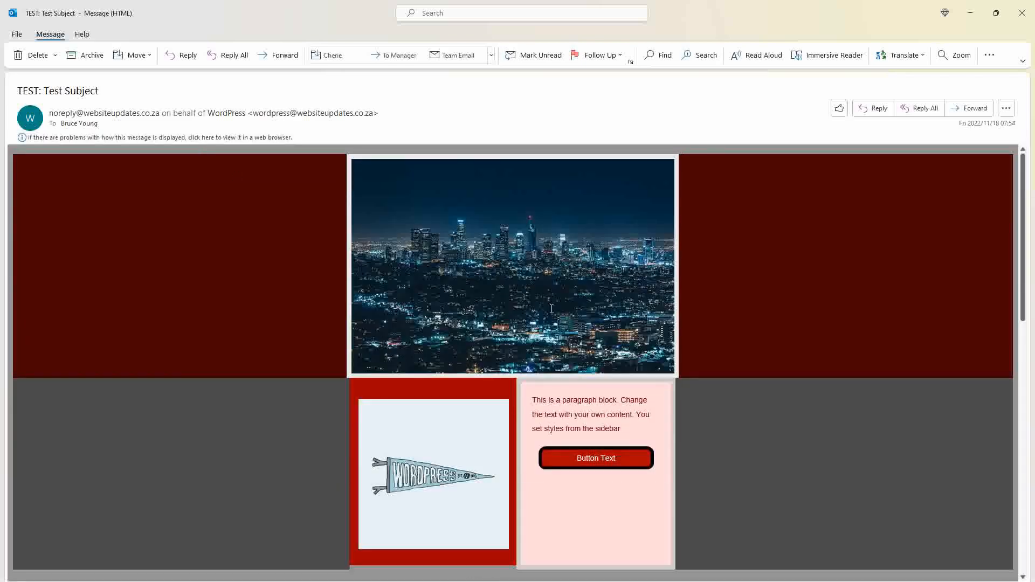
- Examine how the header image and the pennant section render in the new Outlook test email
scroll(511, 275, down, 2)
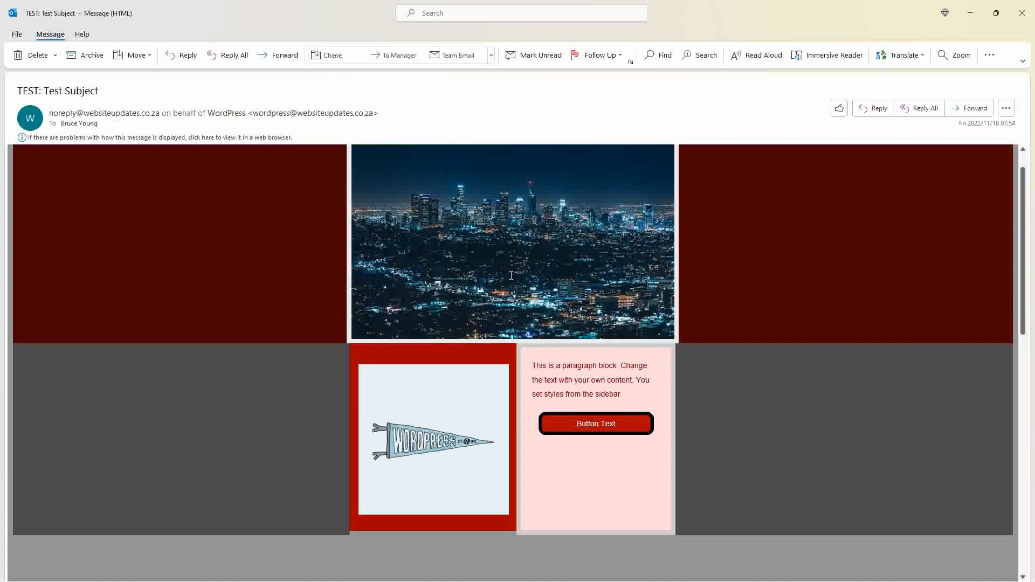
scroll(511, 275, up, 2)
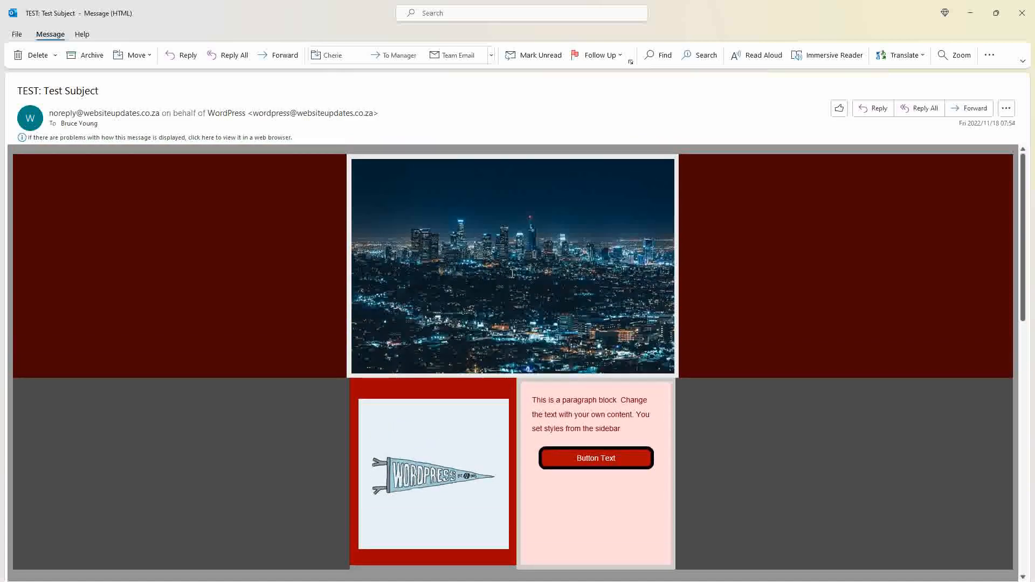
scroll(511, 275, down, 10)
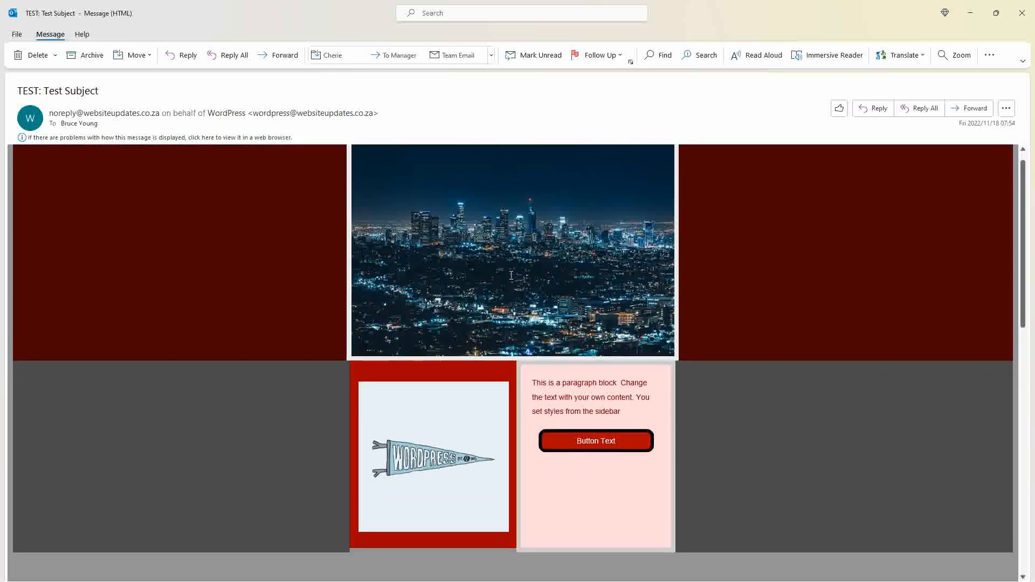
scroll(511, 276, up, 6)
scroll(511, 276, up, 1)
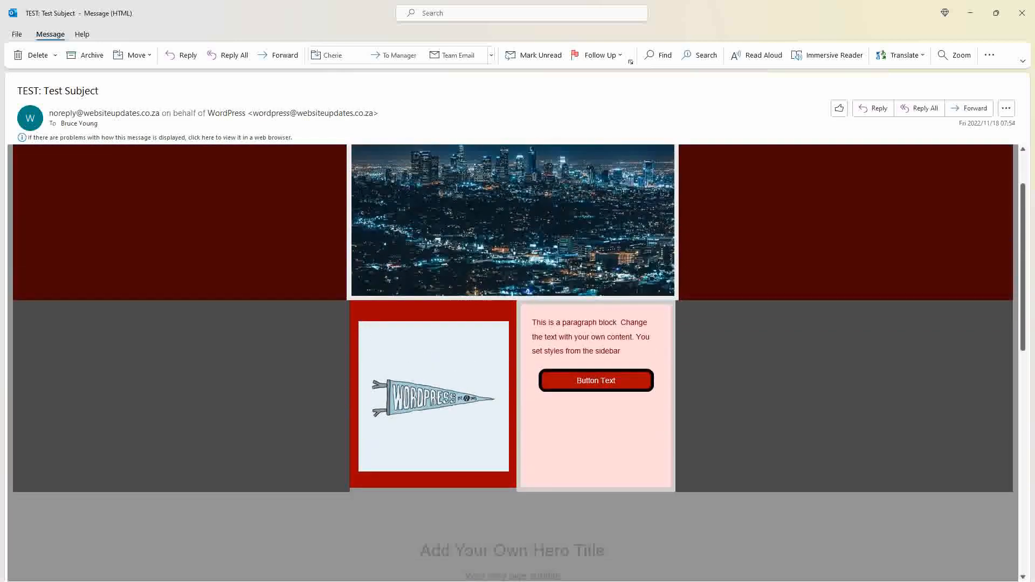
- Recheck the Outlook test email, switch back to the Test campaign in Chrome and return to its Compose stage
scroll(514, 232, up, 3)
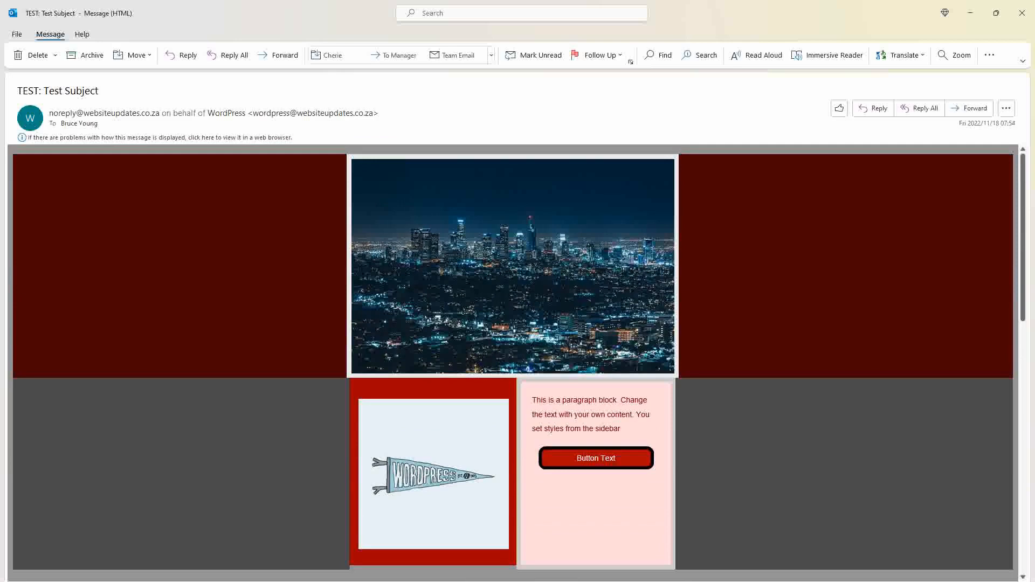
scroll(429, 351, down, 2)
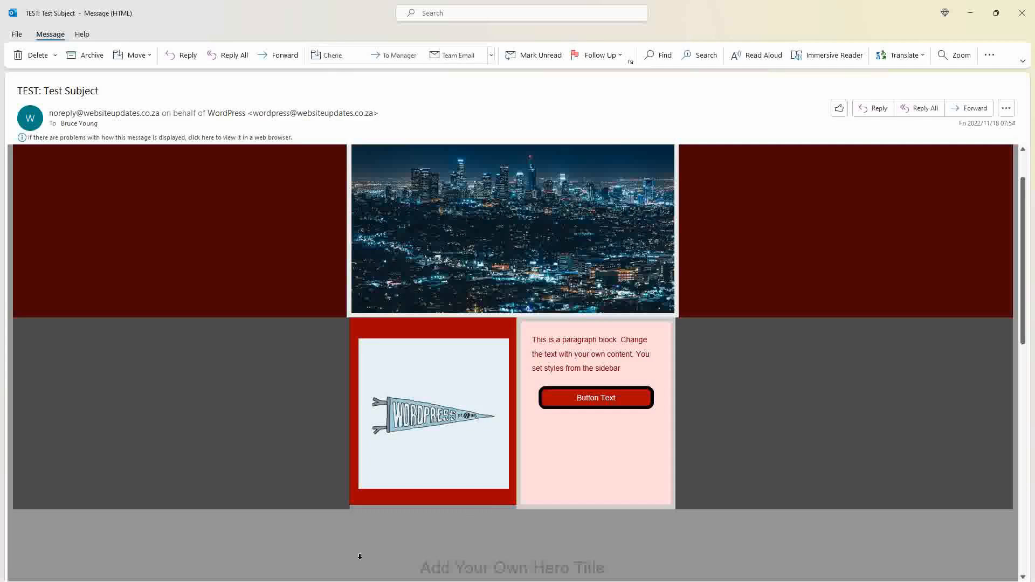
key(super)
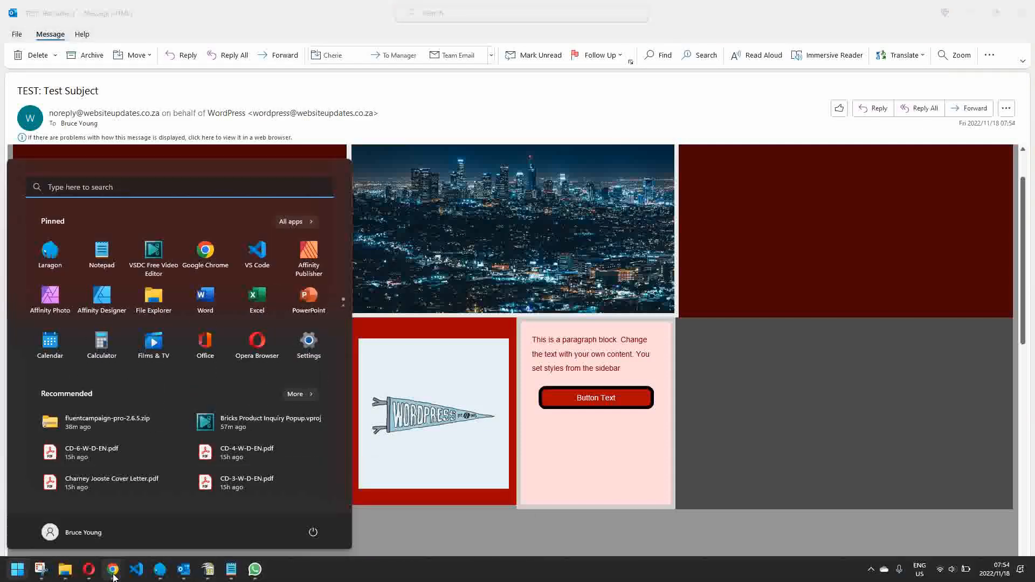
mouse_move(112, 574)
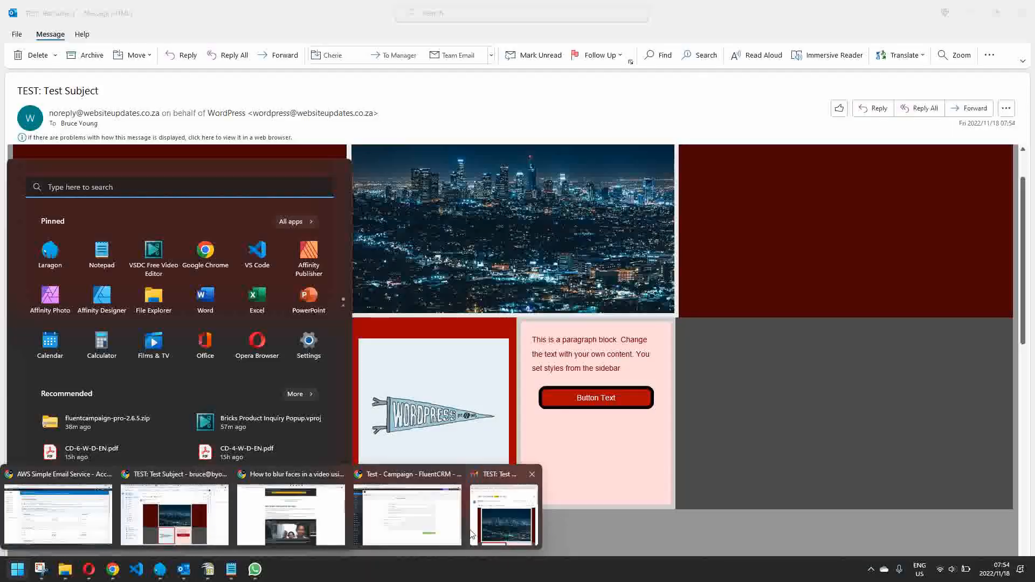
click(428, 540)
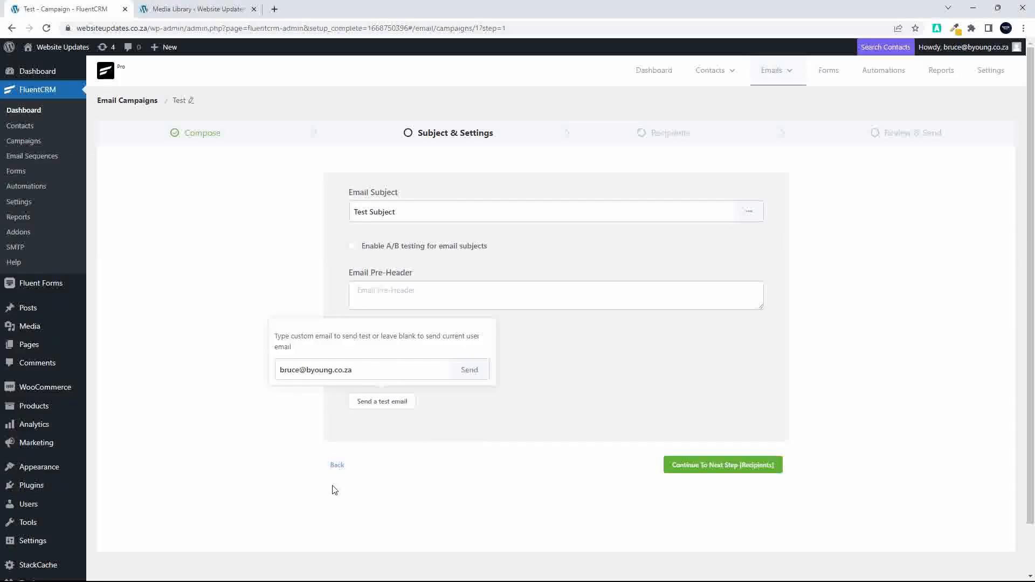
click(337, 467)
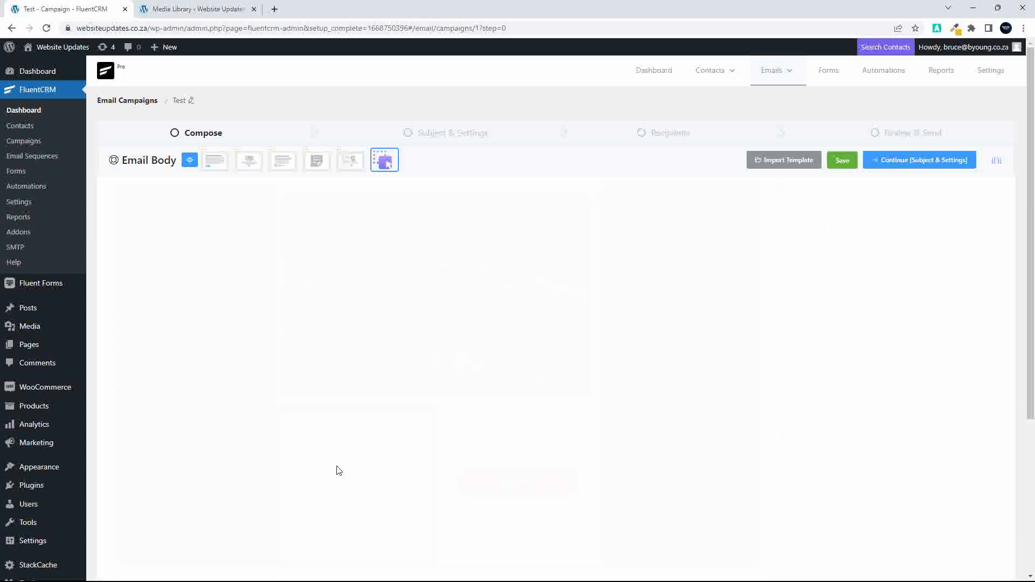
- Examine the hero title block's text, link and container padding settings
scroll(443, 434, down, 4)
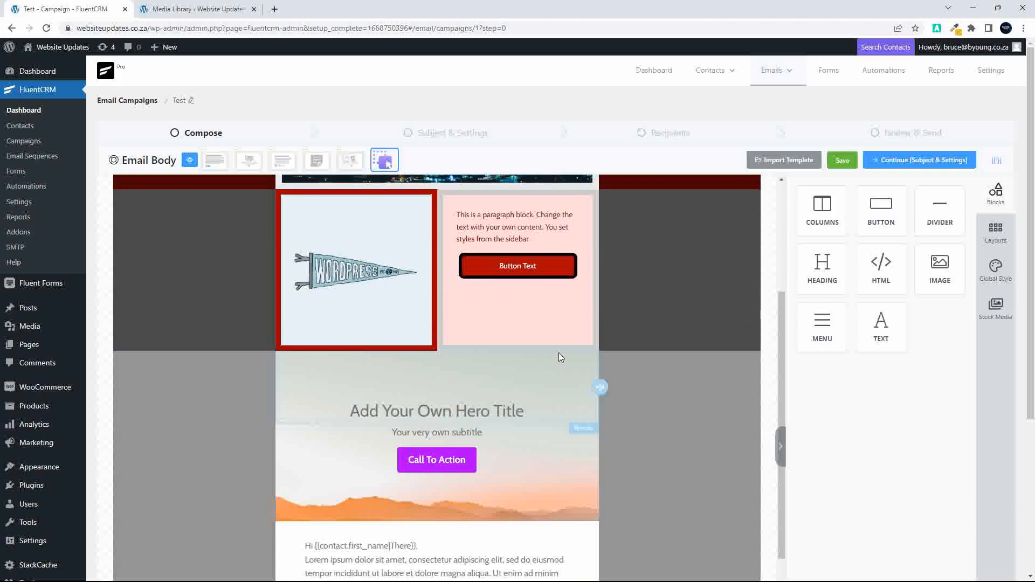
click(562, 369)
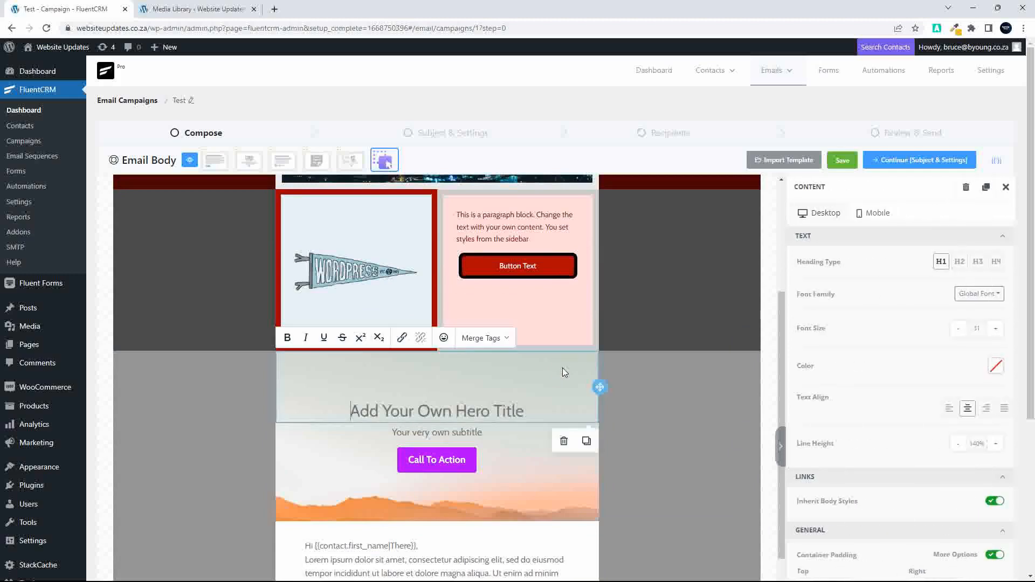
scroll(953, 430, down, 1)
scroll(953, 429, down, 2)
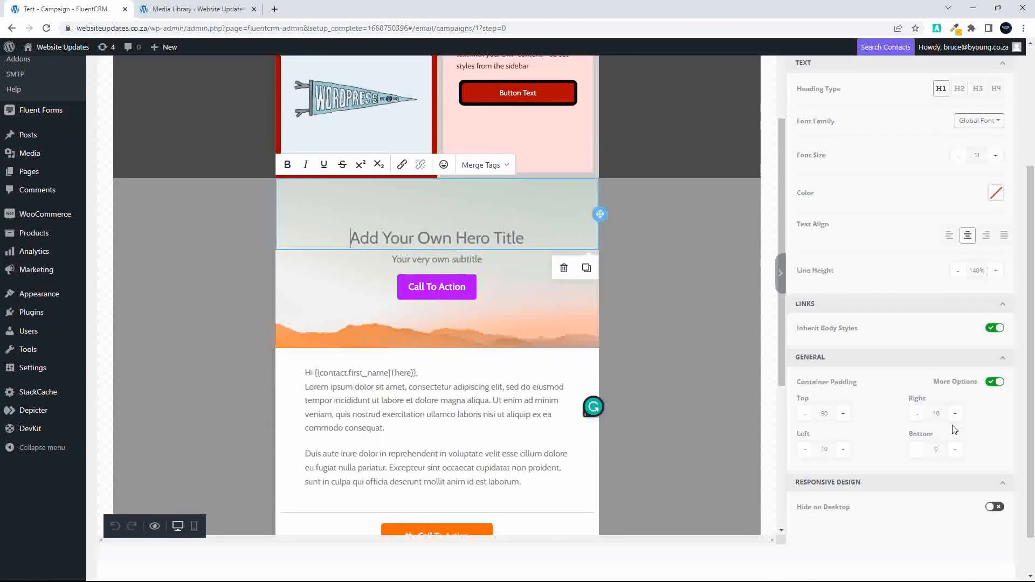
scroll(953, 430, up, 3)
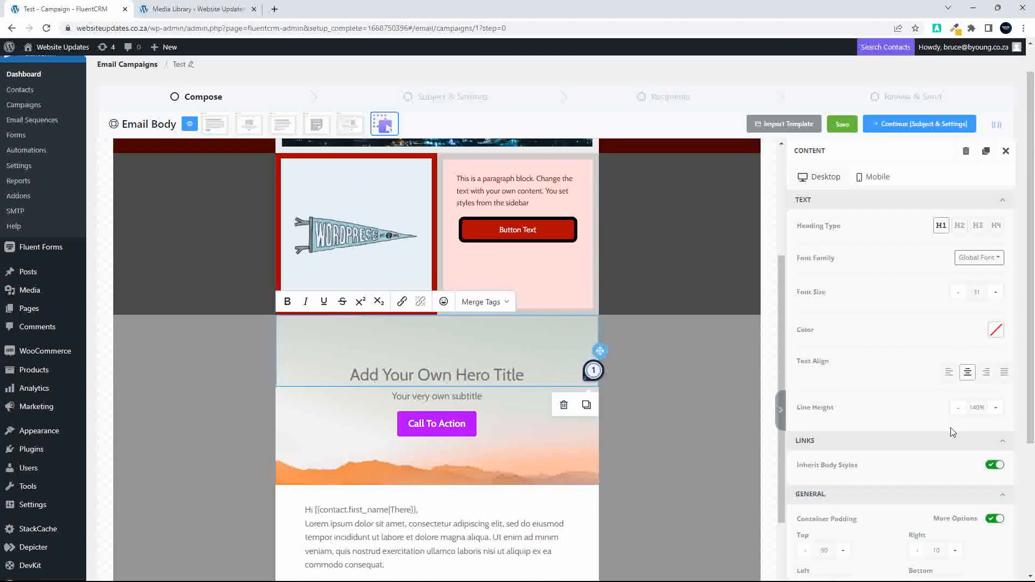
scroll(953, 431, up, 1)
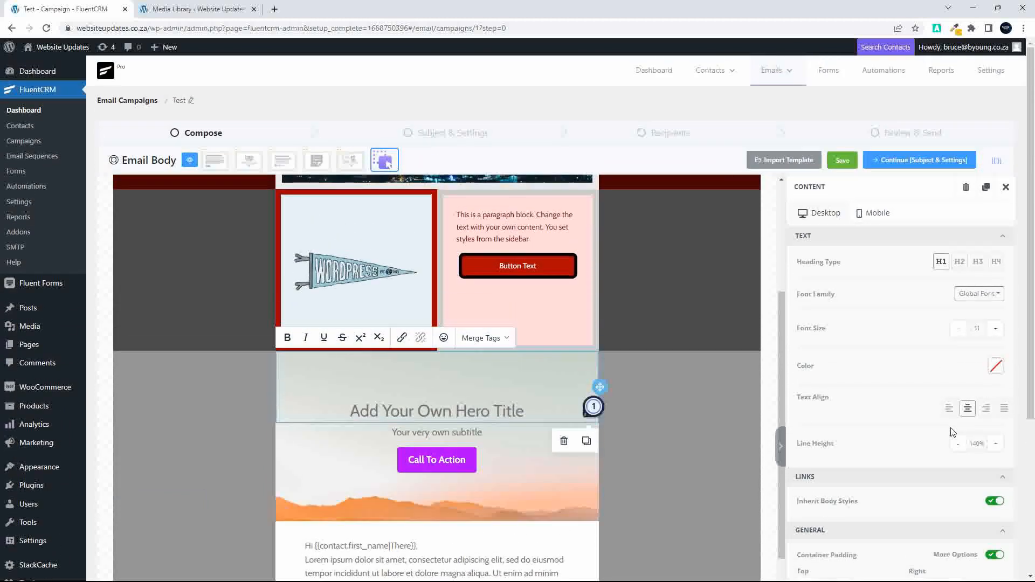
- Replace the hero row's background image with the media library photo of a man facing rowing boats on a lake
click(665, 403)
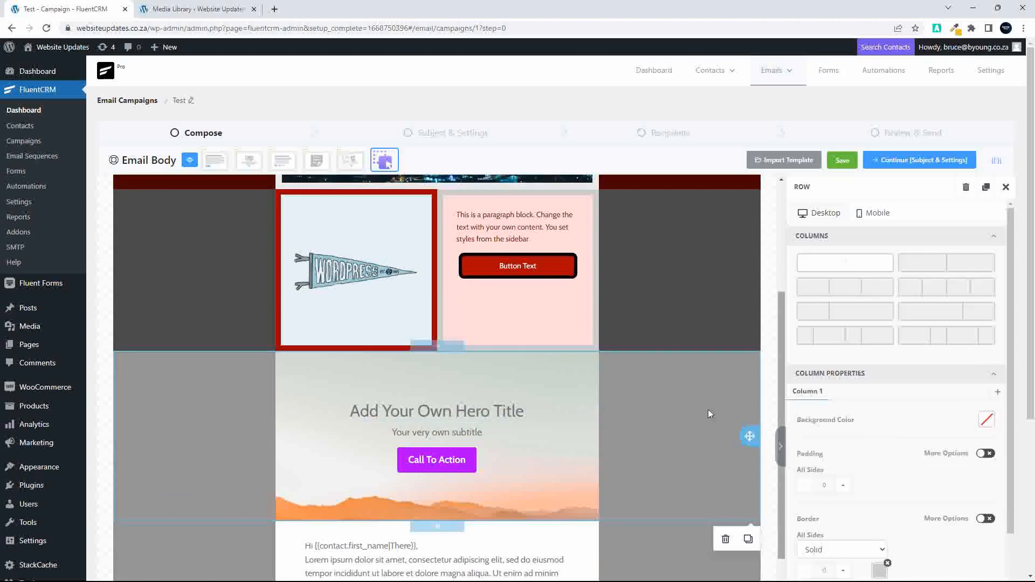
scroll(910, 458, down, 5)
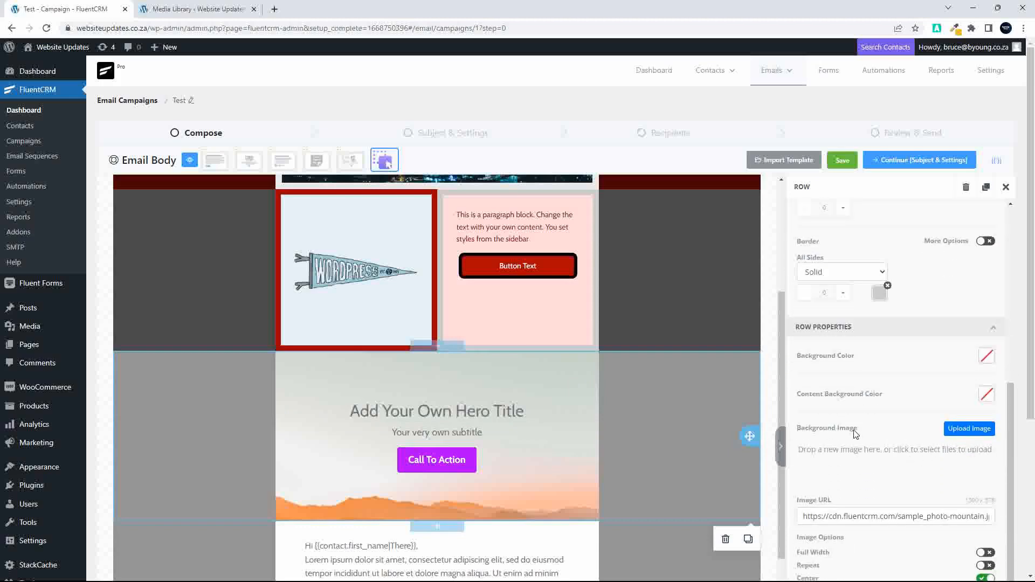
scroll(858, 448, down, 2)
drag(896, 444, 1024, 456)
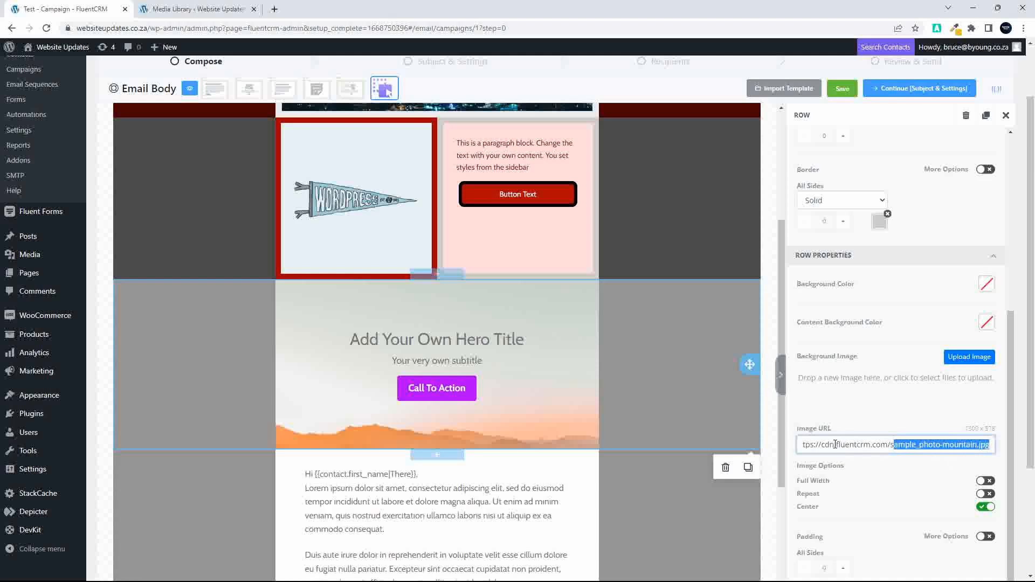
click(969, 360)
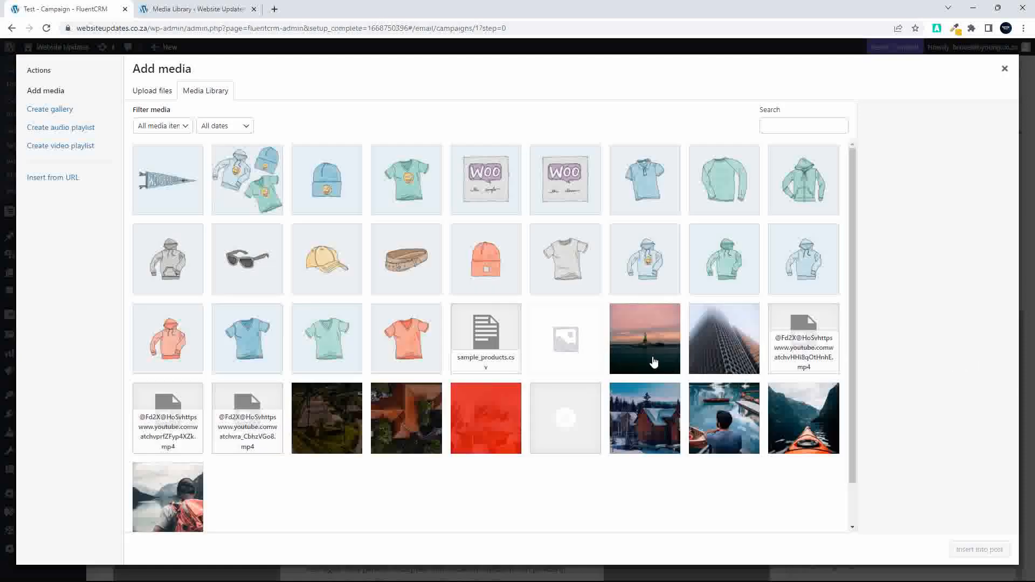
click(637, 416)
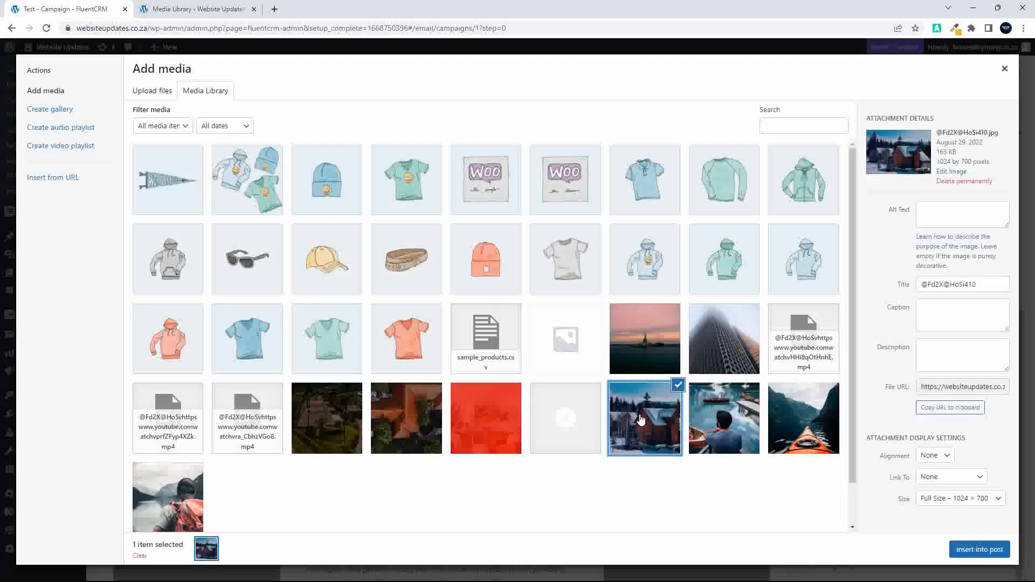
click(731, 422)
click(968, 551)
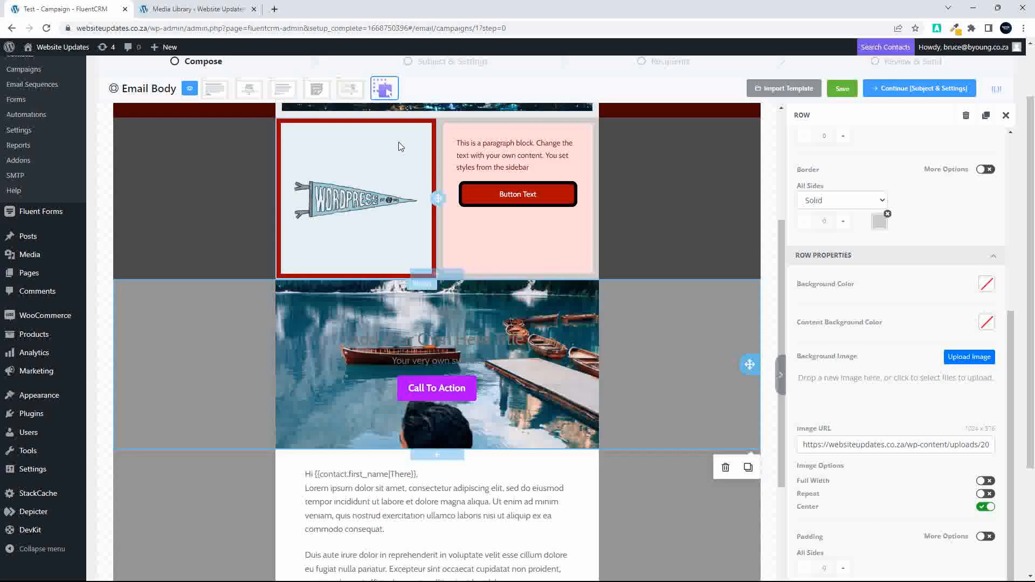
- Examine the settings of the pennant image block and of the two-column row that contains it
scroll(451, 346, down, 1)
scroll(448, 344, up, 5)
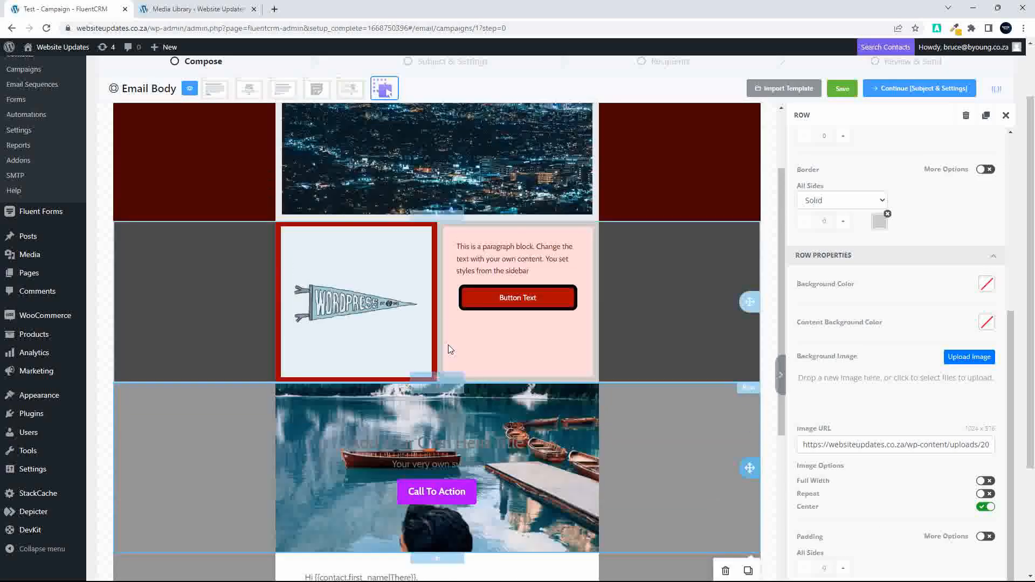
click(436, 331)
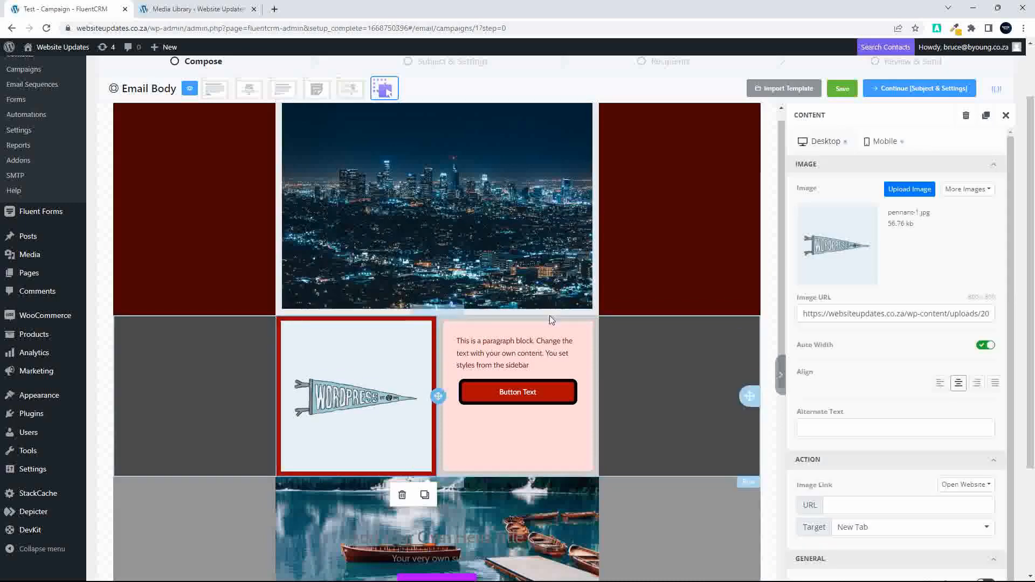
scroll(889, 359, down, 1)
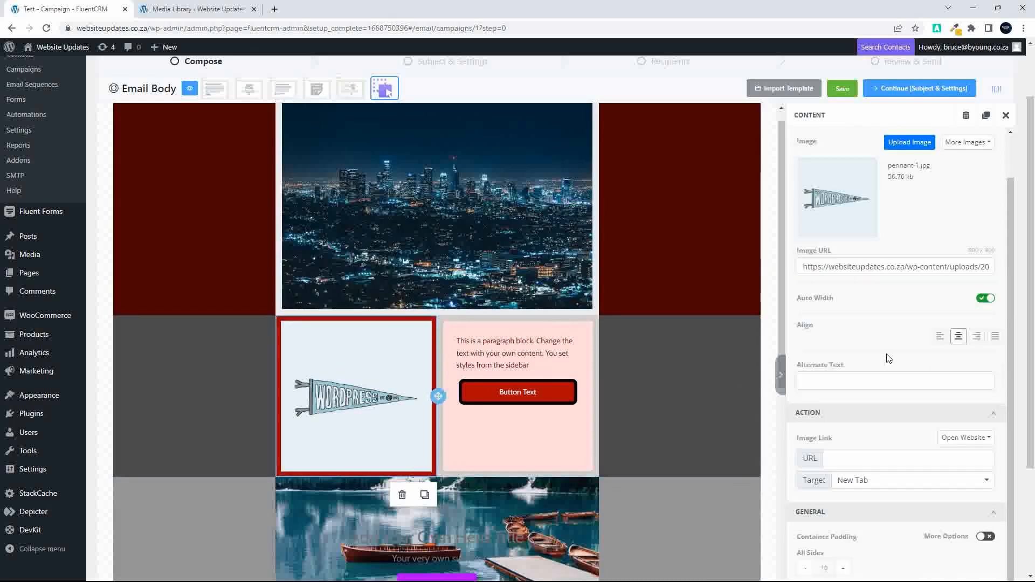
scroll(888, 358, up, 2)
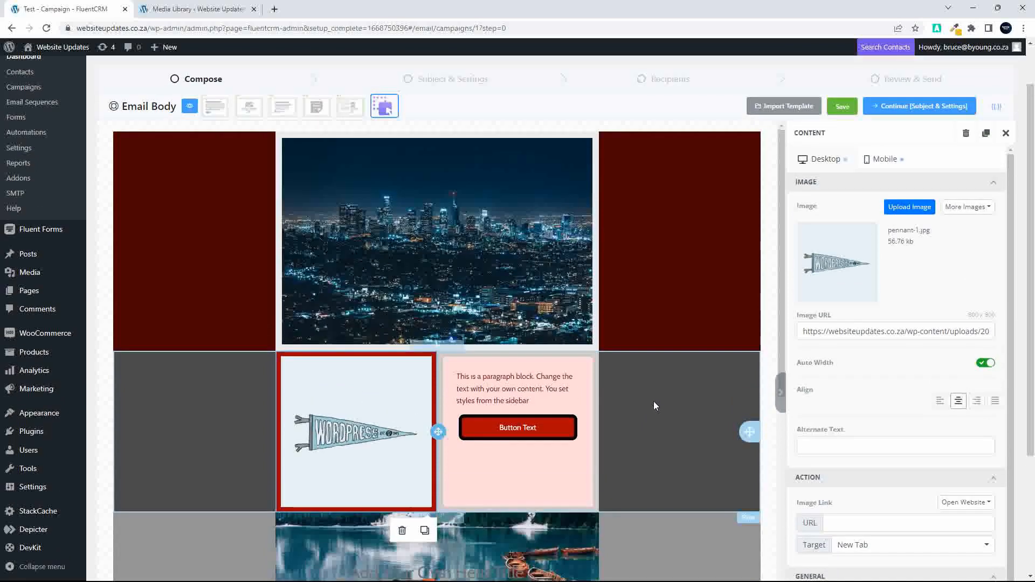
click(673, 401)
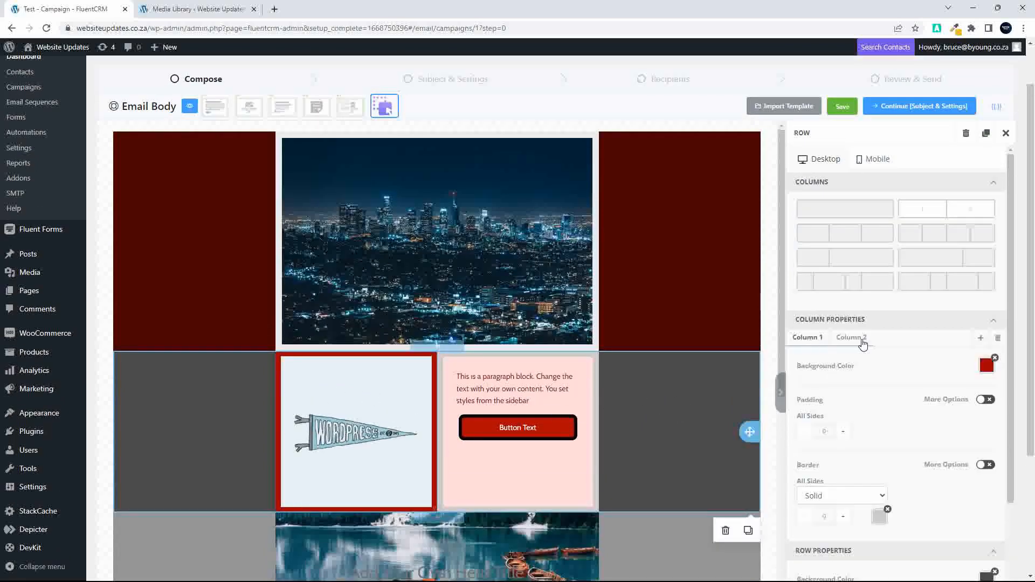
click(390, 364)
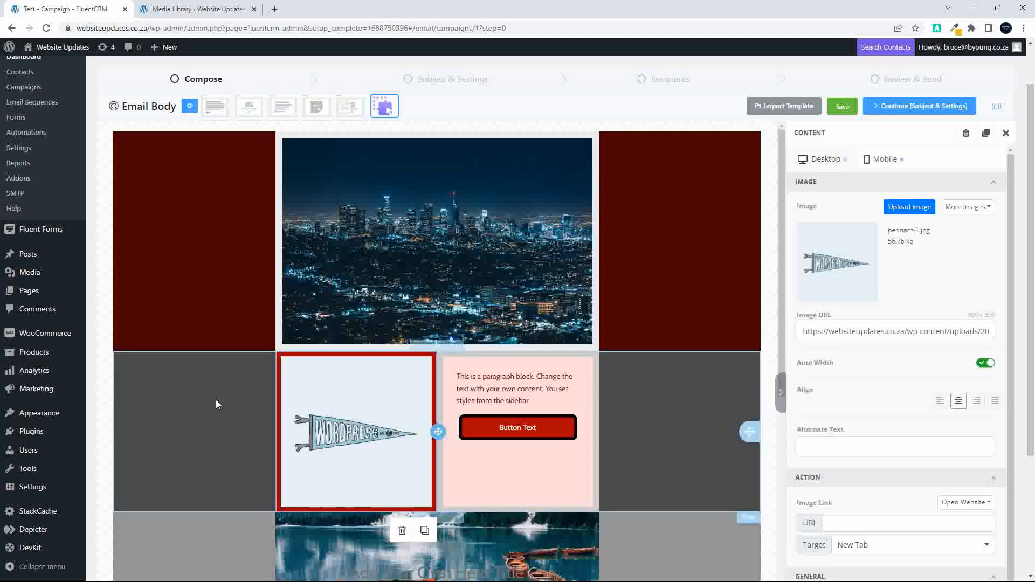
scroll(242, 406, up, 1)
- Give Column 1 of the pennant row a solid border of 10 on all sides
click(248, 407)
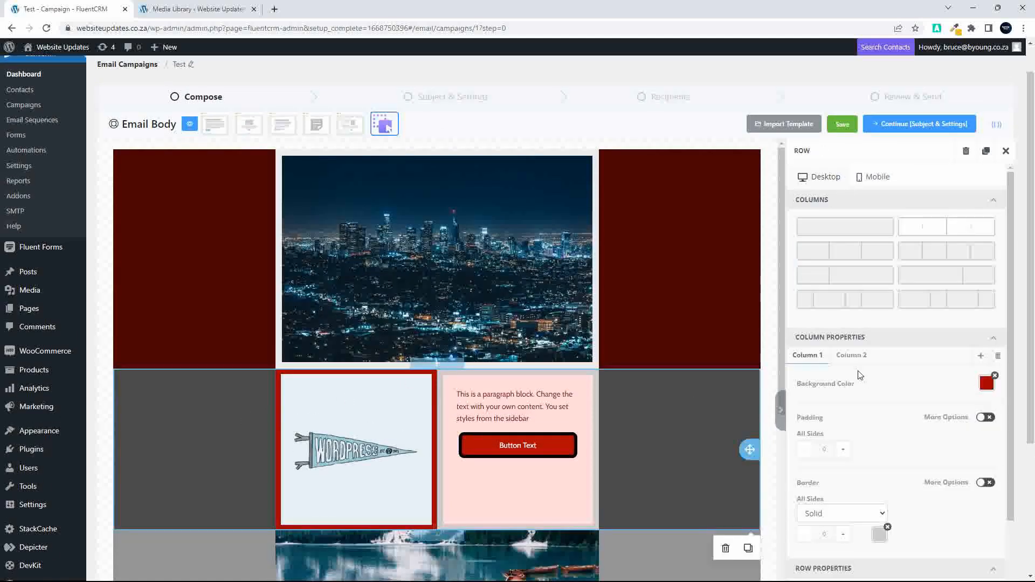
scroll(864, 412, down, 1)
click(854, 284)
click(808, 284)
scroll(921, 436, down, 1)
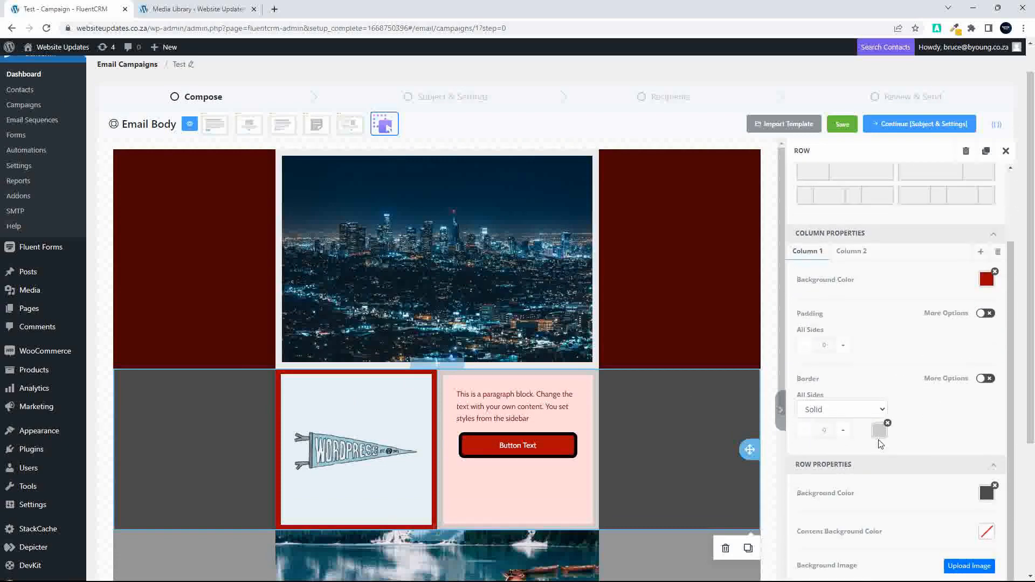
click(844, 428)
click(843, 428)
click(843, 428)
click(843, 429)
click(844, 430)
click(844, 430)
click(844, 430)
click(843, 429)
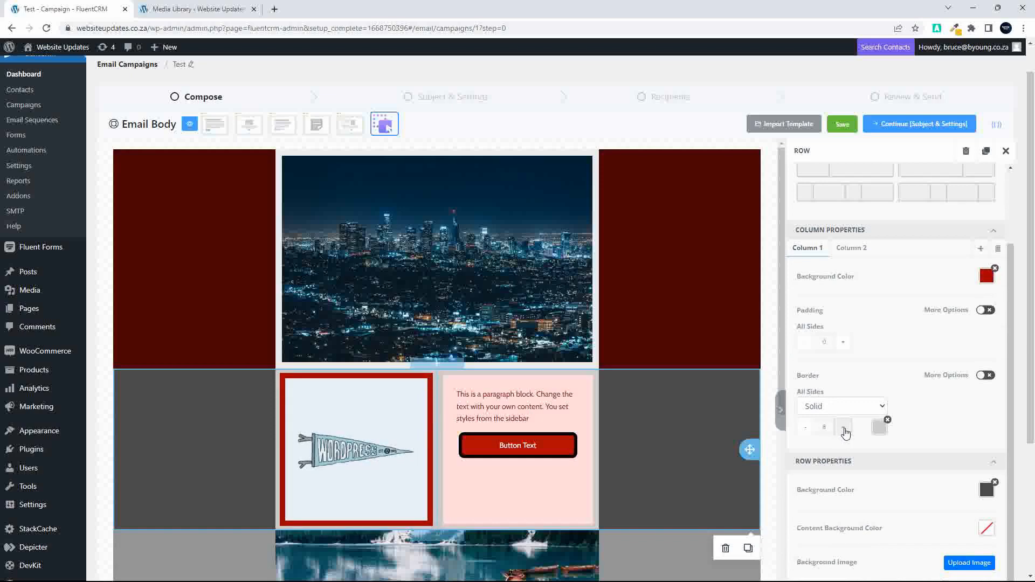
click(843, 430)
click(844, 430)
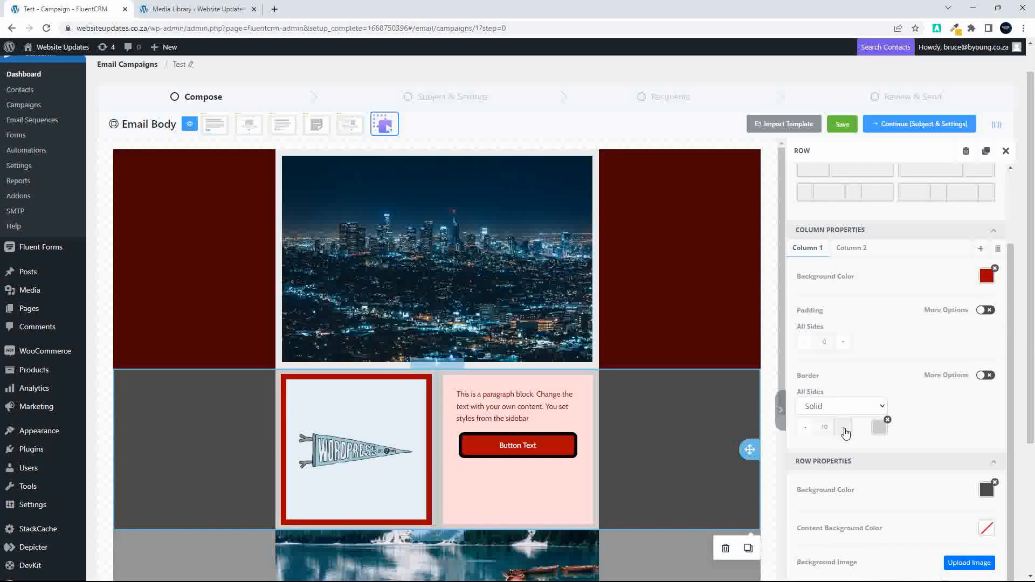
- Change the Column 1 border color to 220000 and save the email body
click(880, 428)
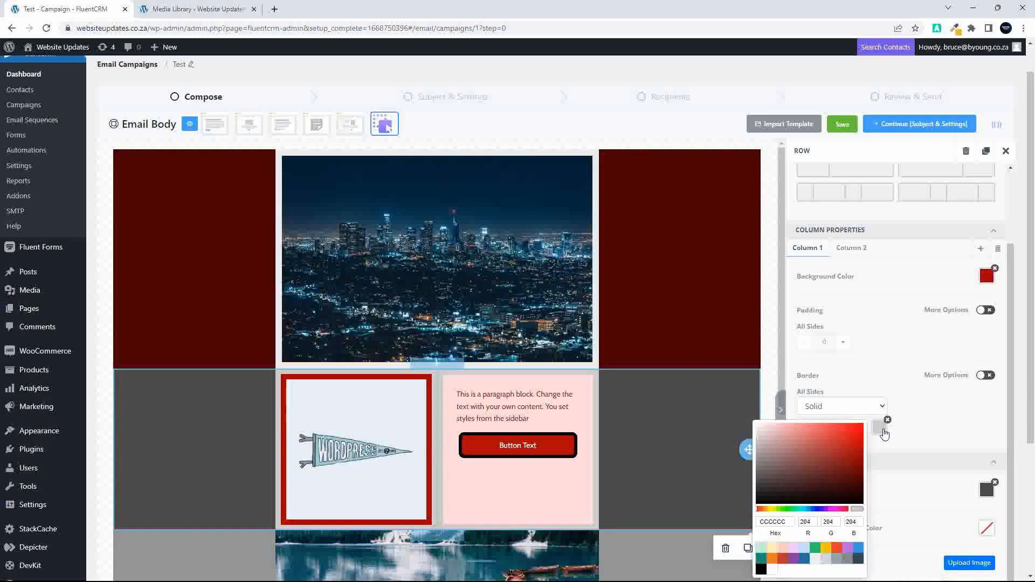
drag(847, 468, 874, 497)
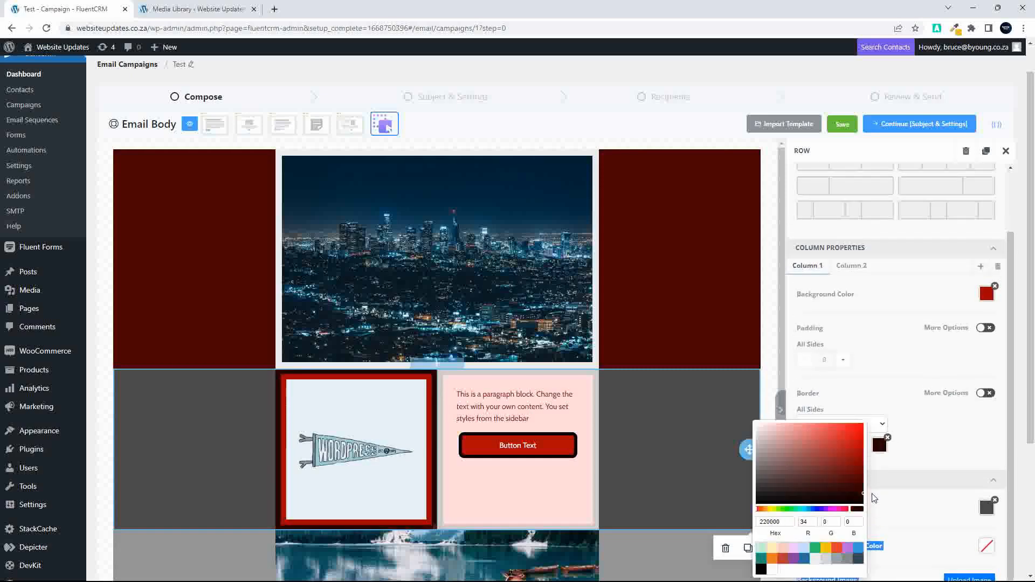
click(927, 432)
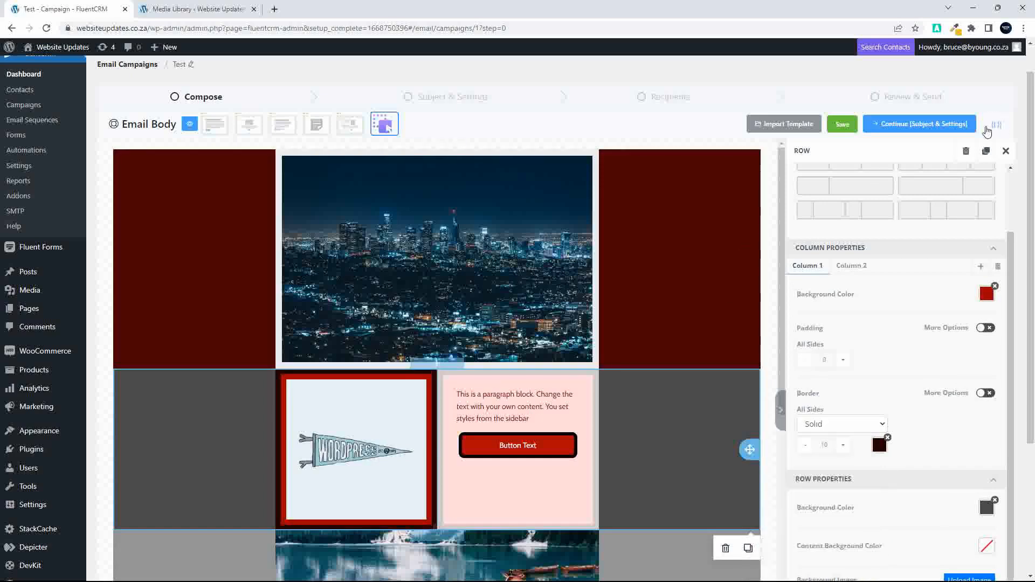
click(843, 128)
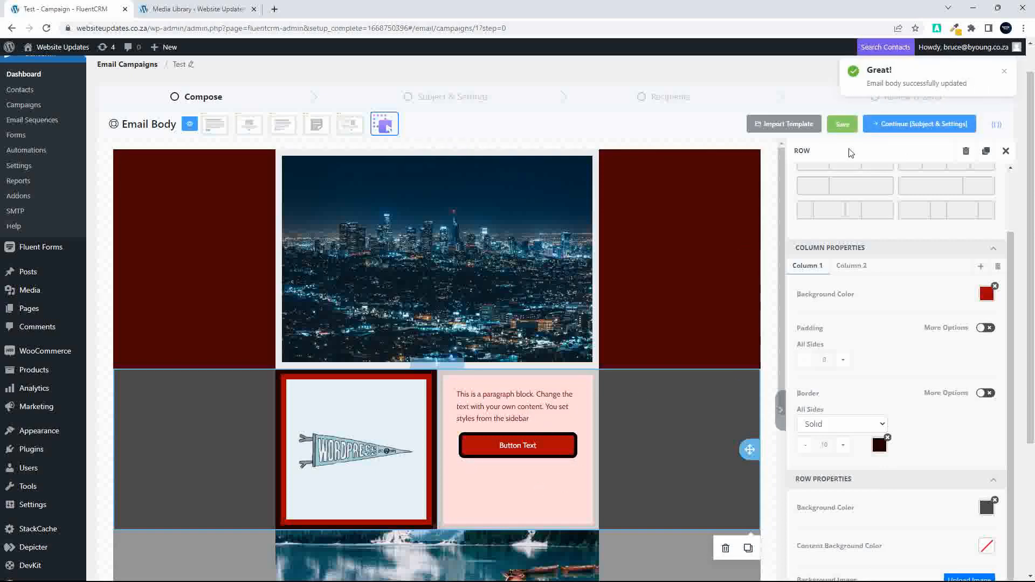
- Continue to Subject & Settings and send another test email to the prefilled address
click(900, 129)
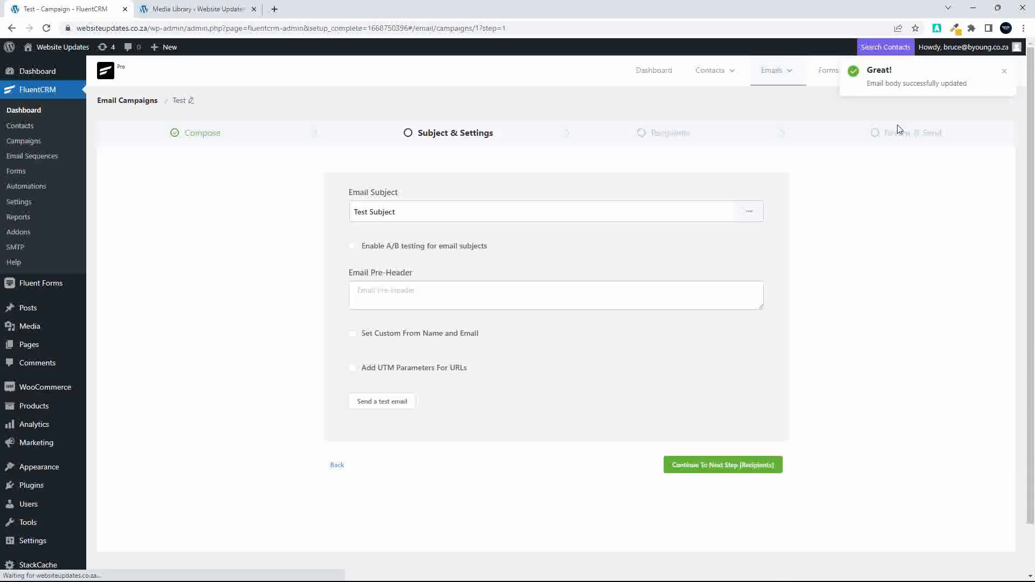
click(377, 407)
click(471, 369)
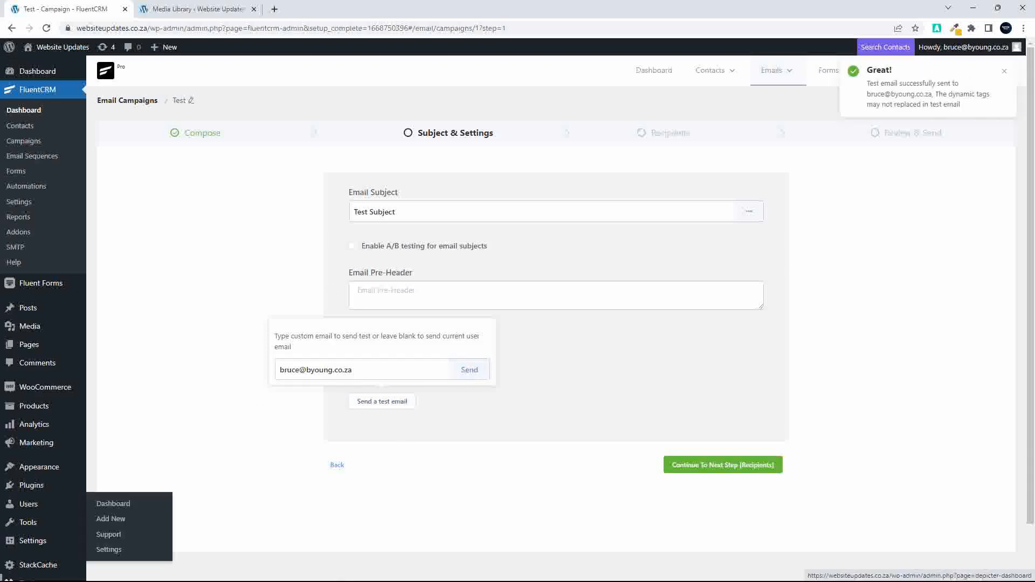
- Switch to the Outlook inbox to reach the latest test email
key(super)
mouse_move(185, 571)
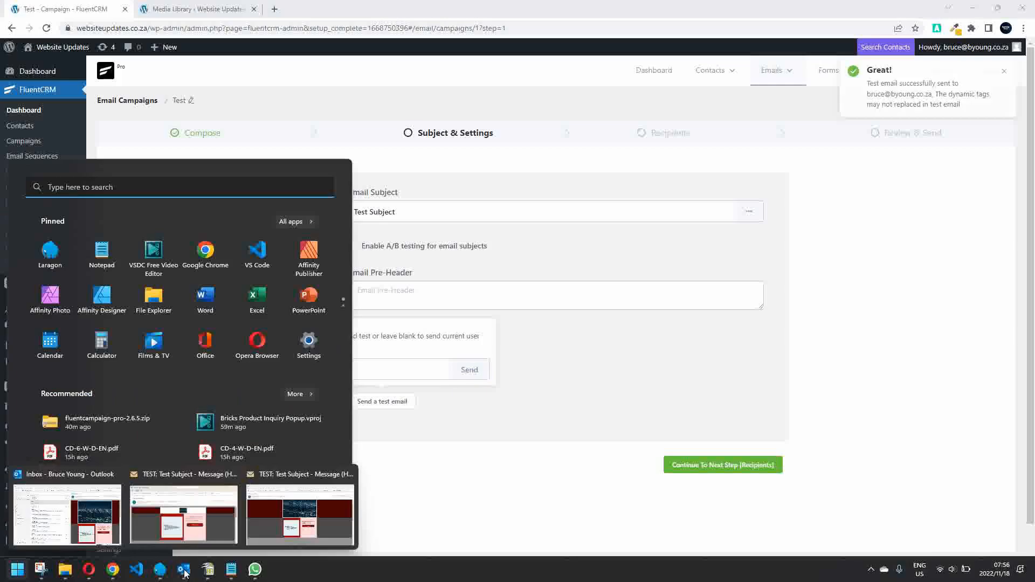
click(59, 516)
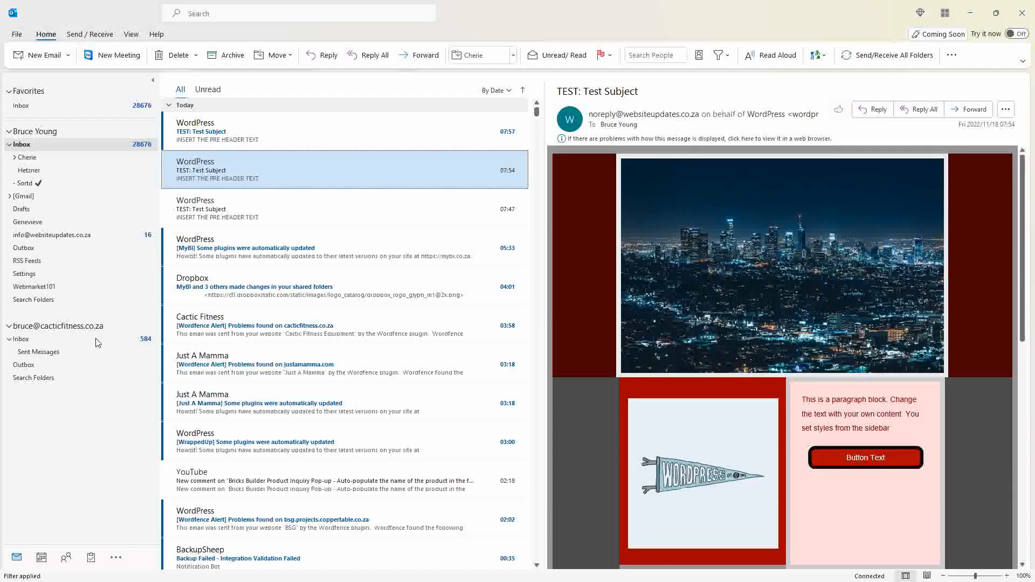
- Open the newest TEST: Test Subject email in its own maximized window and download its pictures
click(251, 138)
double_click(257, 135)
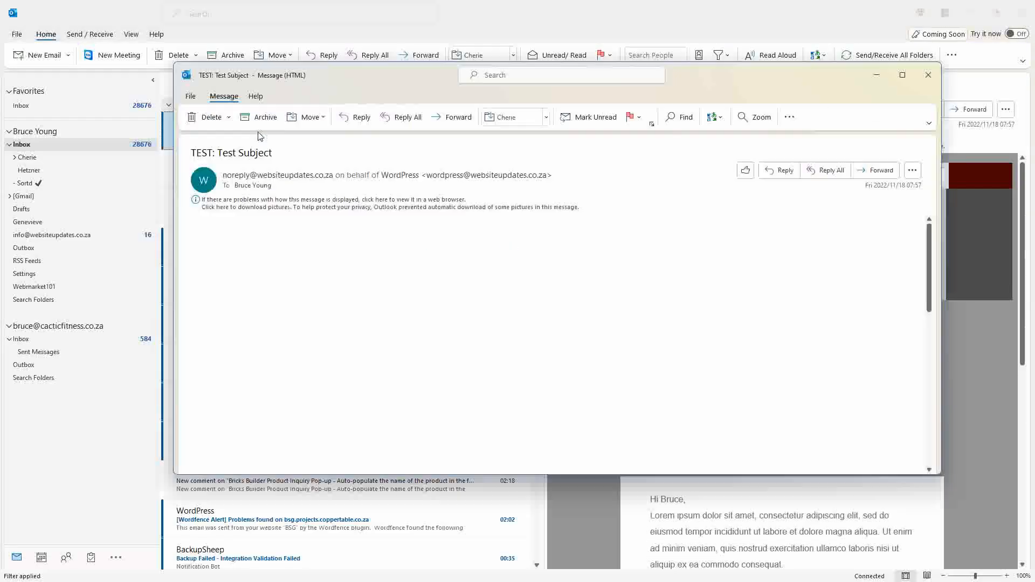
click(902, 75)
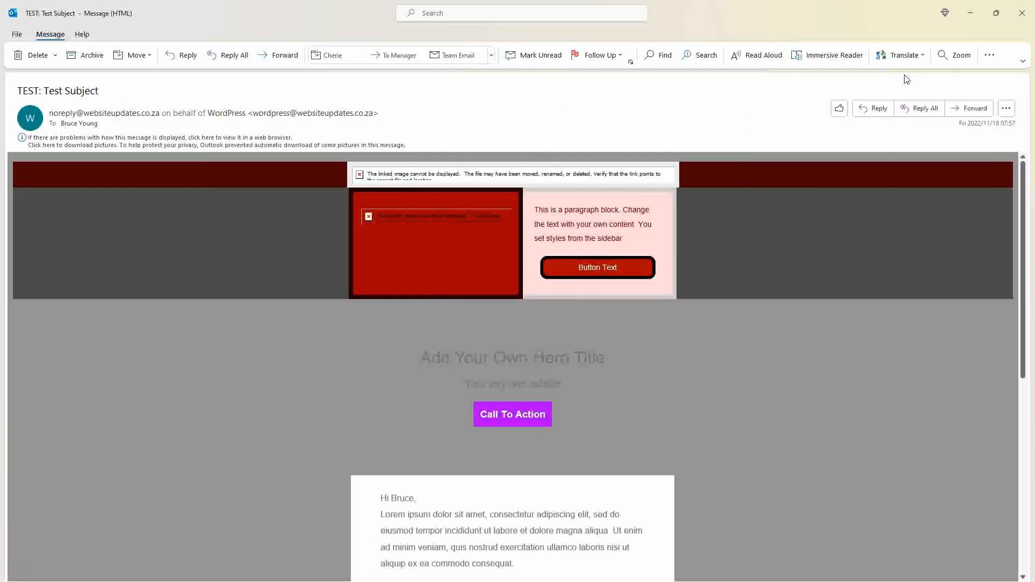
click(122, 146)
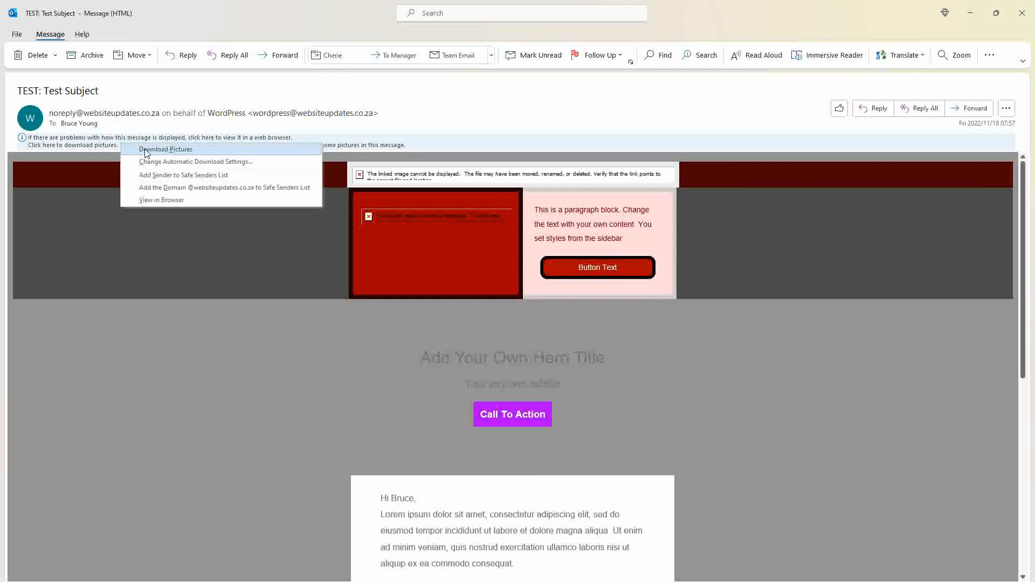
click(145, 150)
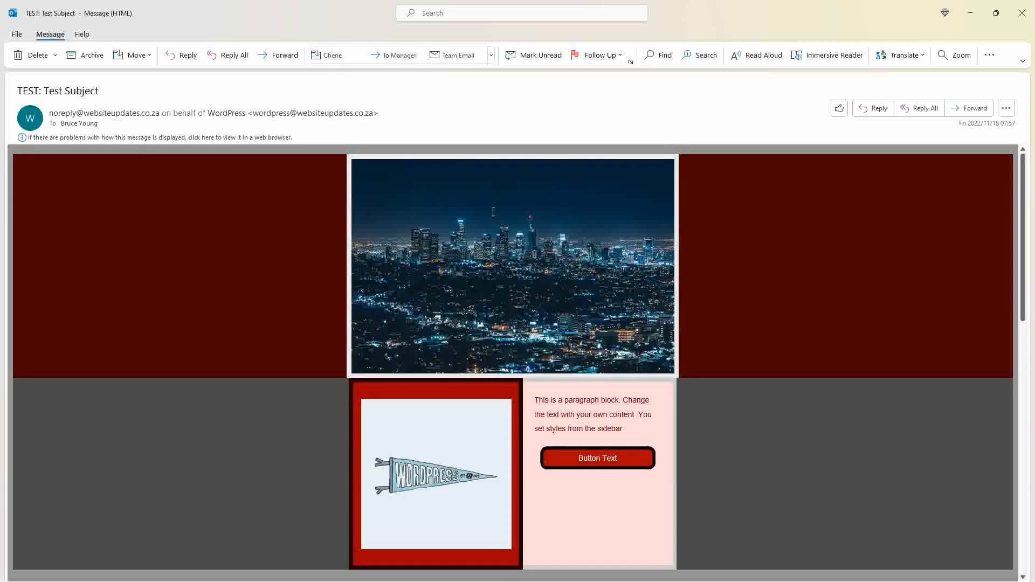
- Examine how the column borders, hero section and body text of the test email render in Outlook
scroll(586, 270, down, 4)
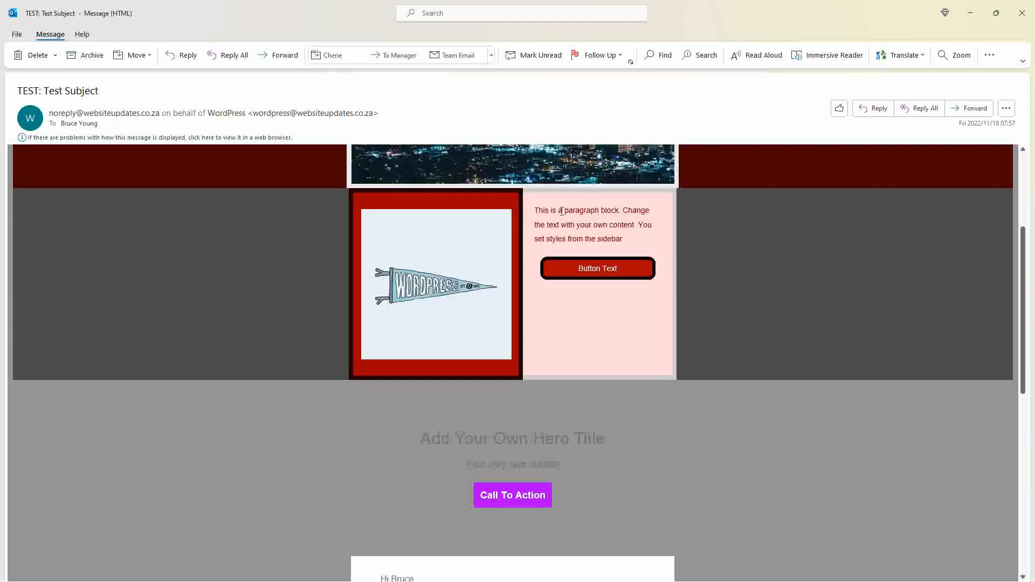
scroll(631, 304, up, 1)
scroll(557, 308, up, 3)
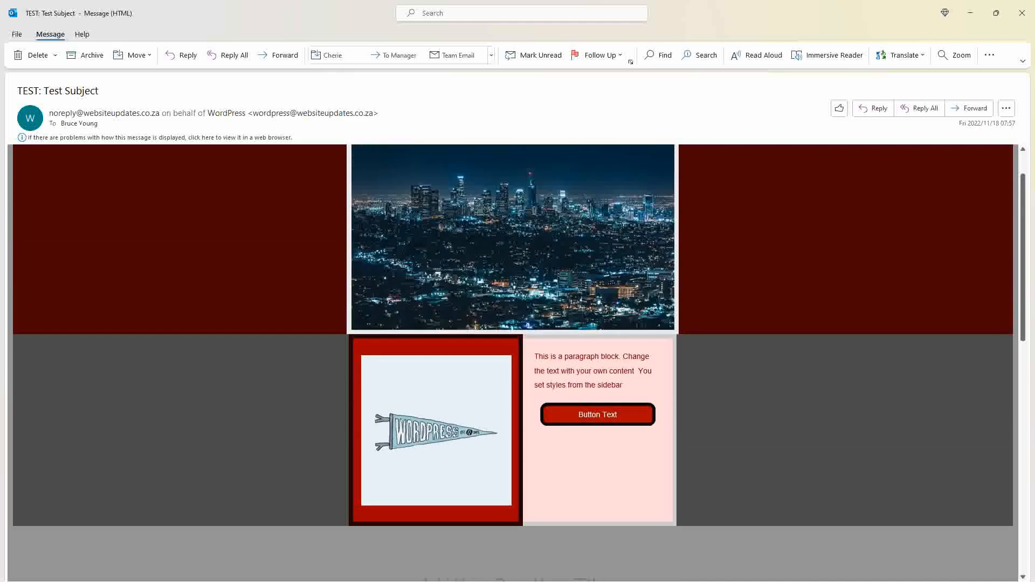
scroll(574, 348, down, 4)
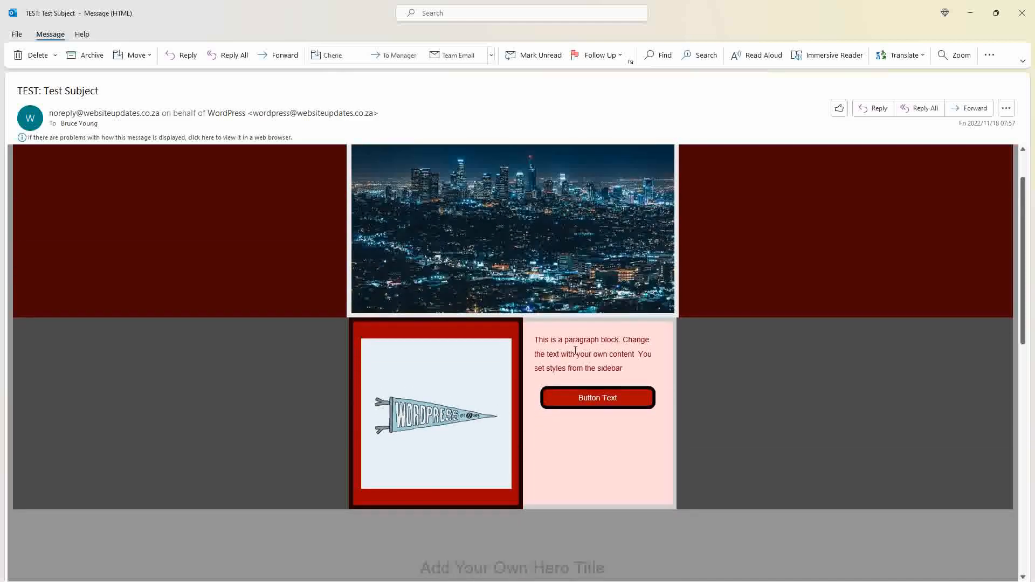
scroll(574, 348, down, 3)
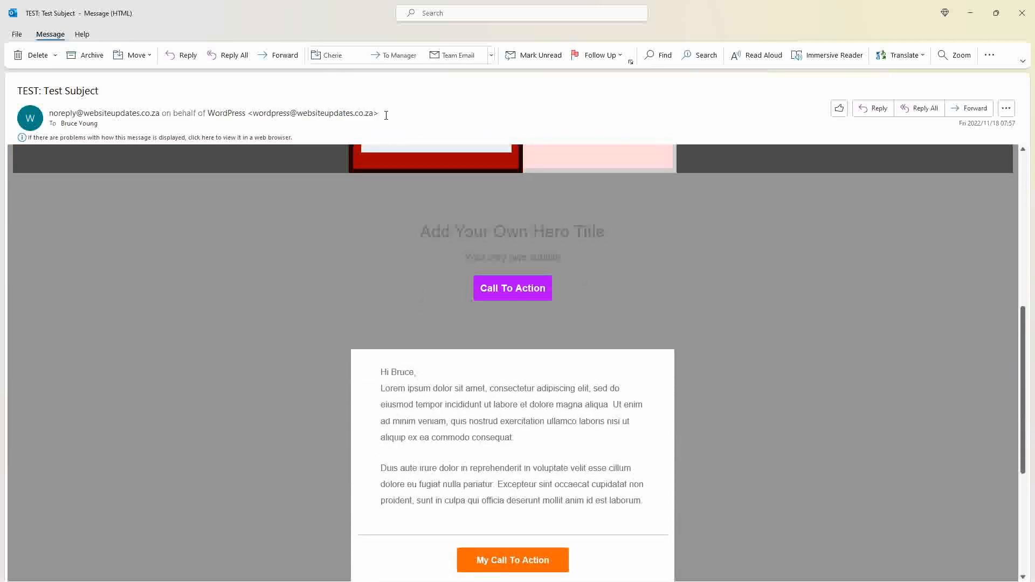
scroll(555, 247, up, 1)
scroll(636, 312, down, 5)
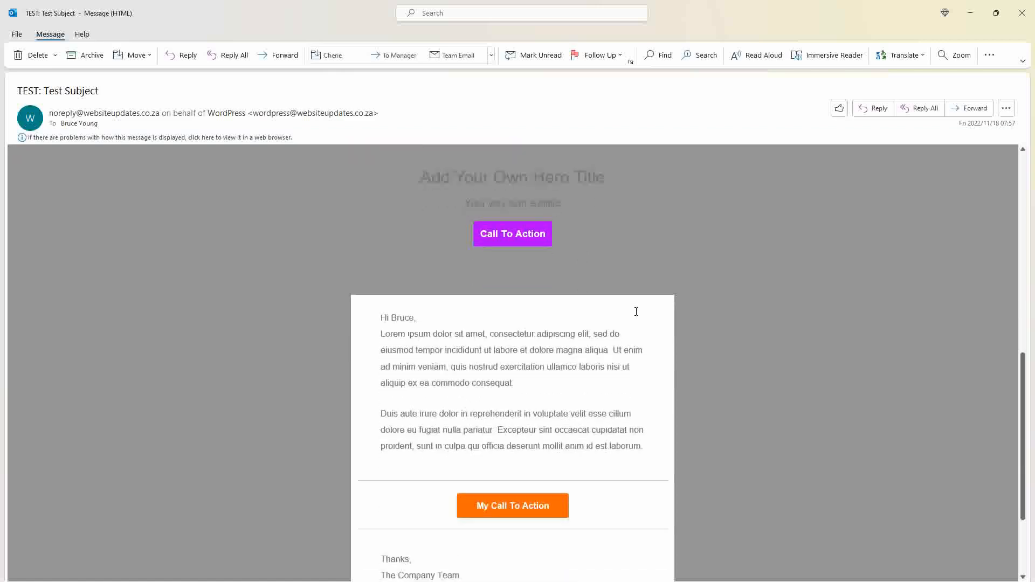
scroll(636, 311, up, 4)
scroll(639, 312, up, 2)
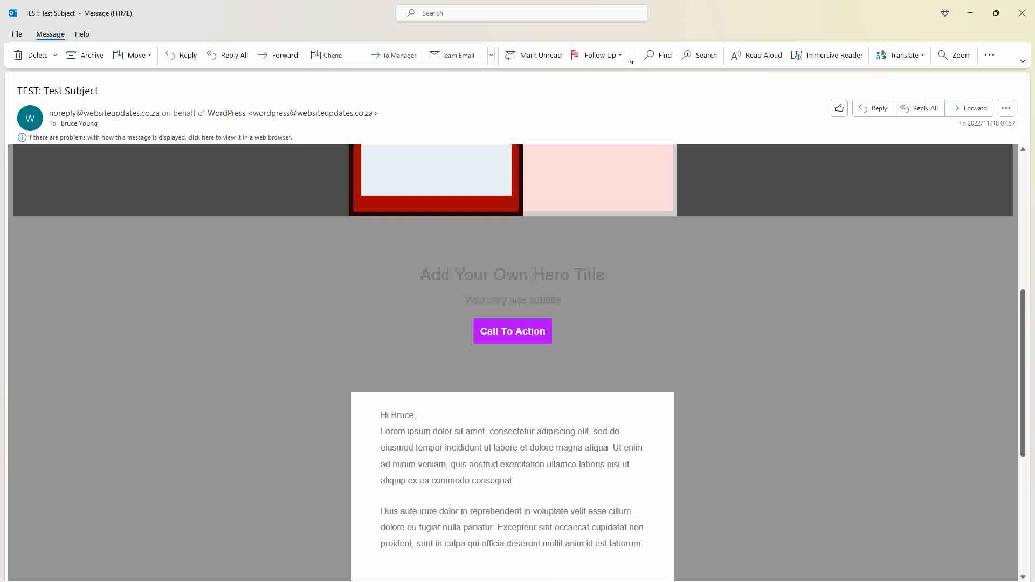
- Switch to the FluentCRM Test campaign in Chrome and go back to its Compose step
key(super)
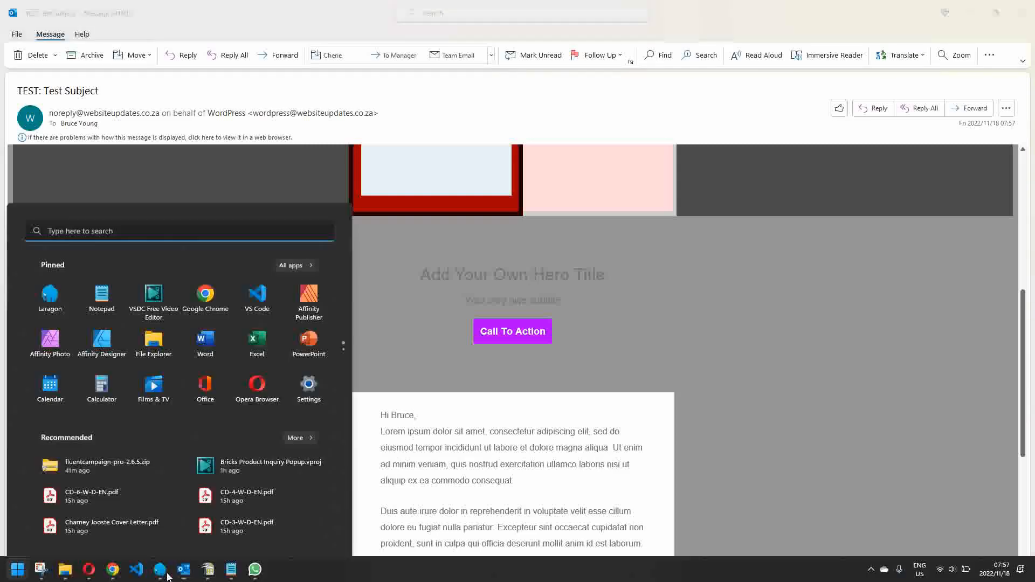
mouse_move(115, 573)
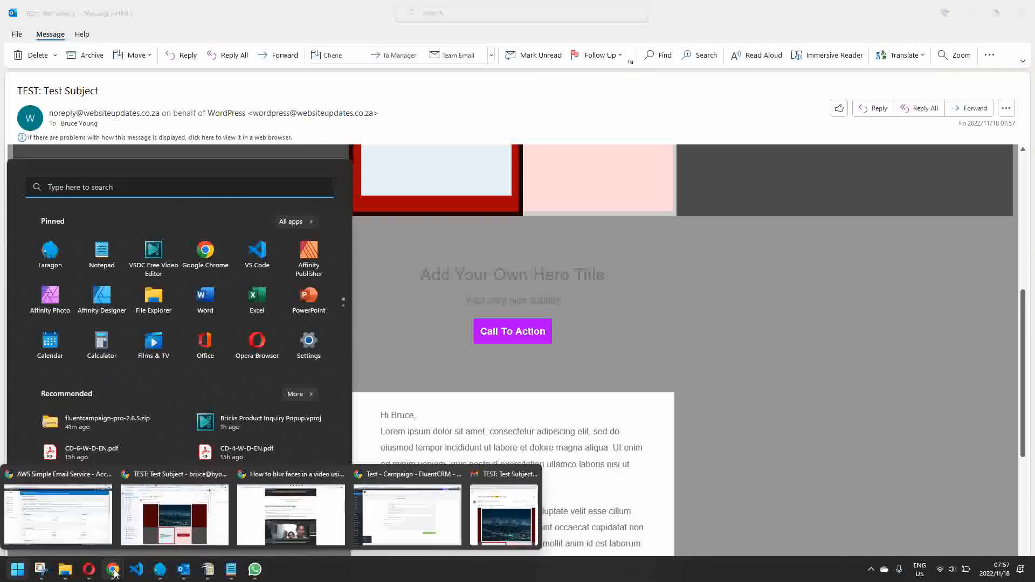
click(421, 523)
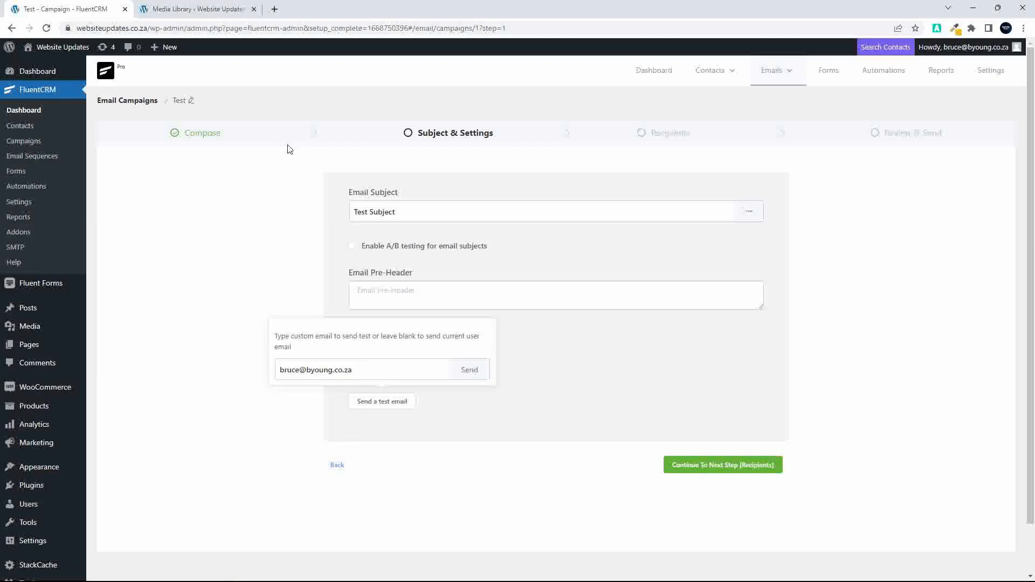
click(337, 465)
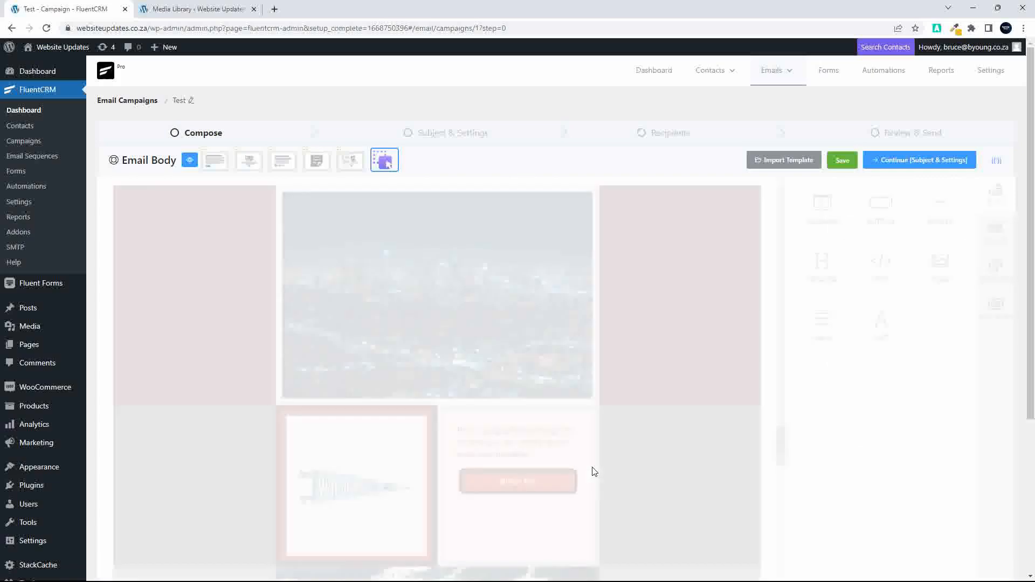
- Select the hero row with the lake image and bring up its column and row background settings
scroll(592, 466, down, 6)
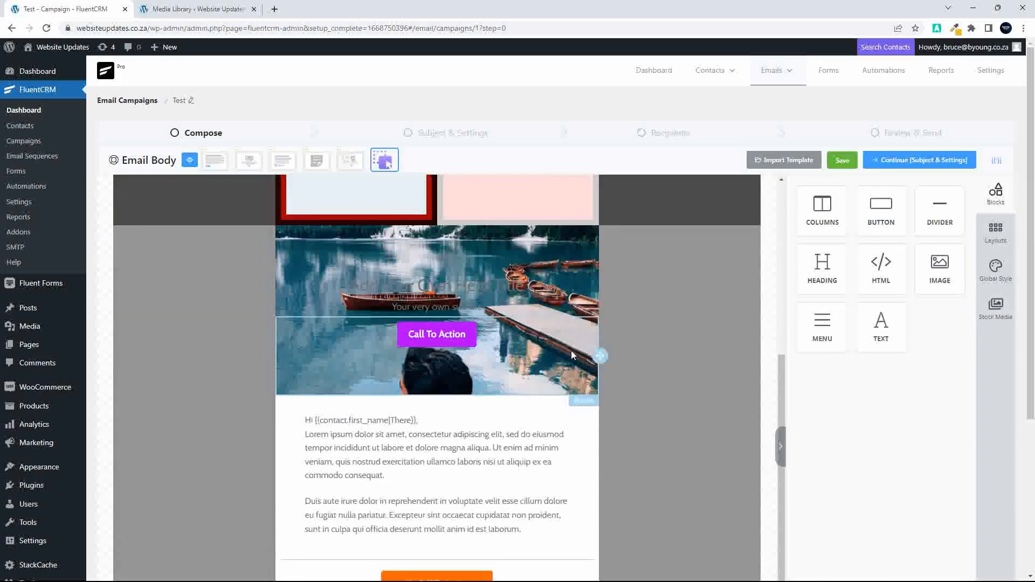
click(692, 312)
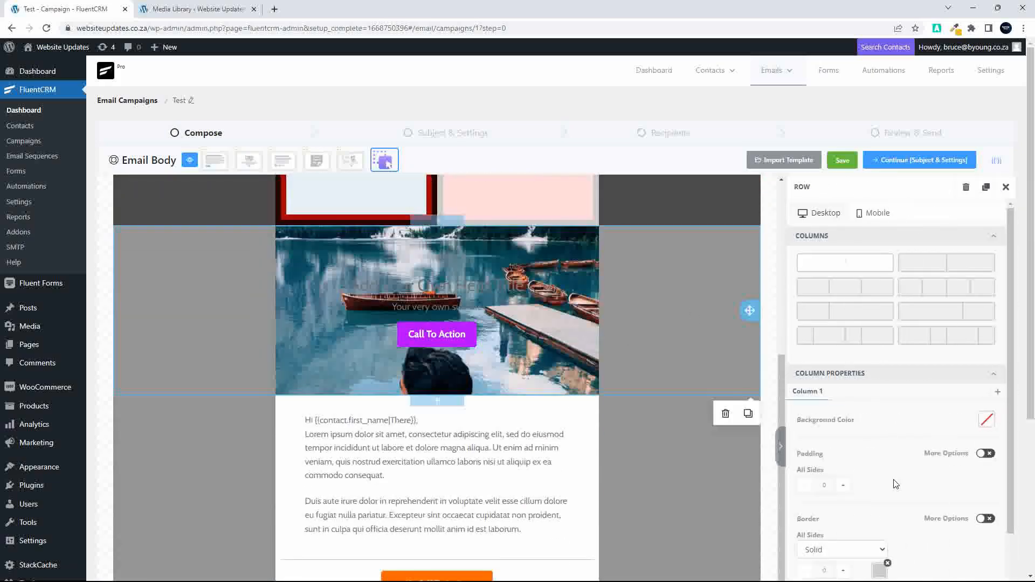
scroll(853, 390, down, 5)
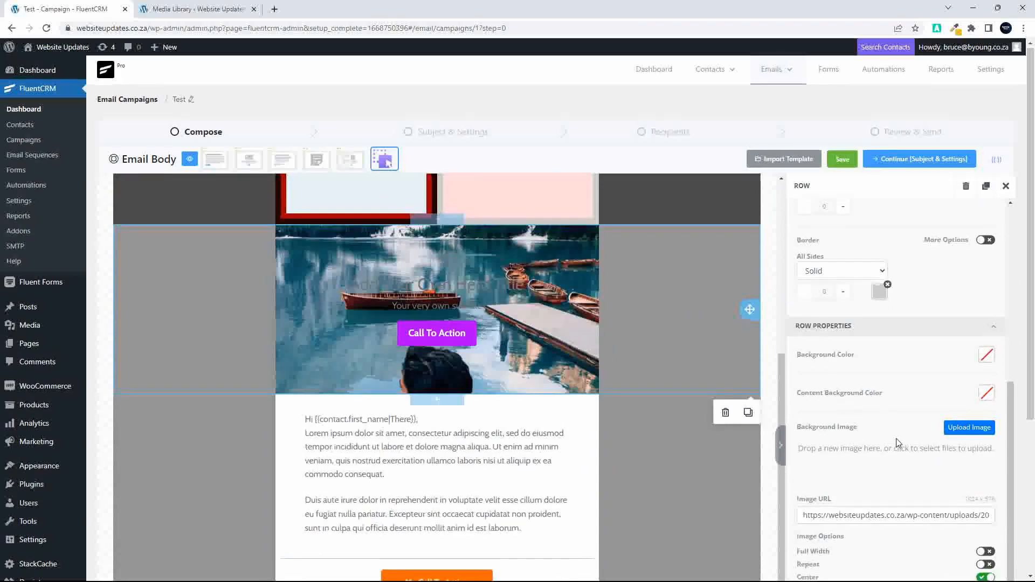
scroll(856, 474, down, 2)
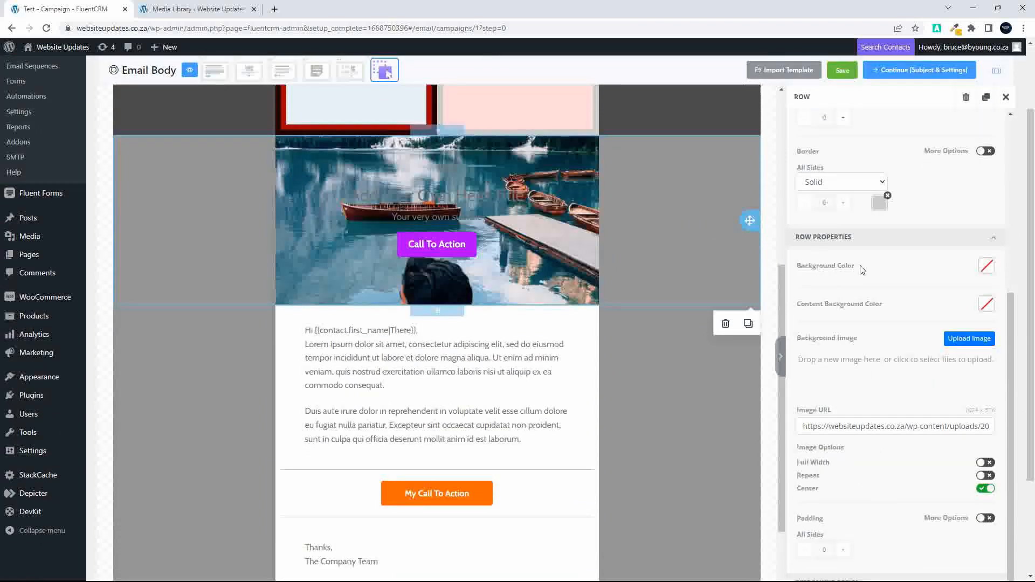
scroll(884, 389, up, 1)
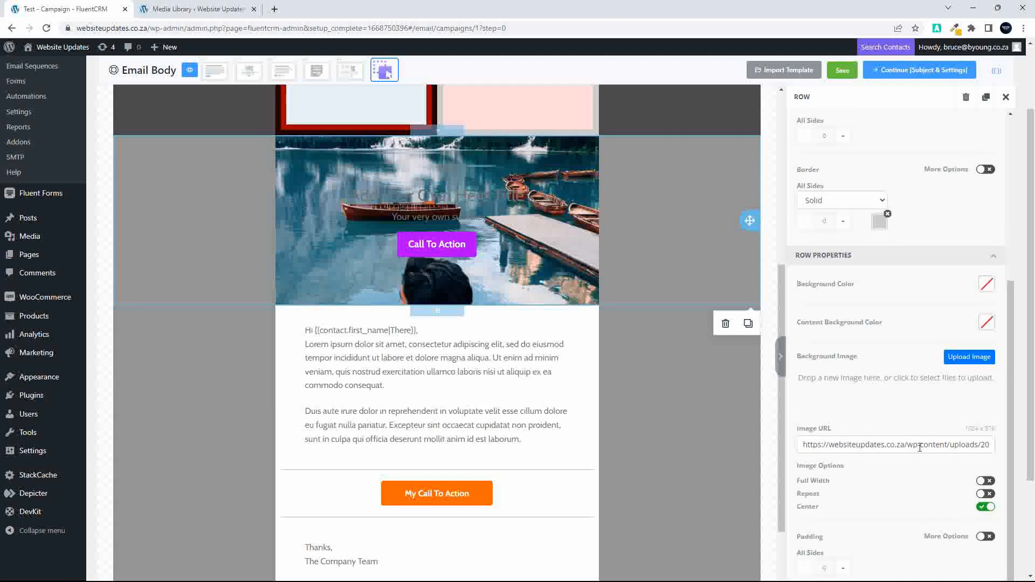
scroll(919, 448, up, 3)
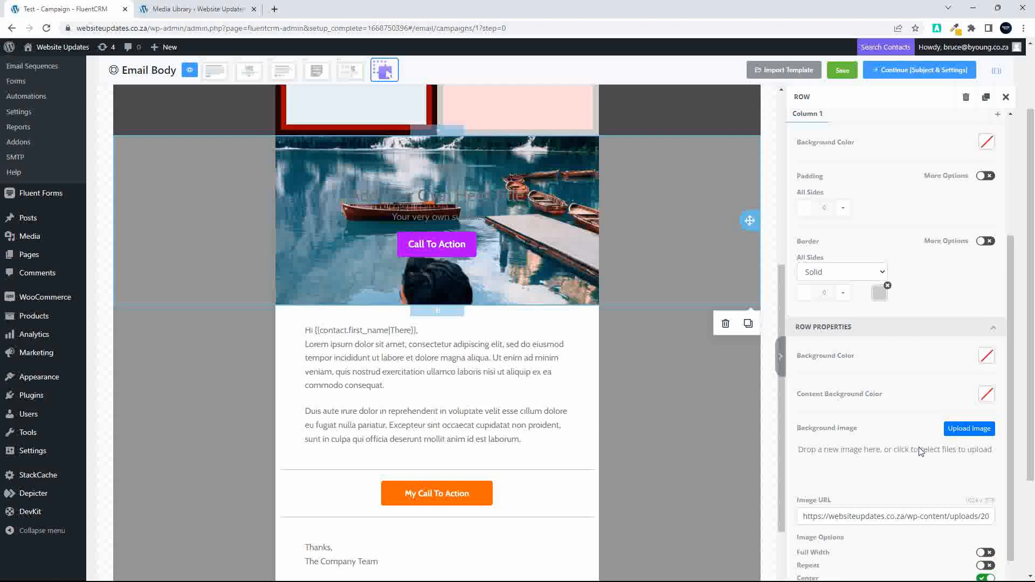
scroll(920, 451, up, 2)
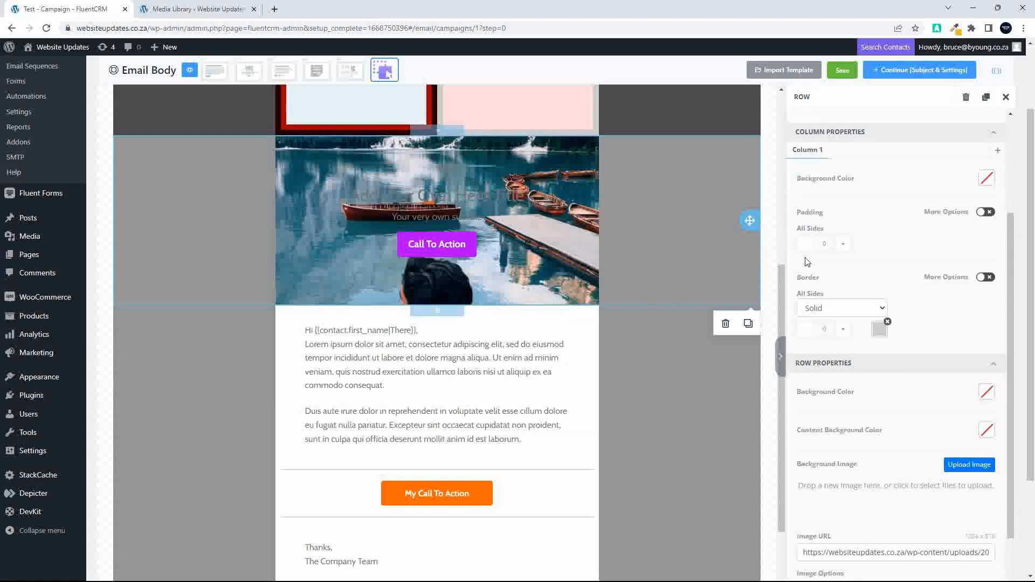
- Try the background color 440000 on Column 1 of the hero row and clear it again
click(988, 182)
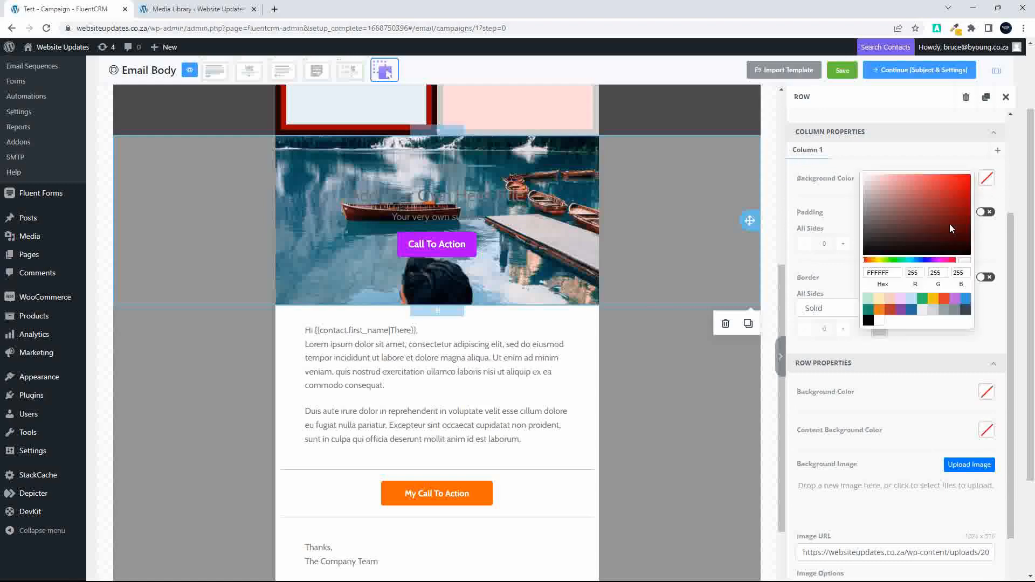
drag(948, 228, 992, 236)
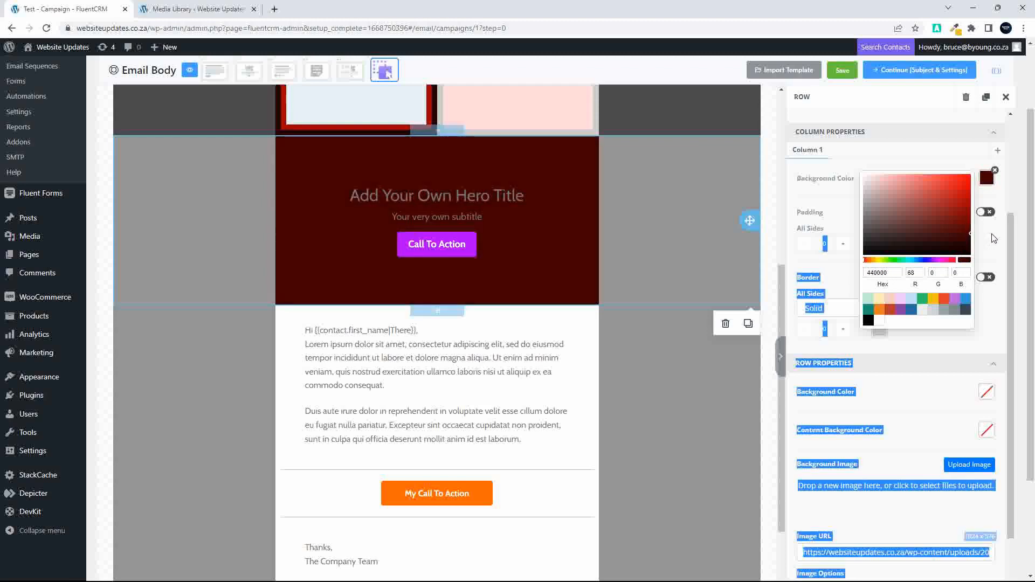
click(995, 171)
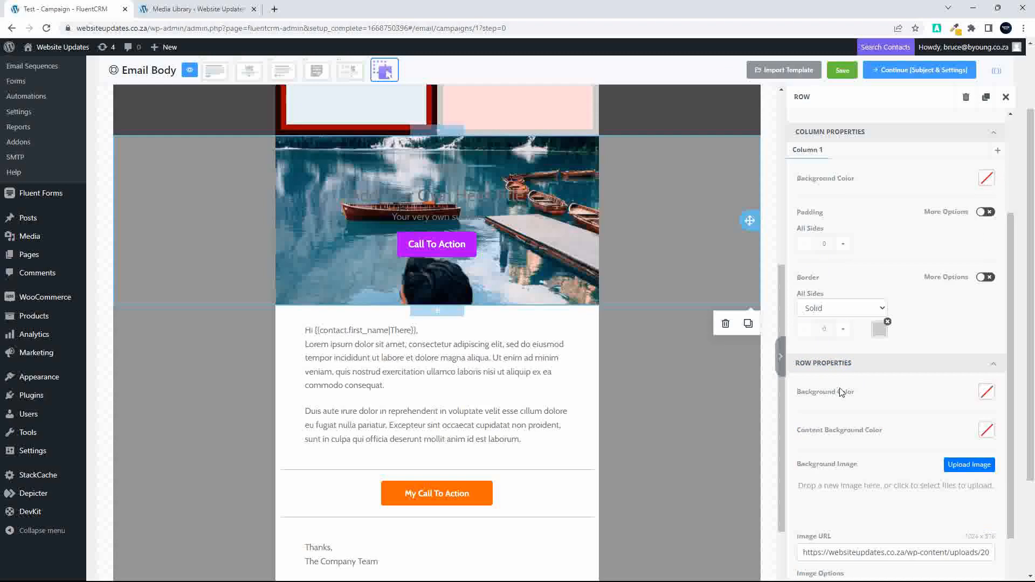
- Try the row background color F60A0A on the hero row and clear it again
click(991, 396)
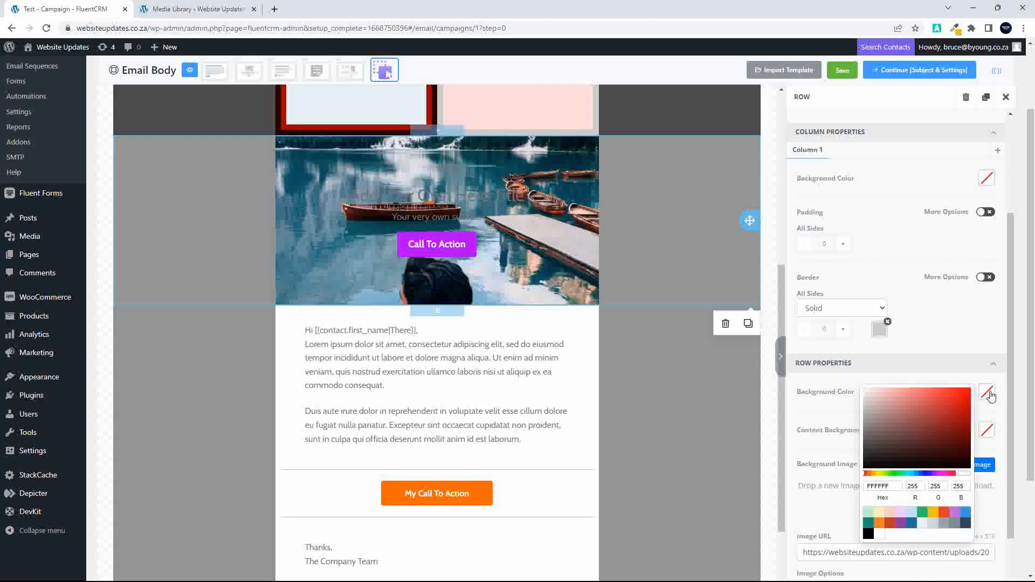
drag(930, 409, 968, 394)
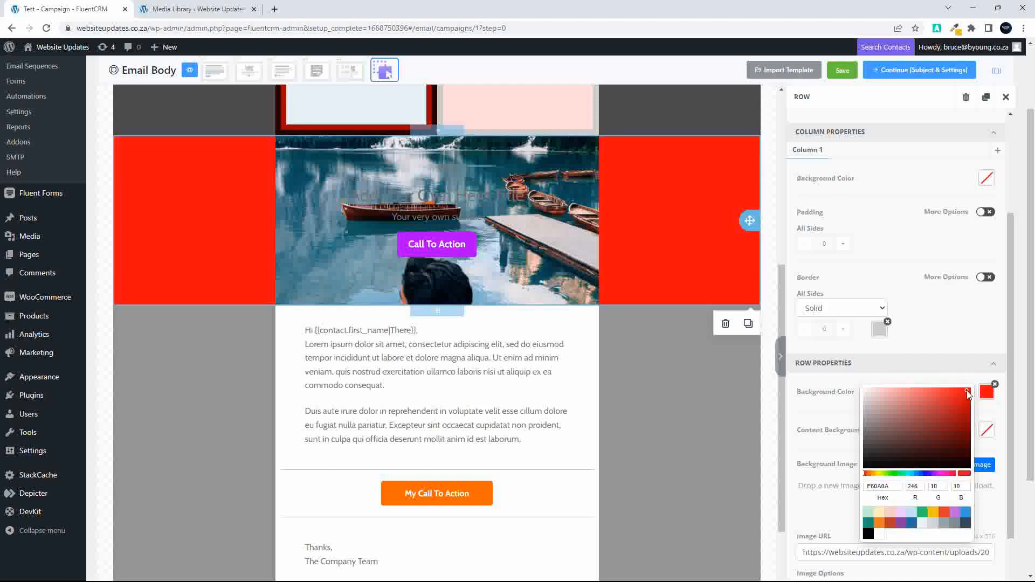
click(994, 384)
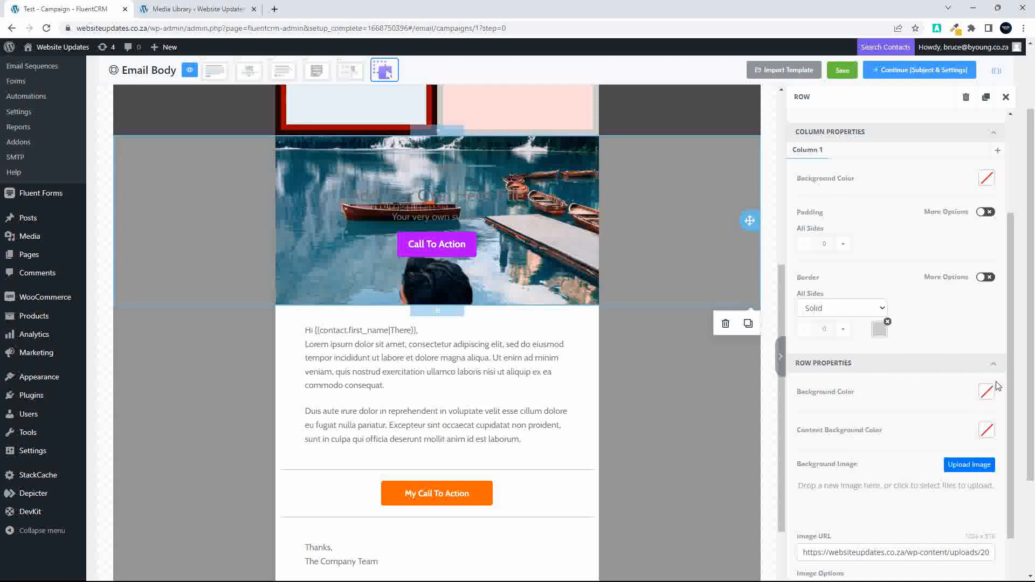
- Give the hero row a very pale pink content background color as a fallback behind its image
click(985, 430)
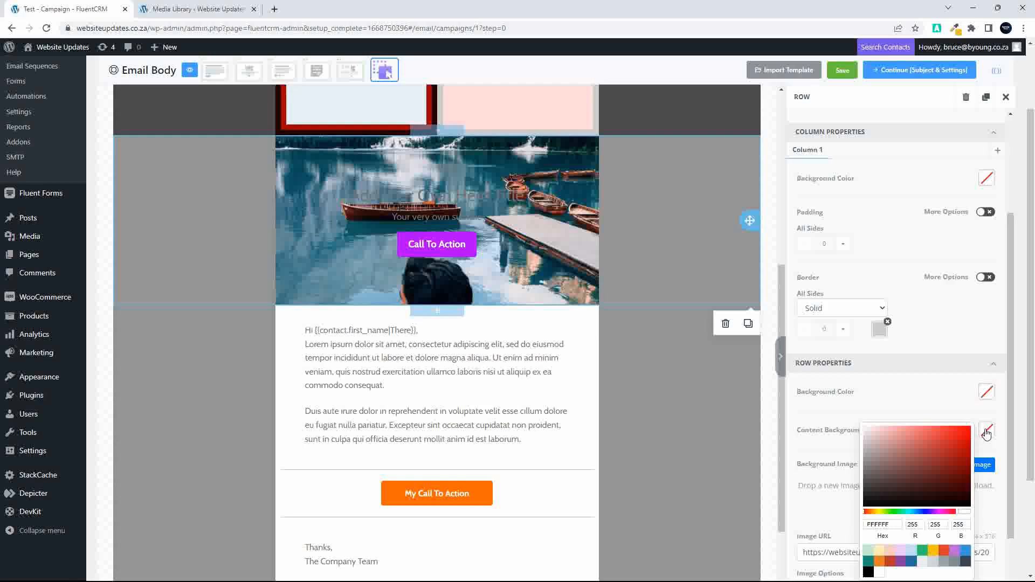
drag(909, 451, 868, 427)
click(905, 389)
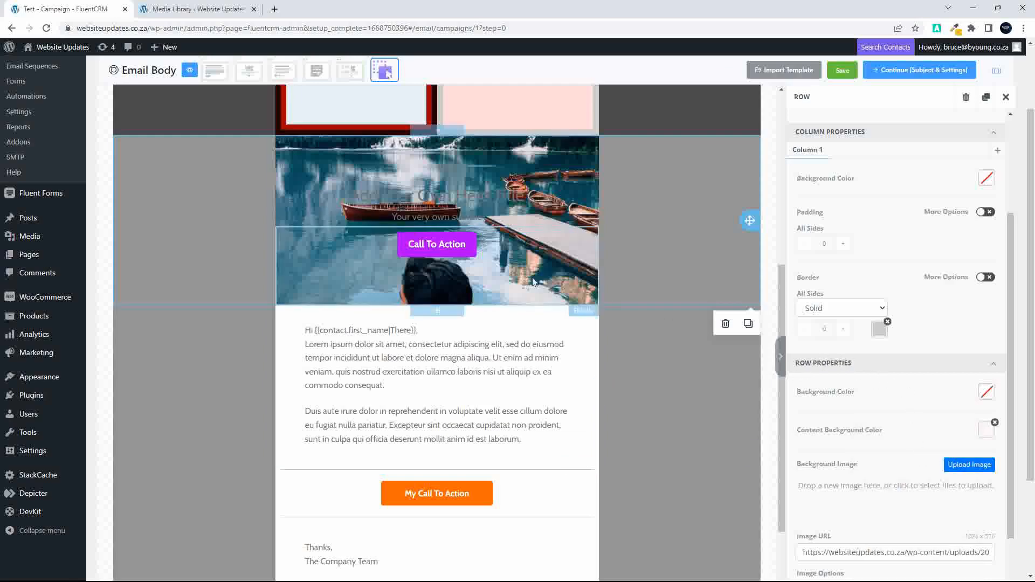
- Continue to Subject & Settings and send a new test email with the changed hero row to the prefilled address
scroll(532, 280, down, 3)
scroll(658, 234, up, 5)
click(902, 73)
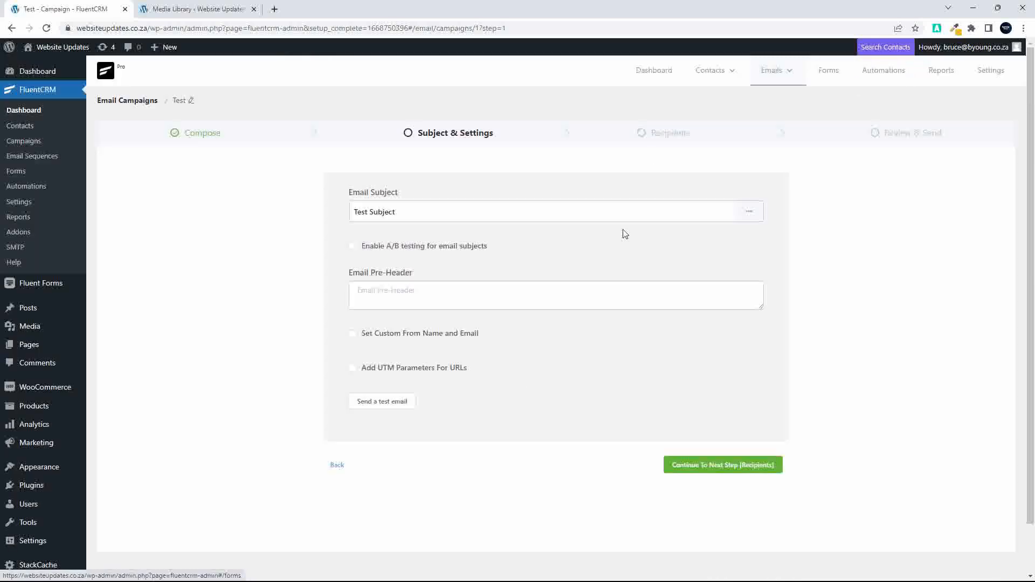
click(384, 403)
click(470, 370)
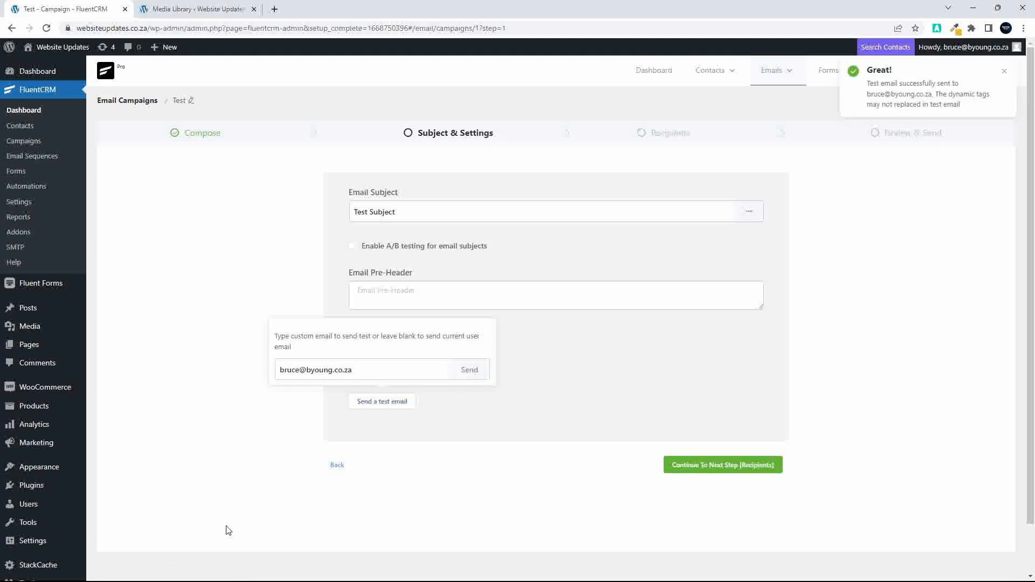
- Switch to the Outlook inbox and open the newest TEST: Test Subject email in its own window
key(super)
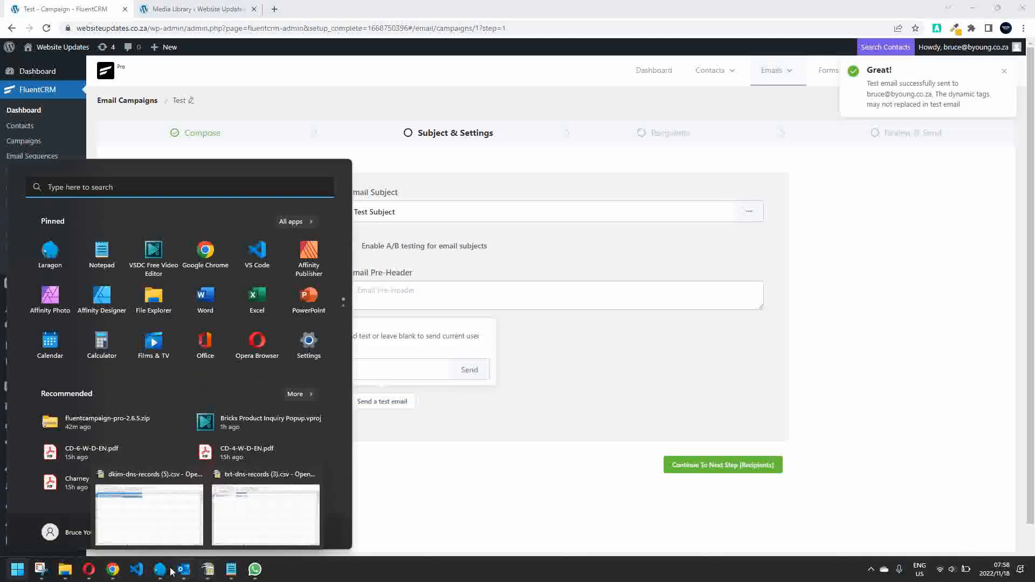
mouse_move(189, 574)
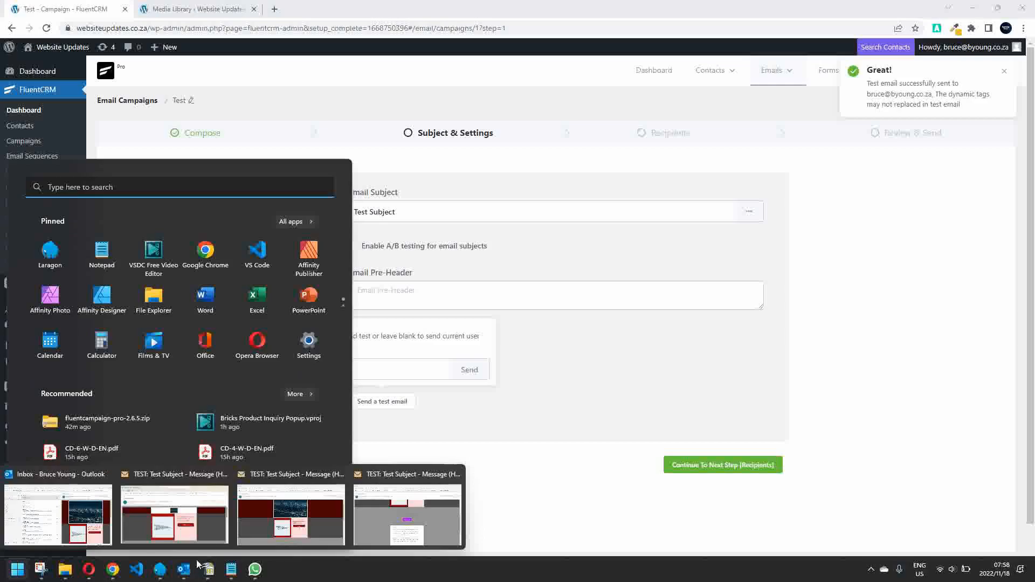
click(63, 513)
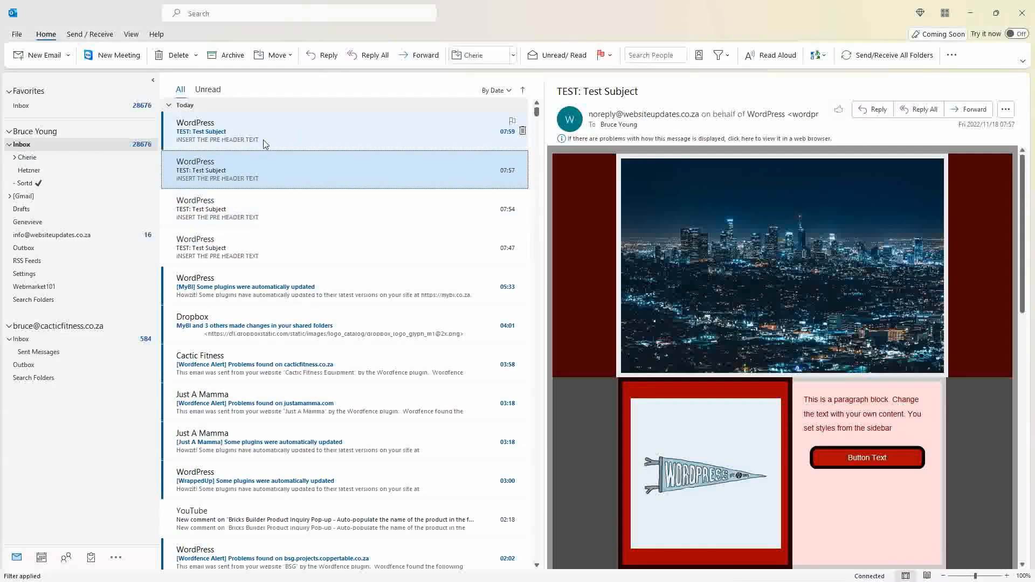
click(258, 140)
double_click(259, 140)
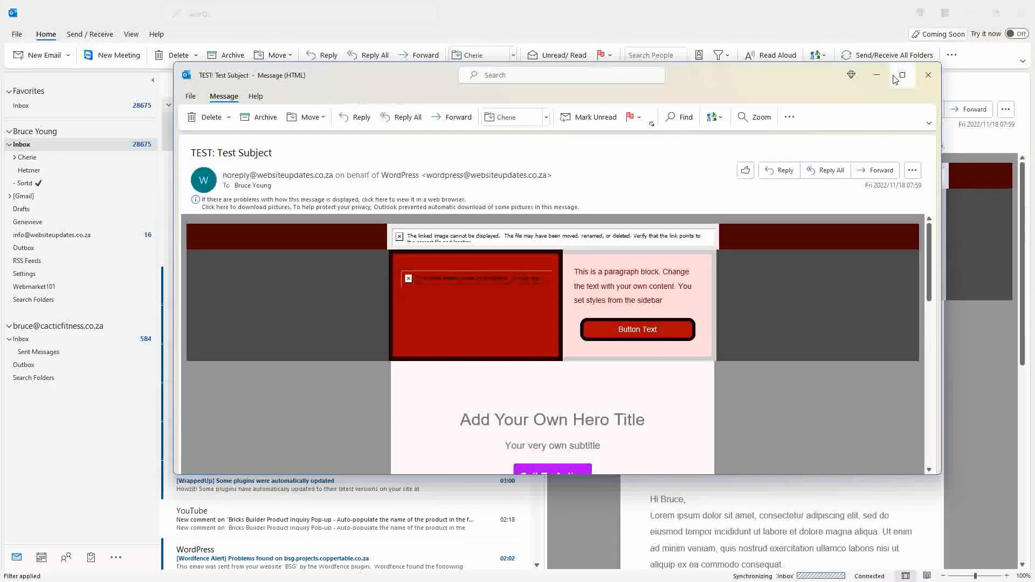
- Maximize the test email's window and download its blocked pictures
click(900, 79)
click(267, 145)
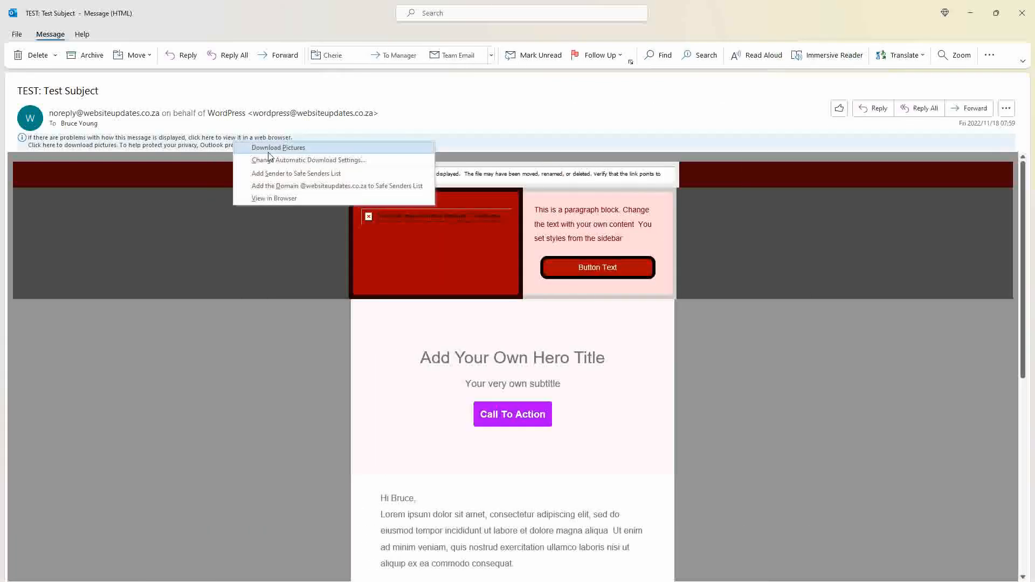
click(273, 150)
- Examine how the test email renders in Outlook, checking the images, column borders and the hero section's fallback background
scroll(598, 372, down, 3)
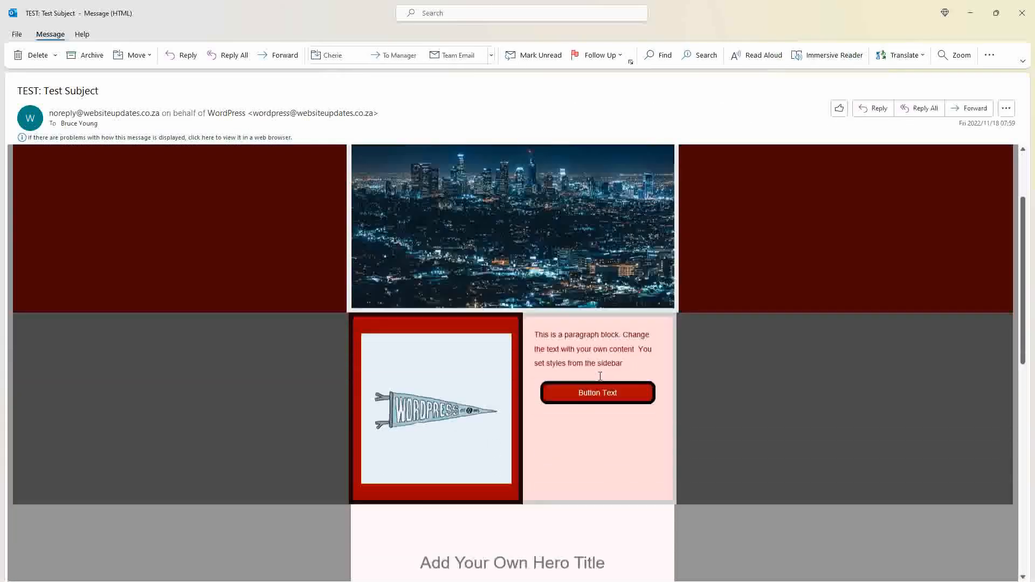
scroll(600, 375, down, 3)
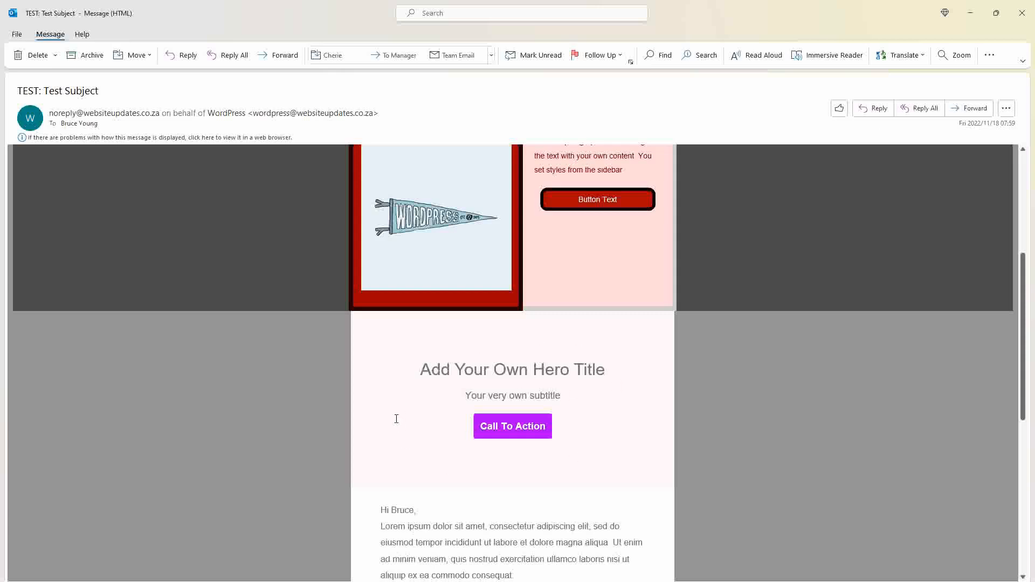
scroll(576, 442, up, 1)
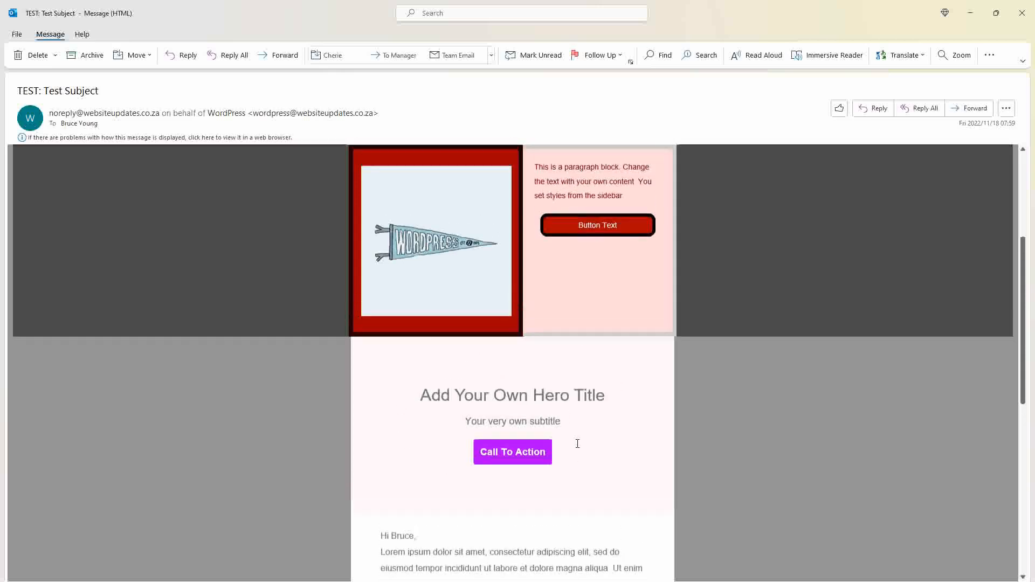
scroll(533, 365, up, 1)
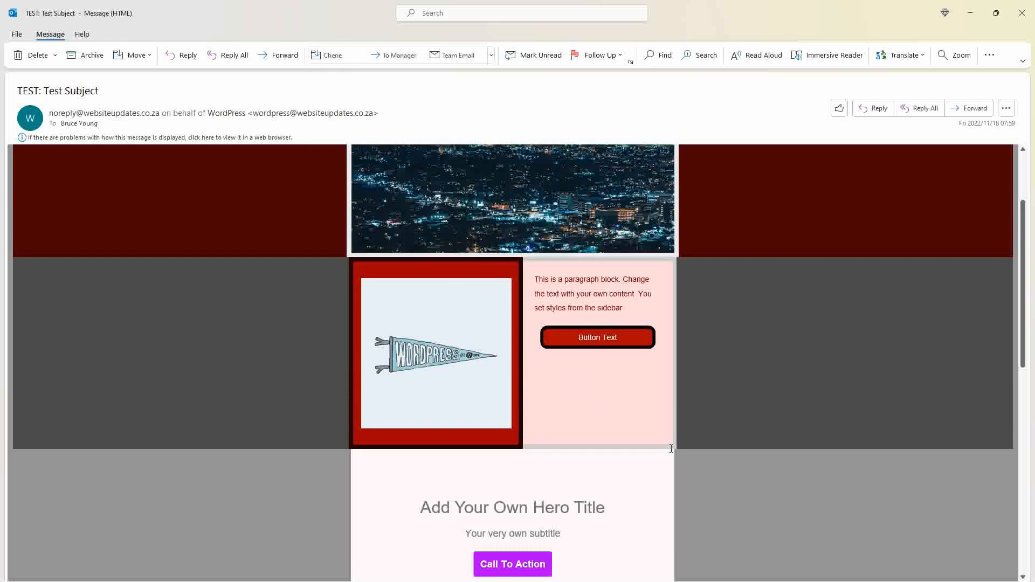
scroll(645, 446, up, 1)
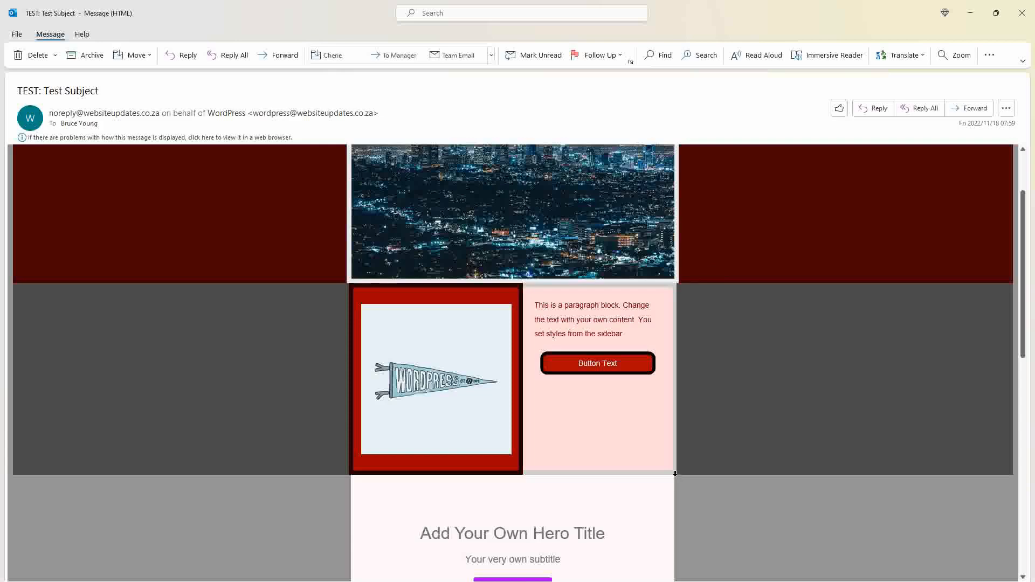
scroll(673, 473, up, 3)
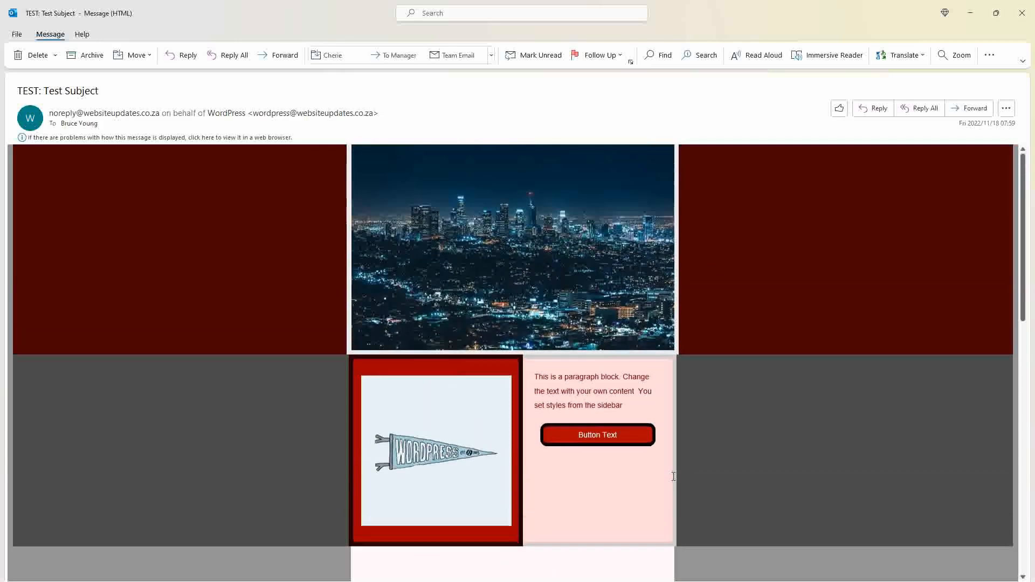
scroll(674, 476, down, 6)
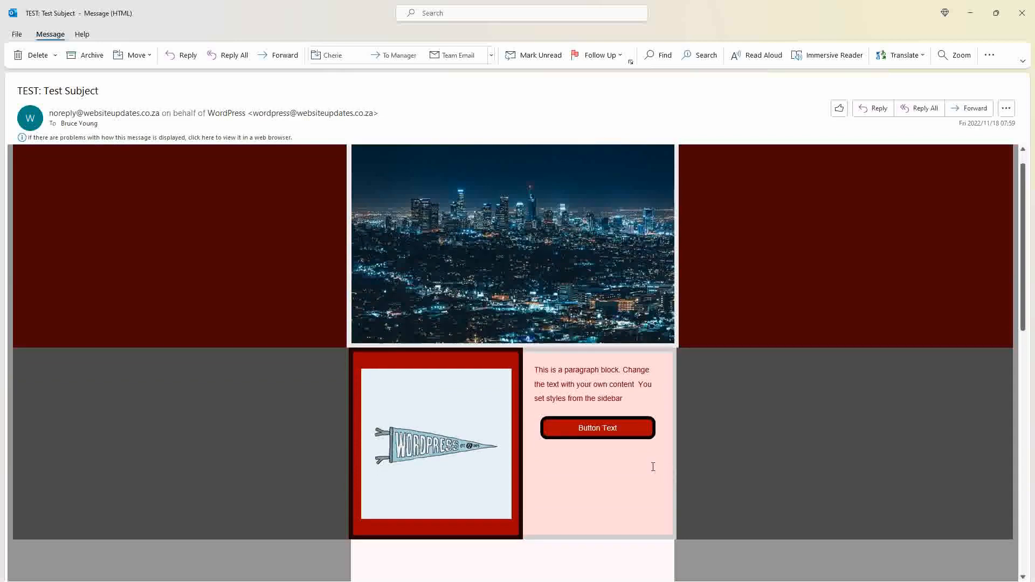
scroll(653, 467, down, 13)
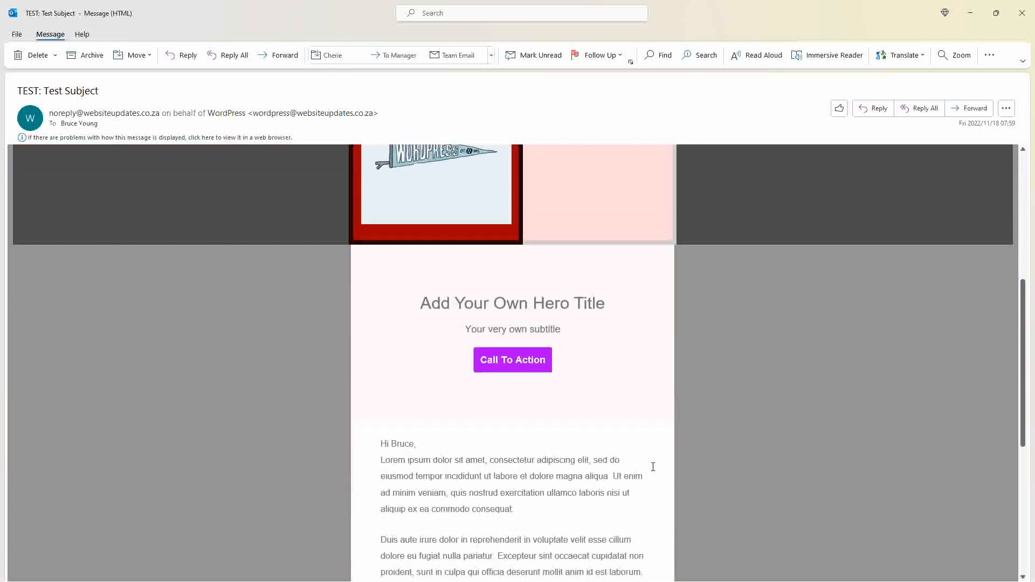
scroll(653, 466, down, 2)
scroll(652, 464, up, 10)
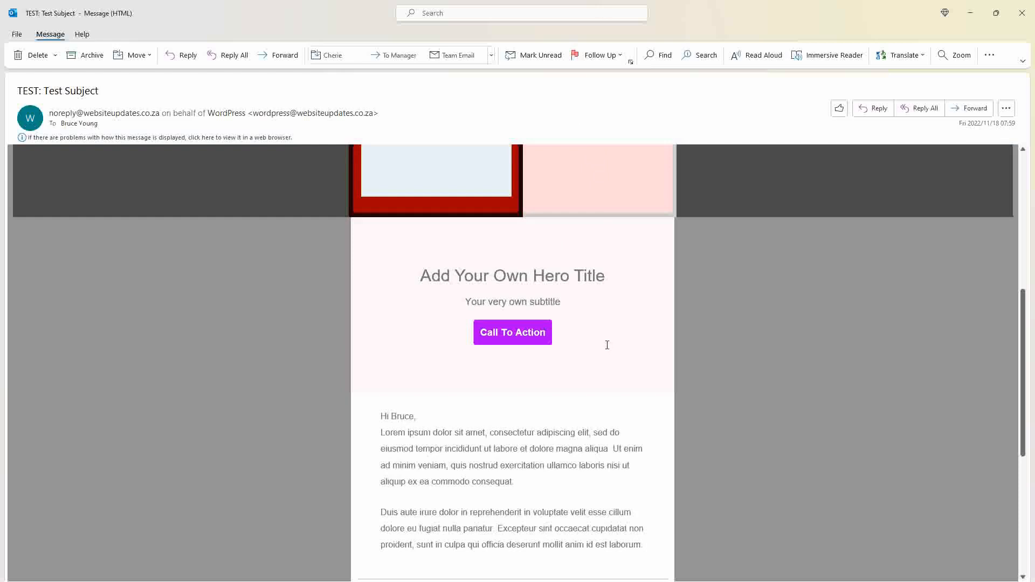
scroll(607, 345, up, 11)
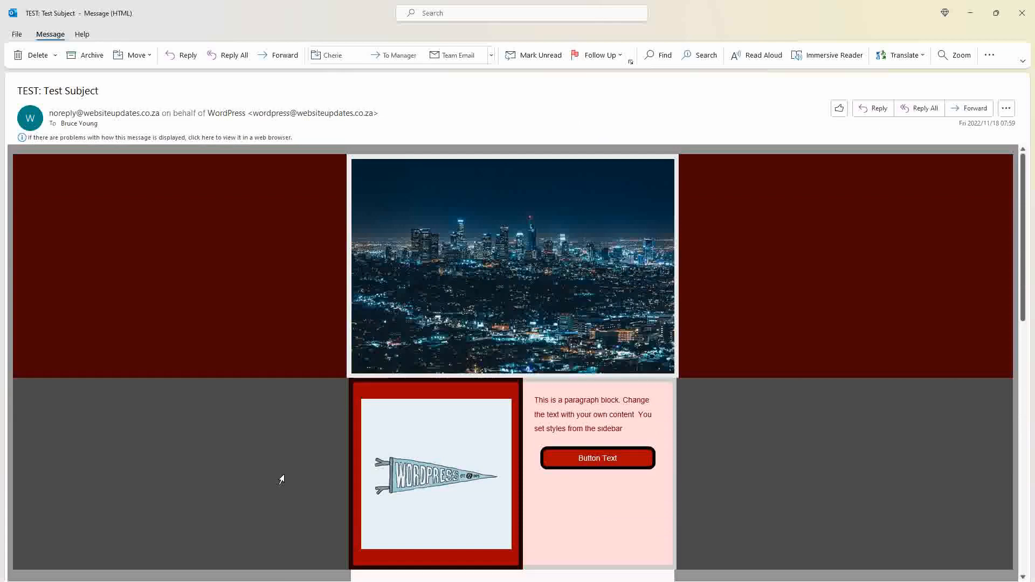
- Switch to the FluentCRM campaign in Chrome and go back from Subject & Settings to the Compose stage
key(super)
mouse_move(111, 569)
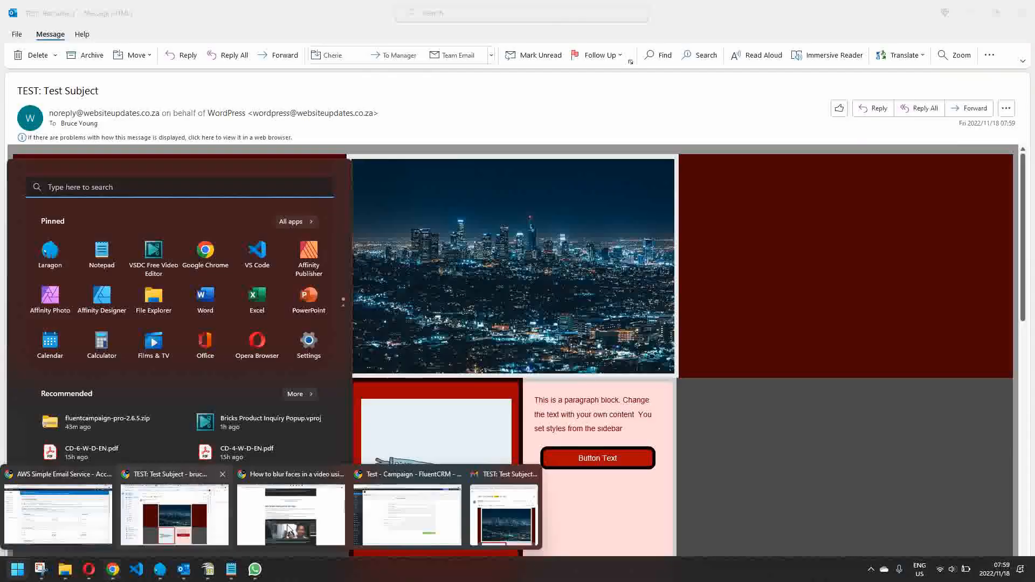
click(394, 537)
click(287, 278)
scroll(284, 257, down, 1)
scroll(284, 258, up, 1)
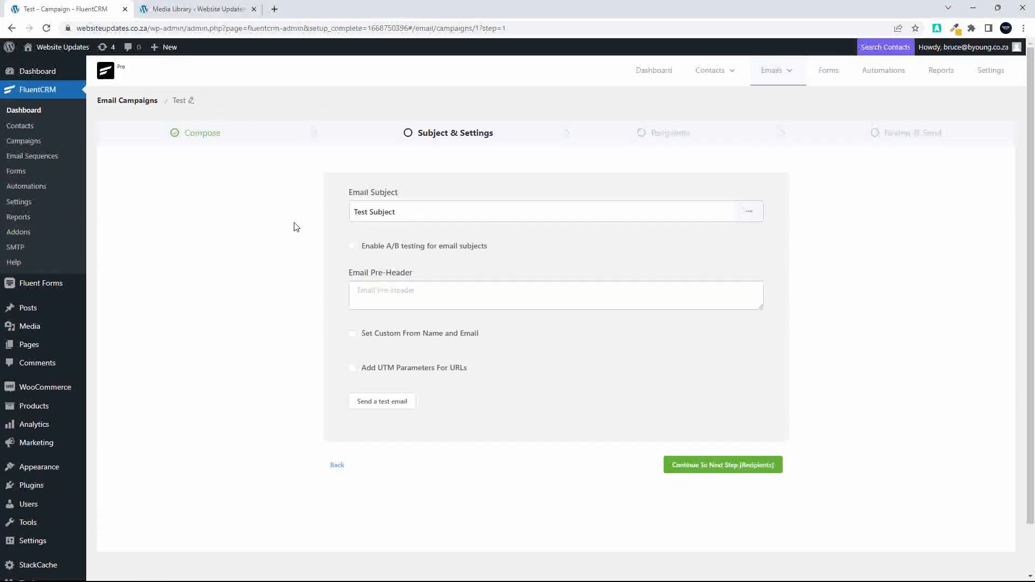
click(336, 466)
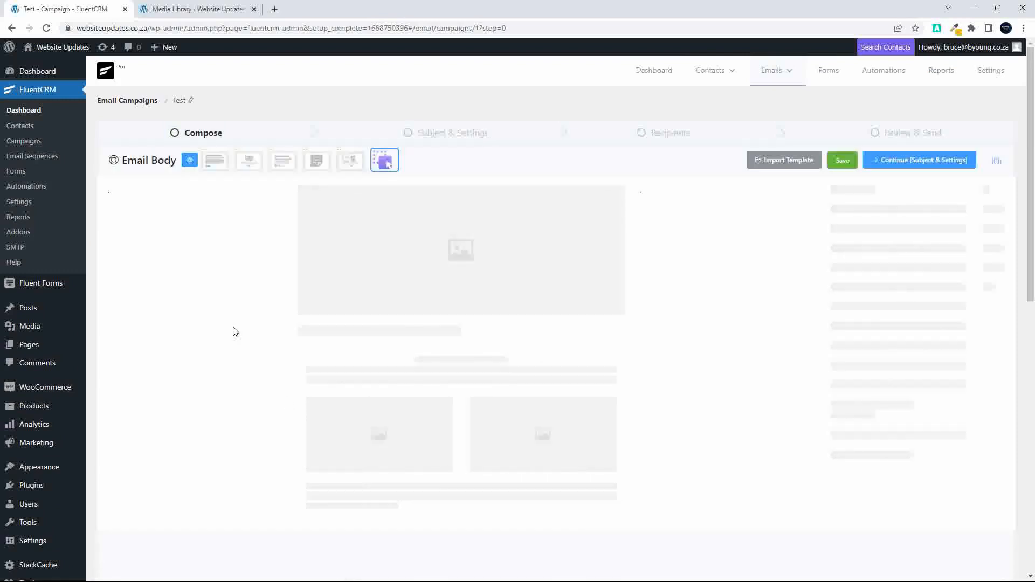